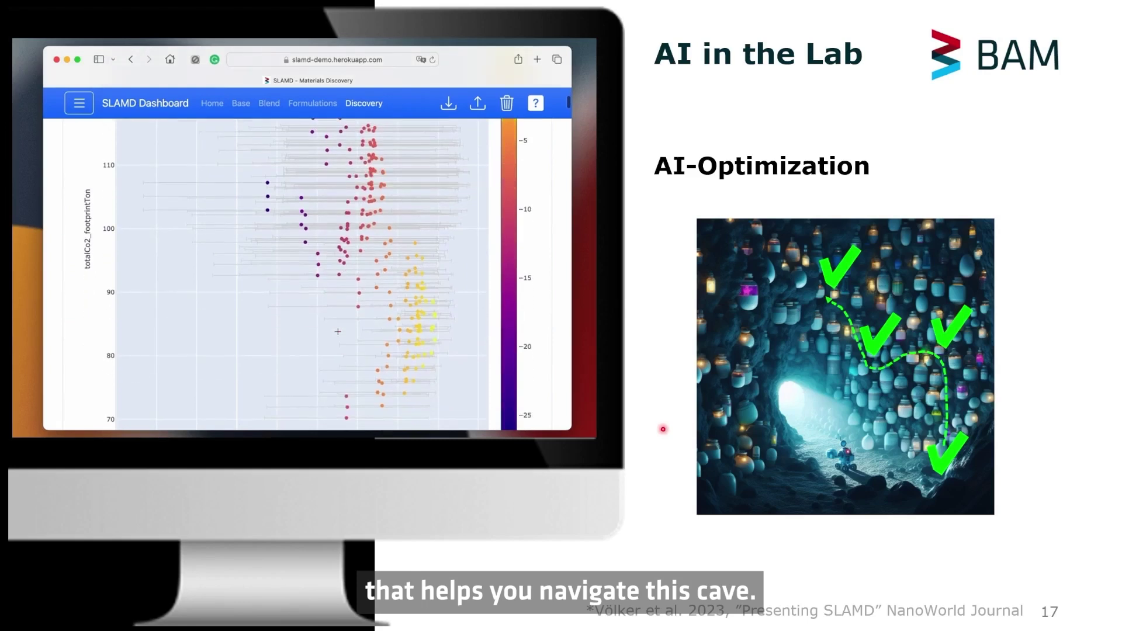
pyautogui.press('Right')
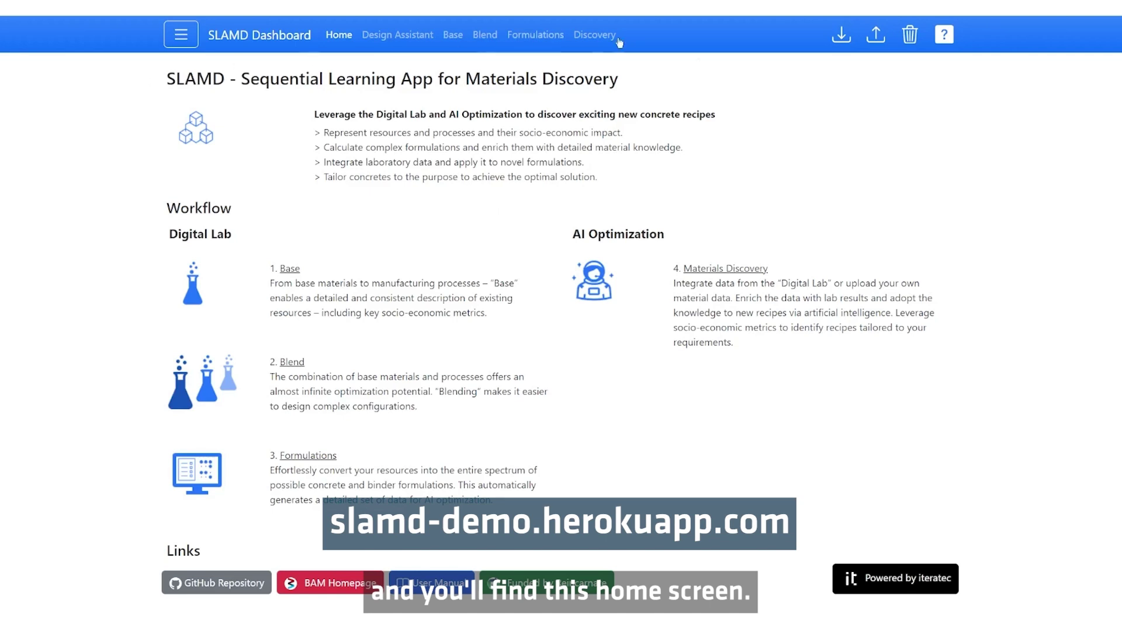
# - Open the SLAMD user manual and look through its opening pages up to the base materials and processes section
pyautogui.click(945, 36)
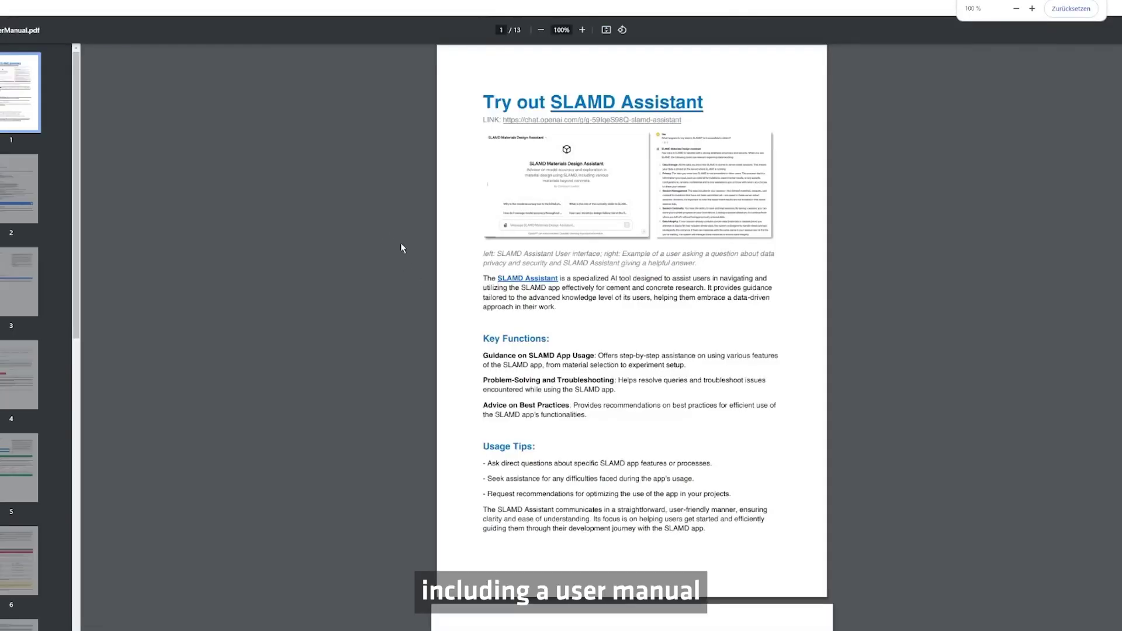
pyautogui.scroll(-10, 401, 244)
pyautogui.scroll(-9, 401, 244)
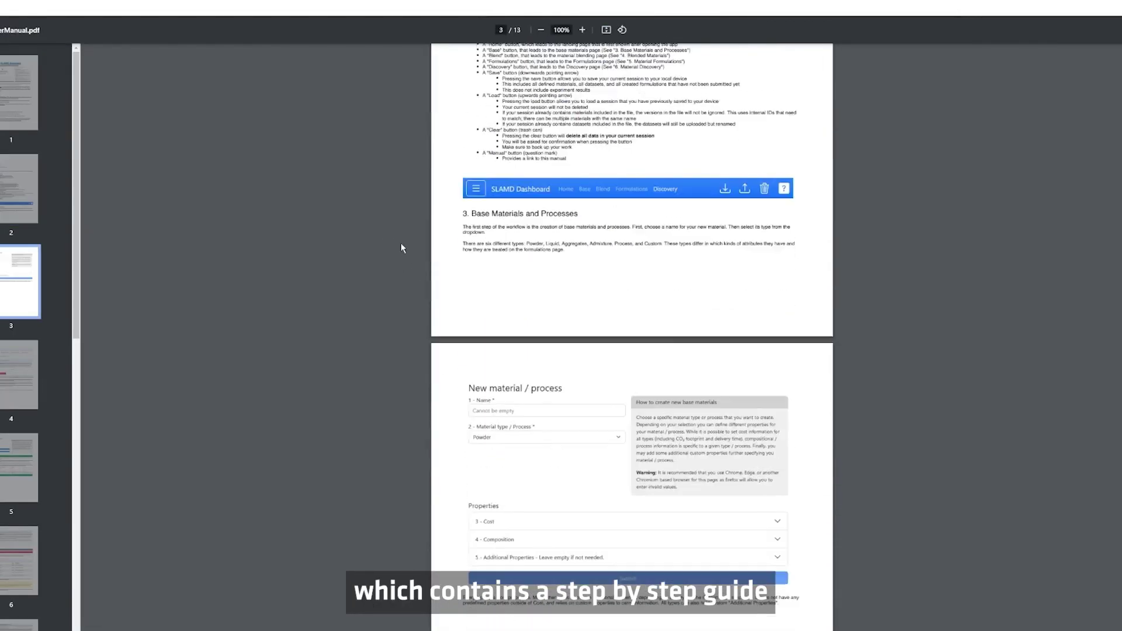
pyautogui.scroll(-3, 401, 243)
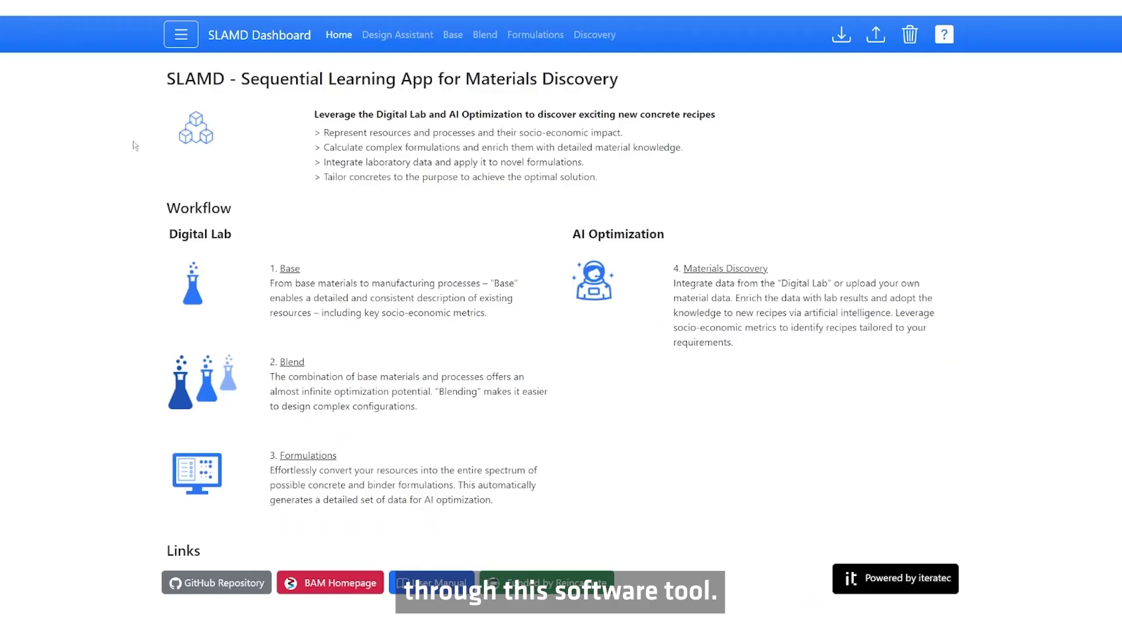
# - Open the project's GitHub repository and check the download options for the source code
pyautogui.click(233, 584)
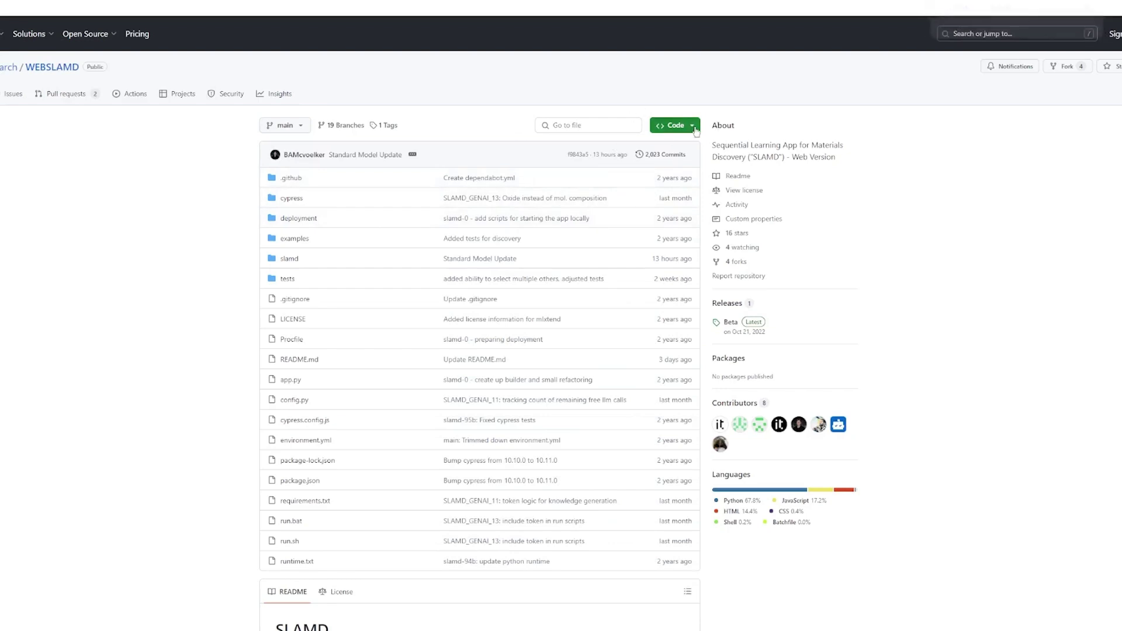
pyautogui.click(673, 128)
pyautogui.click(254, 273)
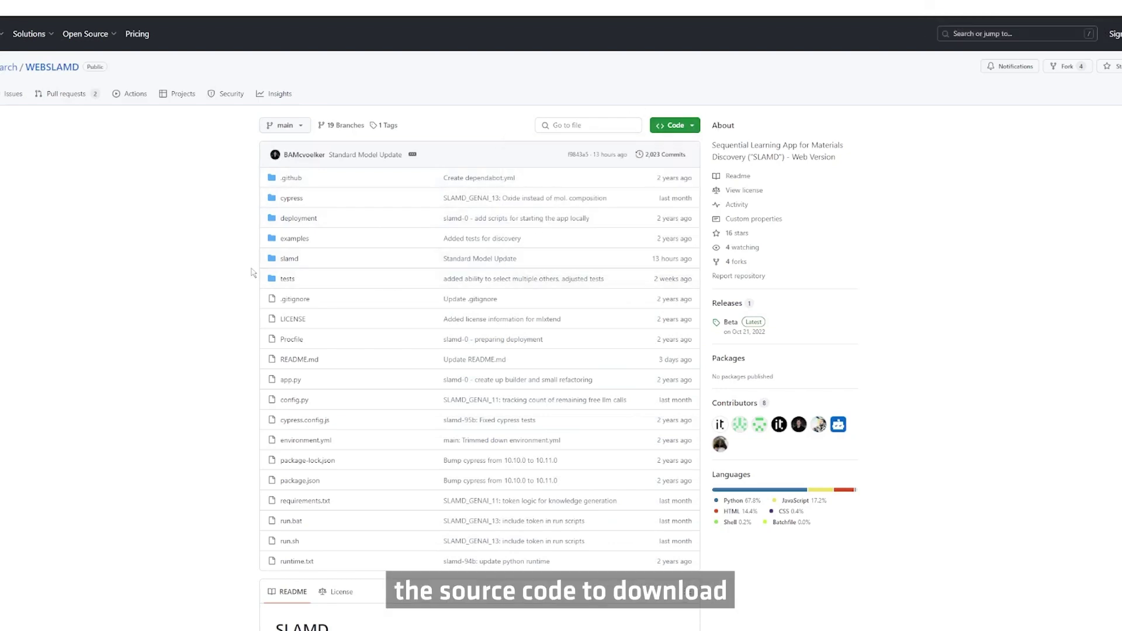
# - Examine the repository README's contents list and its Resources section with articles, data and videos
pyautogui.scroll(-8, 254, 280)
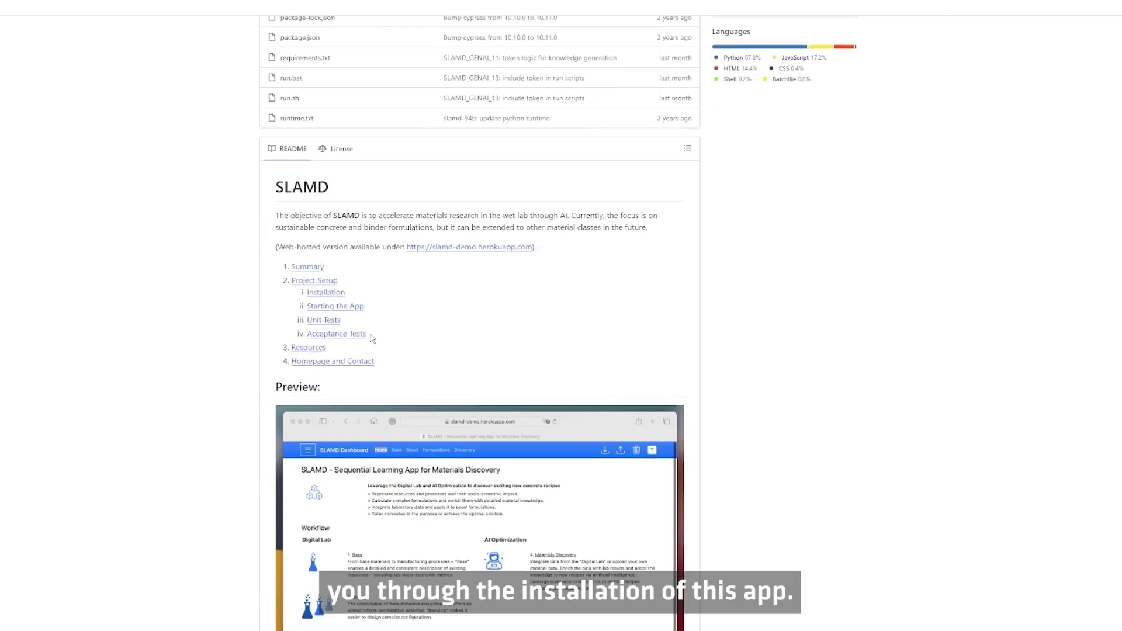
pyautogui.click(311, 348)
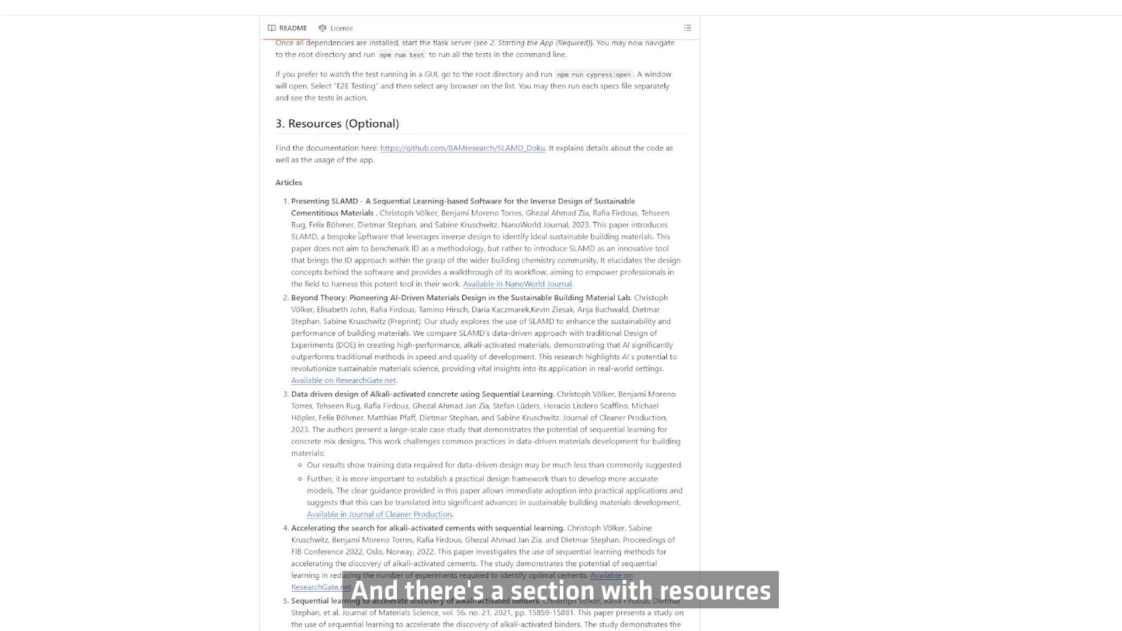
pyautogui.scroll(-5, 349, 351)
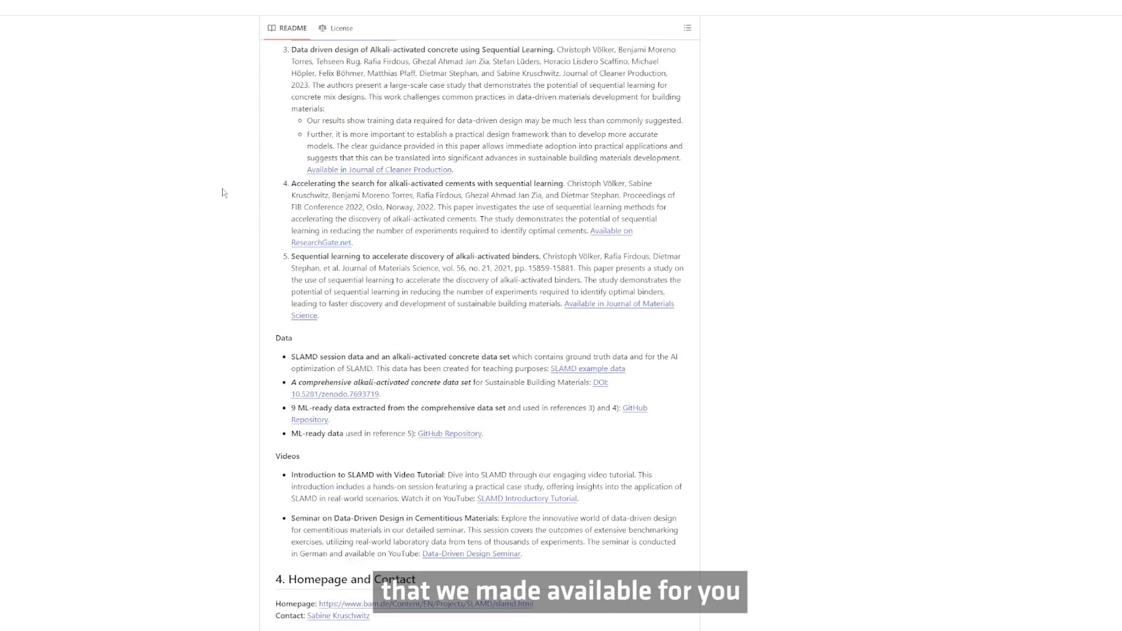
pyautogui.click(91, 34)
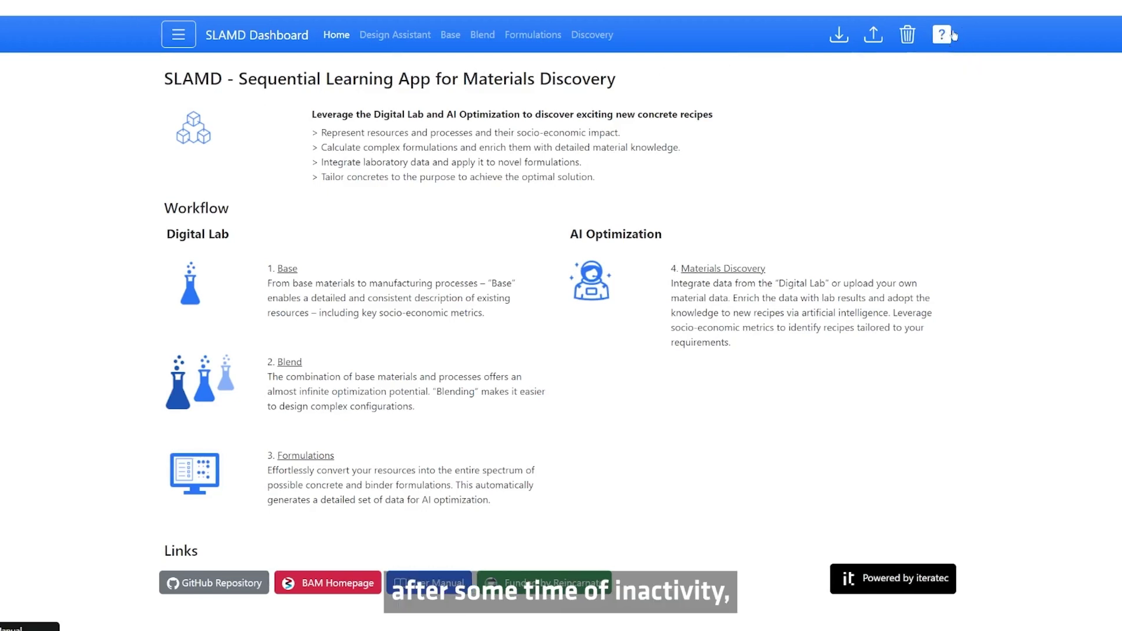
# - Start a new base material named Cement with the material type Powder
pyautogui.click(453, 35)
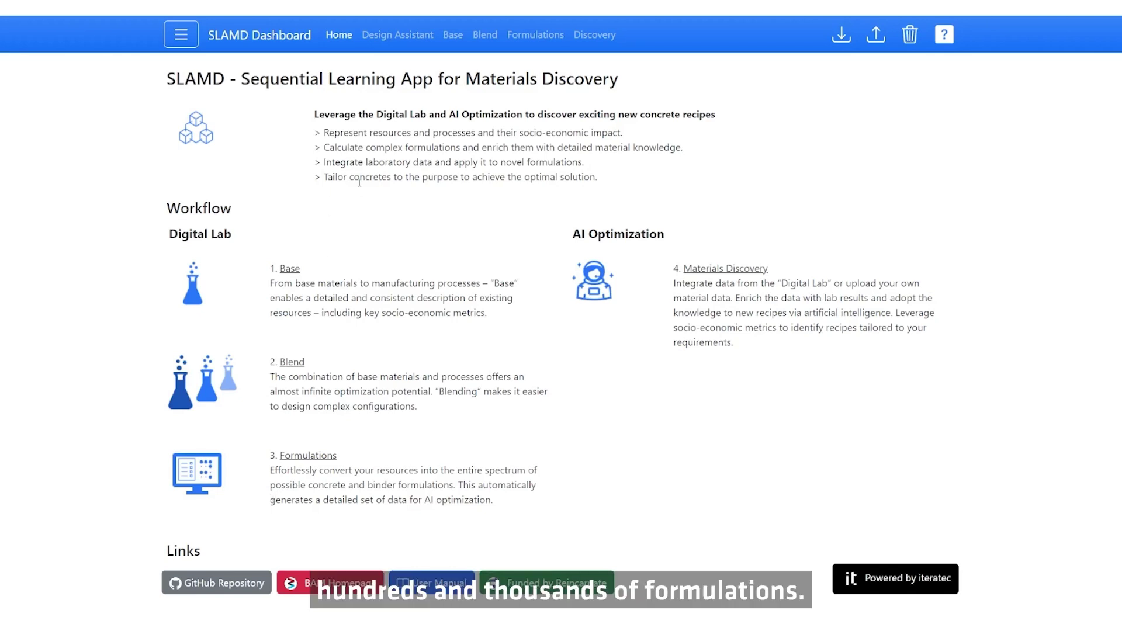
pyautogui.click(455, 37)
pyautogui.click(308, 120)
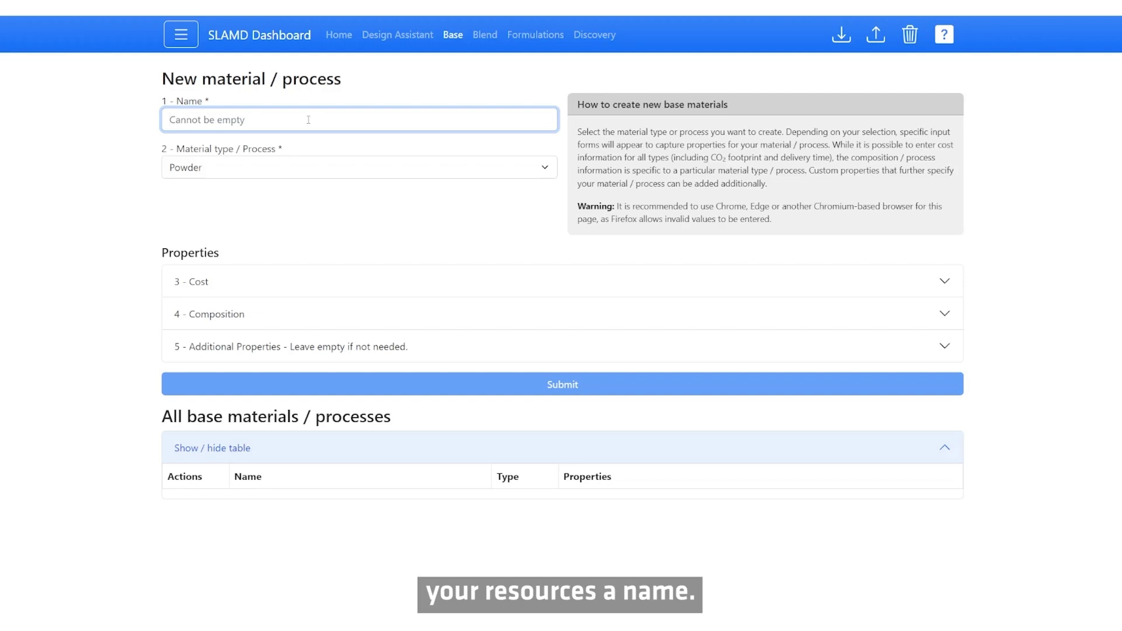
pyautogui.write('Cement')
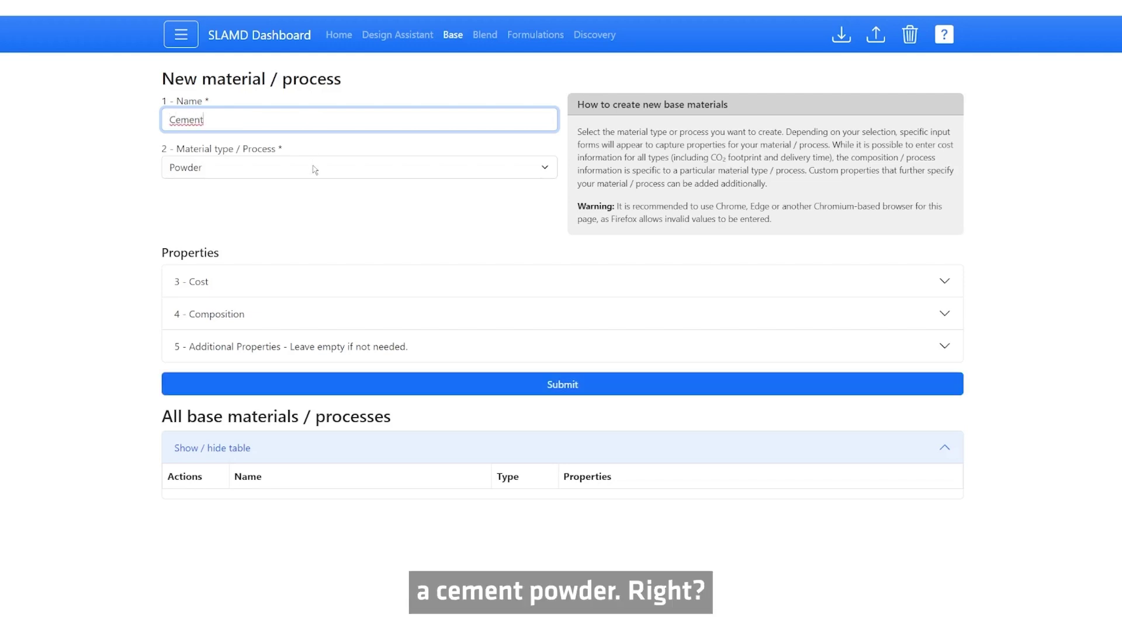
pyautogui.click(221, 172)
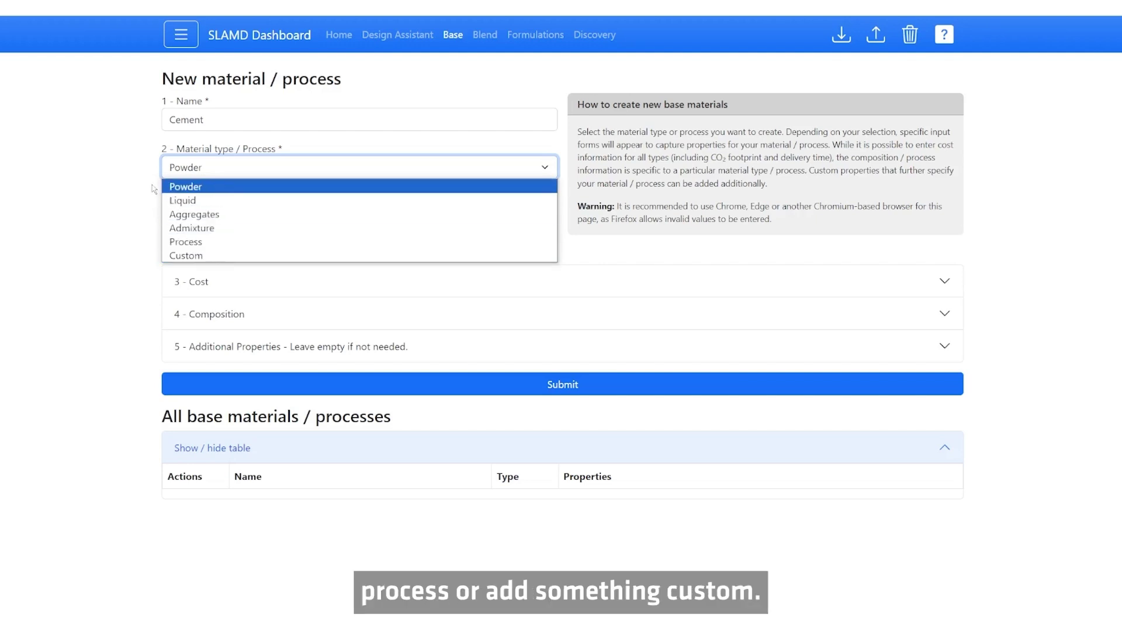
pyautogui.click(172, 186)
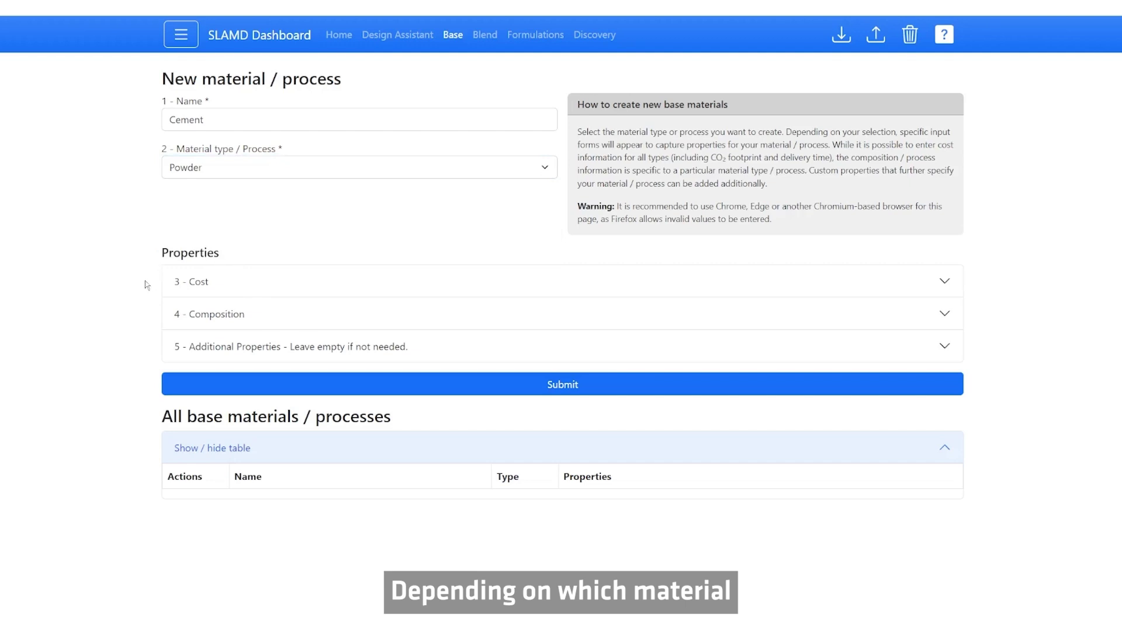
# - Set the material's CO₂ footprint to 450 kg/ton and its costs to 80 €/ton
pyautogui.click(214, 284)
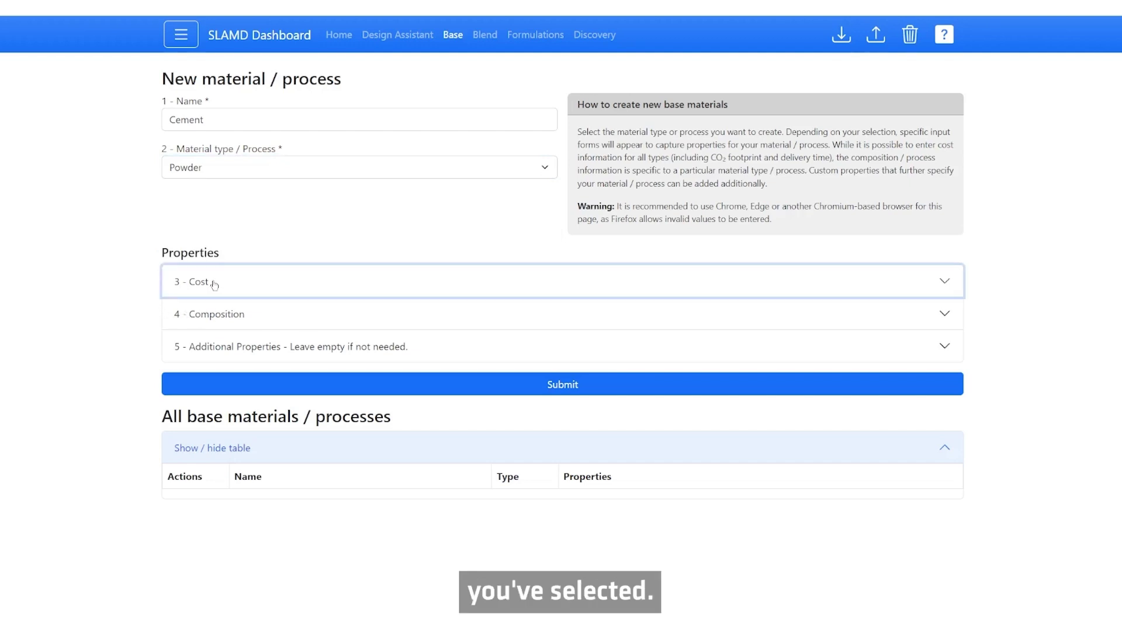
pyautogui.click(215, 334)
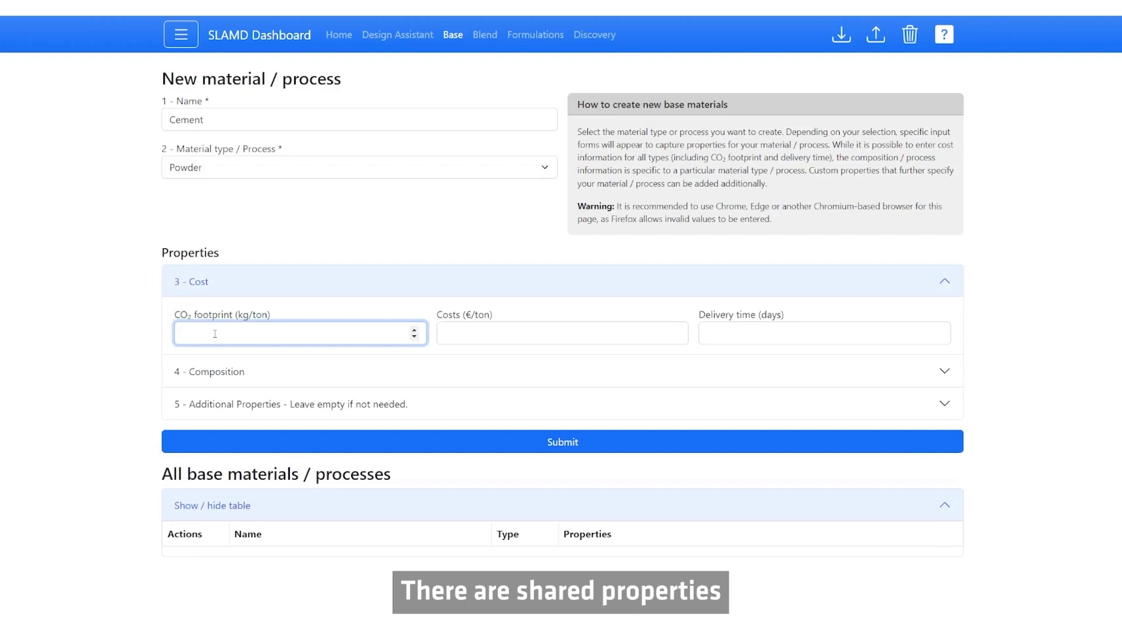
pyautogui.write('80')
pyautogui.click(474, 327)
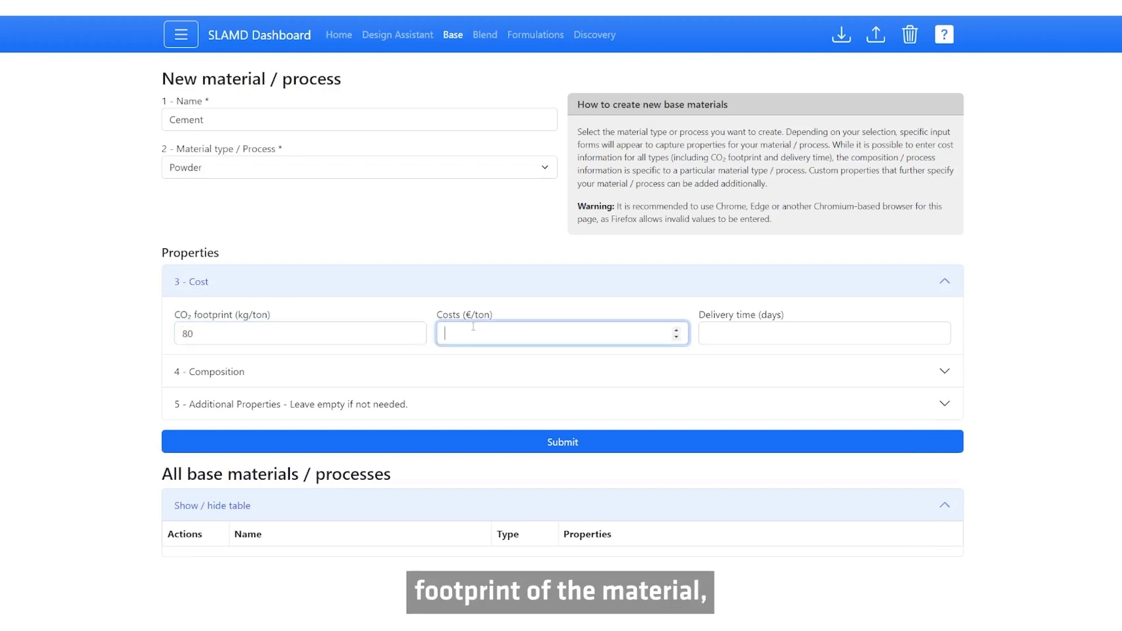
pyautogui.write('80')
pyautogui.doubleClick(352, 326)
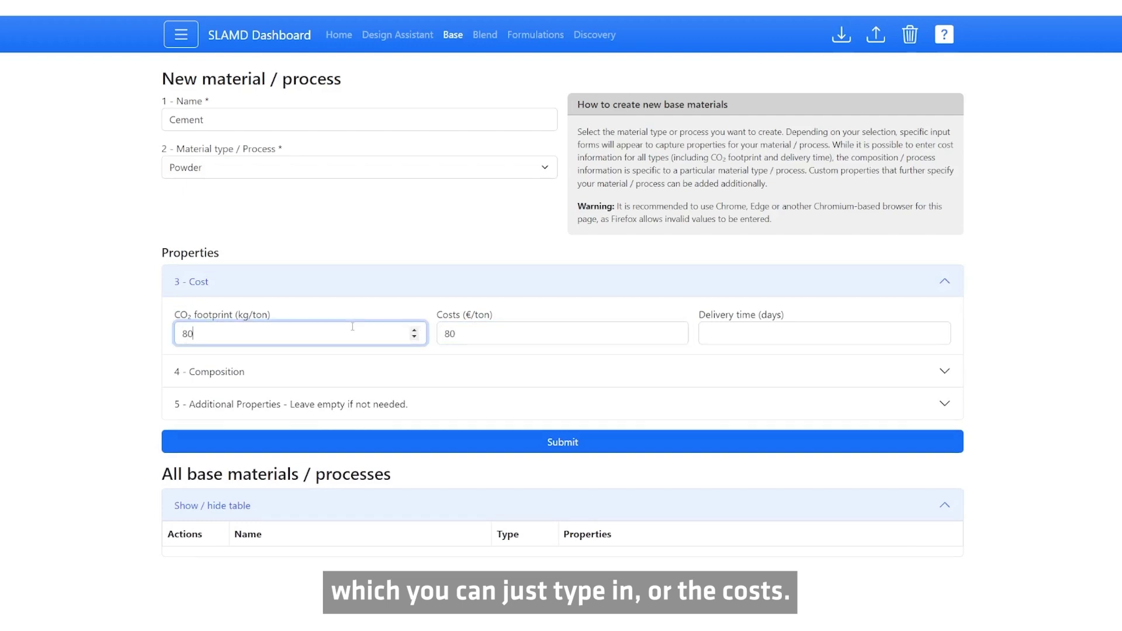
pyautogui.write('450')
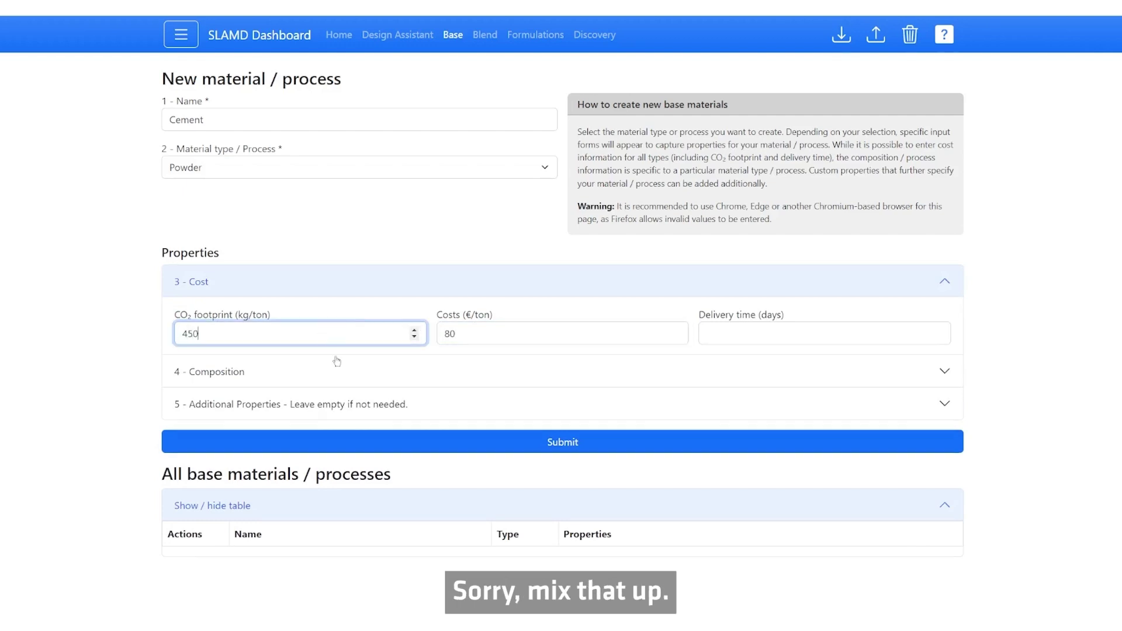
pyautogui.click(525, 332)
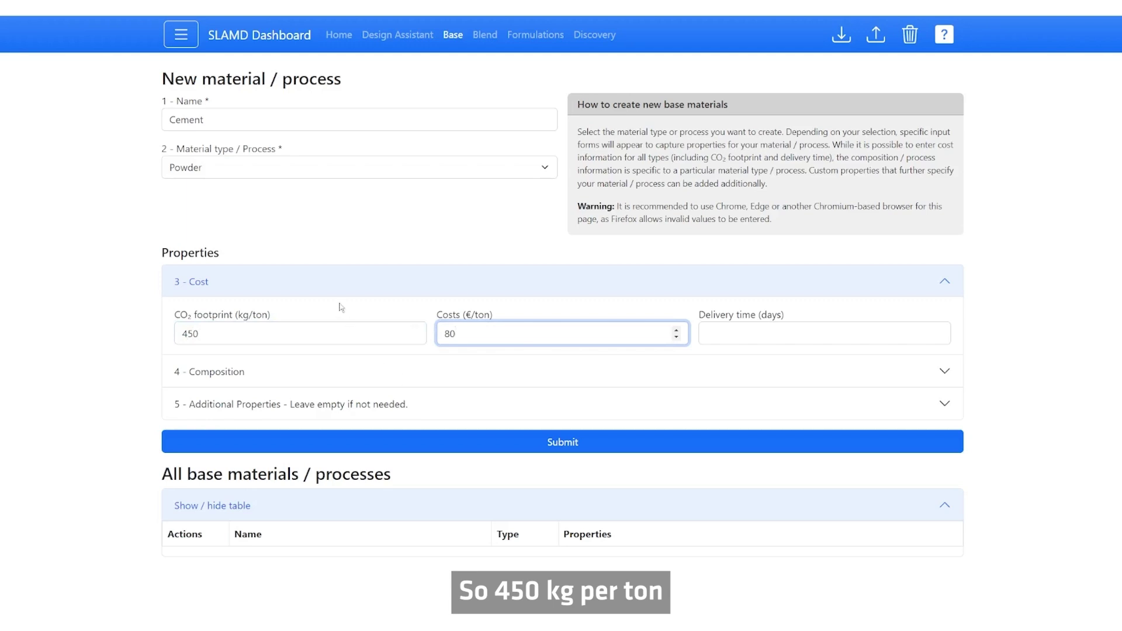
# - Expand the composition properties and look over the oxide and structural composition fields
pyautogui.click(254, 374)
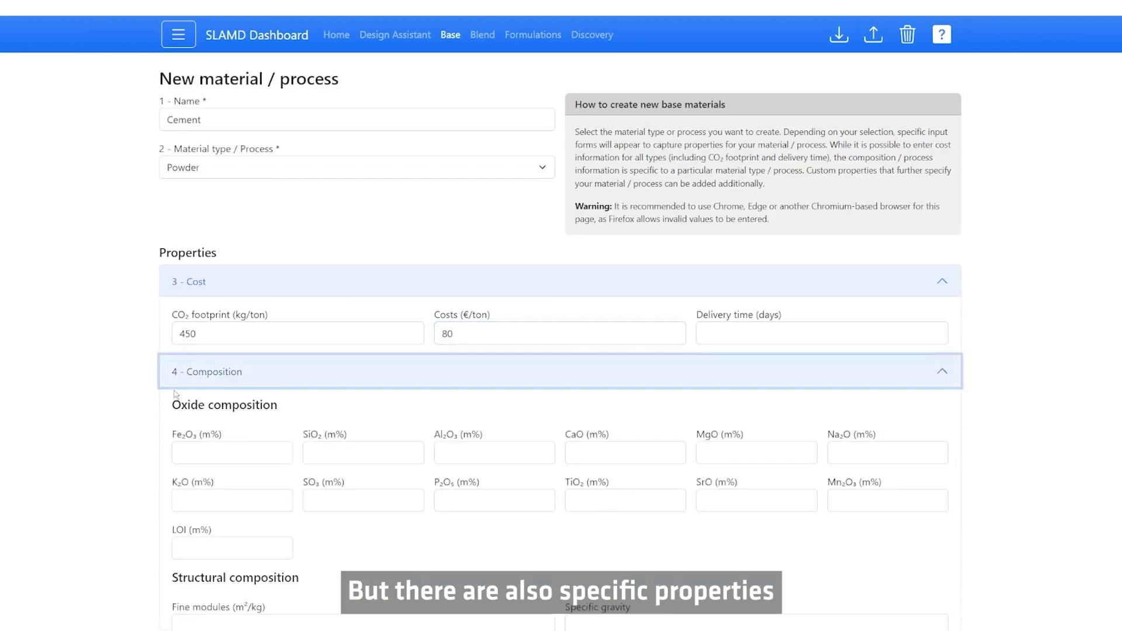
pyautogui.scroll(-2, 193, 350)
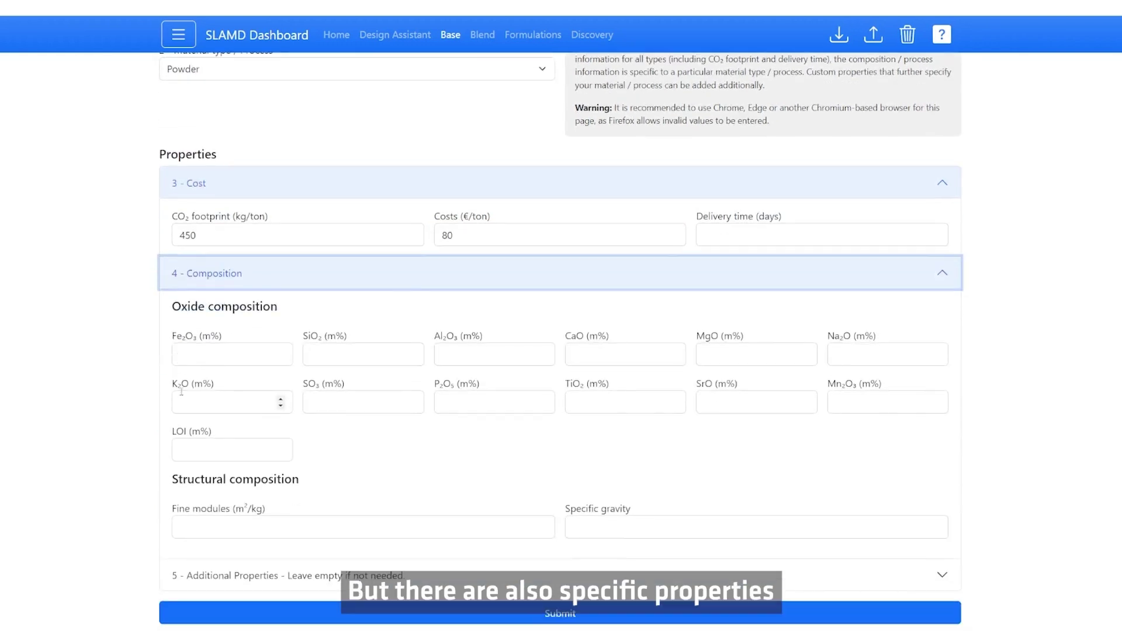
pyautogui.click(190, 356)
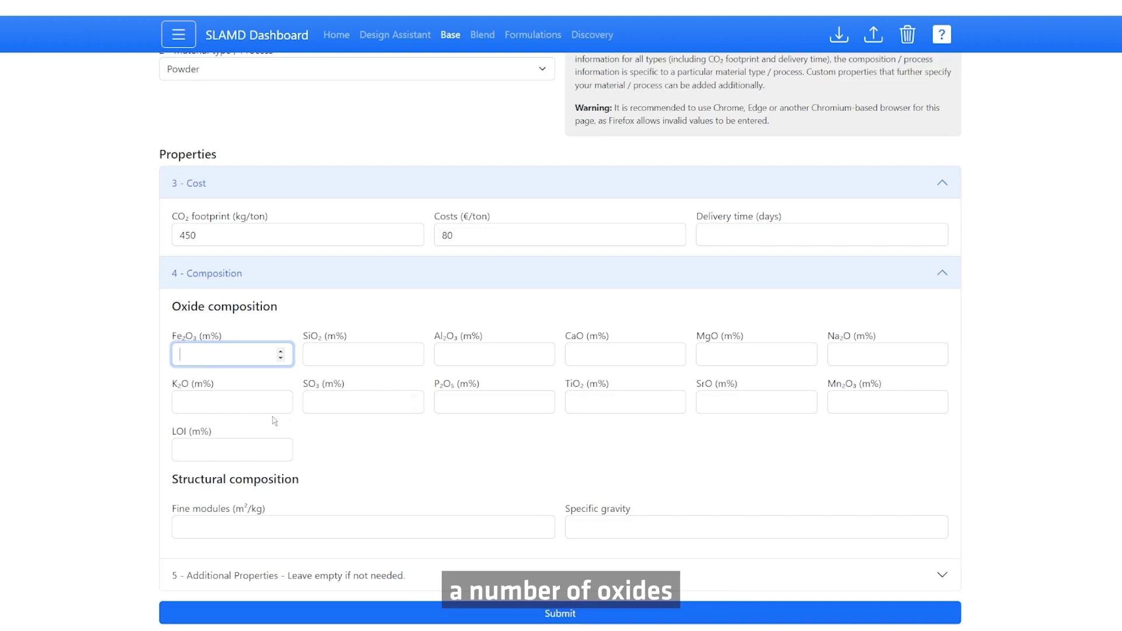
pyautogui.click(200, 527)
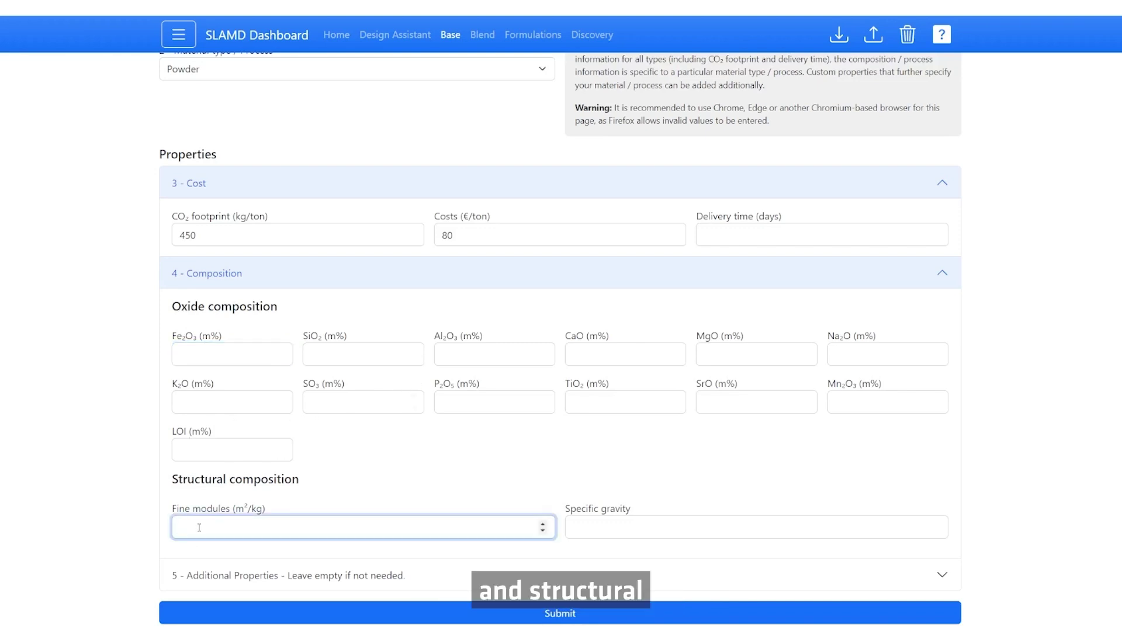
pyautogui.scroll(-2, 199, 527)
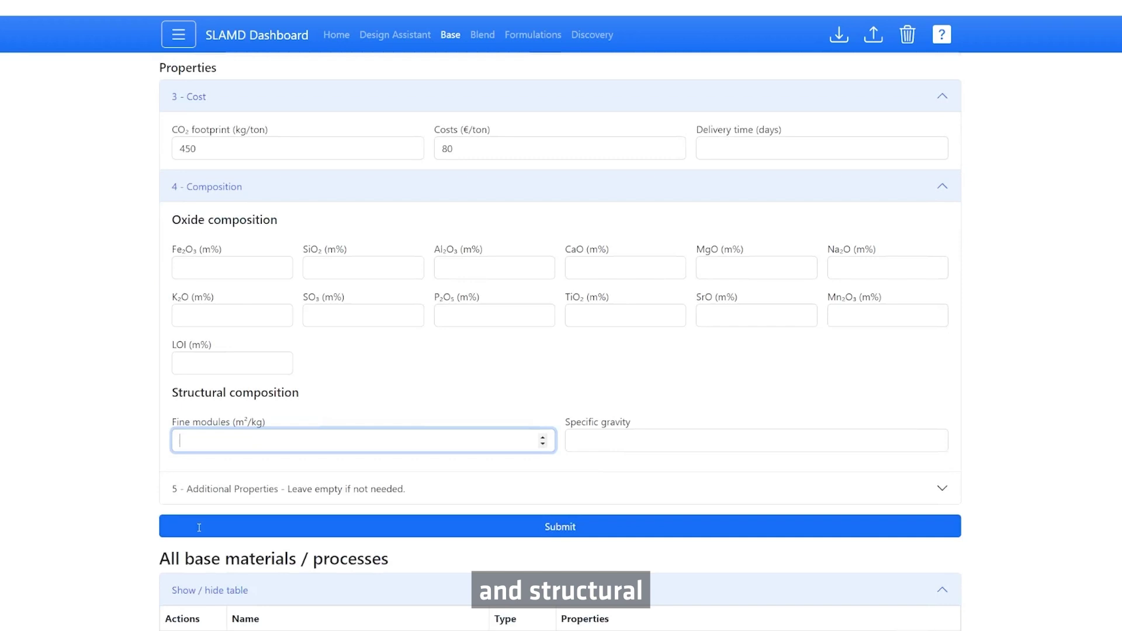
# - Add a custom property named color with the value gray and submit the Cement material
pyautogui.click(200, 488)
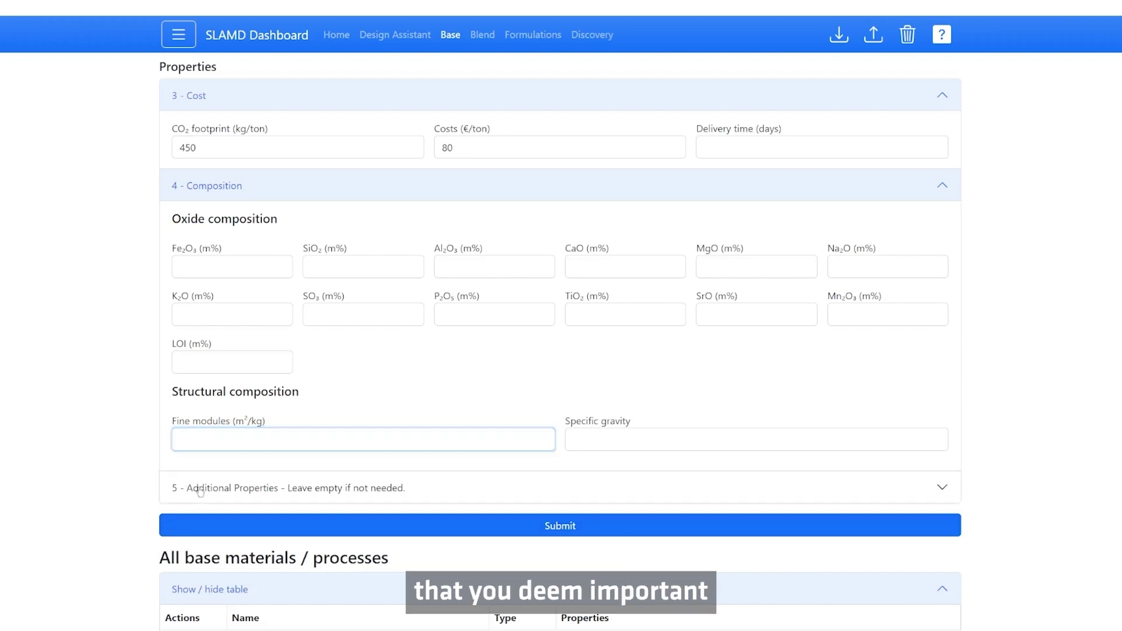
pyautogui.scroll(-1, 204, 509)
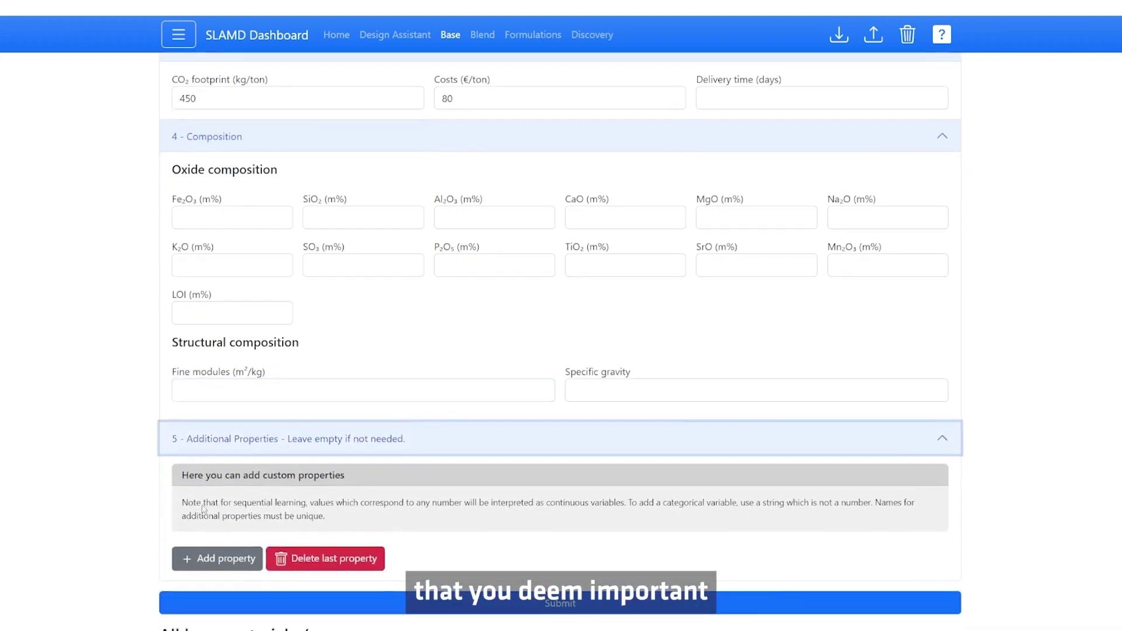
pyautogui.click(203, 558)
pyautogui.click(197, 572)
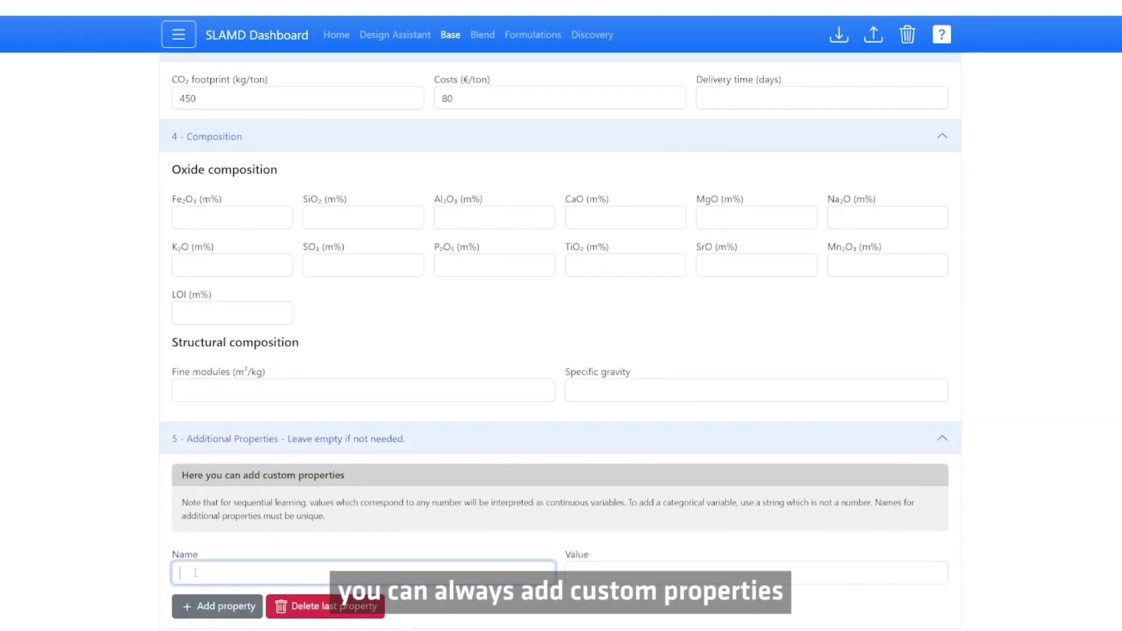
pyautogui.write('color')
pyautogui.click(625, 572)
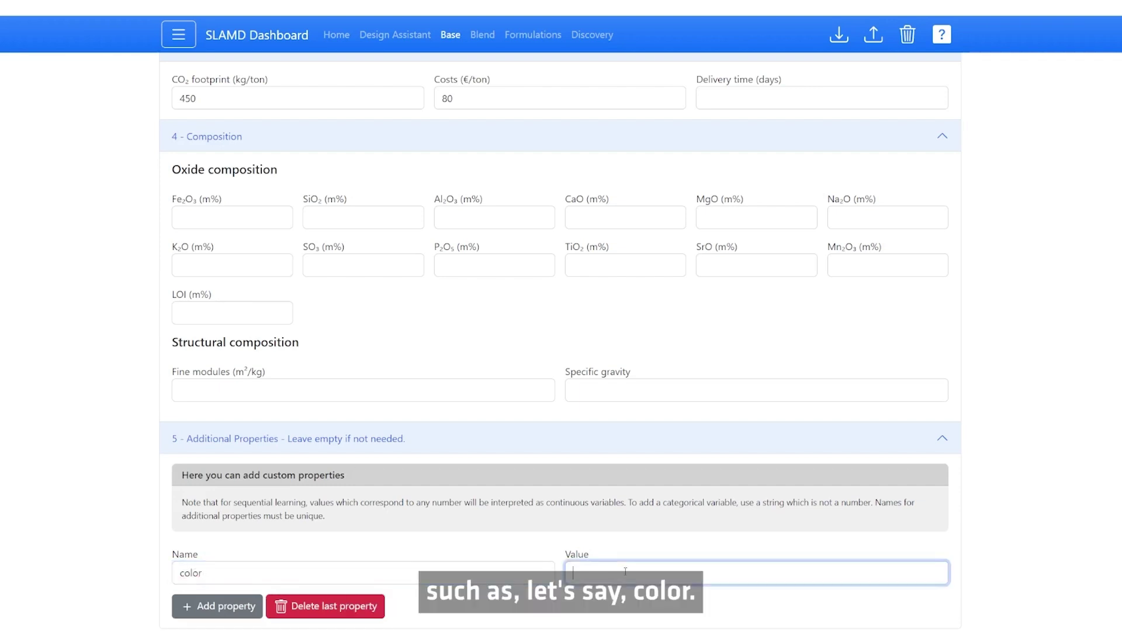
pyautogui.write('gray')
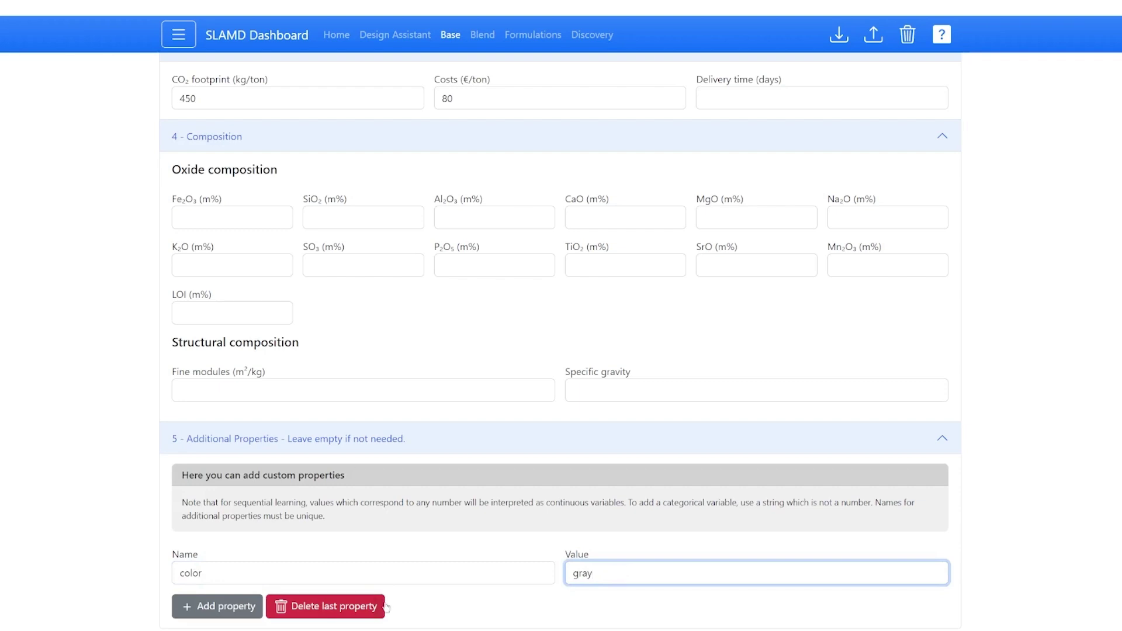
pyautogui.scroll(-1, 469, 574)
pyautogui.scroll(-2, 469, 574)
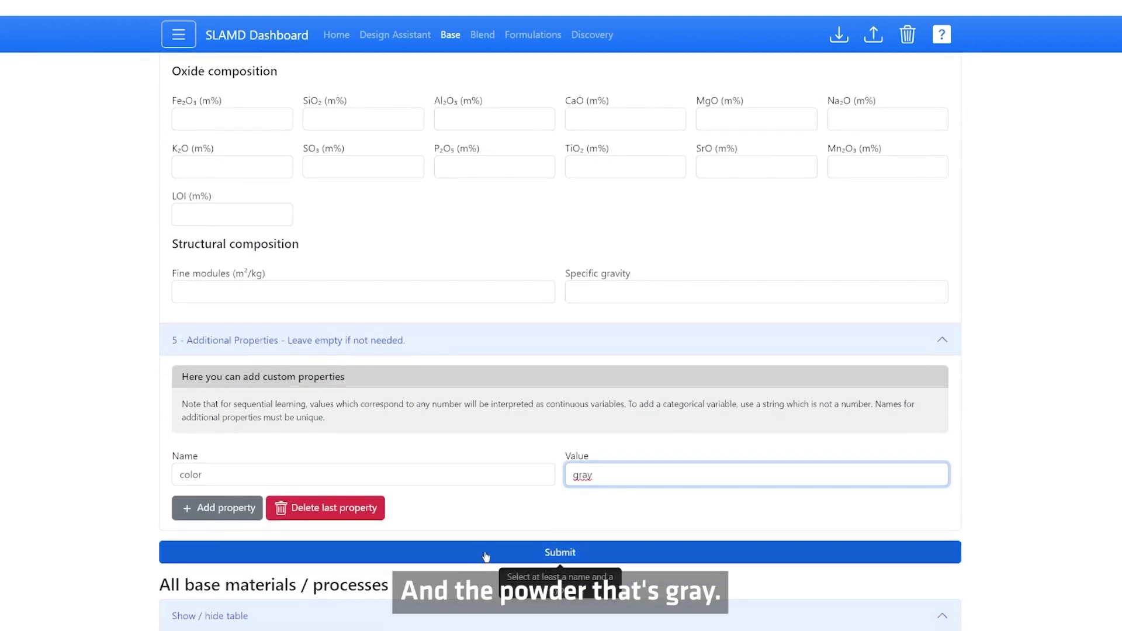
pyautogui.click(486, 556)
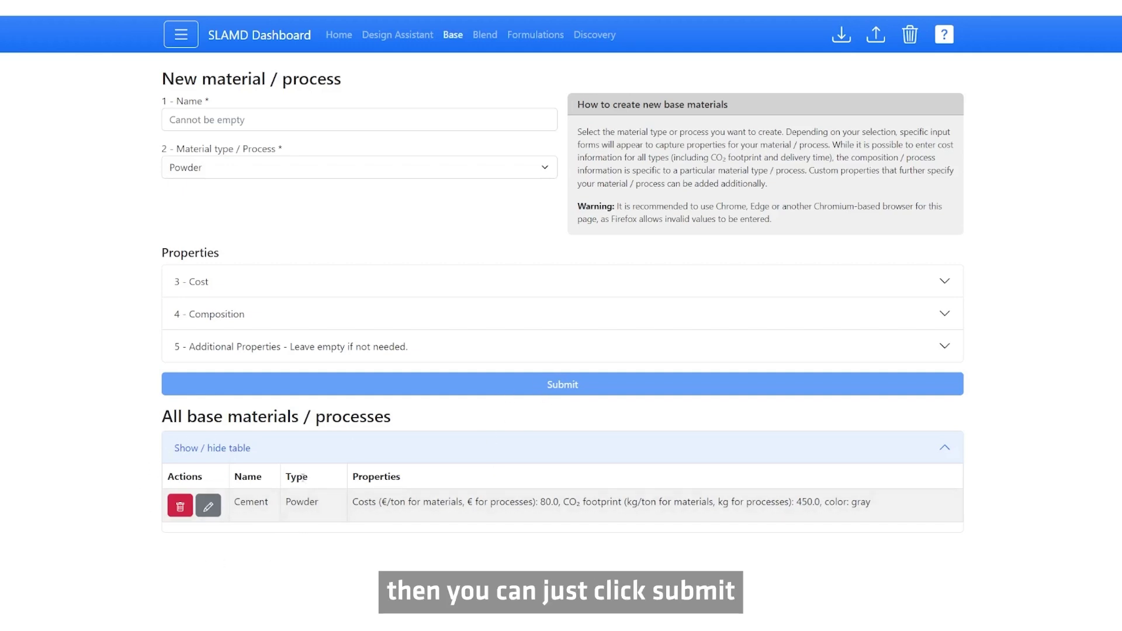
# - Open the Cement material for editing and set its Fe₂O₃ content to 12 m%
pyautogui.click(210, 506)
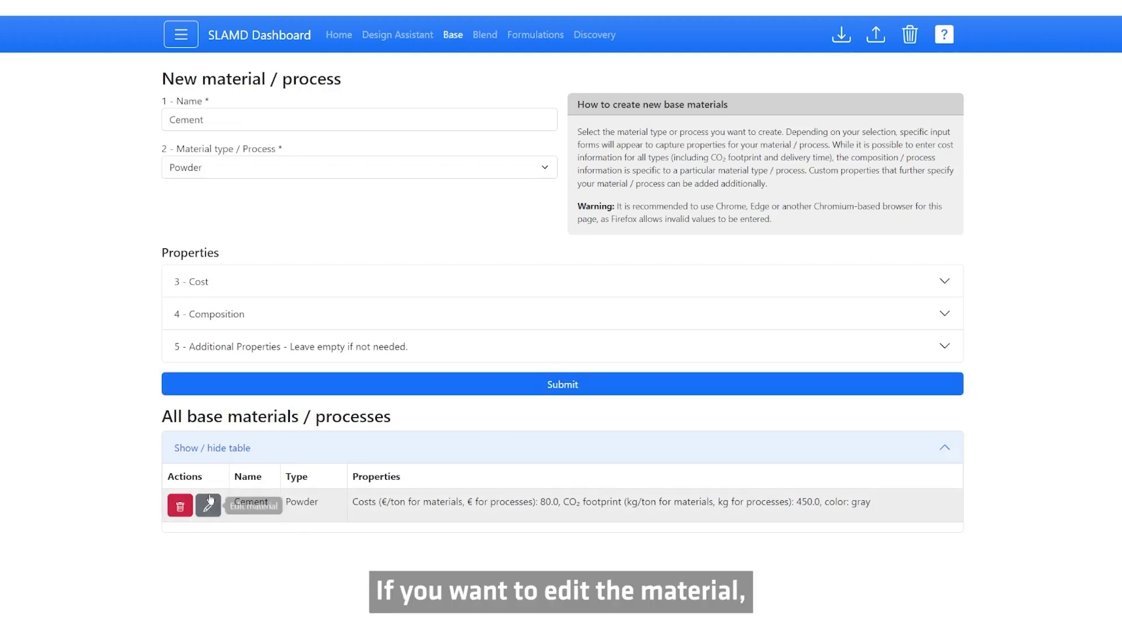
pyautogui.click(200, 313)
pyautogui.click(212, 388)
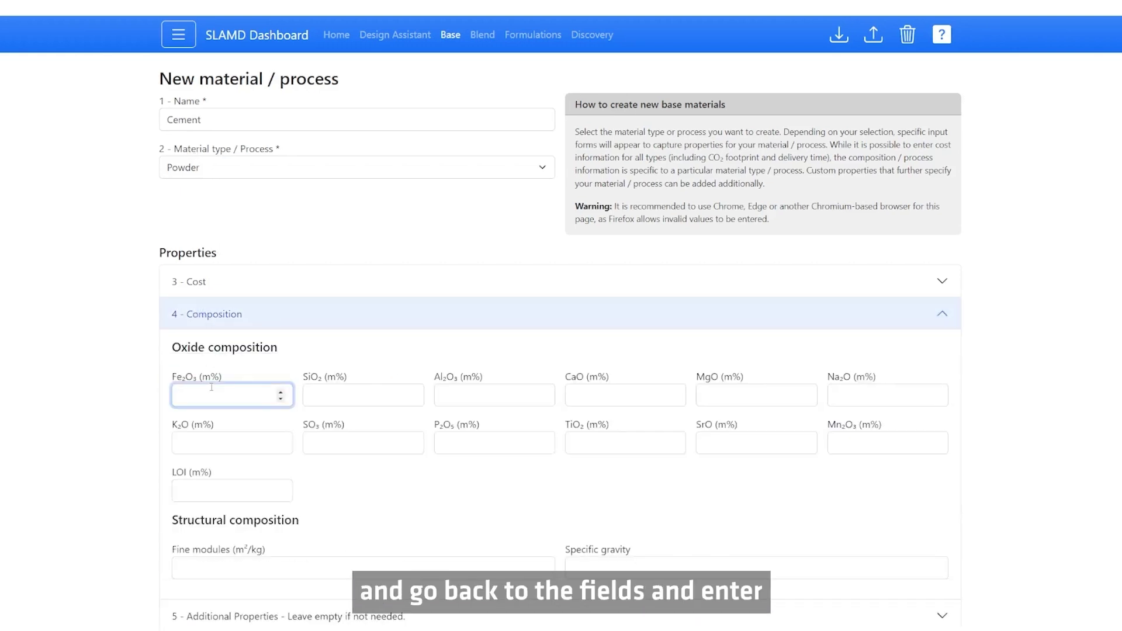
pyautogui.write('12')
pyautogui.scroll(-2, 268, 419)
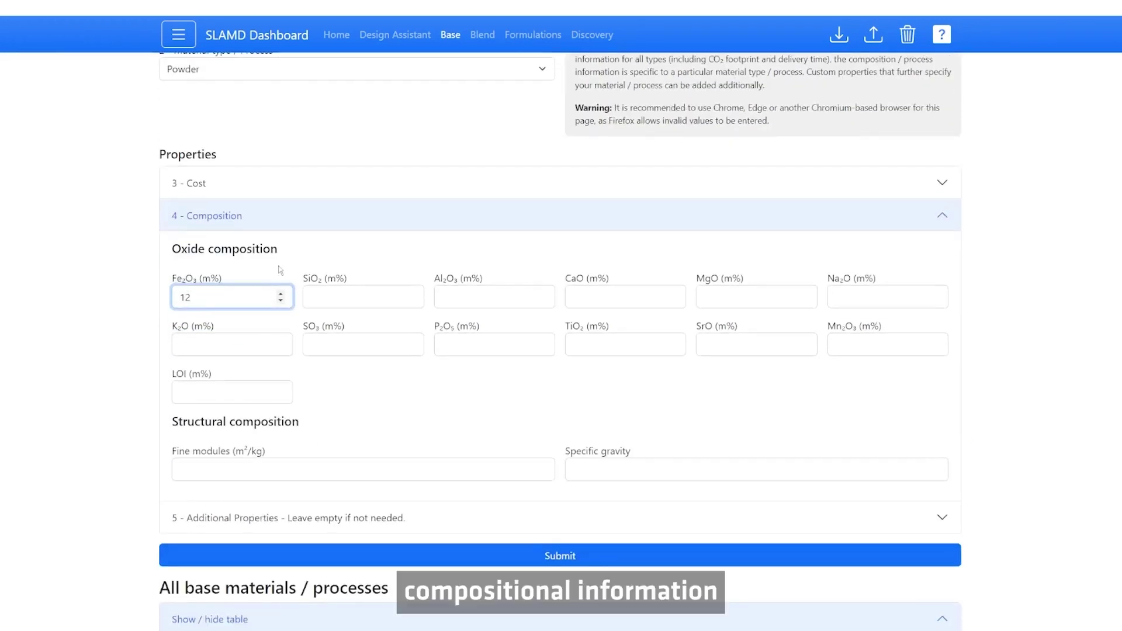
# - Set the Cement material's costs to 75 €/ton and submit the edited material
pyautogui.click(295, 185)
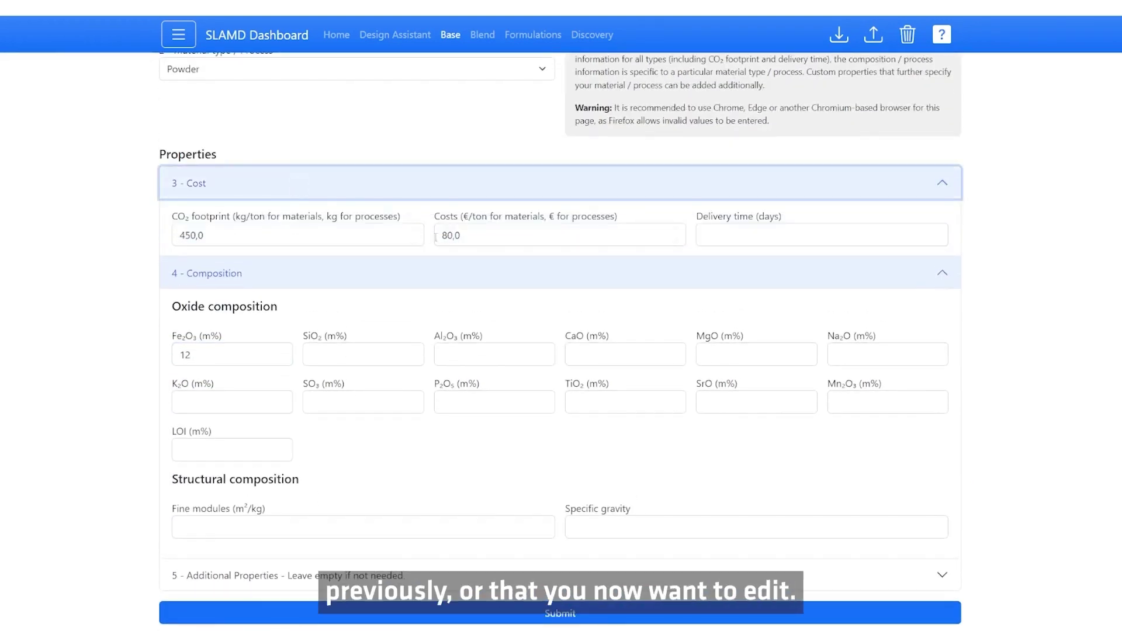
pyautogui.doubleClick(443, 235)
pyautogui.write('17')
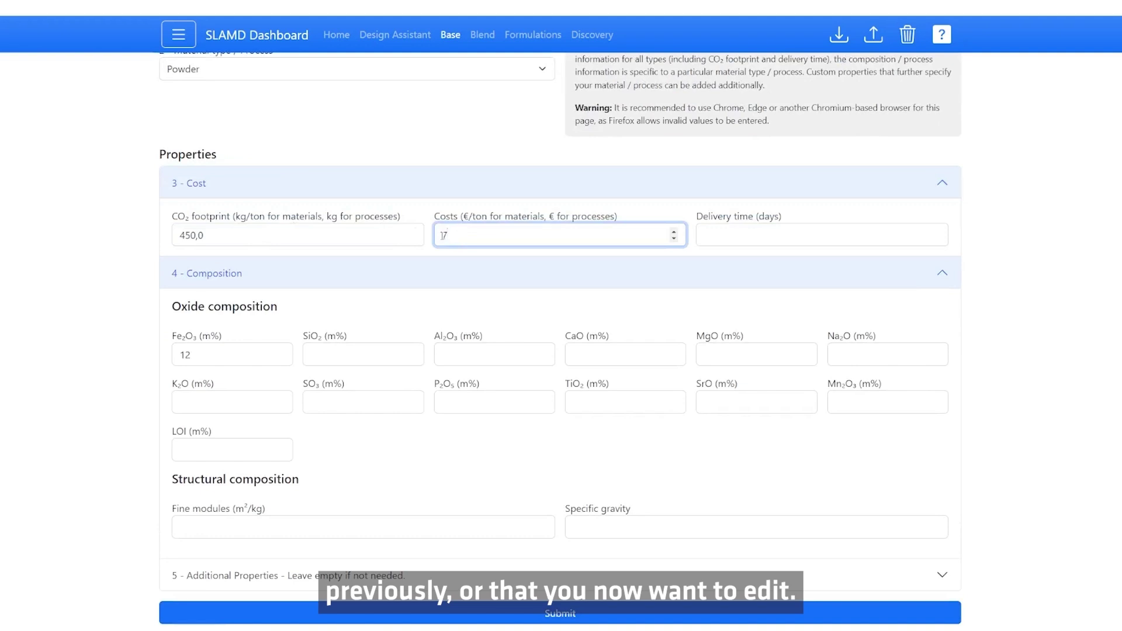
pyautogui.write('5')
pyautogui.click(343, 613)
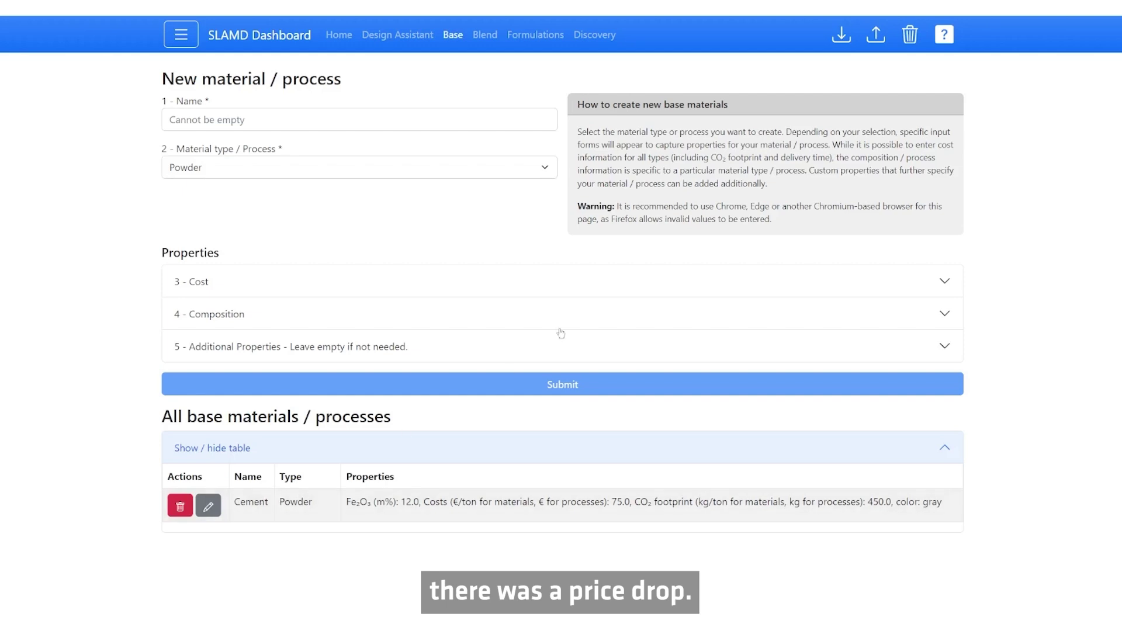
# - Load the saved session from the file session_complete.json
pyautogui.click(877, 39)
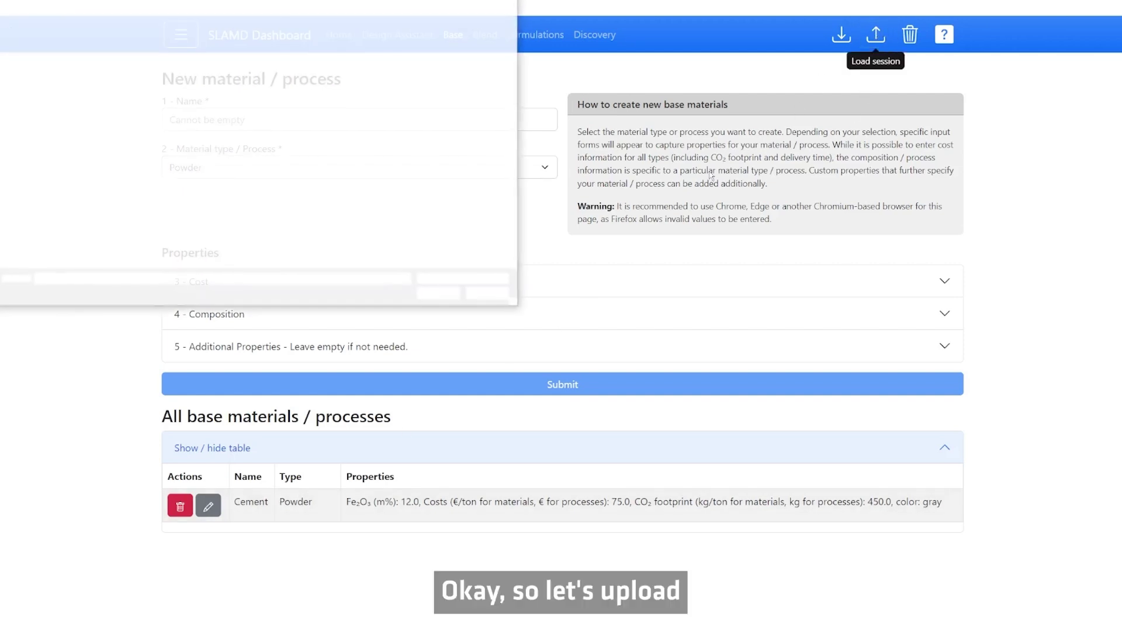
pyautogui.click(90, 89)
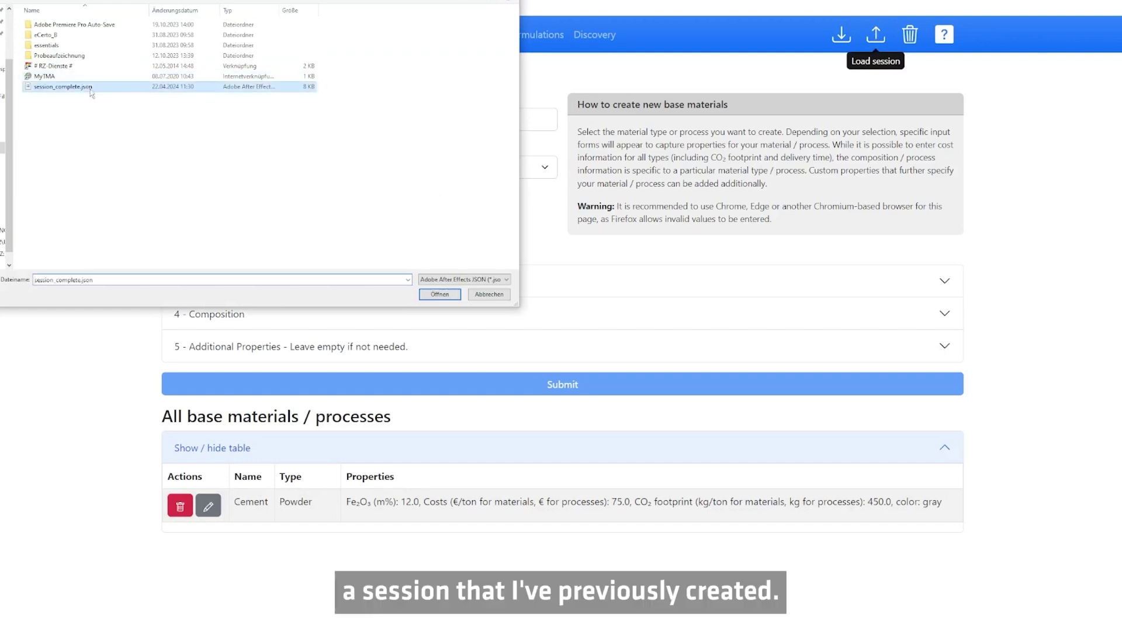
pyautogui.click(440, 294)
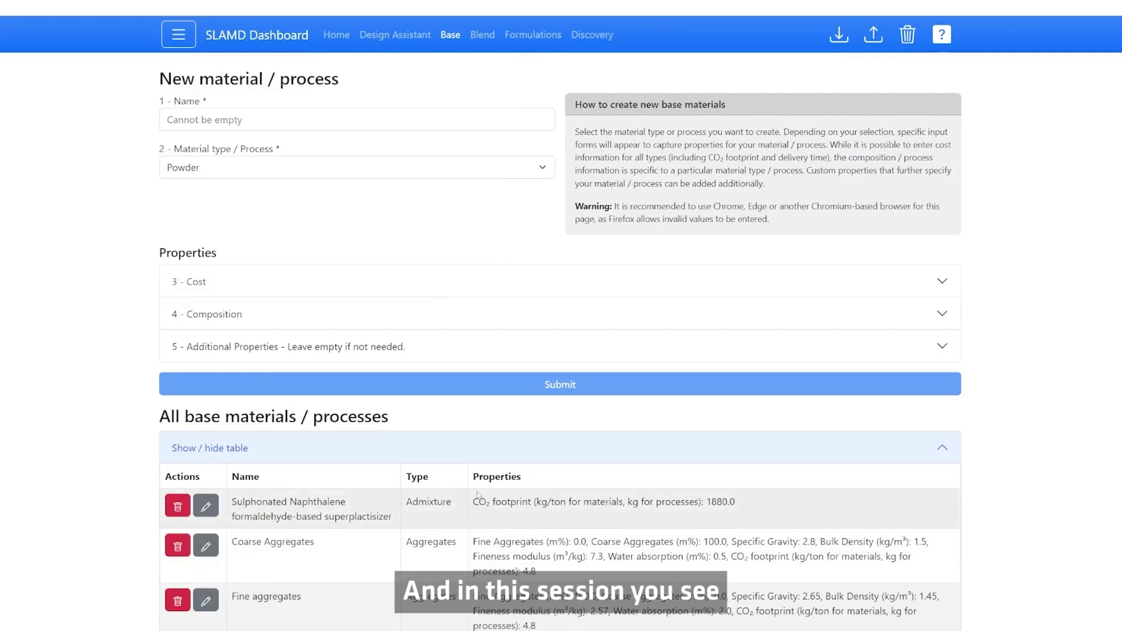
# - Delete the Cement powder from the list of all base materials and processes
pyautogui.scroll(-1, 337, 490)
pyautogui.scroll(-4, 338, 491)
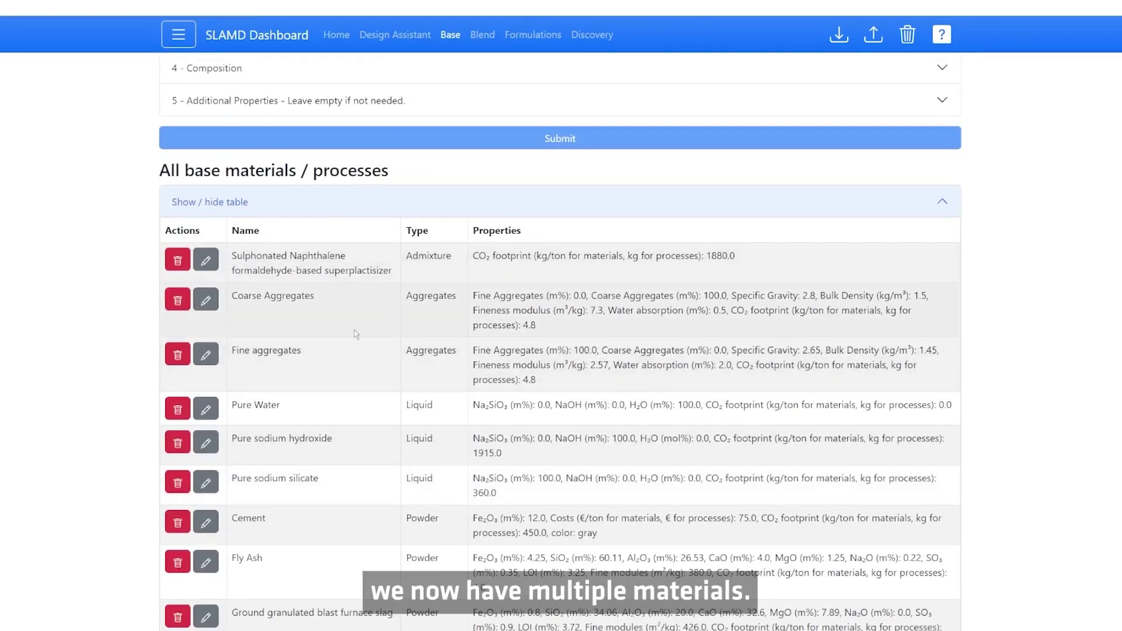
pyautogui.scroll(-1, 378, 425)
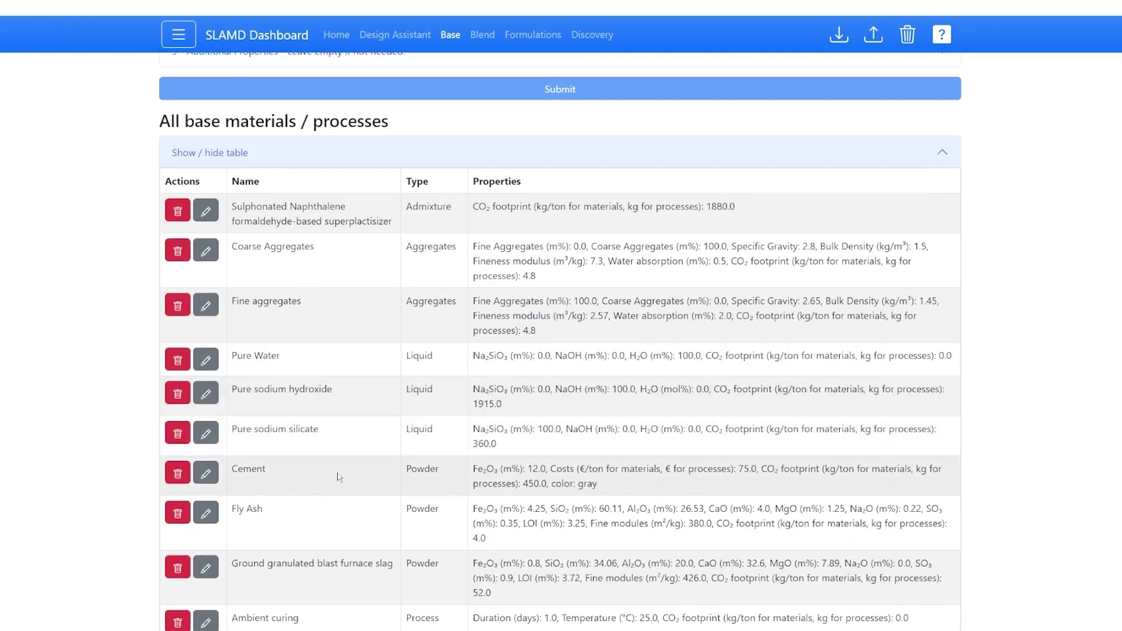
pyautogui.scroll(-1, 360, 519)
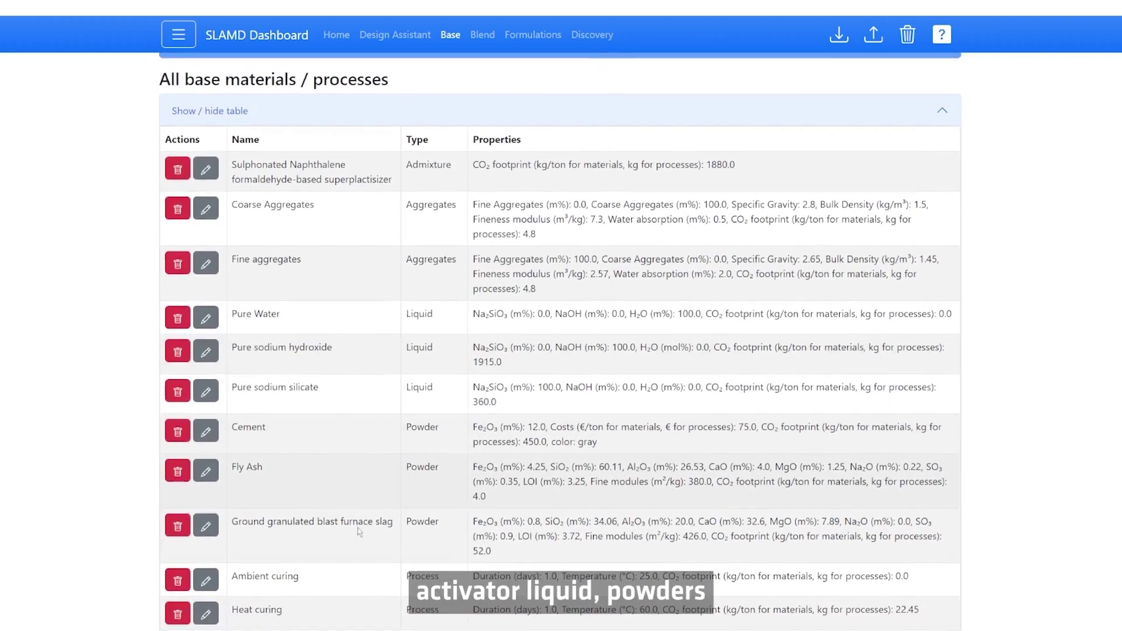
pyautogui.click(184, 433)
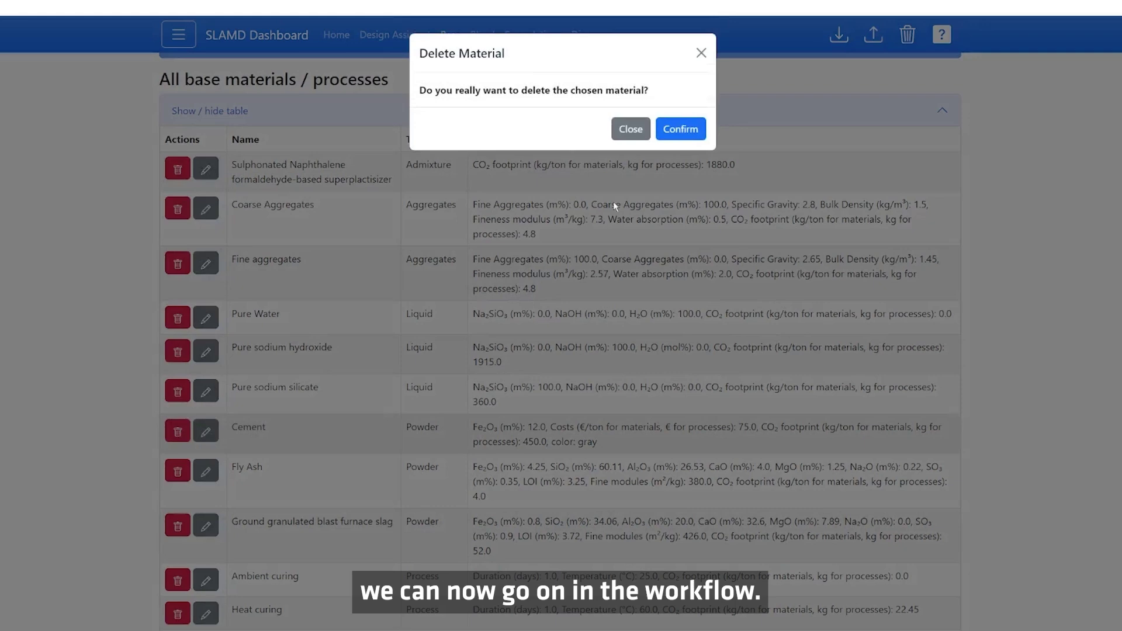
pyautogui.click(680, 128)
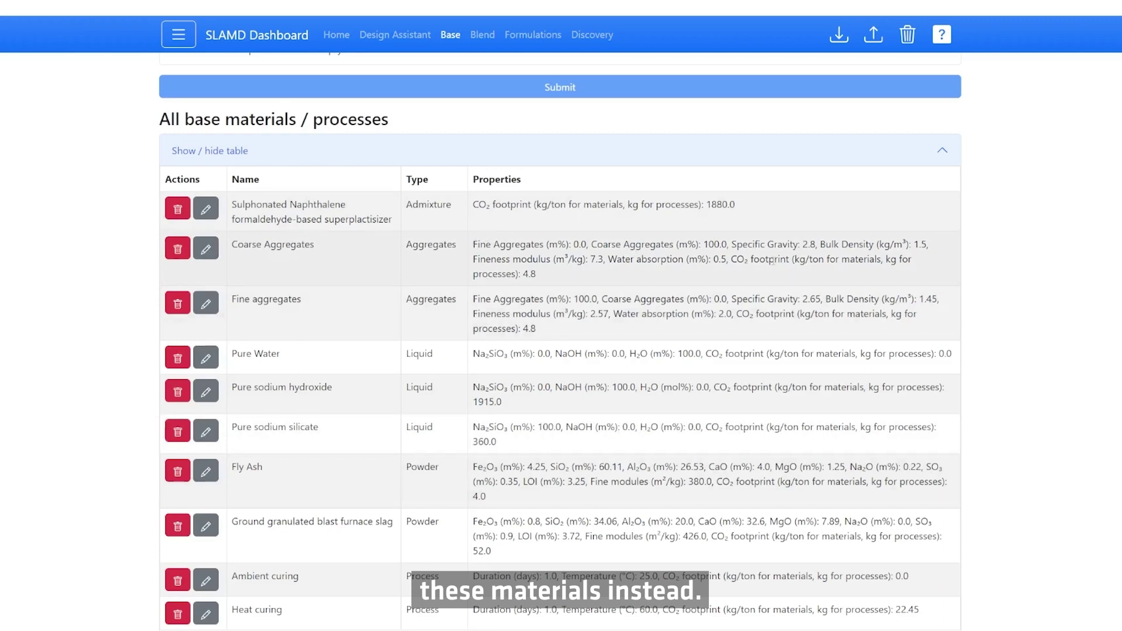
# - Open the Coarse Aggregates material and examine its composition and cost properties
pyautogui.click(207, 250)
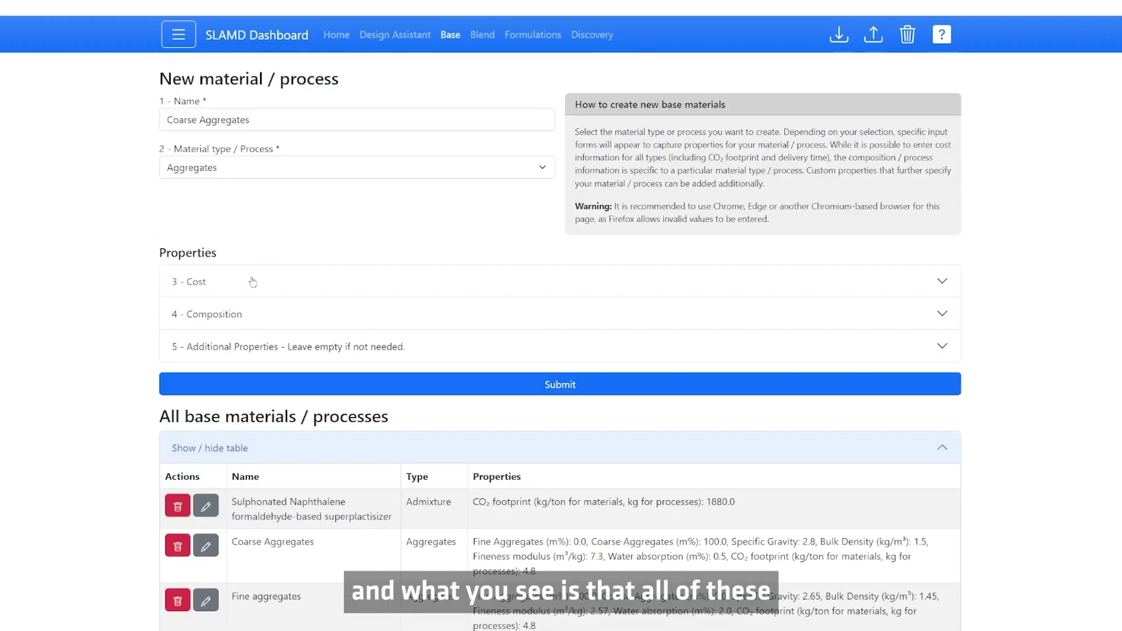
pyautogui.click(202, 314)
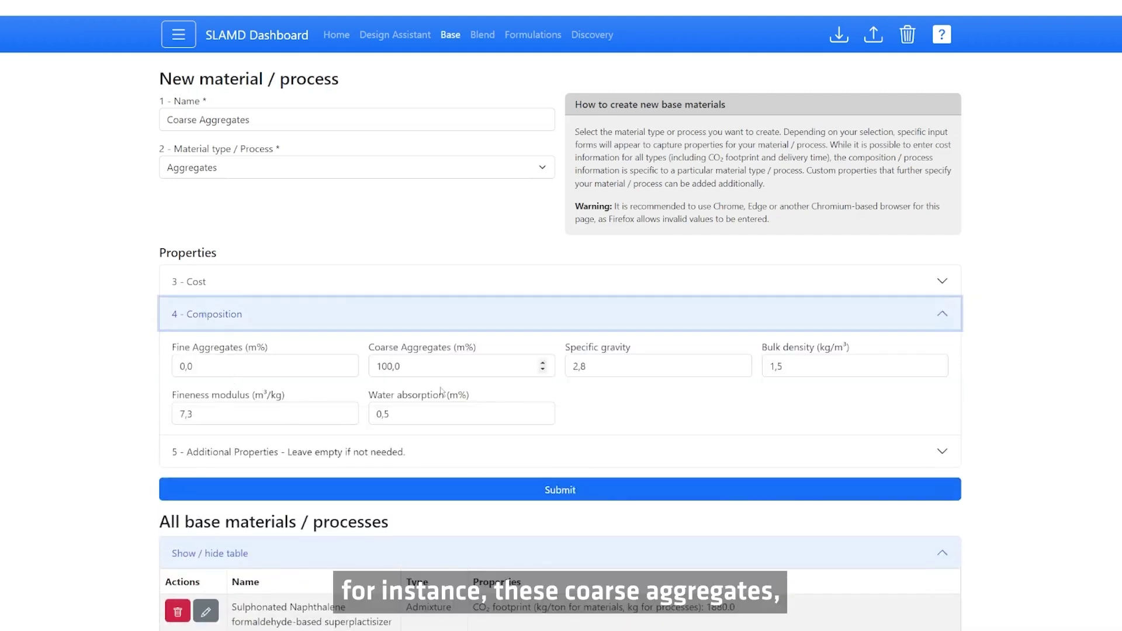
pyautogui.click(252, 283)
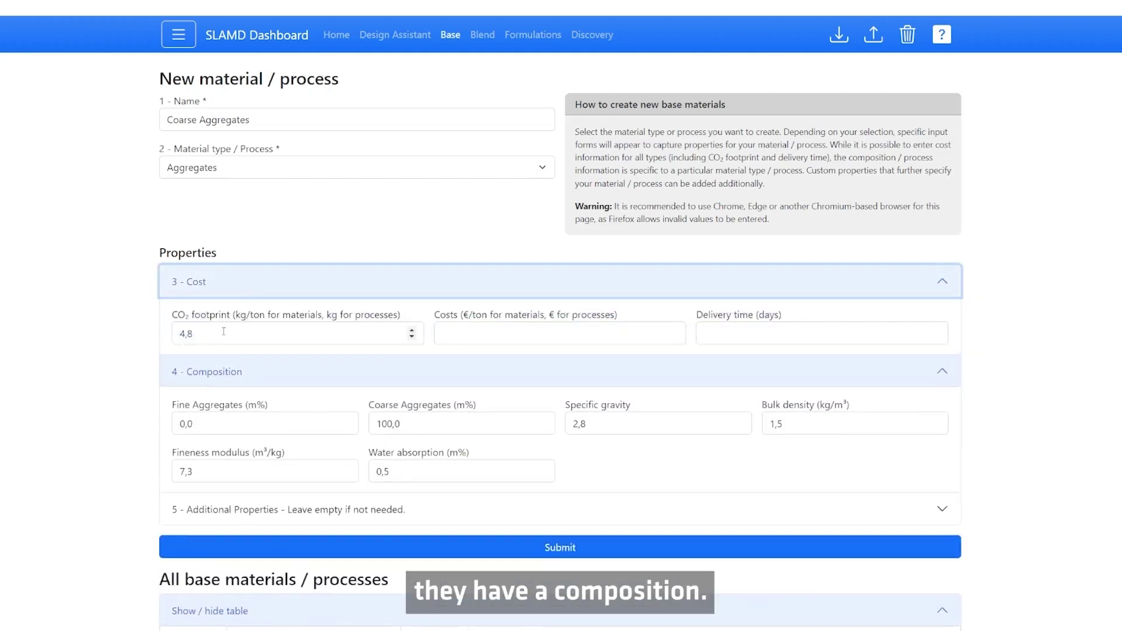
pyautogui.scroll(-2, 223, 331)
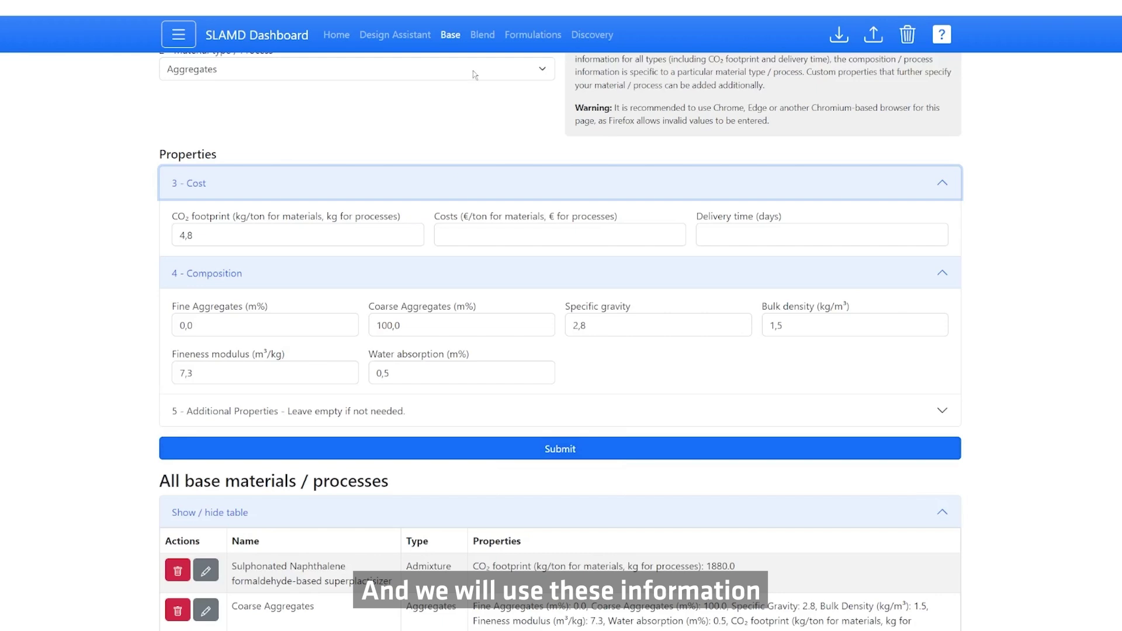
pyautogui.click(478, 111)
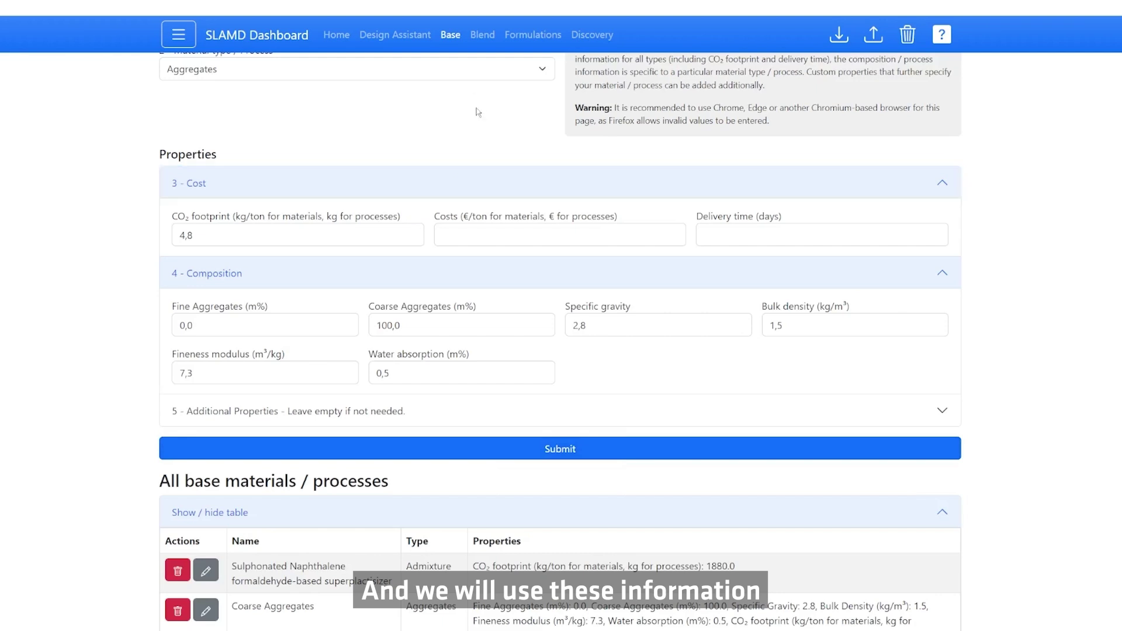
# - Start a powder blend named Blend FA/GGBFS from the base materials Fly Ash and Ground granulated blast furnace slag
pyautogui.click(483, 36)
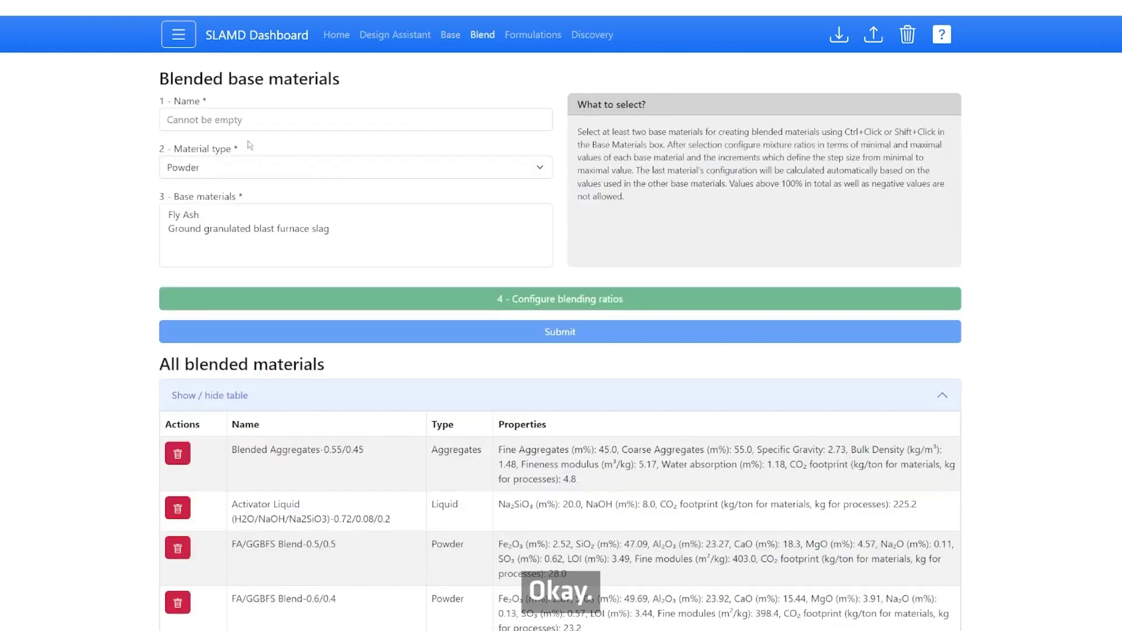
pyautogui.click(252, 117)
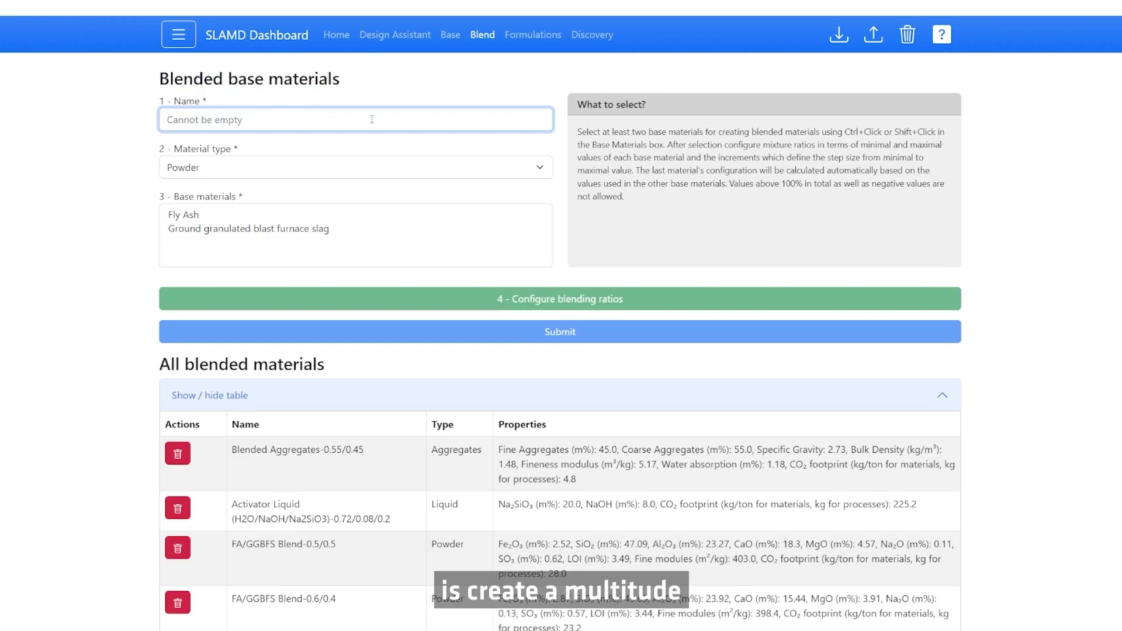
pyautogui.click(228, 216)
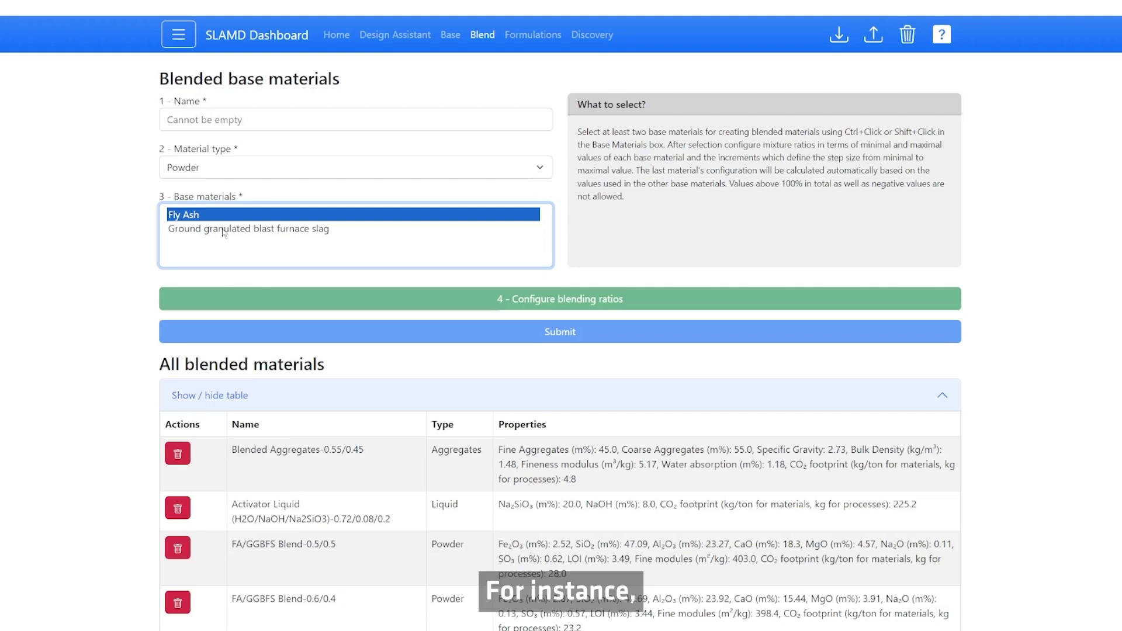
pyautogui.keyDown('ctrl'); pyautogui.click(224, 230); pyautogui.keyUp('ctrl')
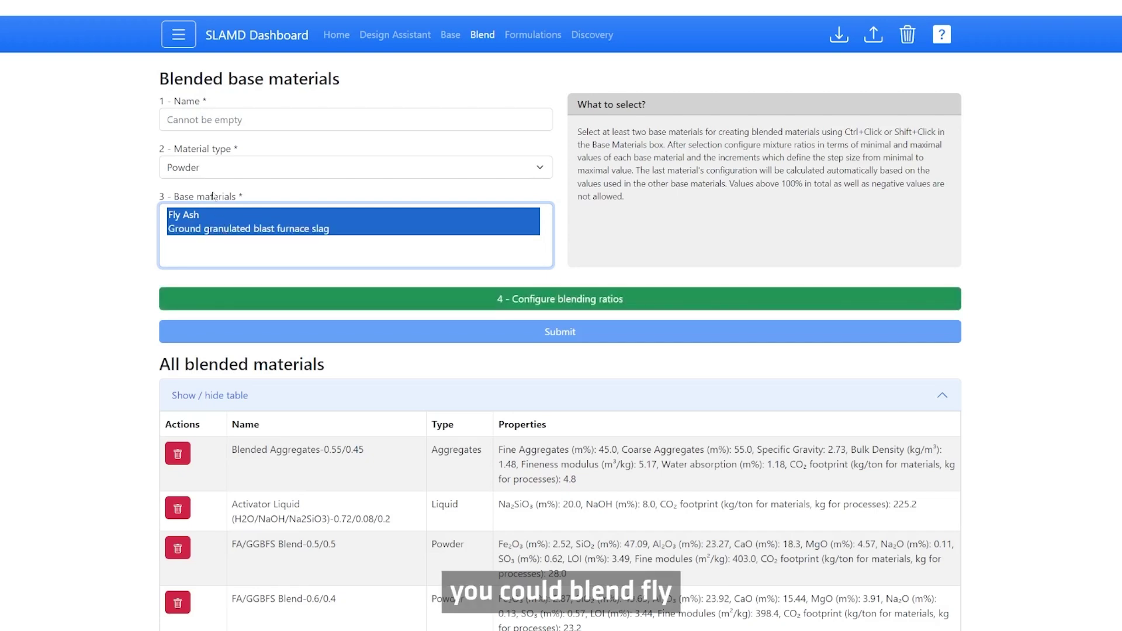
pyautogui.click(198, 120)
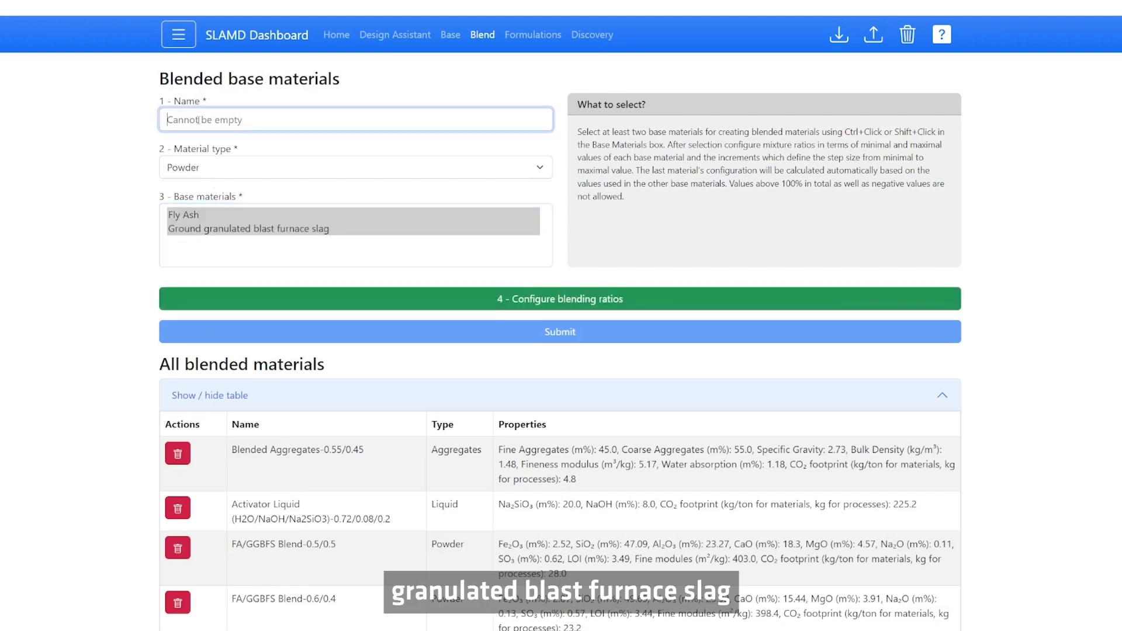
pyautogui.write('Blend')
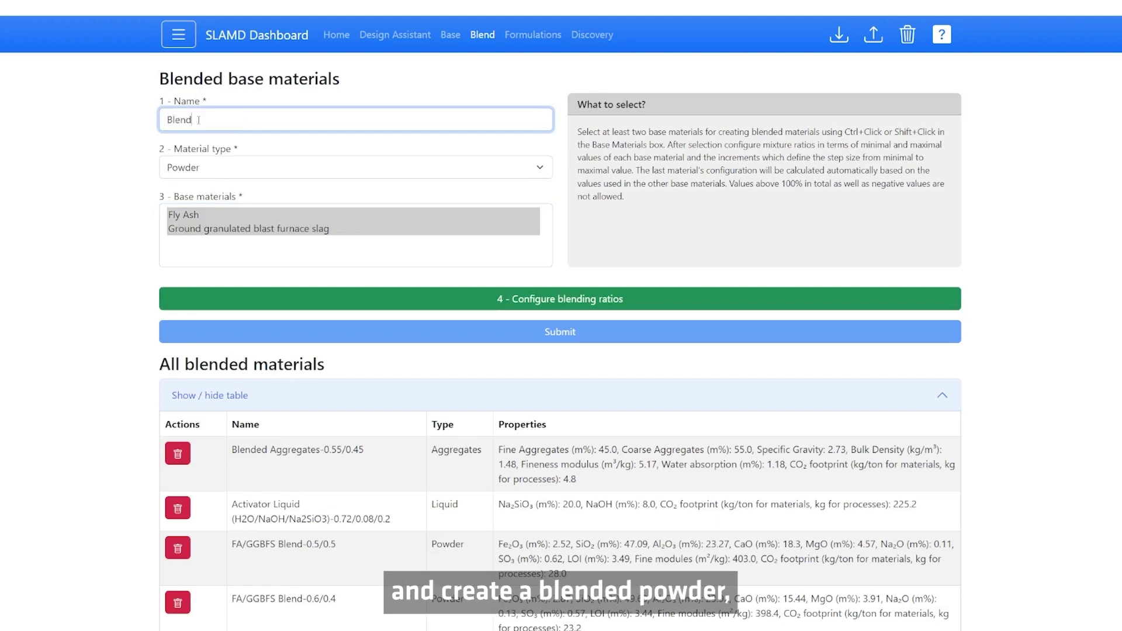
pyautogui.write(' FA/GGBFS')
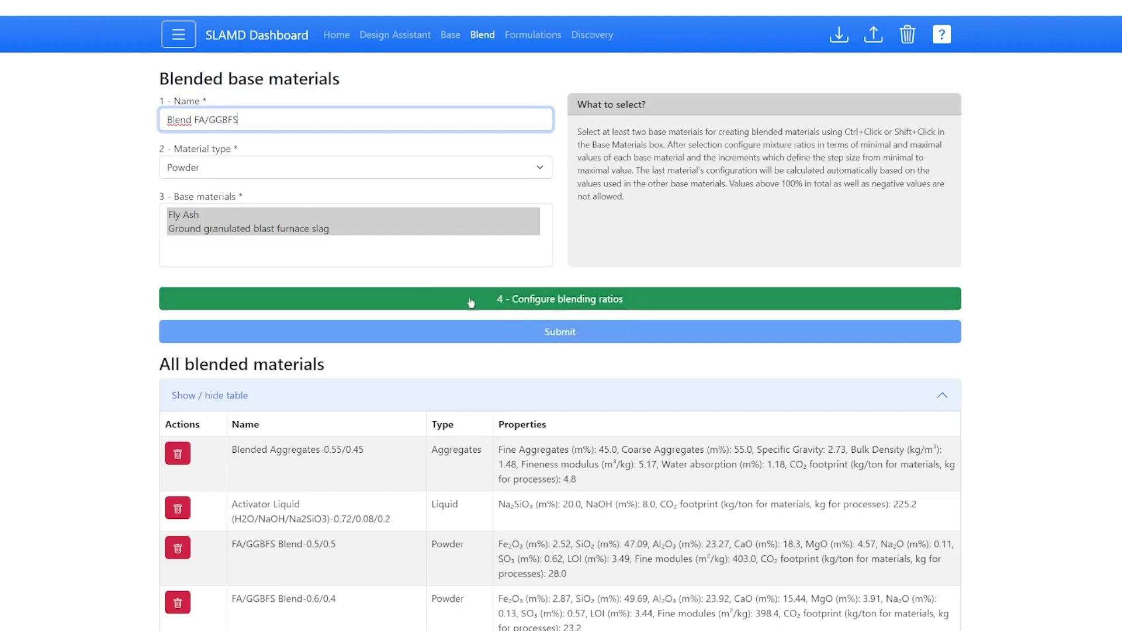
# - Configure the blending ratios with Fly Ash from 50% minimum to 70% maximum in 10% increments, and preview the resulting ratios
pyautogui.click(440, 304)
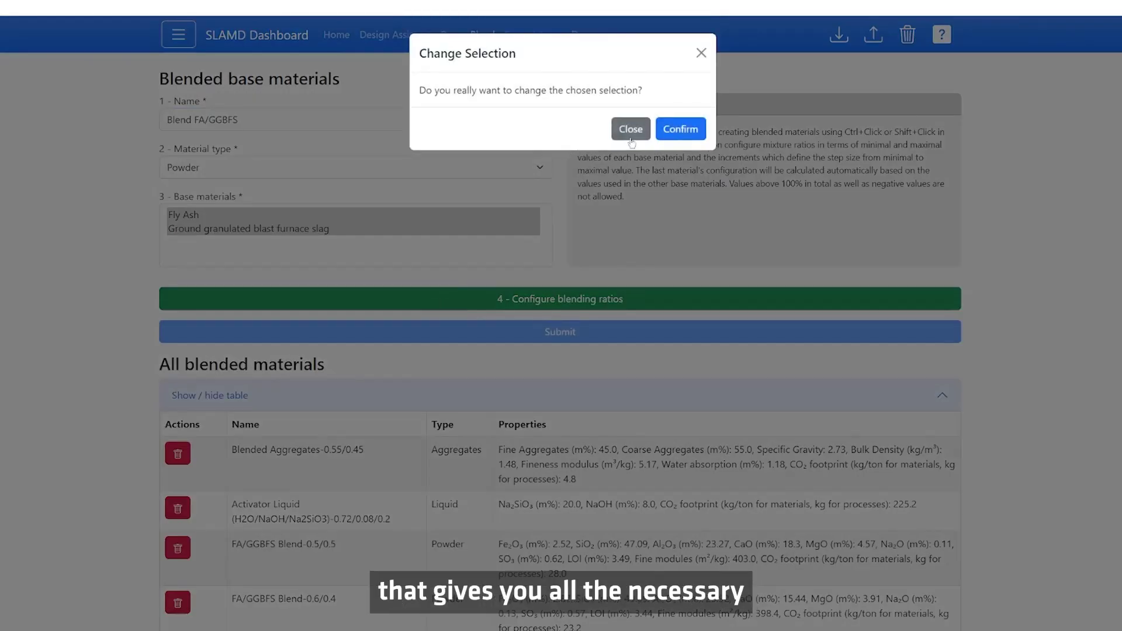
pyautogui.click(684, 117)
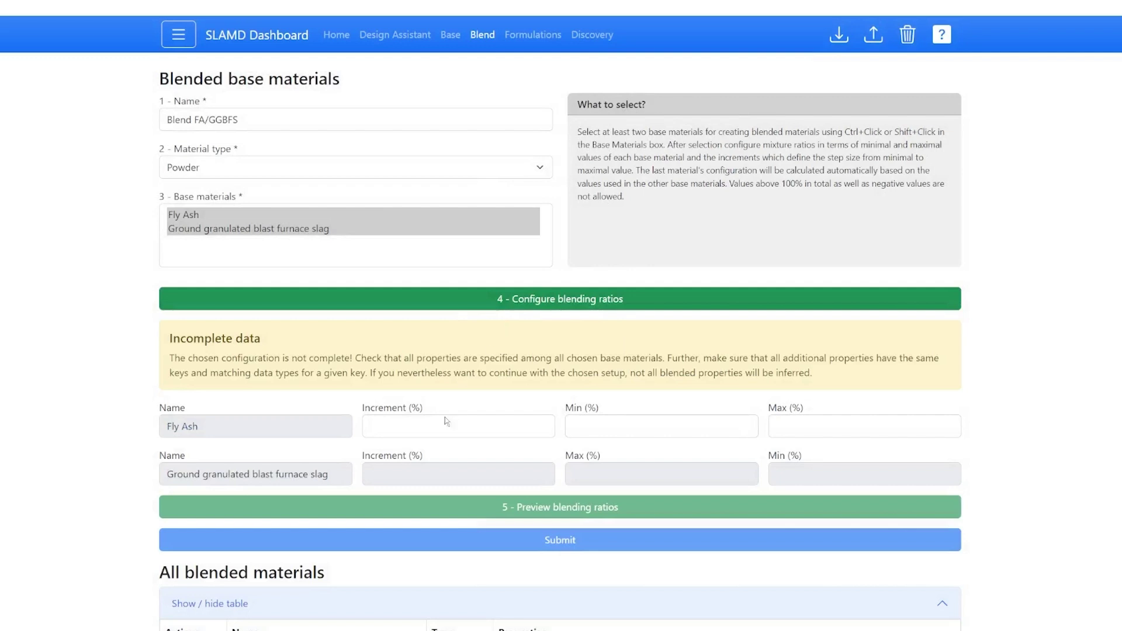
pyautogui.click(536, 426)
pyautogui.click(596, 423)
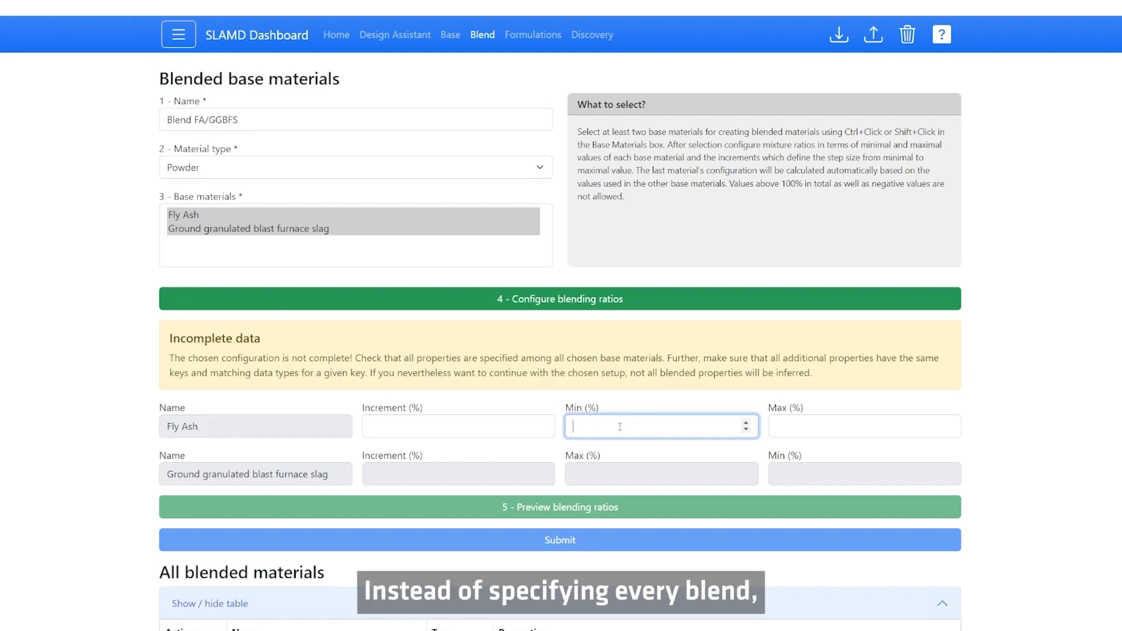
pyautogui.write('50')
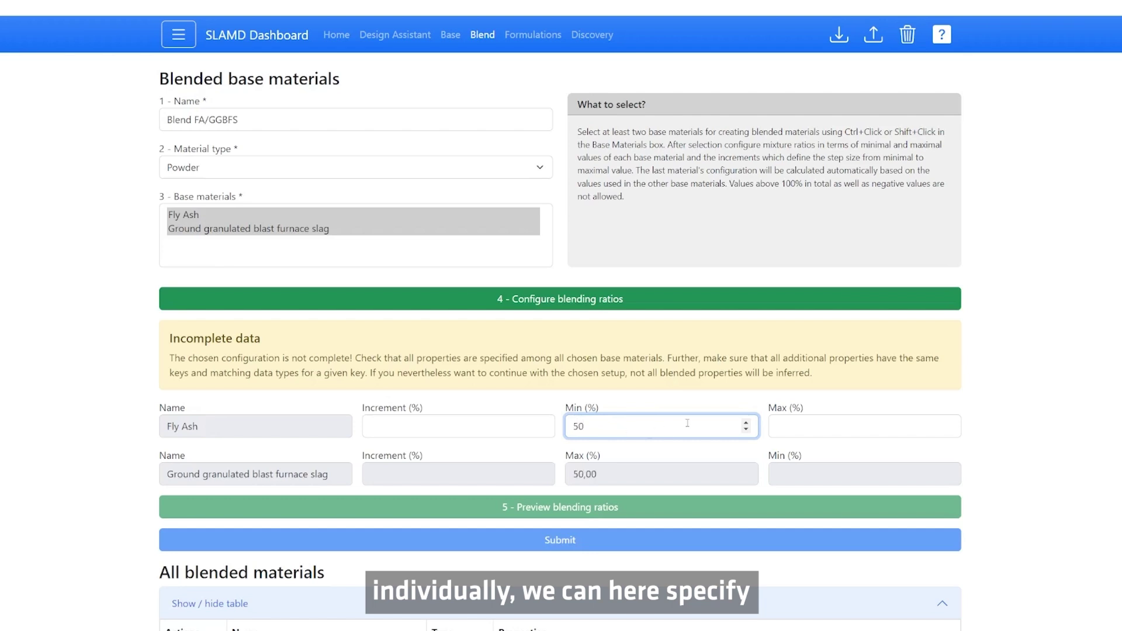
pyautogui.click(798, 427)
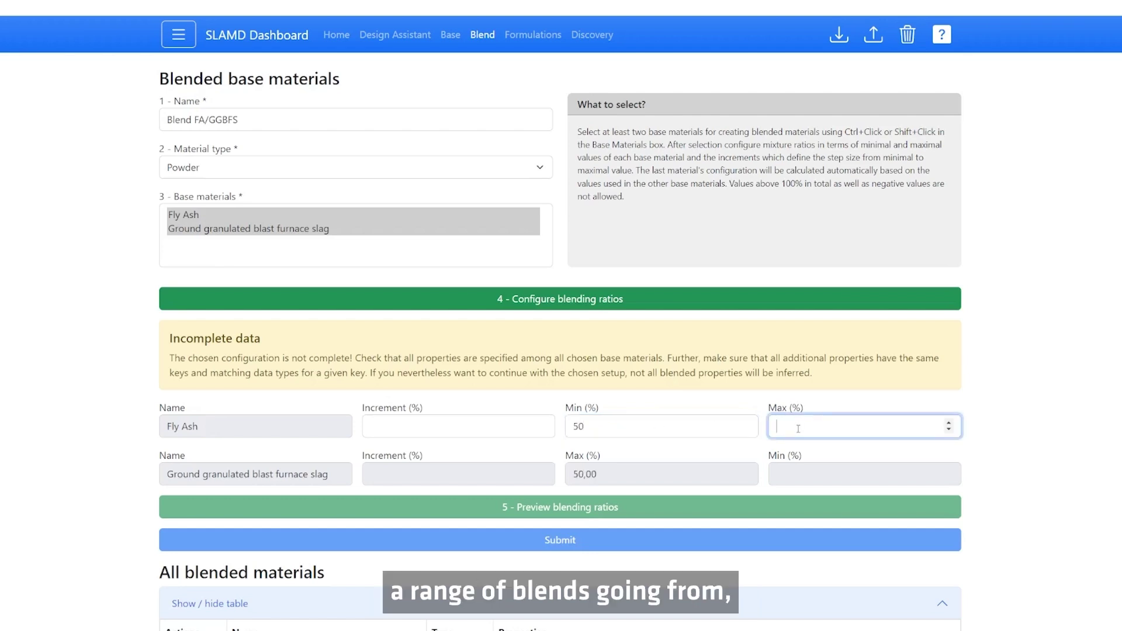
pyautogui.write('70')
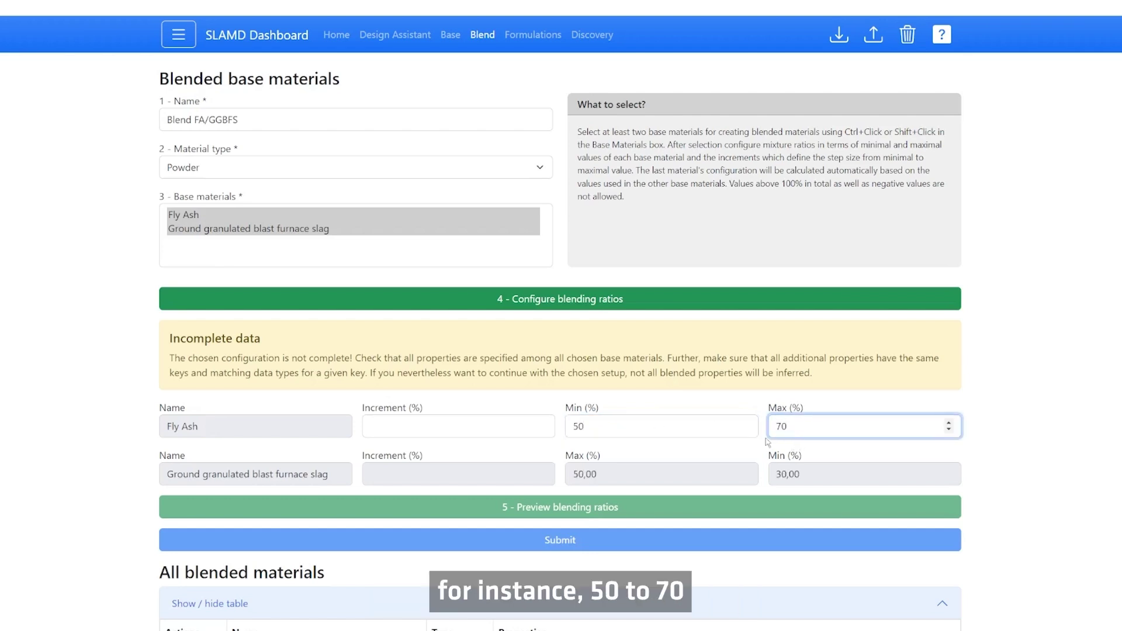
pyautogui.click(461, 427)
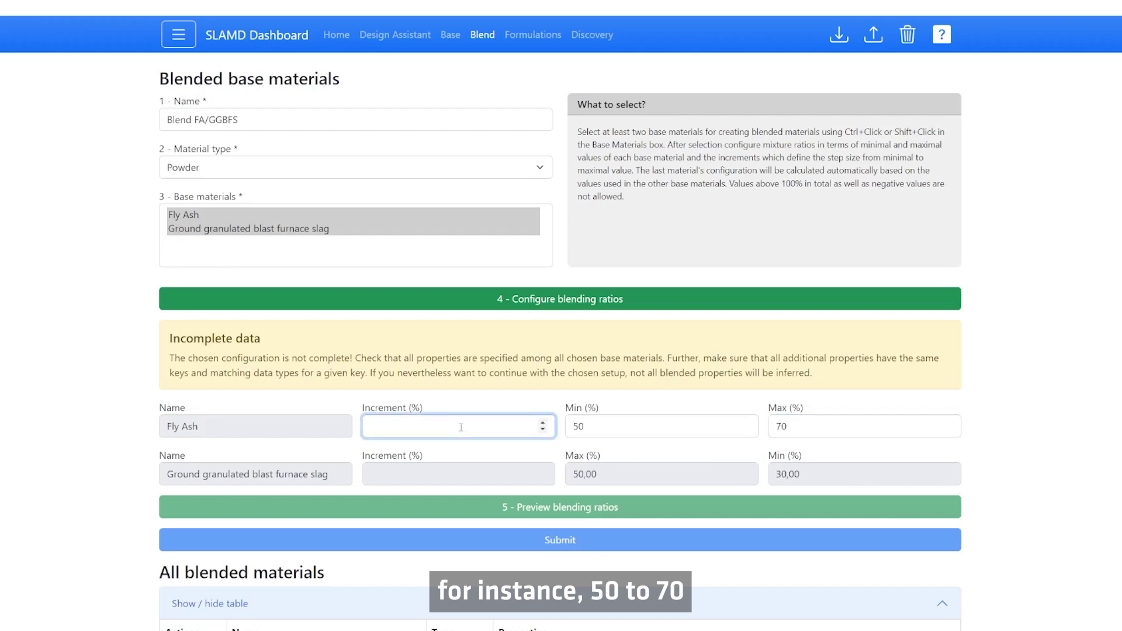
pyautogui.write('10')
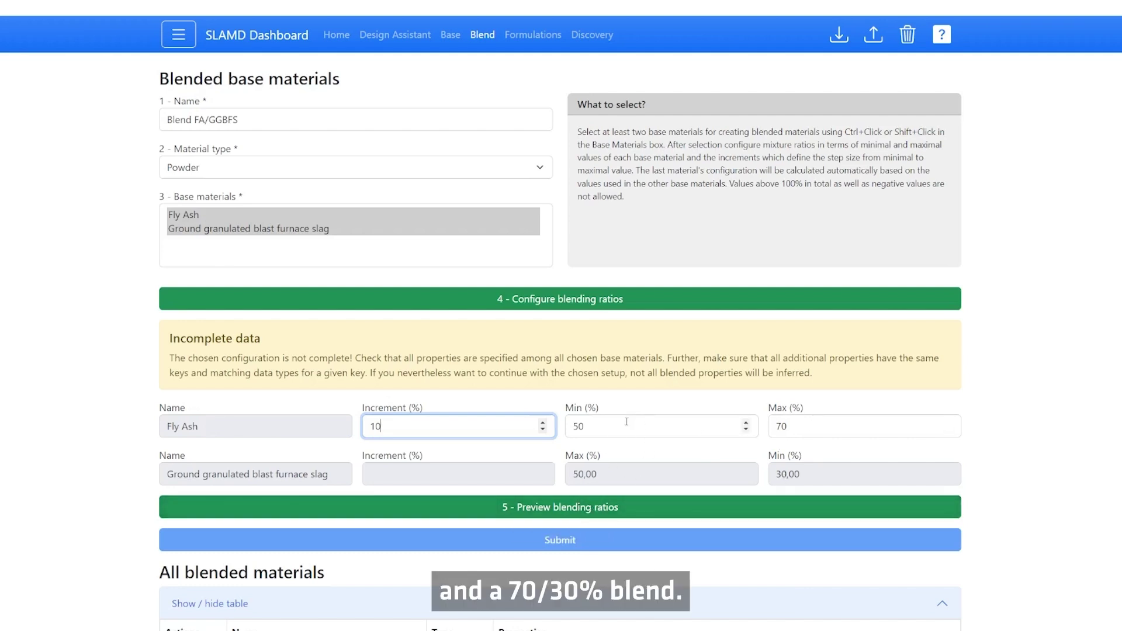
pyautogui.click(620, 507)
pyautogui.scroll(-3, 591, 453)
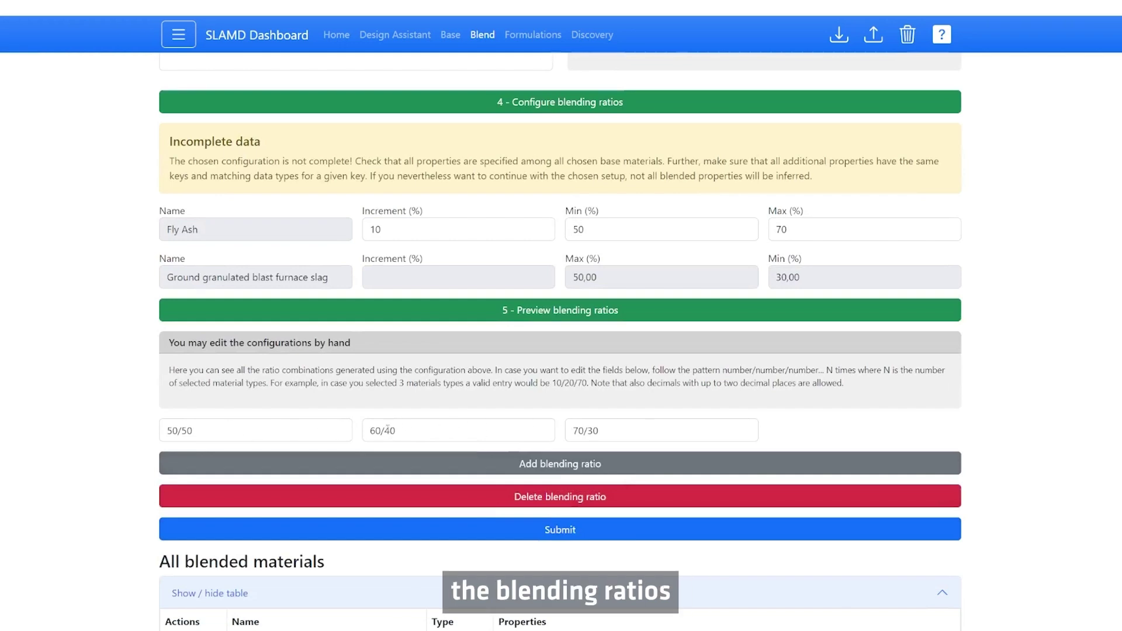
# - Review the editable blending ratio entries generated for the fly ash and slag blend
pyautogui.click(407, 429)
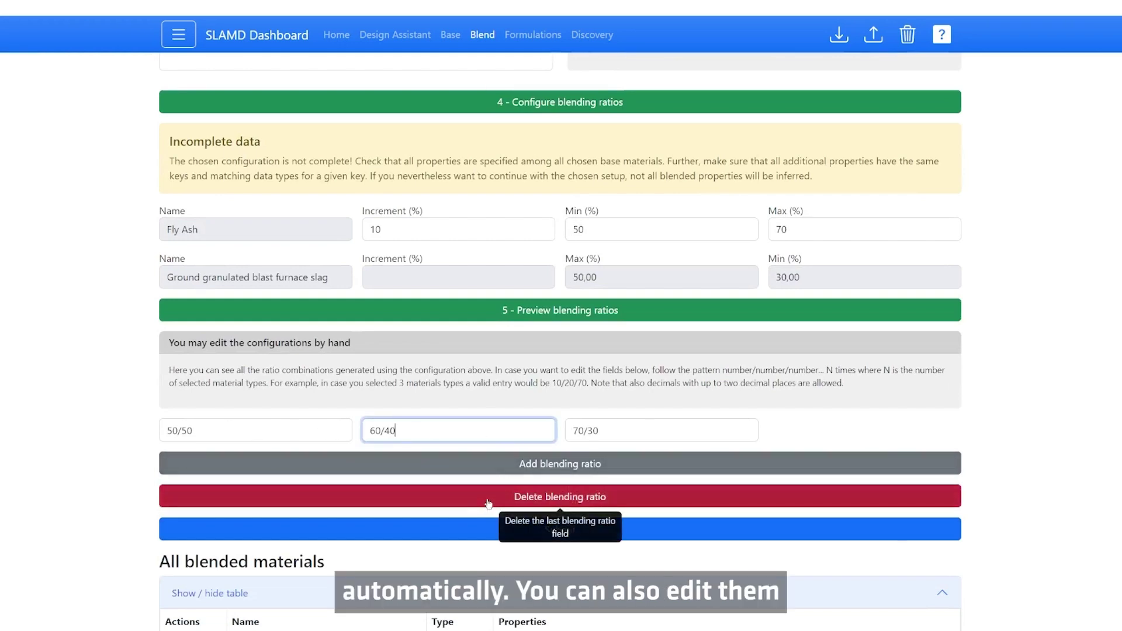
pyautogui.click(606, 429)
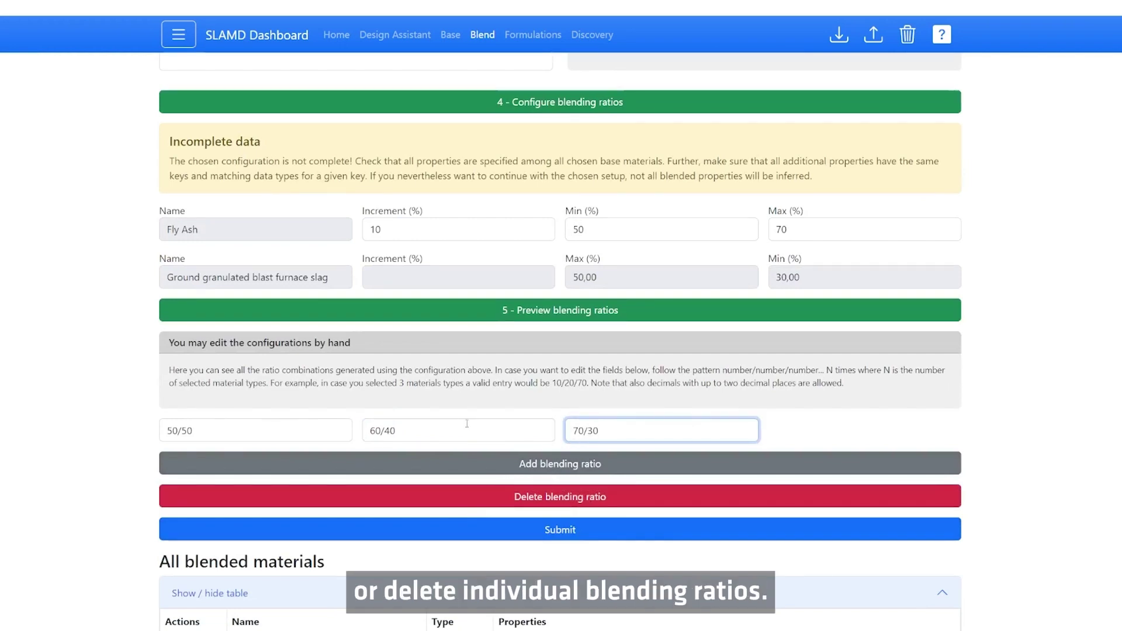
pyautogui.click(409, 430)
pyautogui.click(280, 432)
pyautogui.click(511, 433)
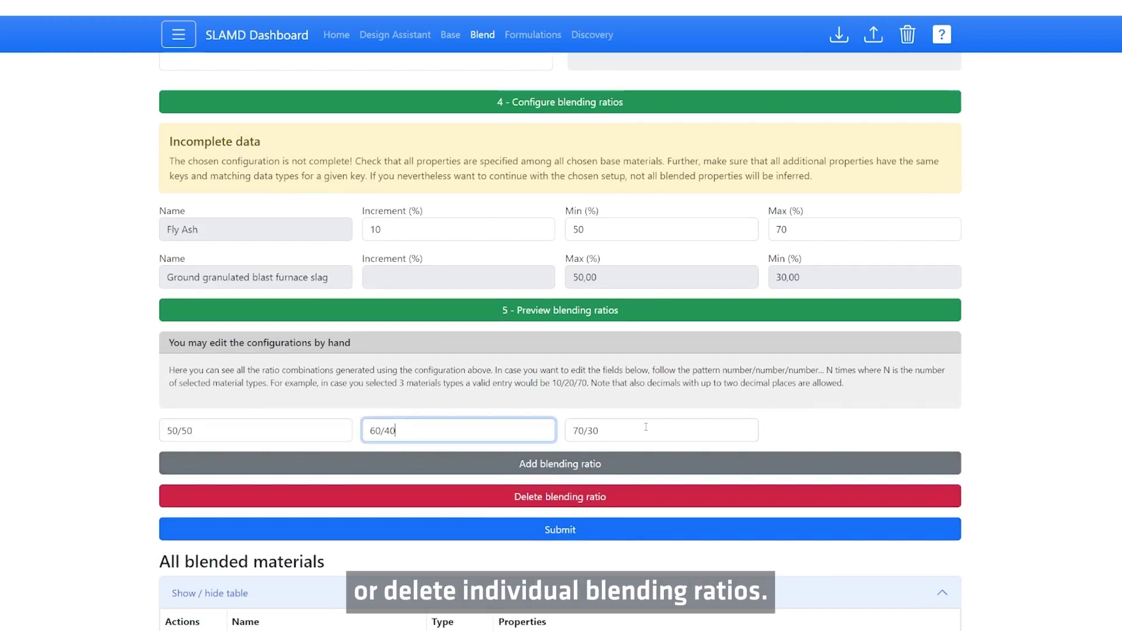
pyautogui.click(646, 427)
# - Examine the properties of the FA/GGBFS blends in the list of all blended materials, and return to the blend configuration
pyautogui.scroll(-4, 425, 517)
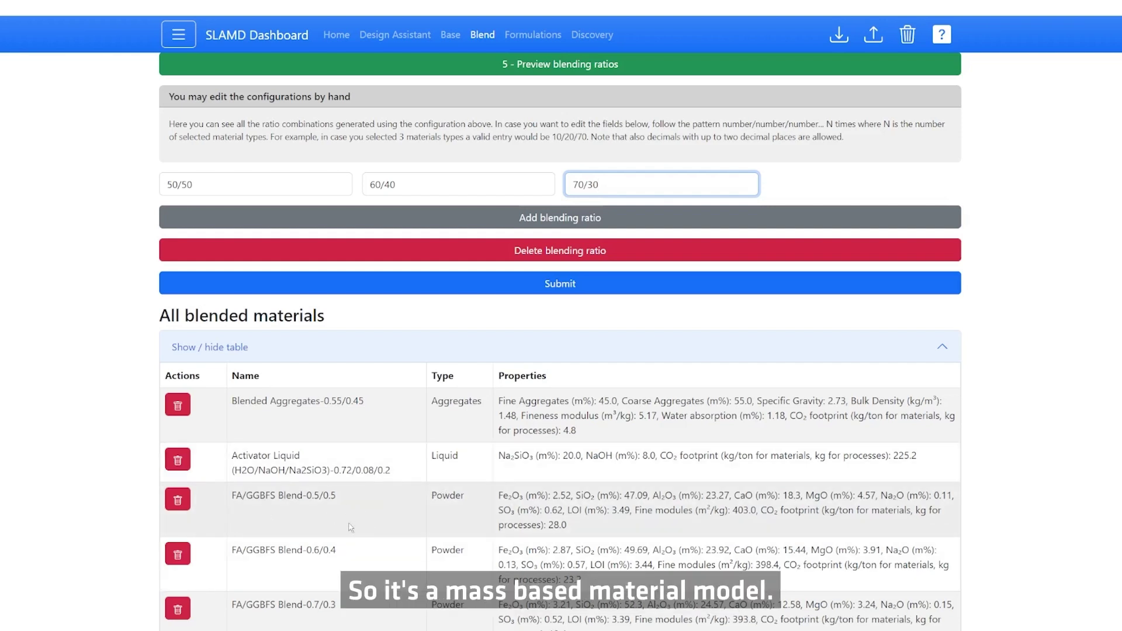
pyautogui.scroll(-1, 317, 514)
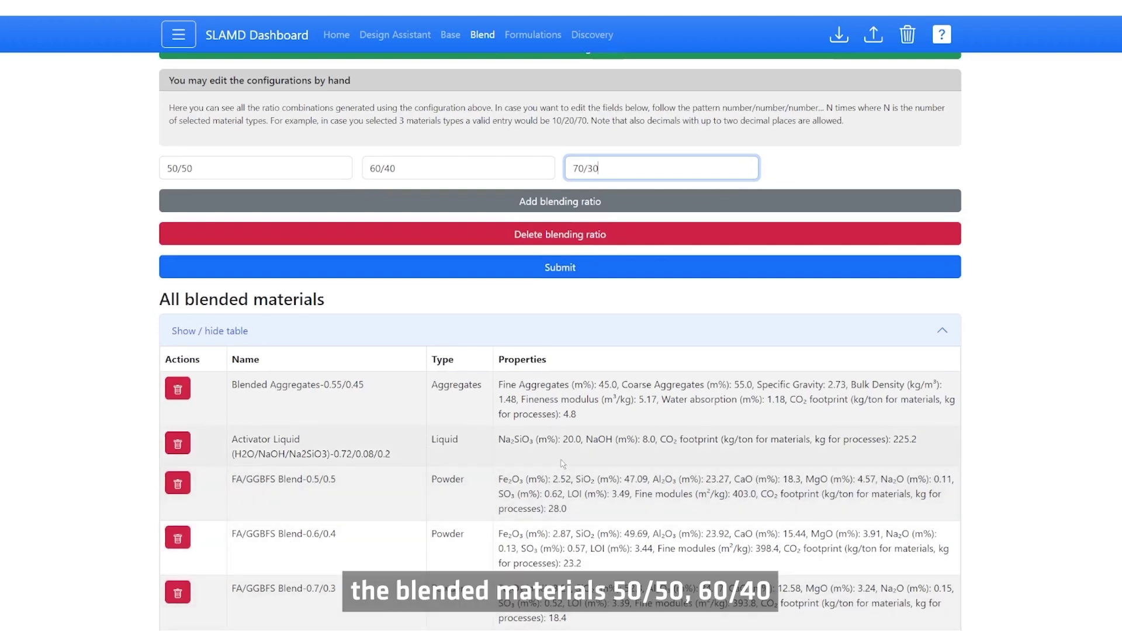
pyautogui.click(560, 482)
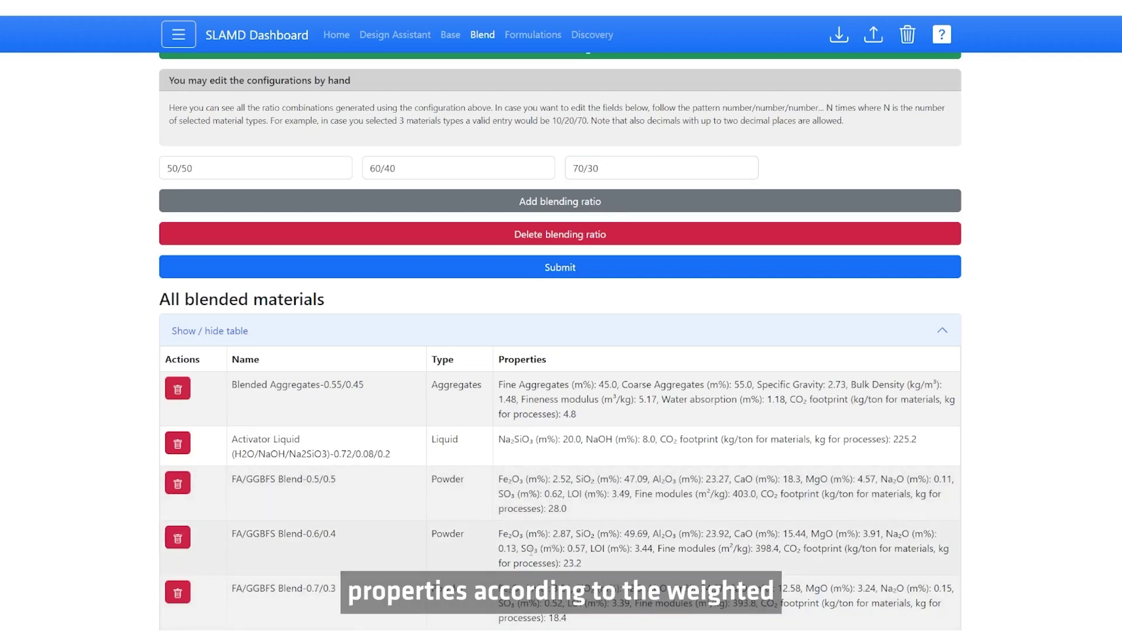
pyautogui.scroll(2, 531, 556)
pyautogui.scroll(5, 532, 557)
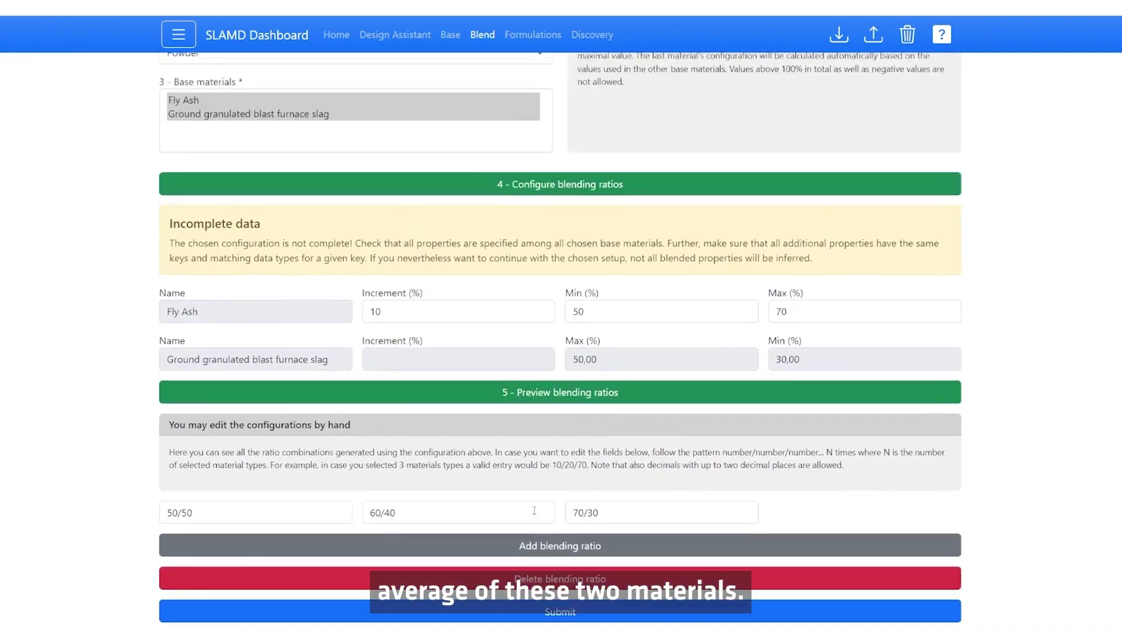
pyautogui.scroll(2, 546, 270)
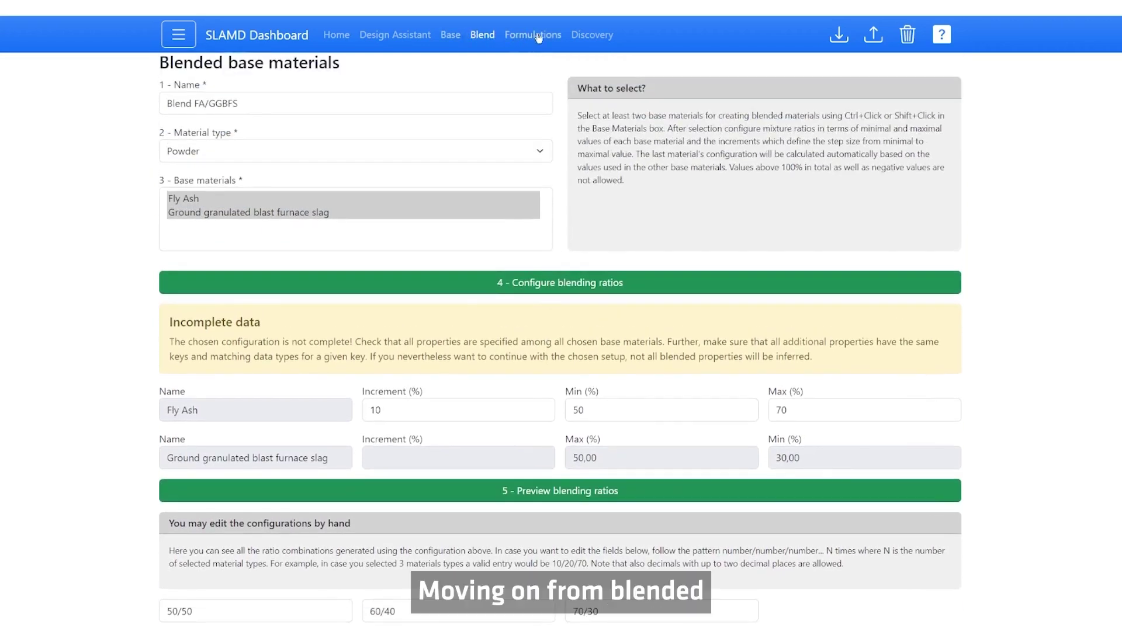
# - Open the formulations page, compare the required materials for concrete and binder, and settle on the concrete formulations
pyautogui.click(538, 36)
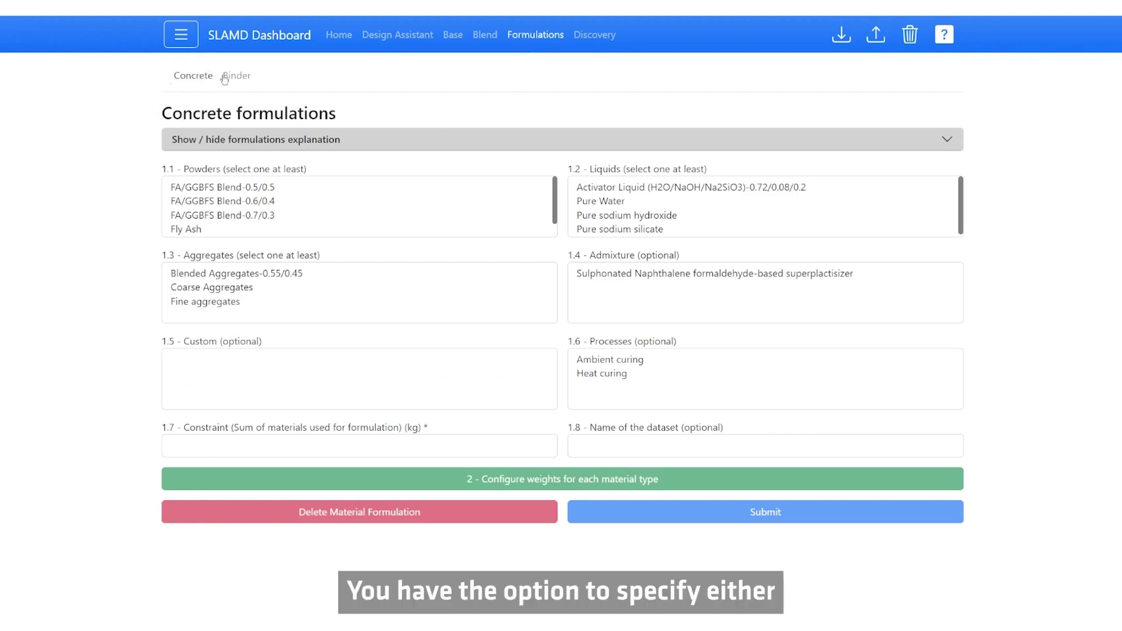
pyautogui.click(243, 78)
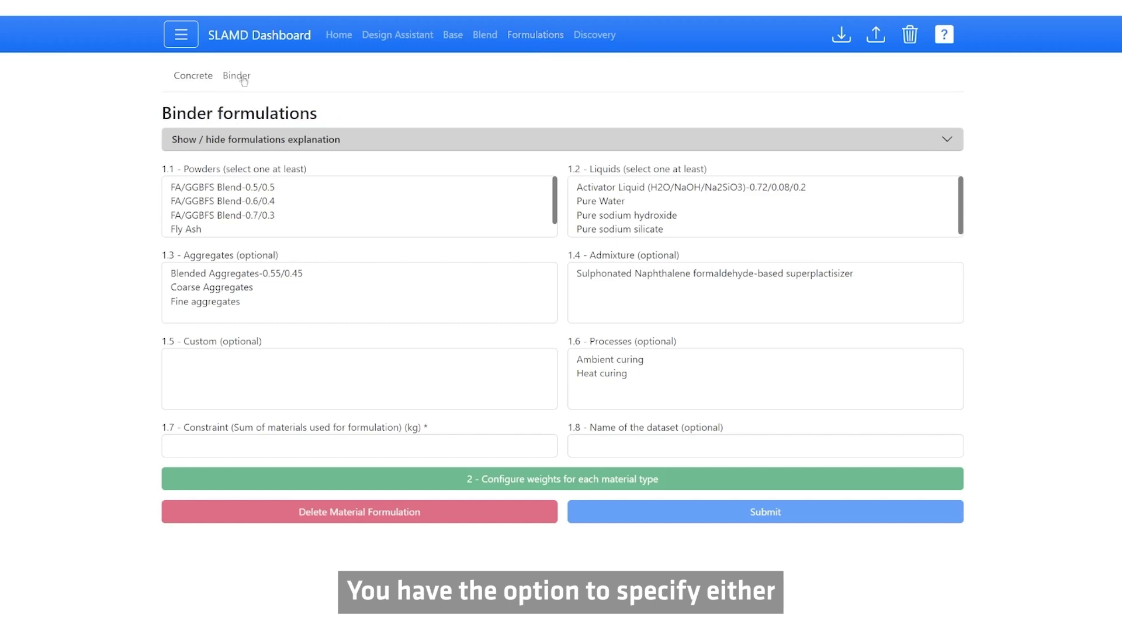
pyautogui.click(199, 76)
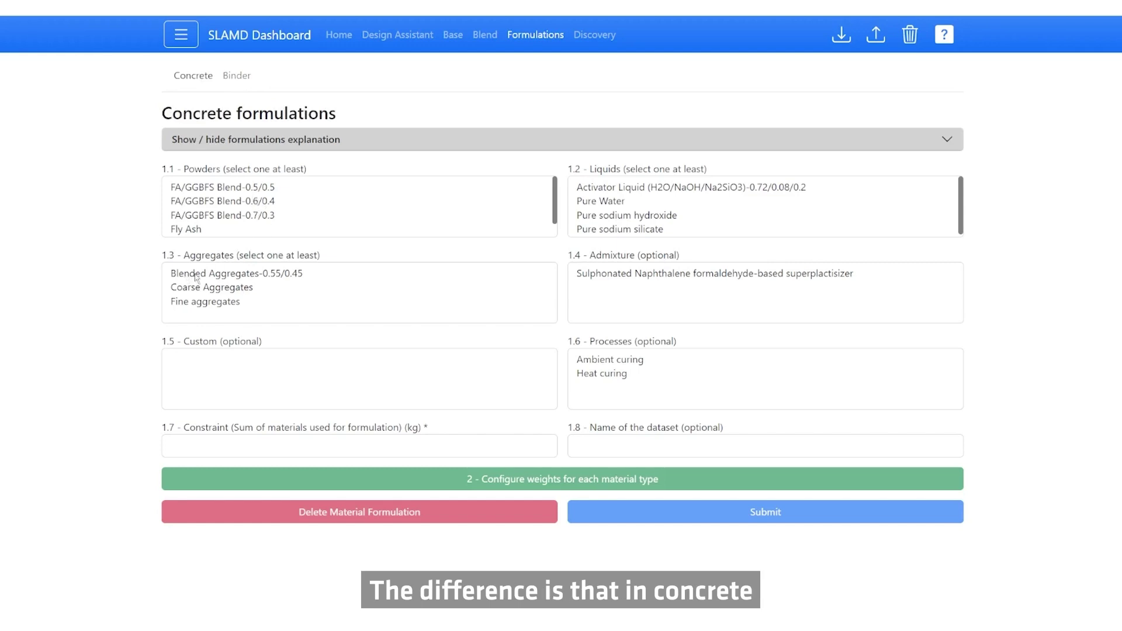
pyautogui.click(237, 75)
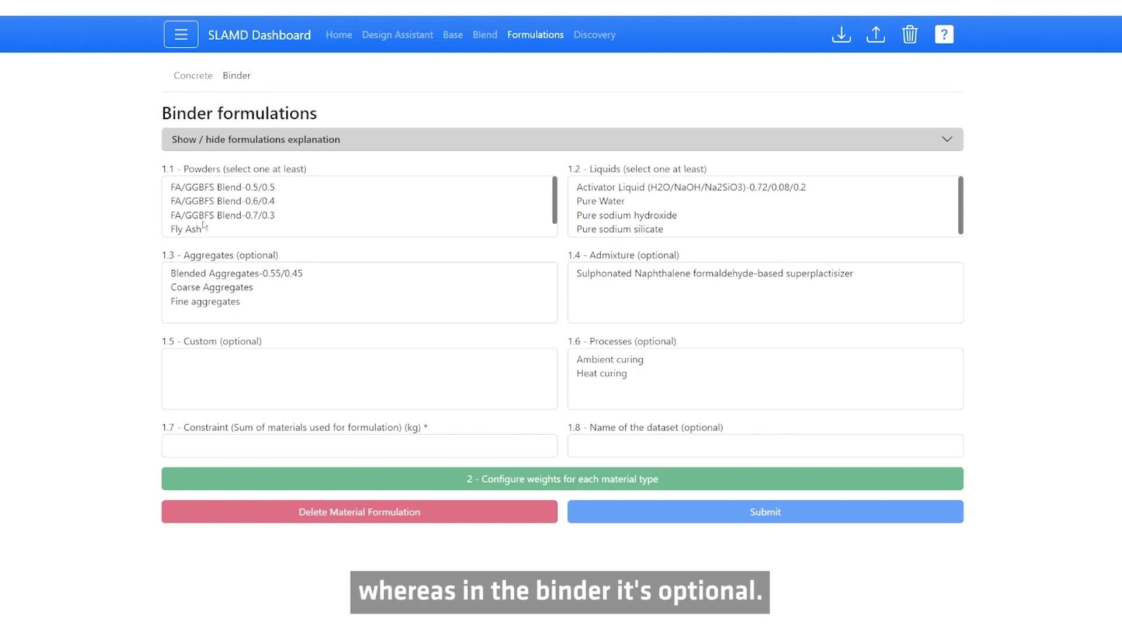
pyautogui.click(190, 82)
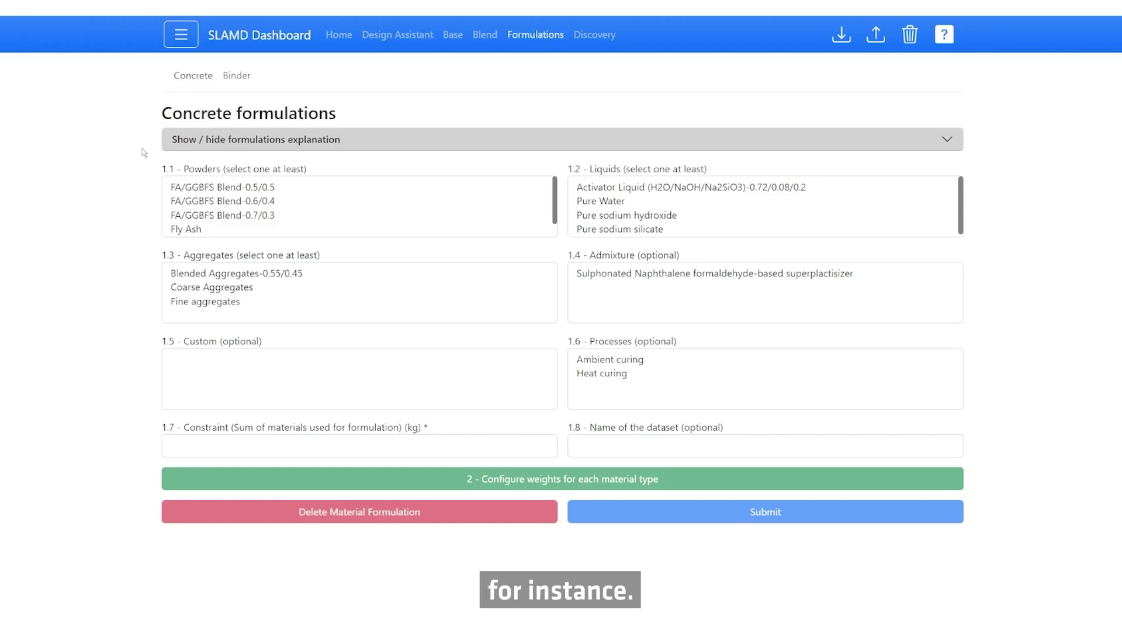
# - Select the three FA/GGBFS blends, the activator liquid, the blended aggregates, the superplasticizer admixture, and both ambient and heat curing for the concrete formulation
pyautogui.click(216, 188)
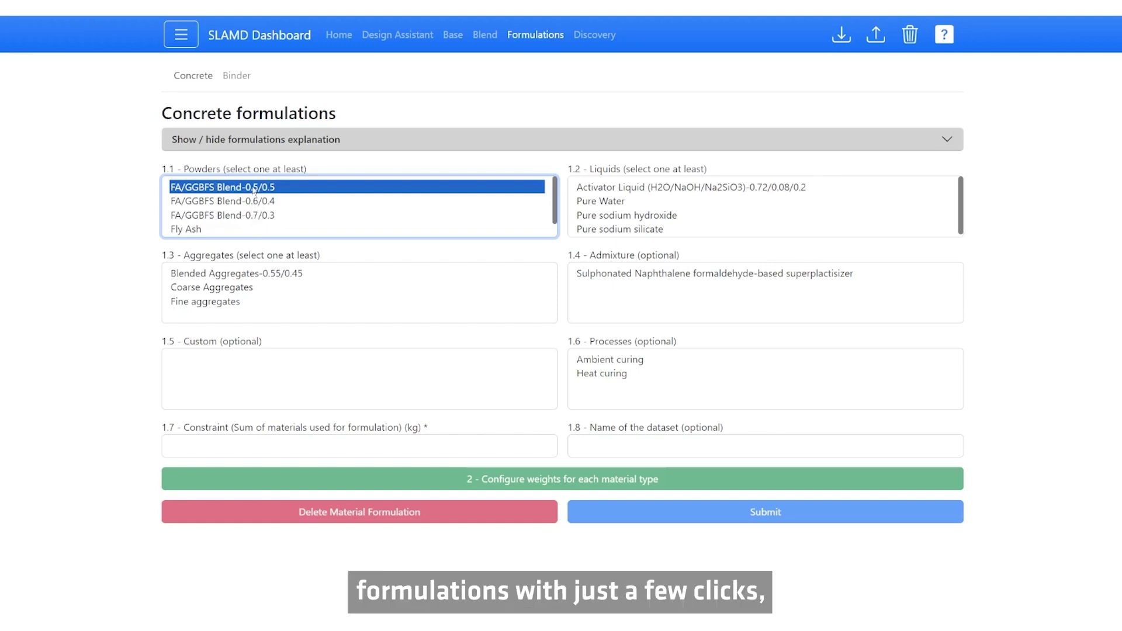
pyautogui.keyDown('shift'); pyautogui.click(251, 217); pyautogui.keyUp('shift')
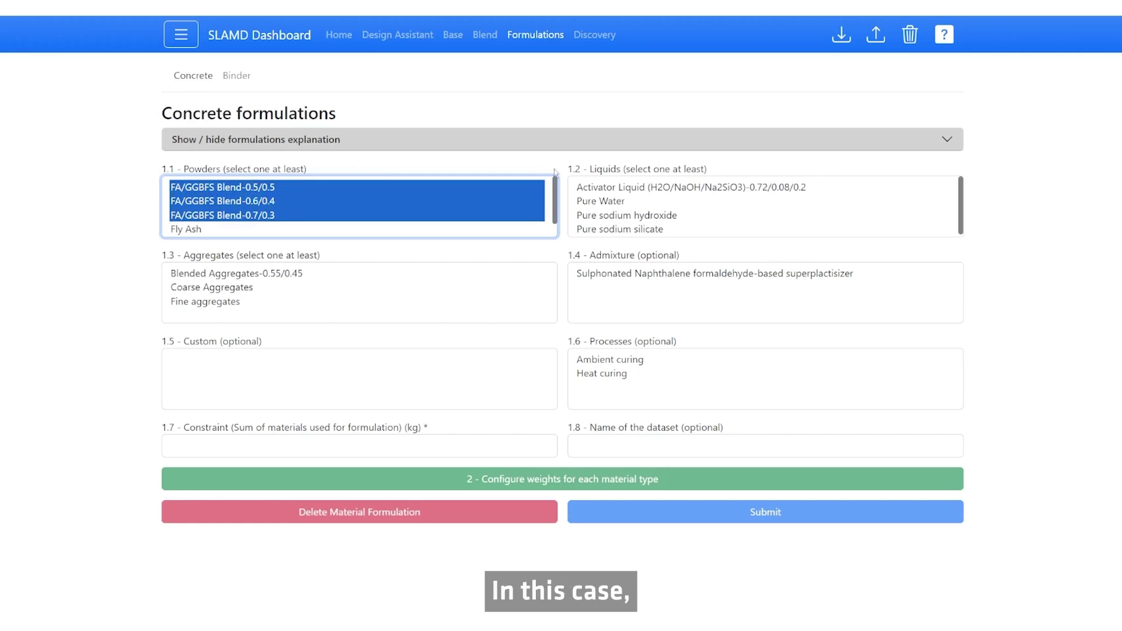
pyautogui.click(600, 190)
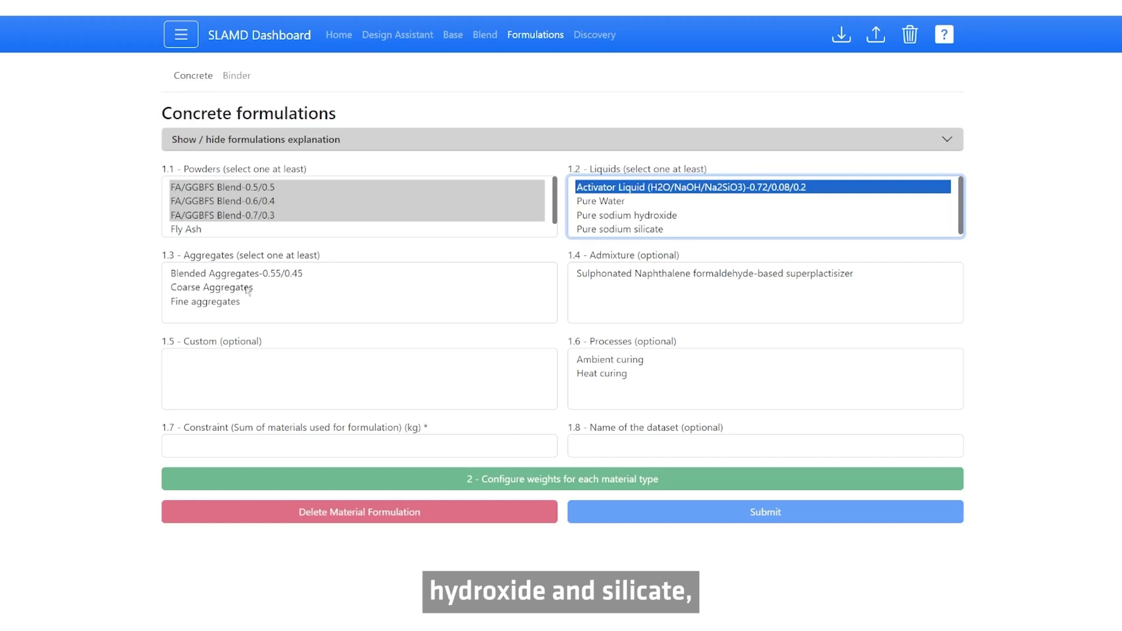
pyautogui.click(222, 276)
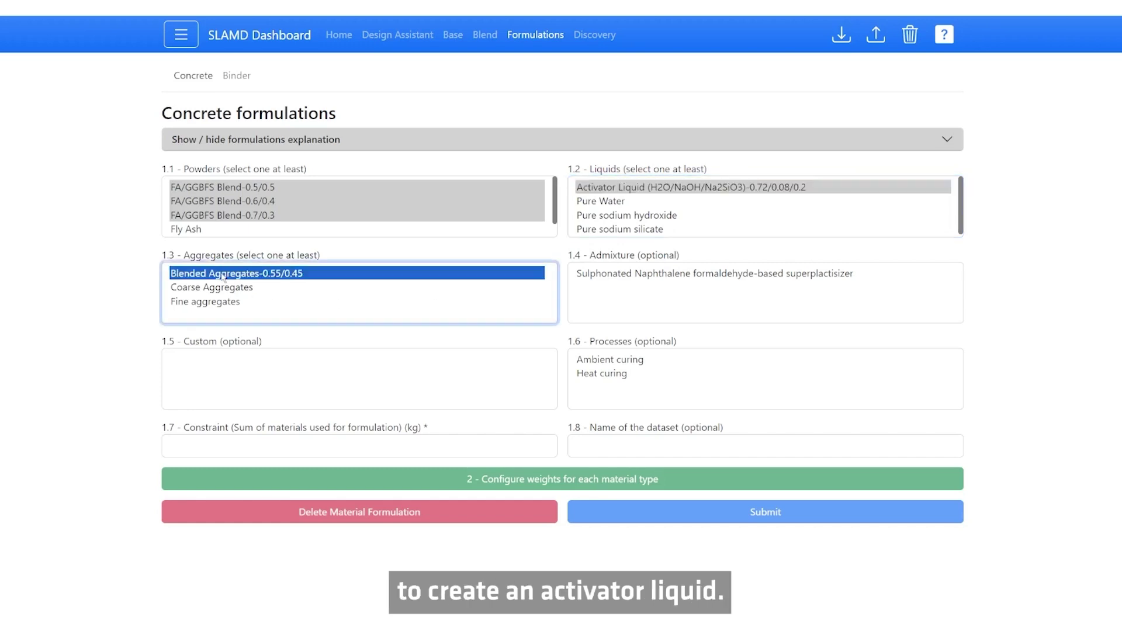
pyautogui.click(644, 277)
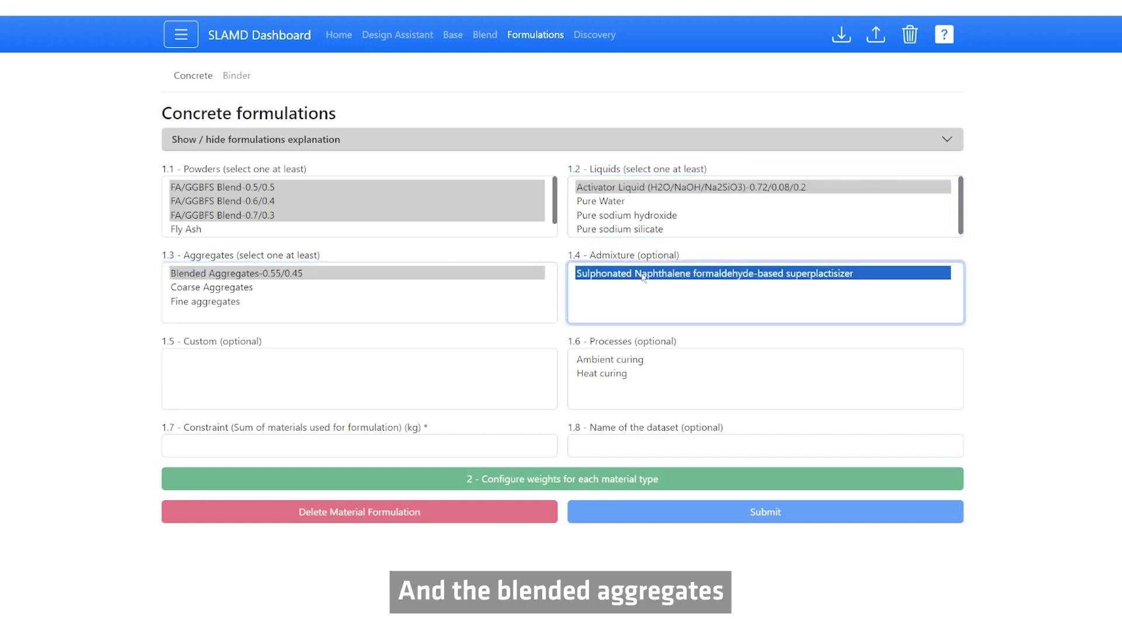
pyautogui.click(619, 362)
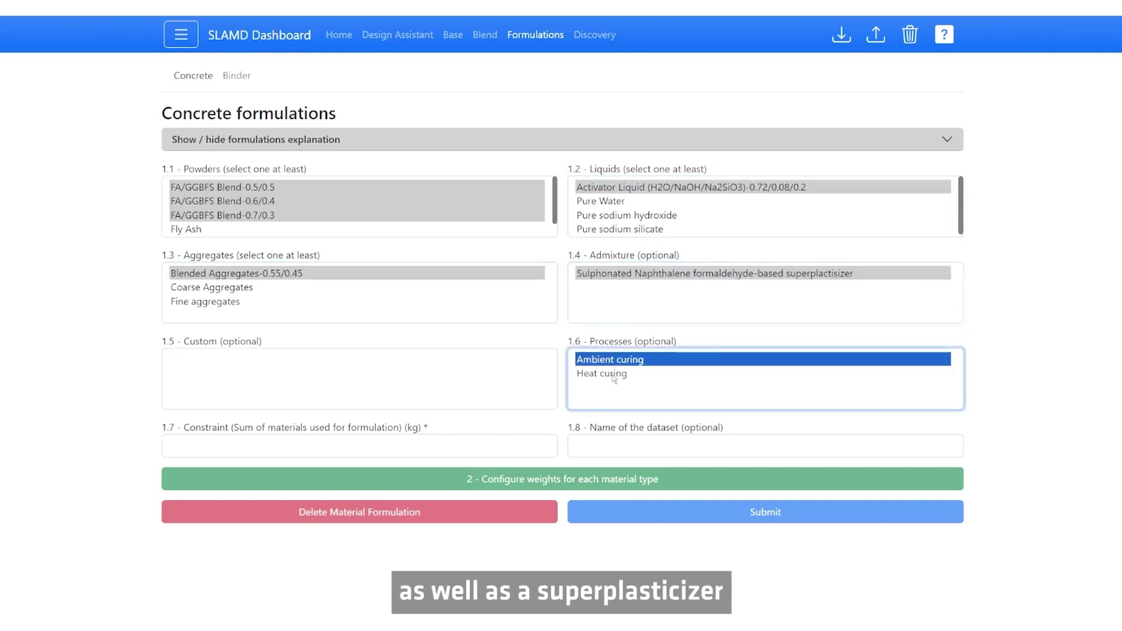
pyautogui.keyDown('ctrl'); pyautogui.click(612, 374); pyautogui.keyUp('ctrl')
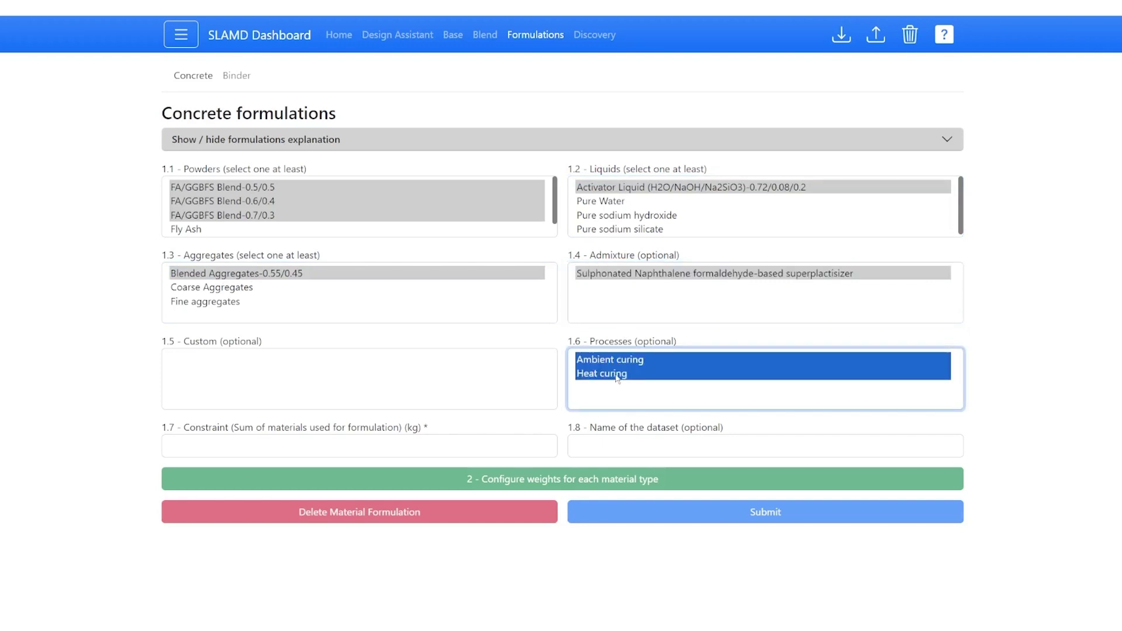
# - Set the total material constraint to 2400 kg, name the dataset Test, and generate the weight configuration for each material type
pyautogui.click(465, 439)
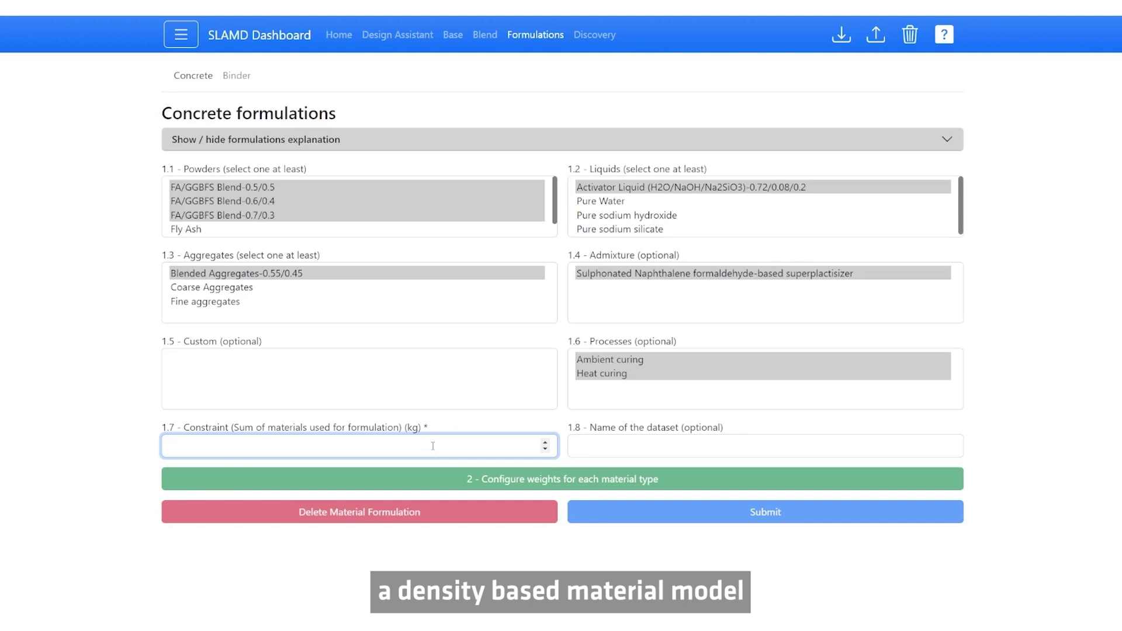
pyautogui.write('400')
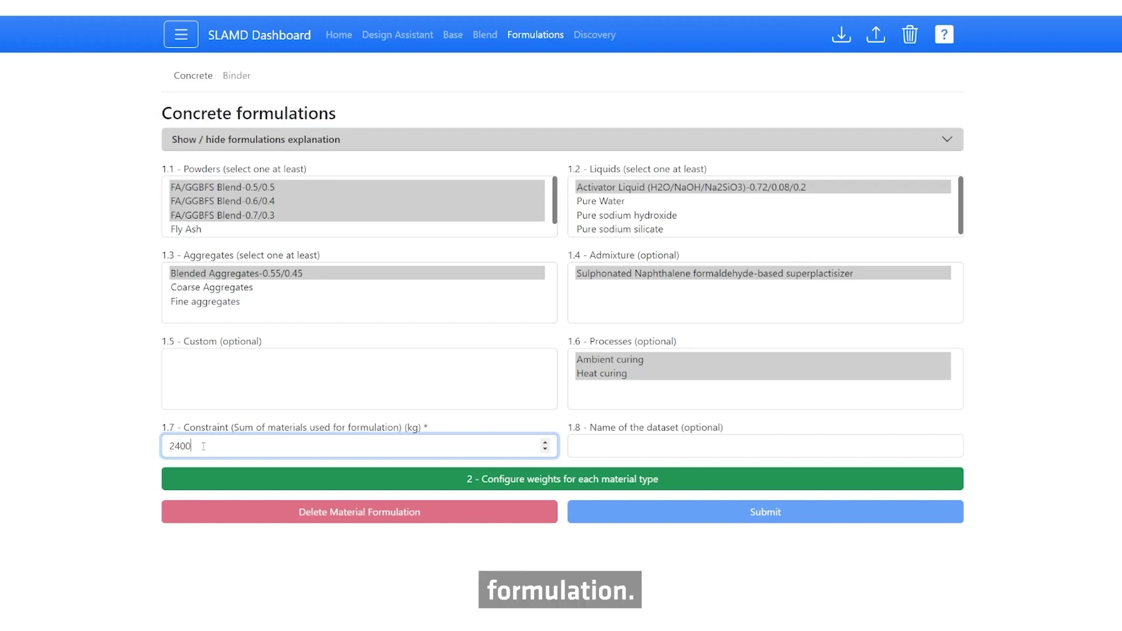
pyautogui.click(636, 446)
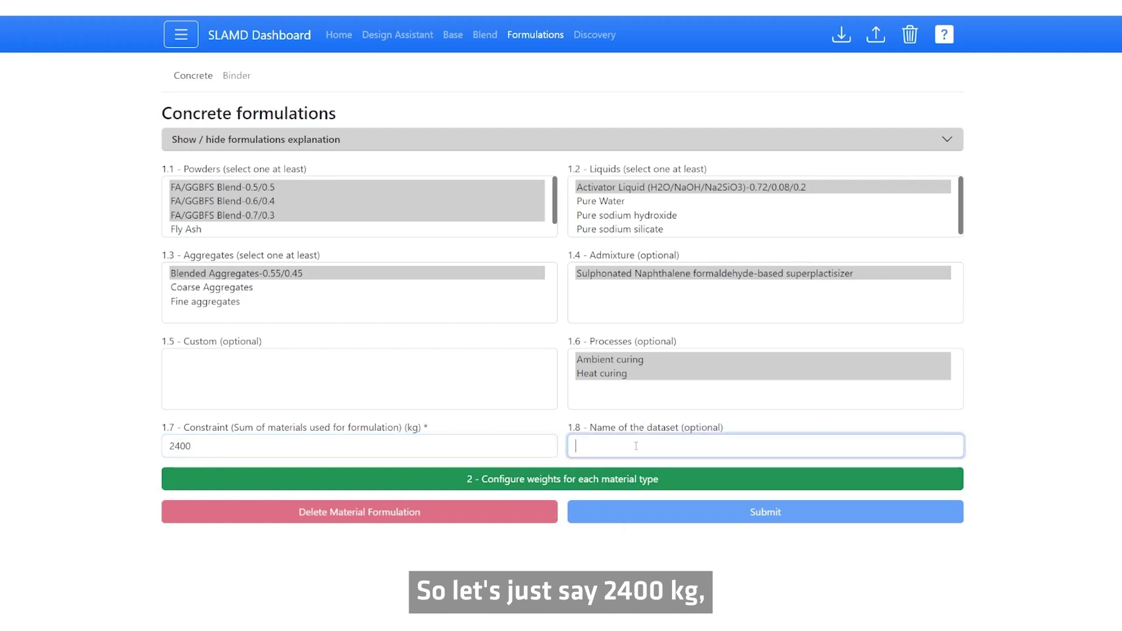
pyautogui.write('T')
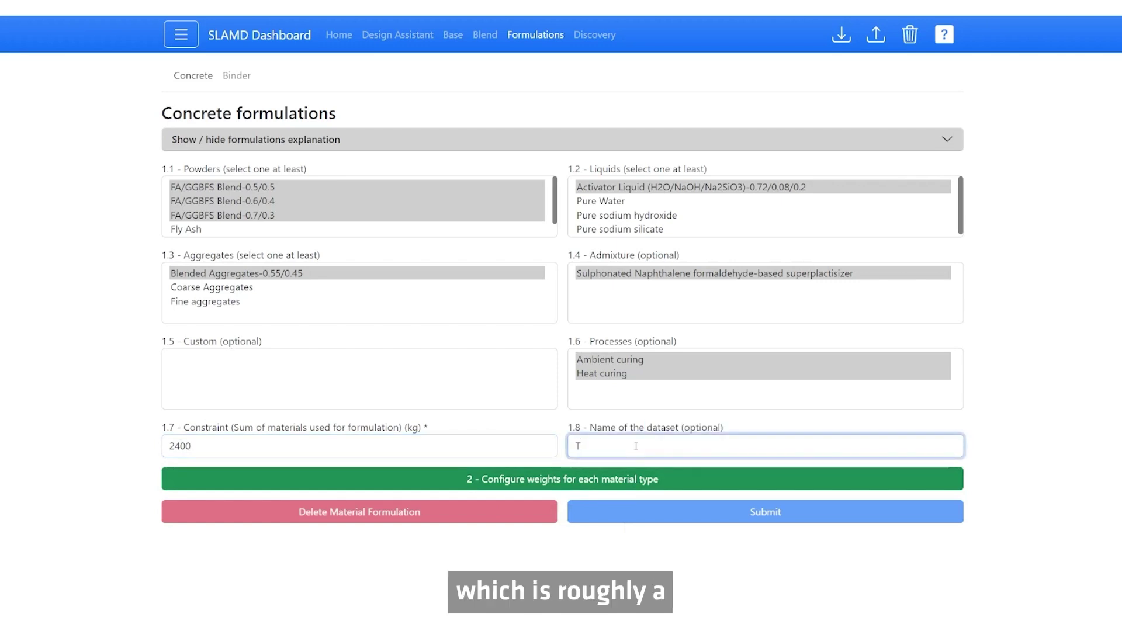
pyautogui.write('est')
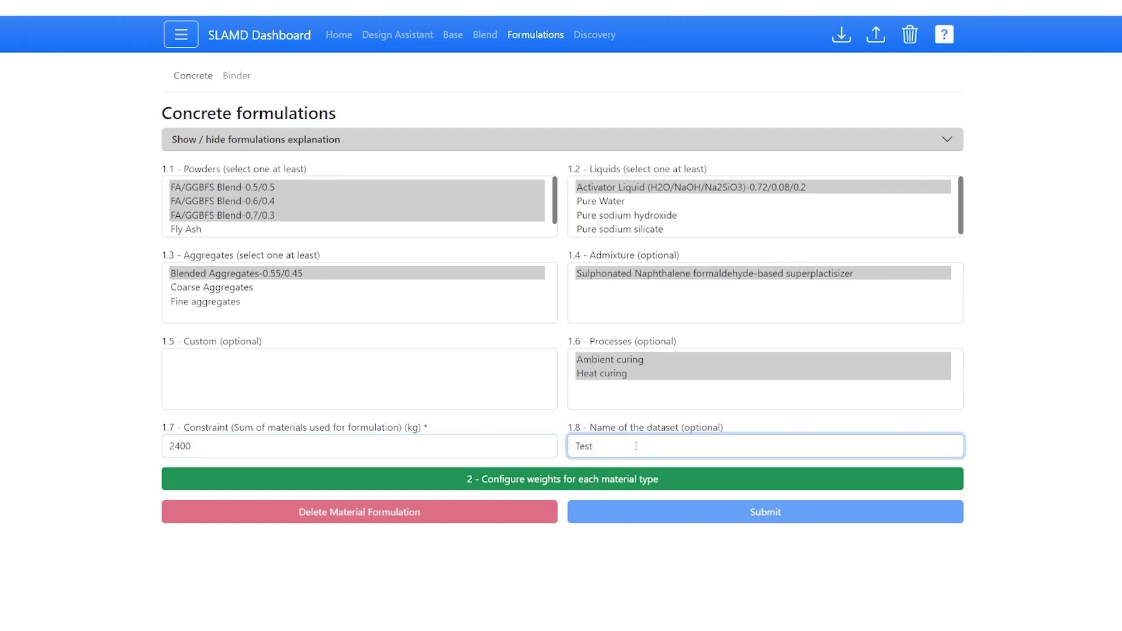
pyautogui.click(647, 477)
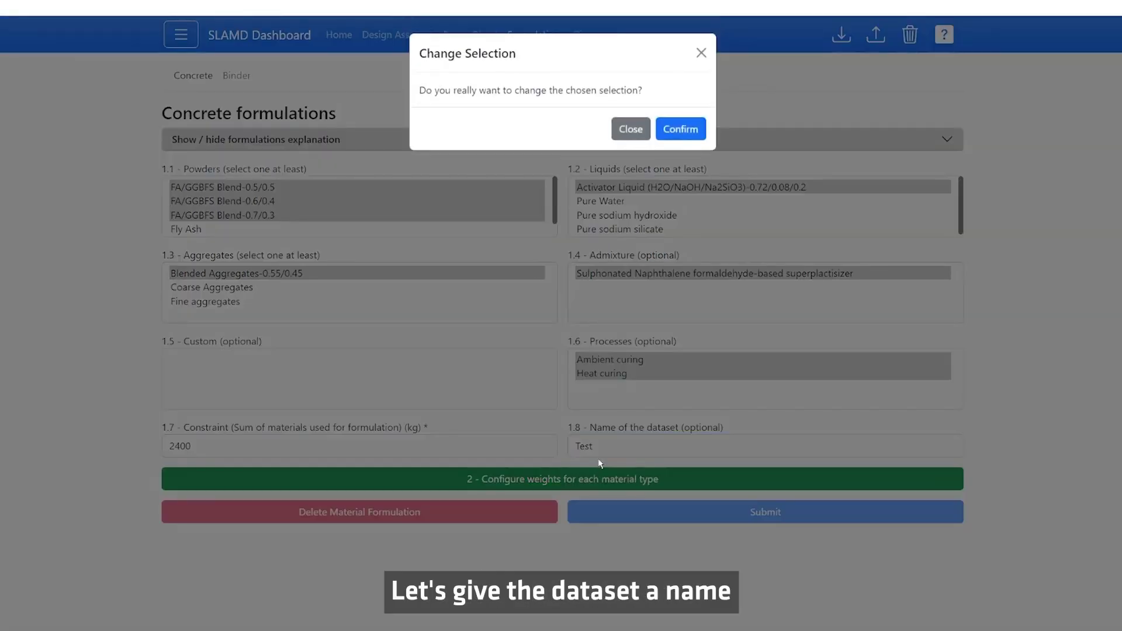
pyautogui.click(703, 129)
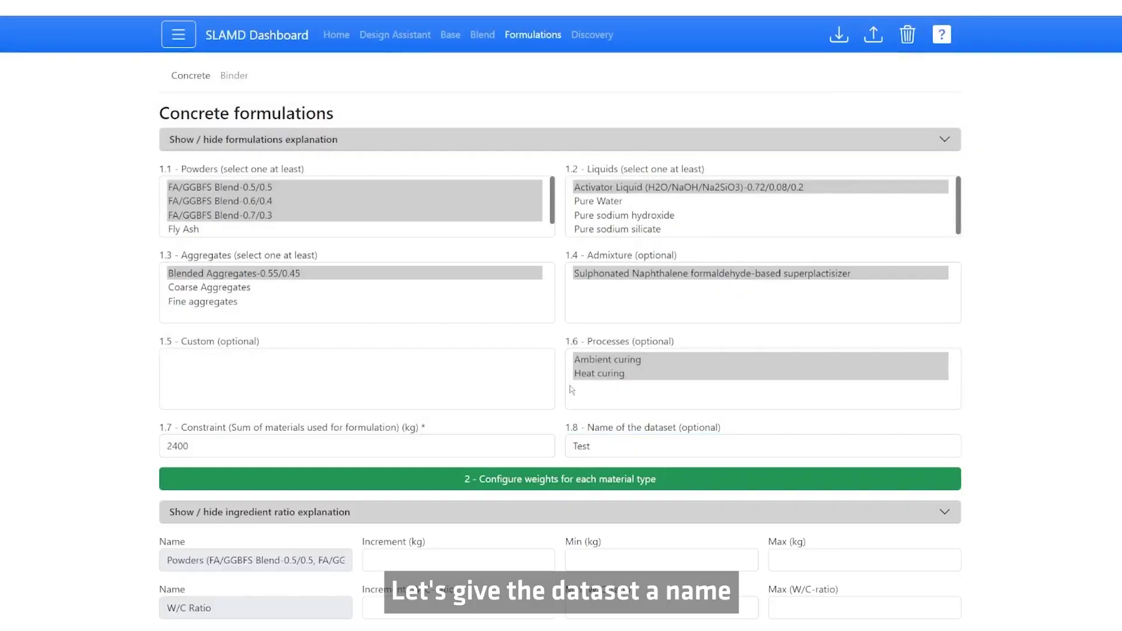
# - Configure the powder weights from 350 kg minimum to 440 kg maximum in 10 kg increments
pyautogui.scroll(-3, 570, 385)
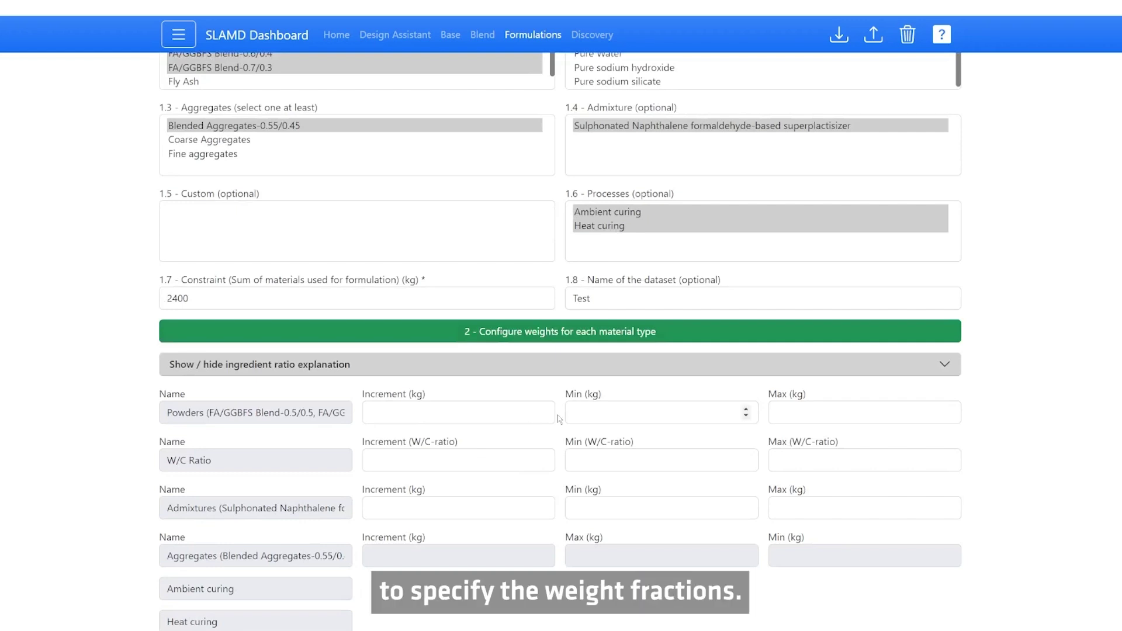
pyautogui.click(596, 410)
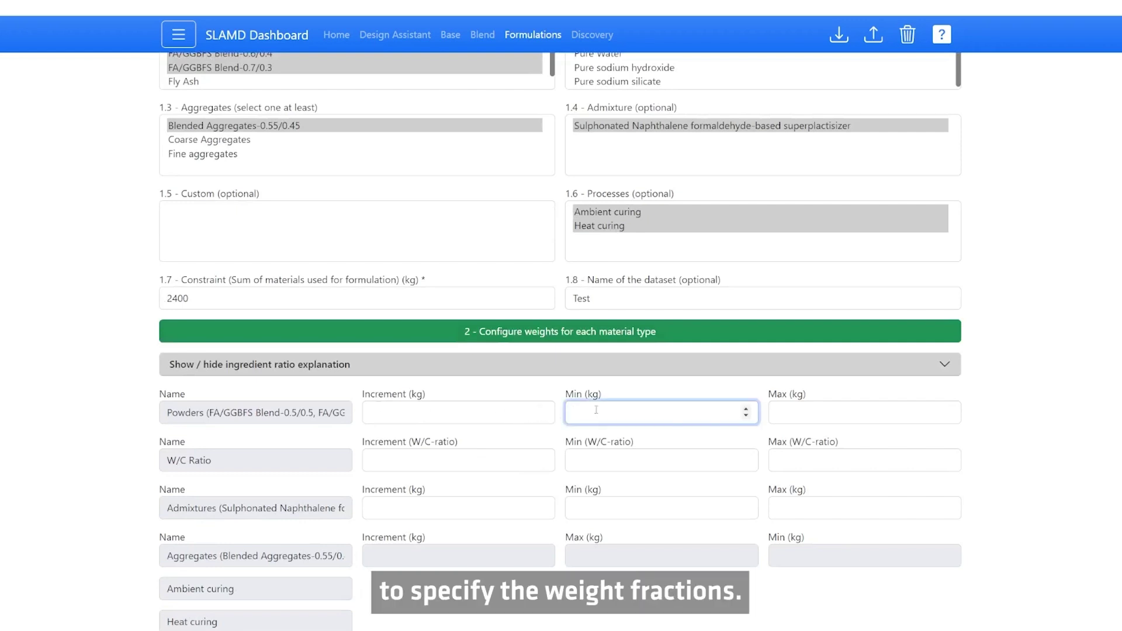
pyautogui.write('350')
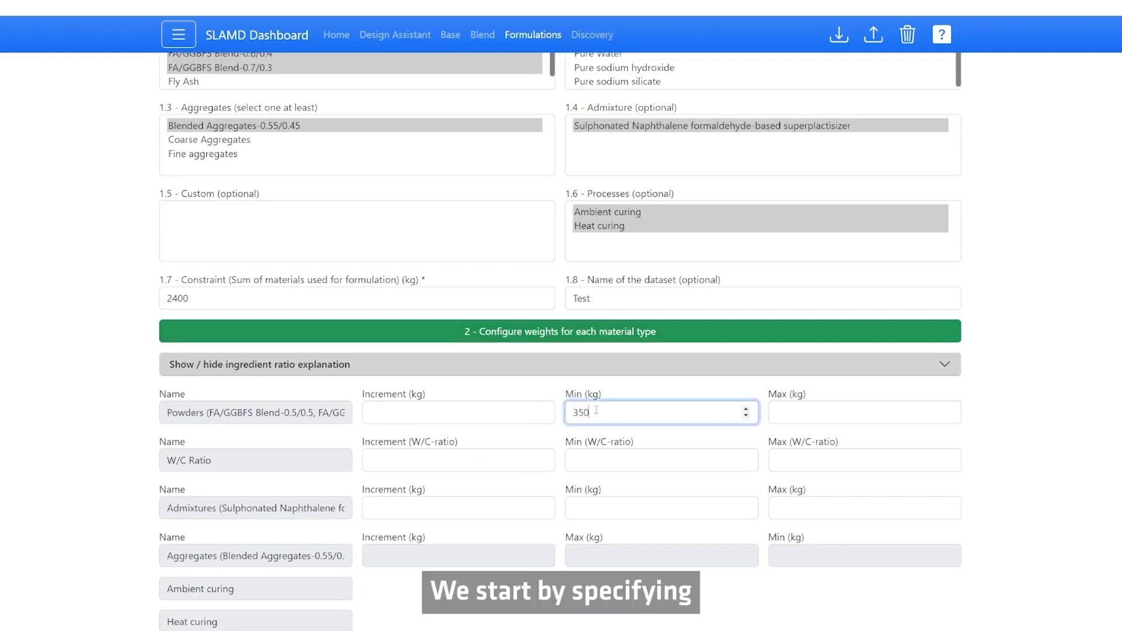
pyautogui.click(804, 414)
pyautogui.write('4')
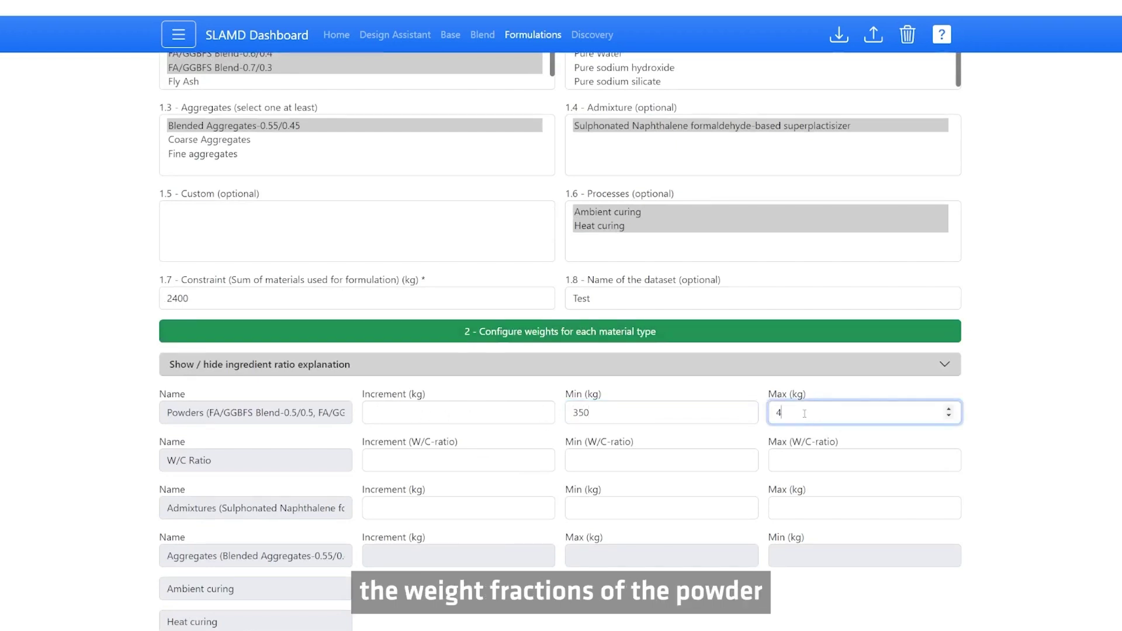
pyautogui.write('40')
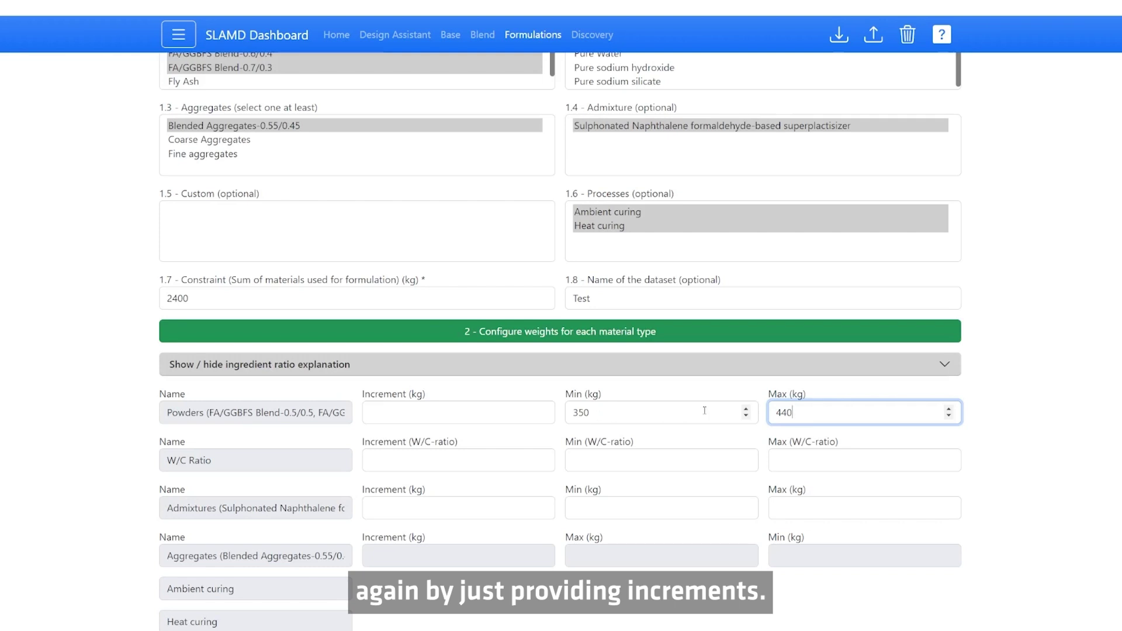
pyautogui.click(461, 415)
pyautogui.write('10')
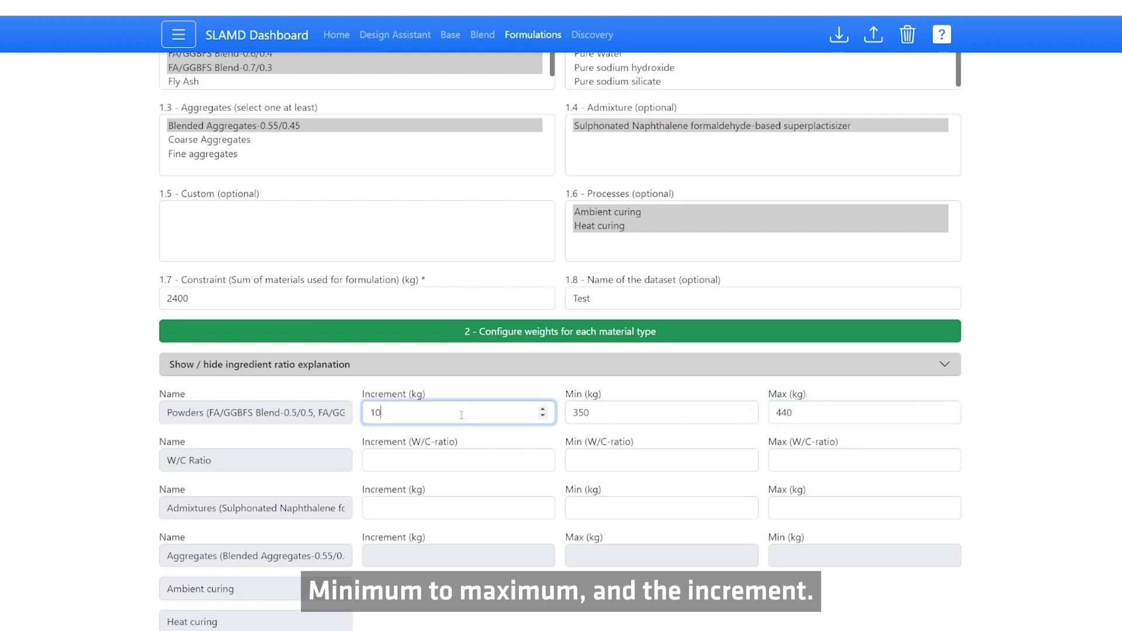
# - Configure the W/C ratio with a 0.05 increment, from 0.45 minimum to 0.6 maximum
pyautogui.click(451, 463)
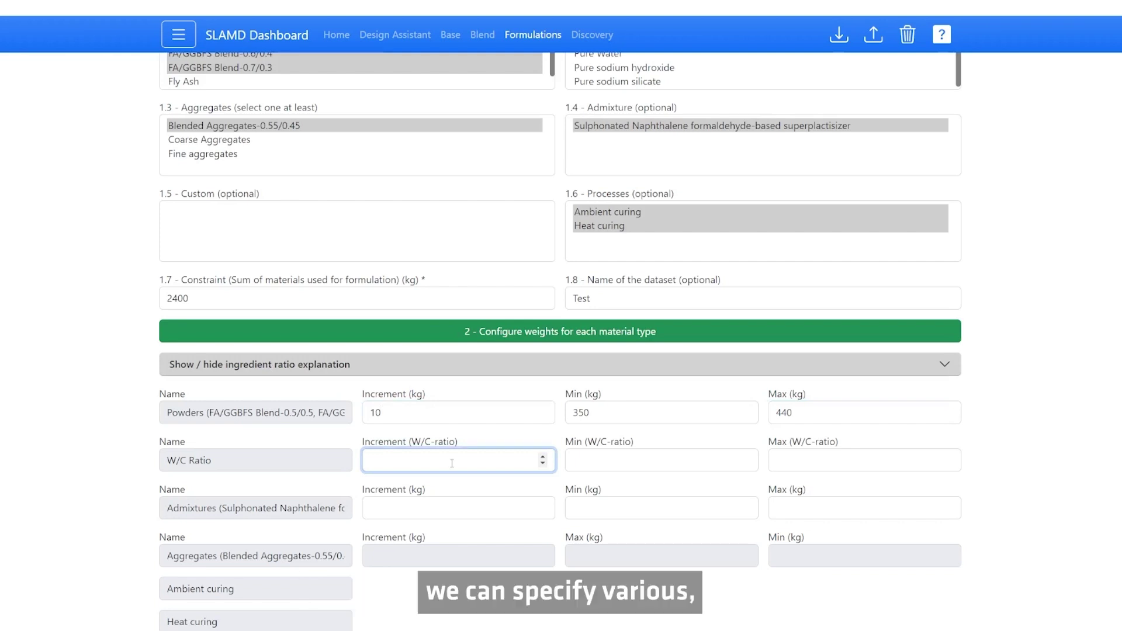
pyautogui.write('0,05')
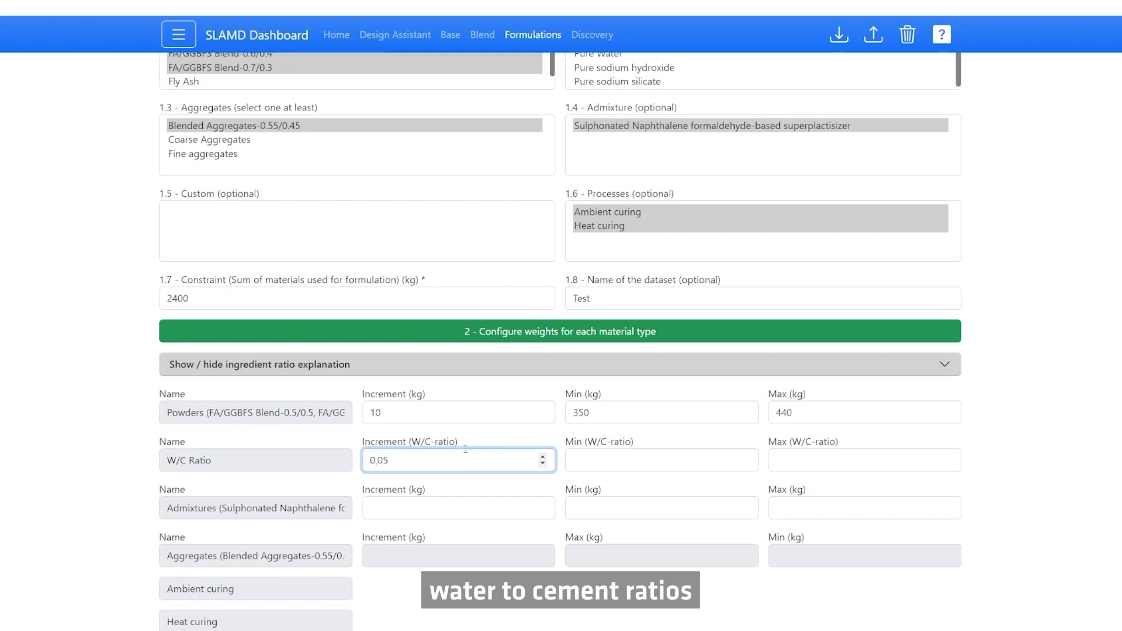
pyautogui.click(585, 456)
pyautogui.write('04')
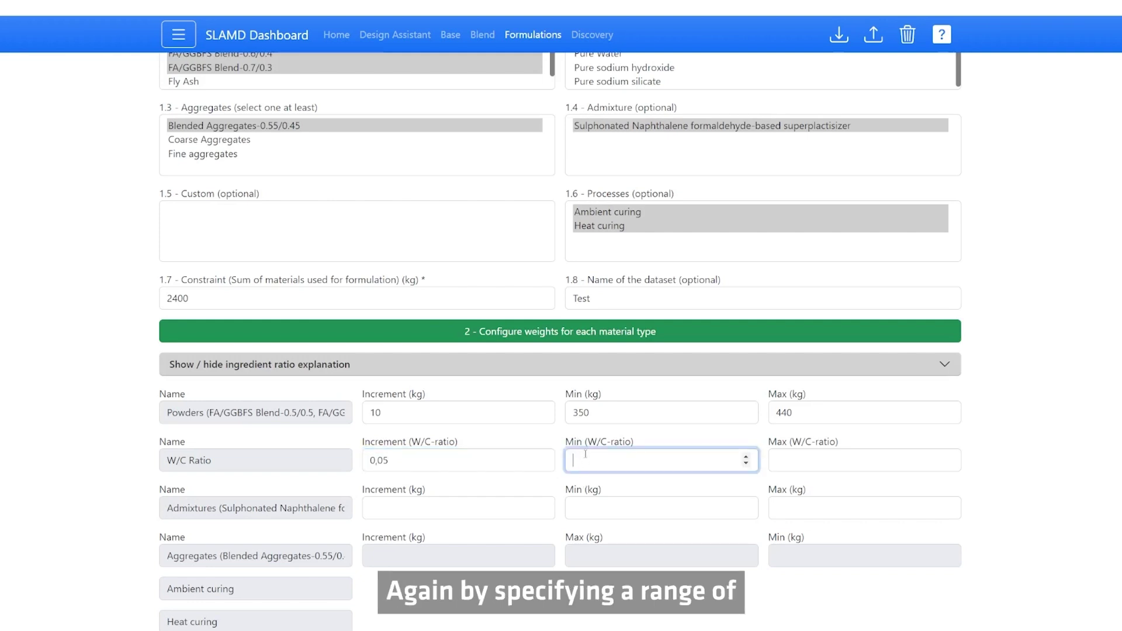
pyautogui.write('45')
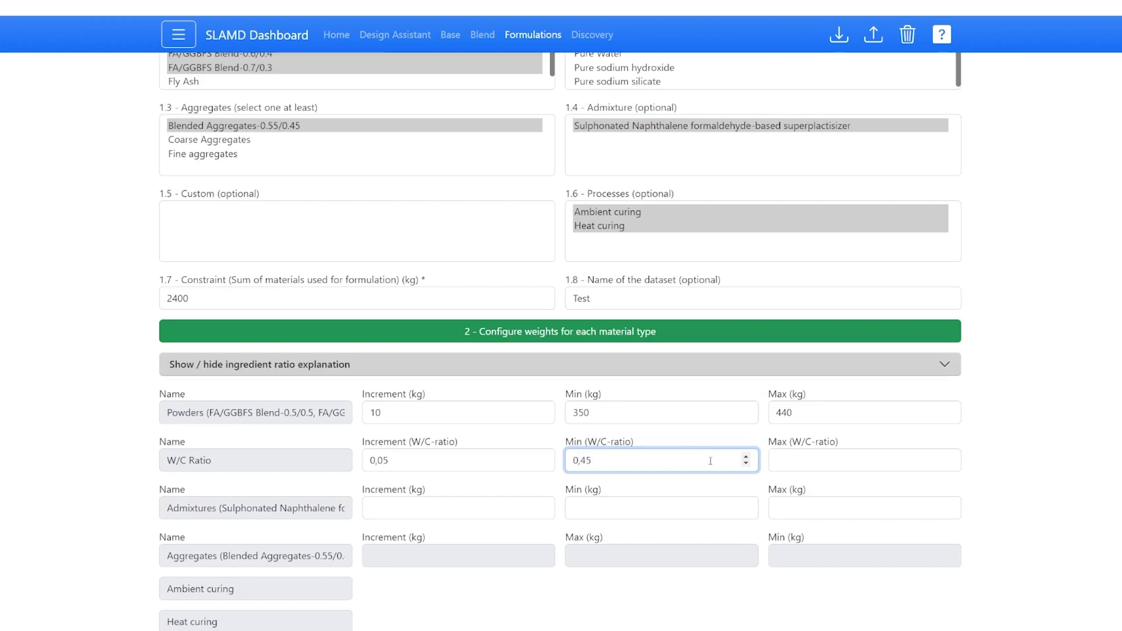
pyautogui.click(809, 460)
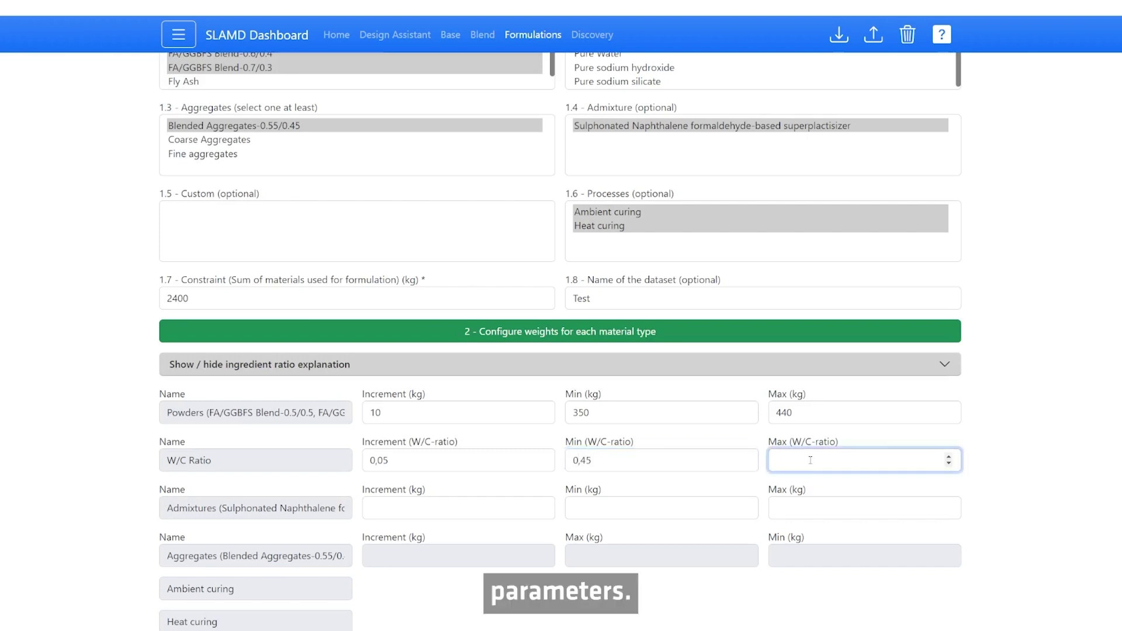
pyautogui.write('0,6')
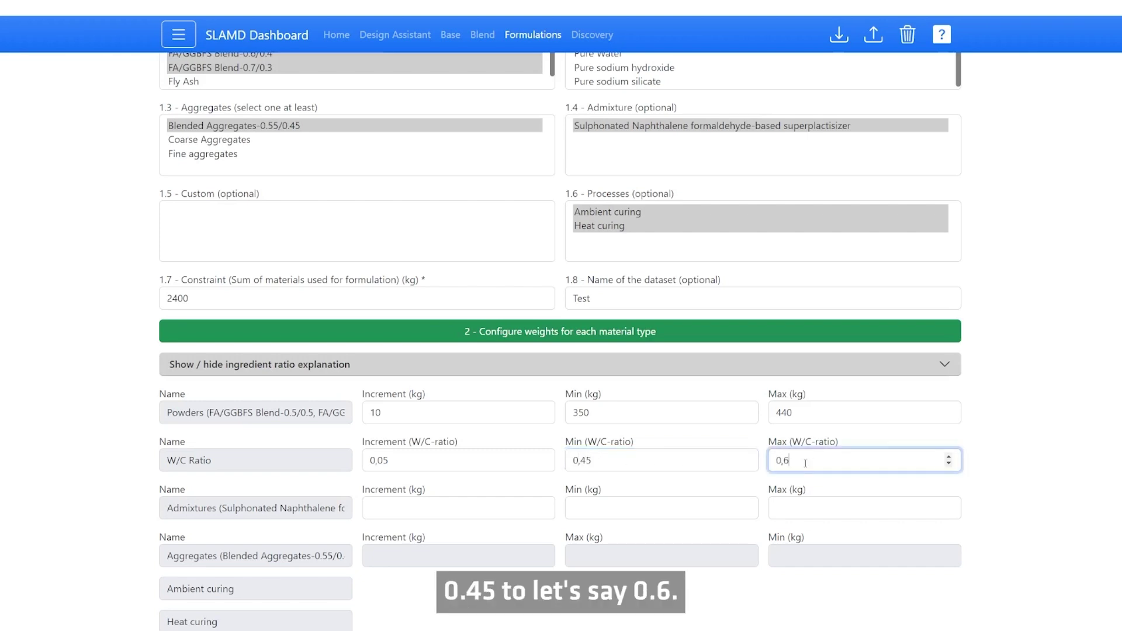
# - Configure the superplasticizer admixture weights from 10 kg minimum to 15 kg maximum in 5 kg increments
pyautogui.click(461, 509)
pyautogui.write('1')
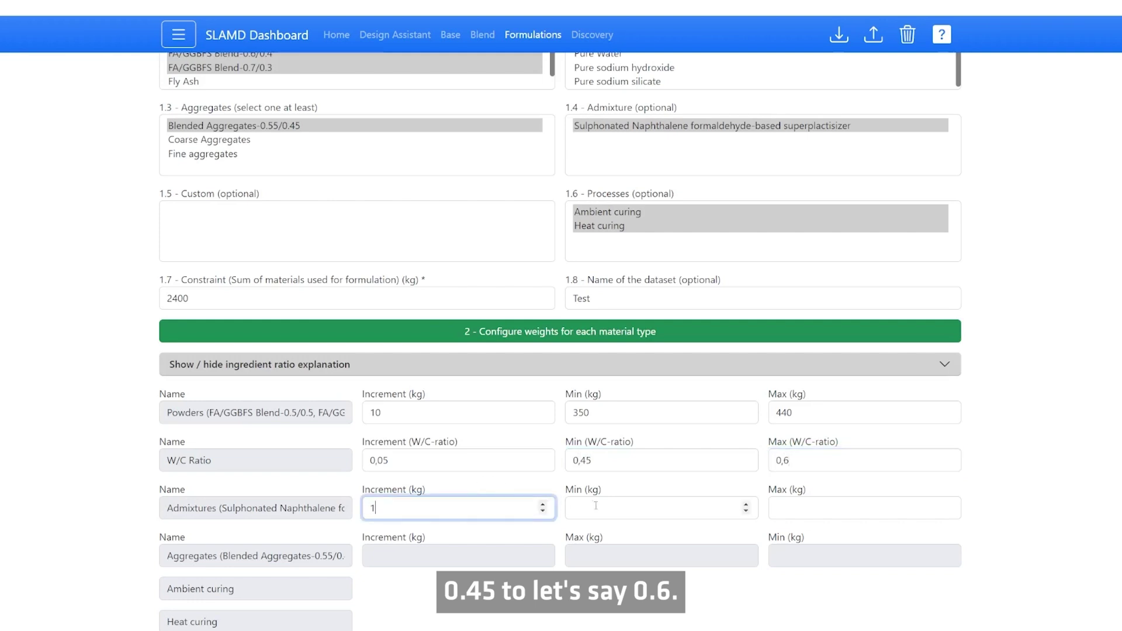
pyautogui.click(602, 507)
pyautogui.click(402, 507)
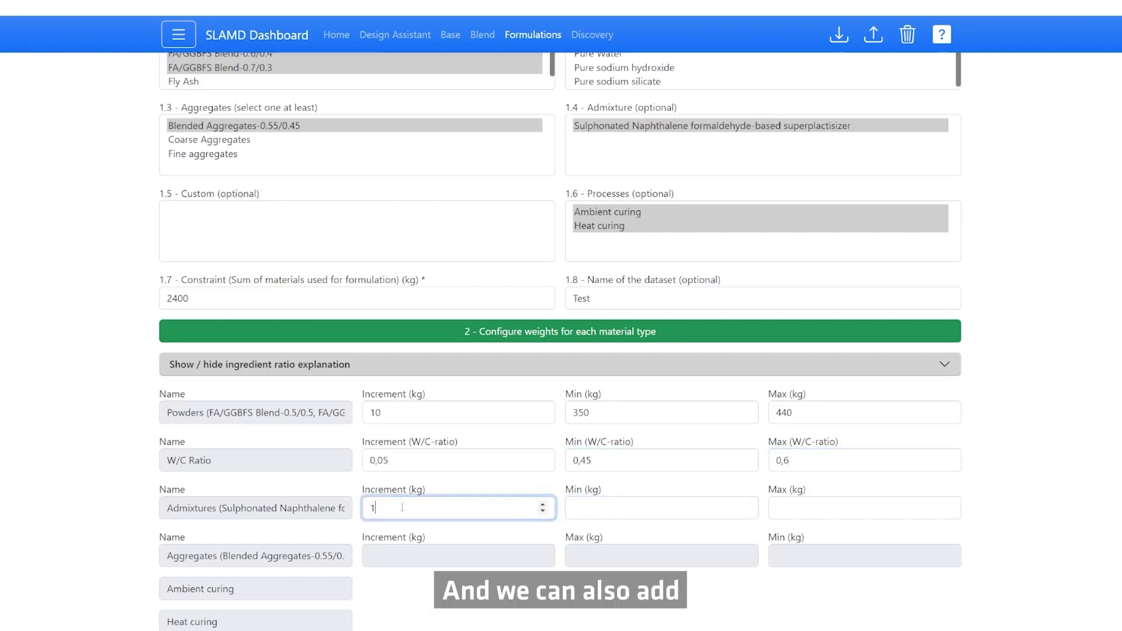
pyautogui.click(610, 505)
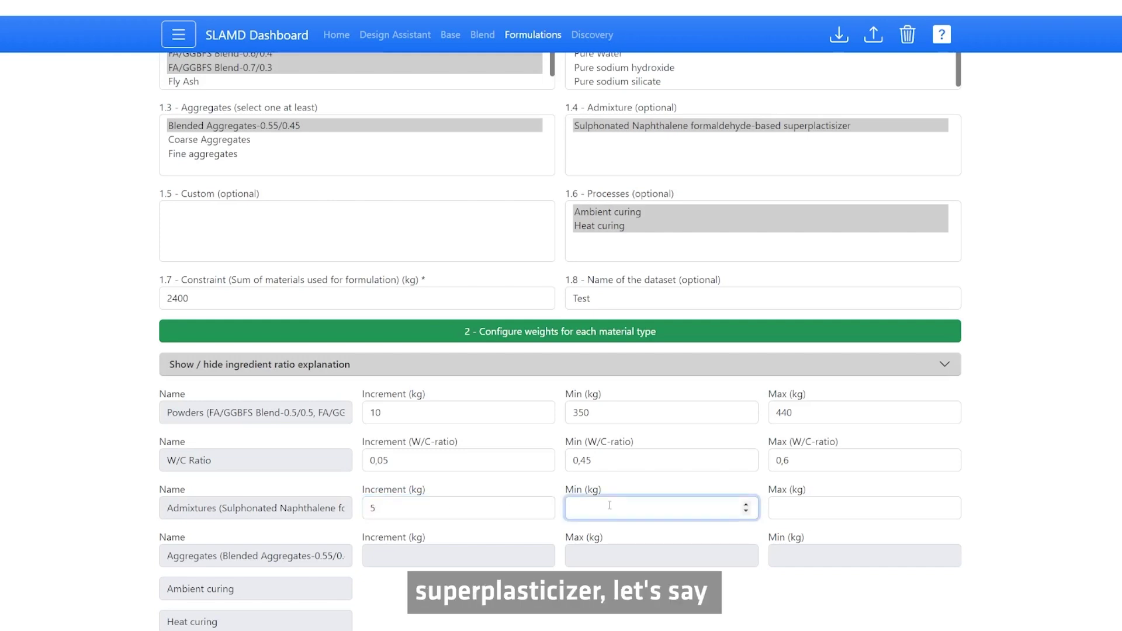
pyautogui.write('10')
pyautogui.click(795, 503)
pyautogui.write('15')
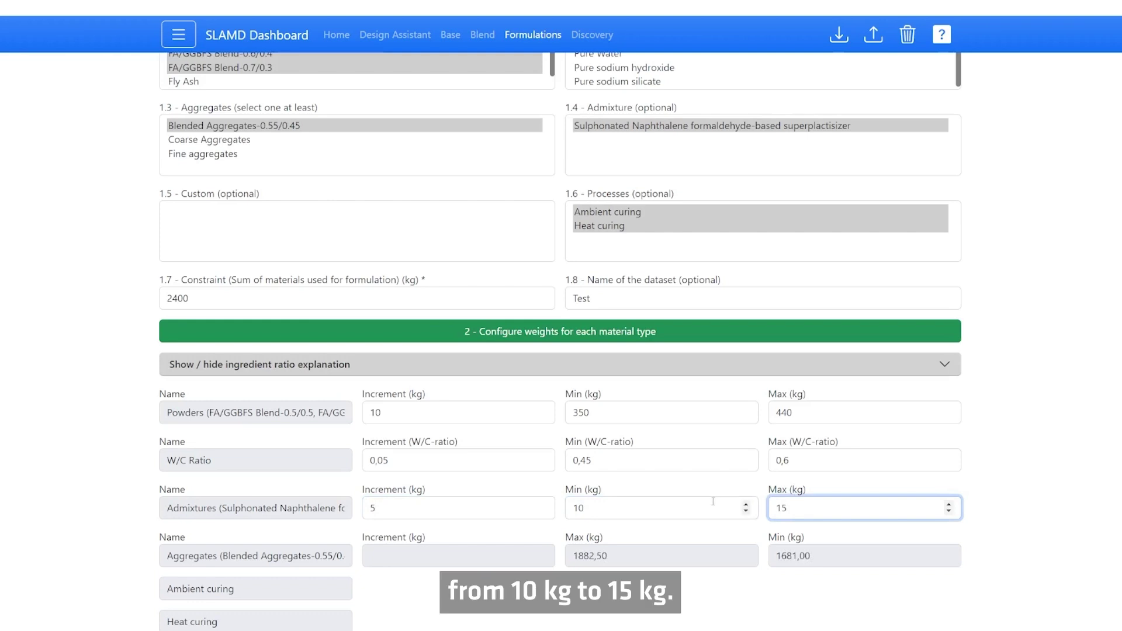
pyautogui.click(745, 507)
pyautogui.click(835, 501)
# - Generate the mixture weight combinations from the configured ranges and review them against the selected materials
pyautogui.scroll(-2, 668, 503)
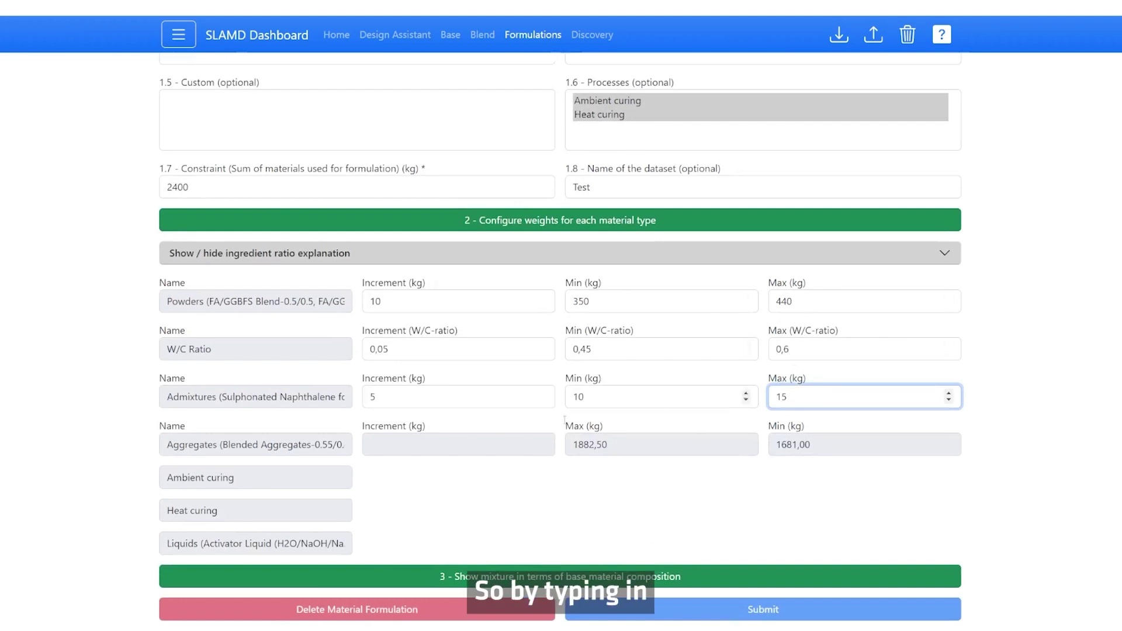
pyautogui.click(521, 578)
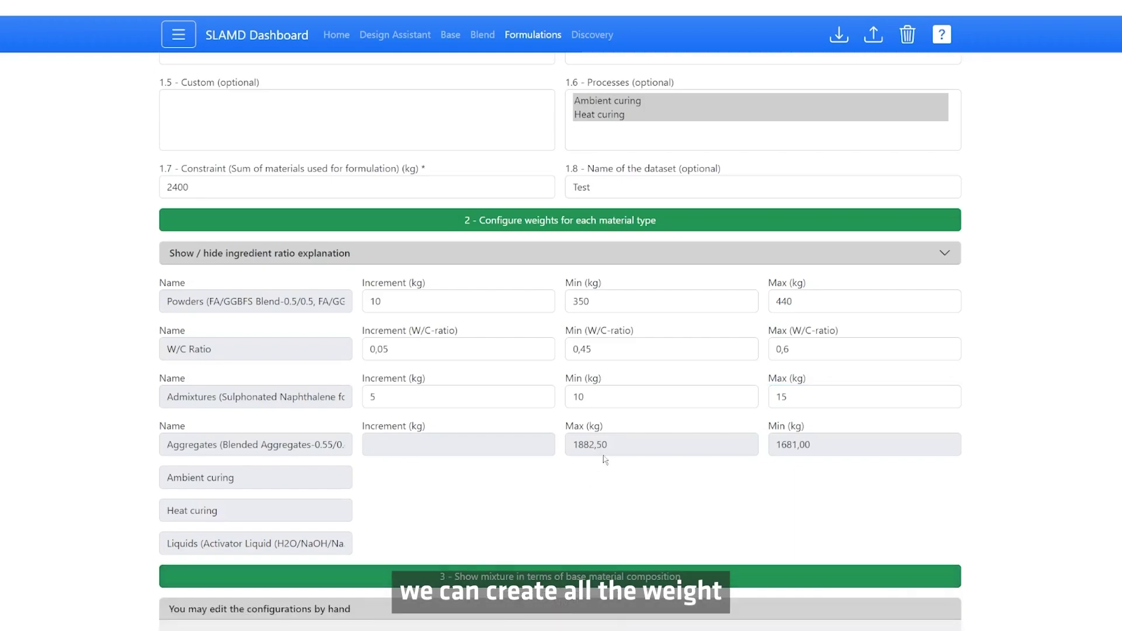
pyautogui.scroll(-9, 680, 450)
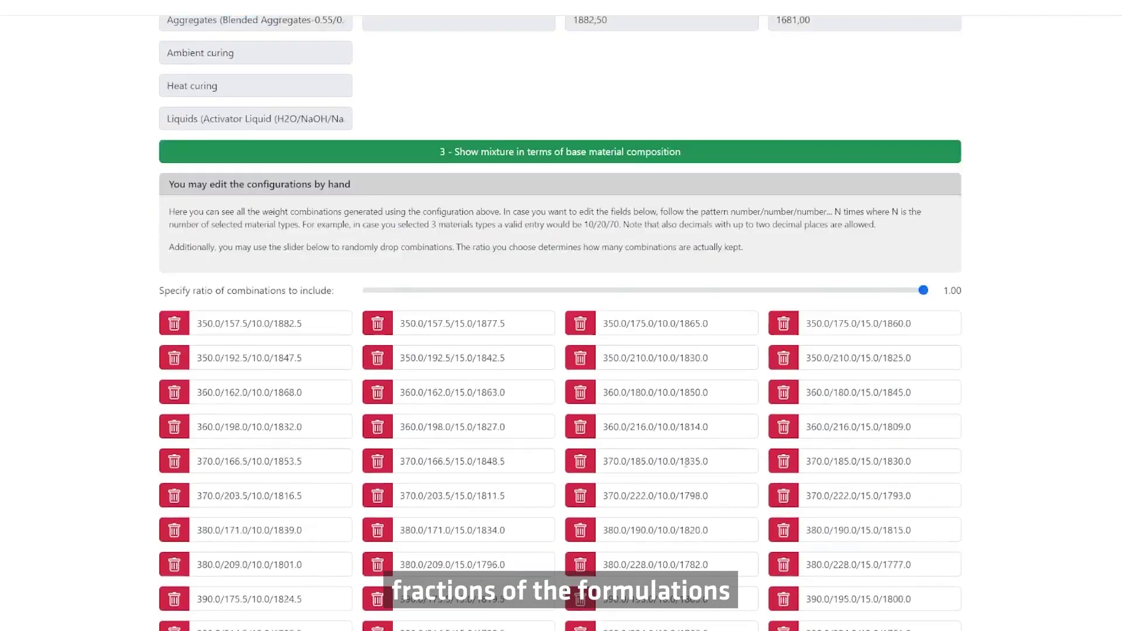
pyautogui.scroll(-5, 684, 467)
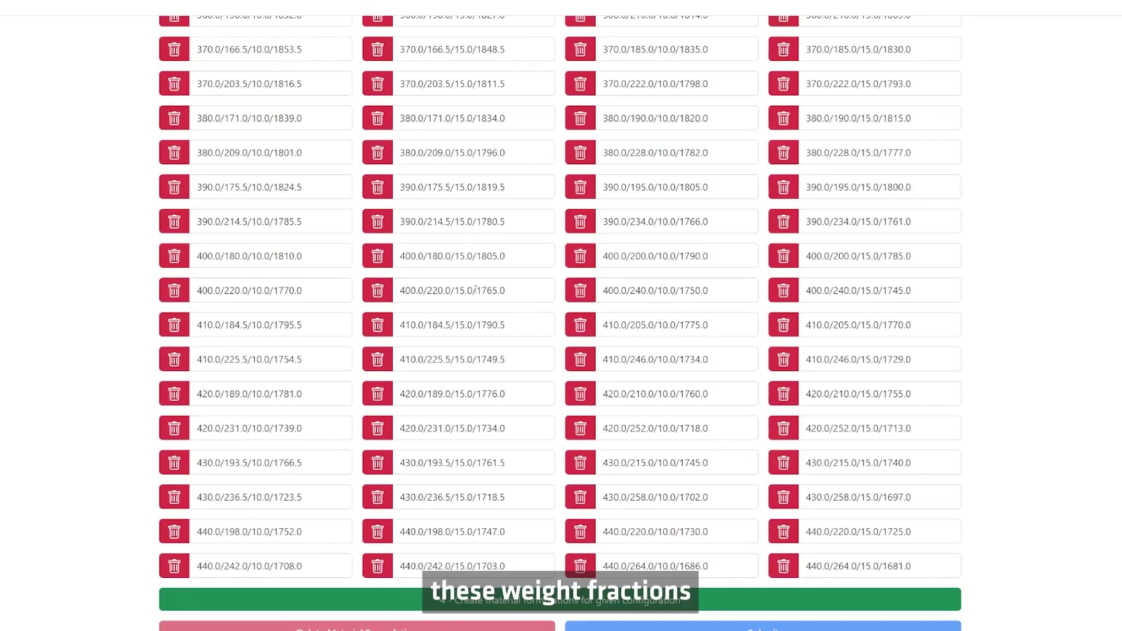
pyautogui.scroll(4, 462, 351)
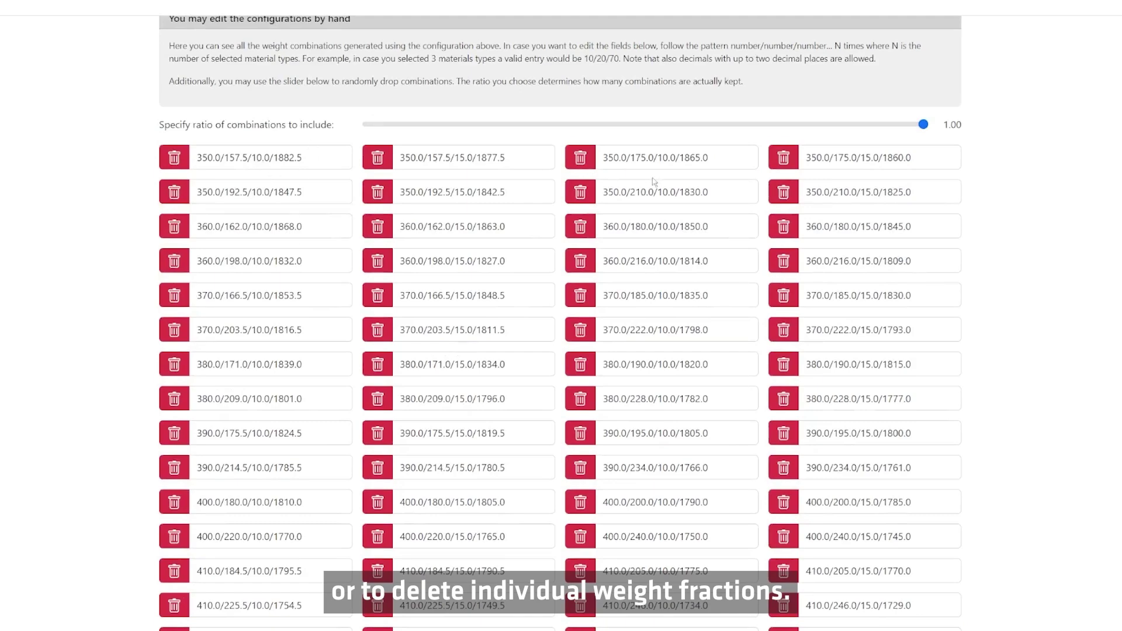
pyautogui.scroll(20, 722, 214)
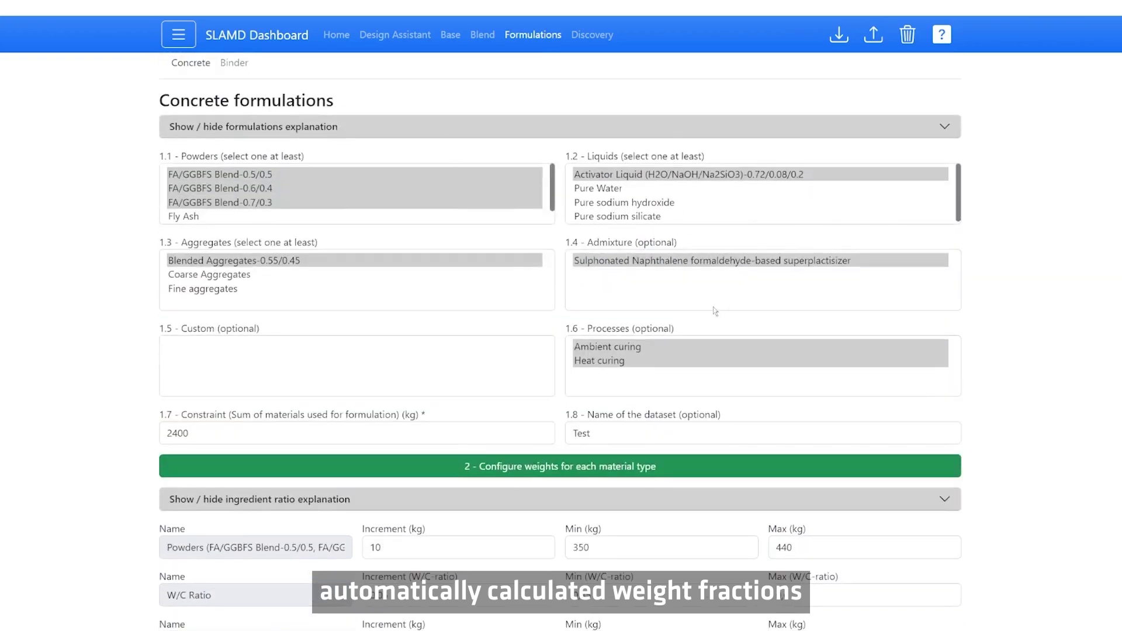
pyautogui.scroll(-20, 713, 310)
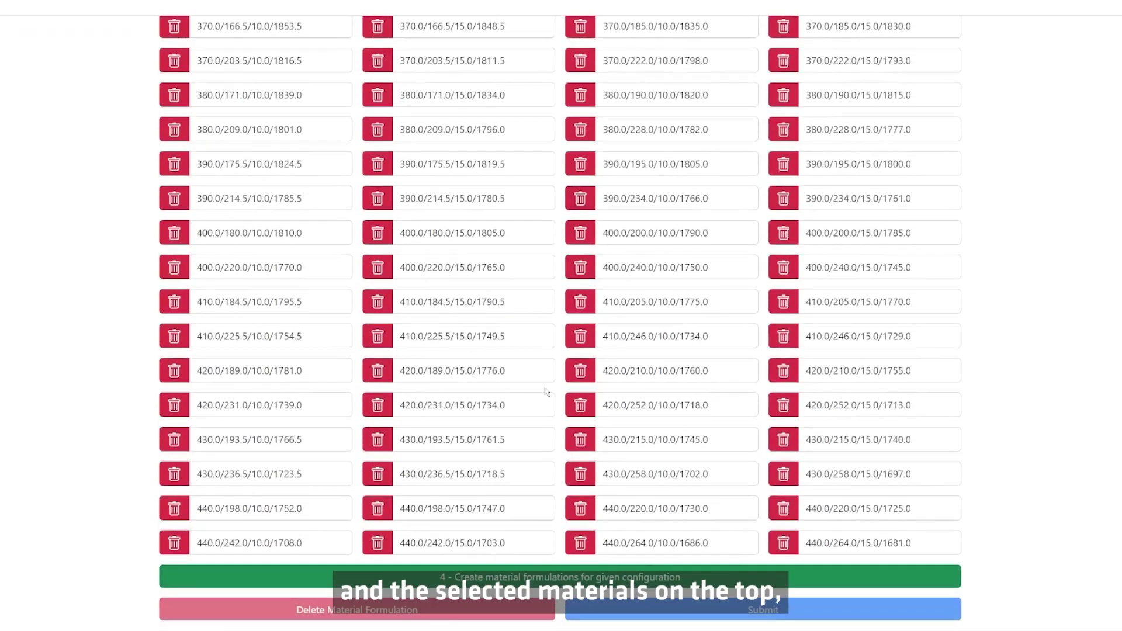
# - Create the batch of material formulations for the given configuration
pyautogui.moveTo(425, 582)
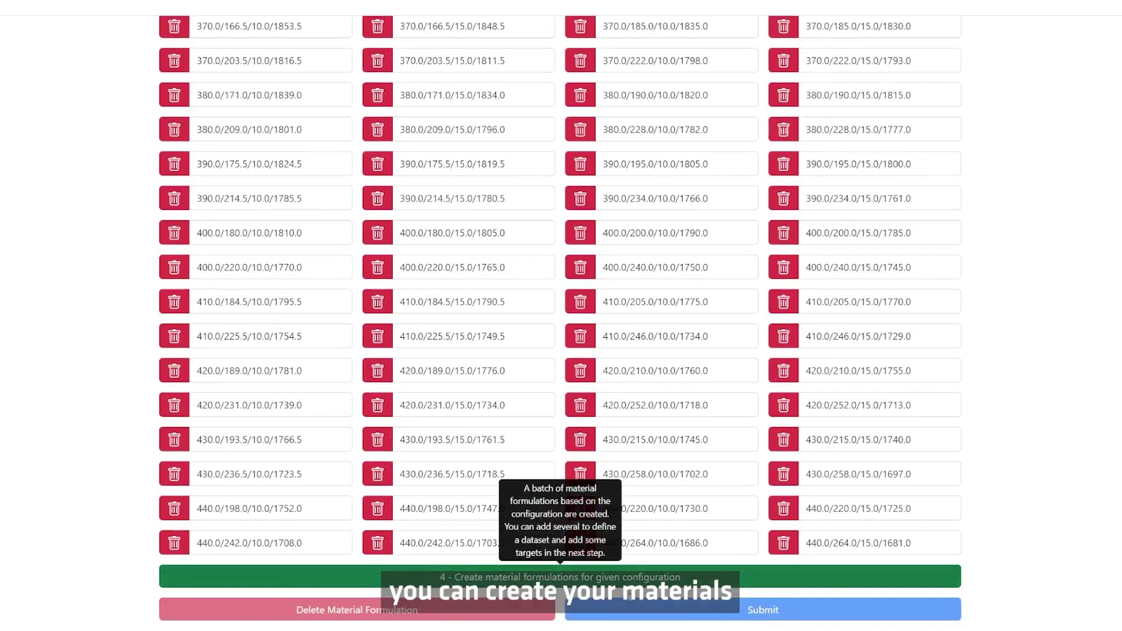
pyautogui.click(649, 608)
pyautogui.scroll(-3, 645, 560)
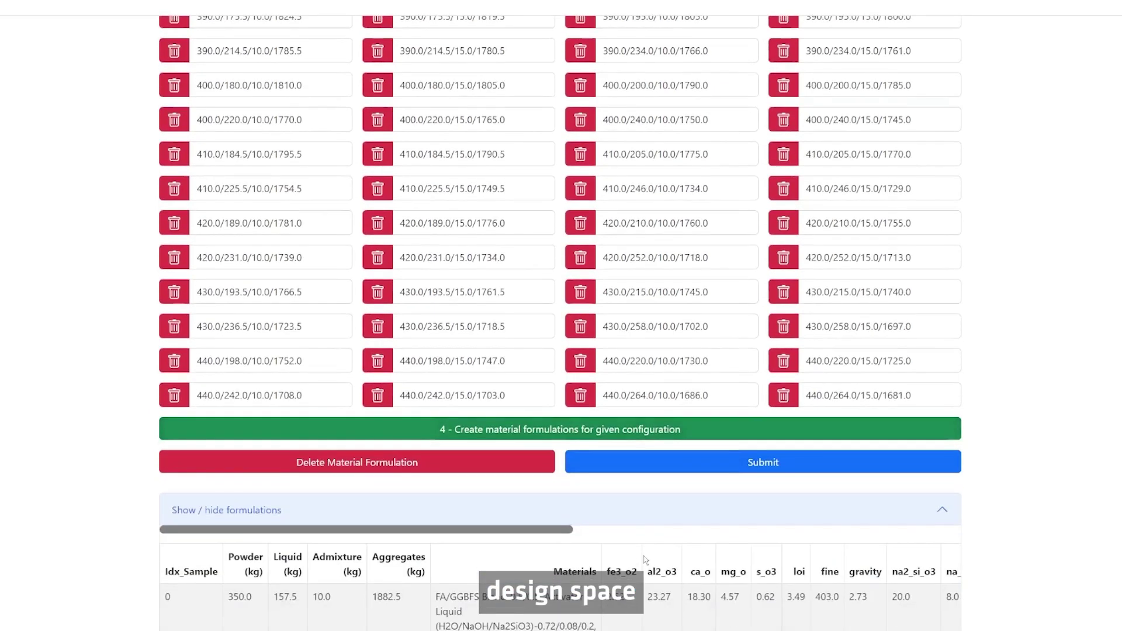
pyautogui.scroll(-3, 645, 560)
pyautogui.scroll(-4, 339, 470)
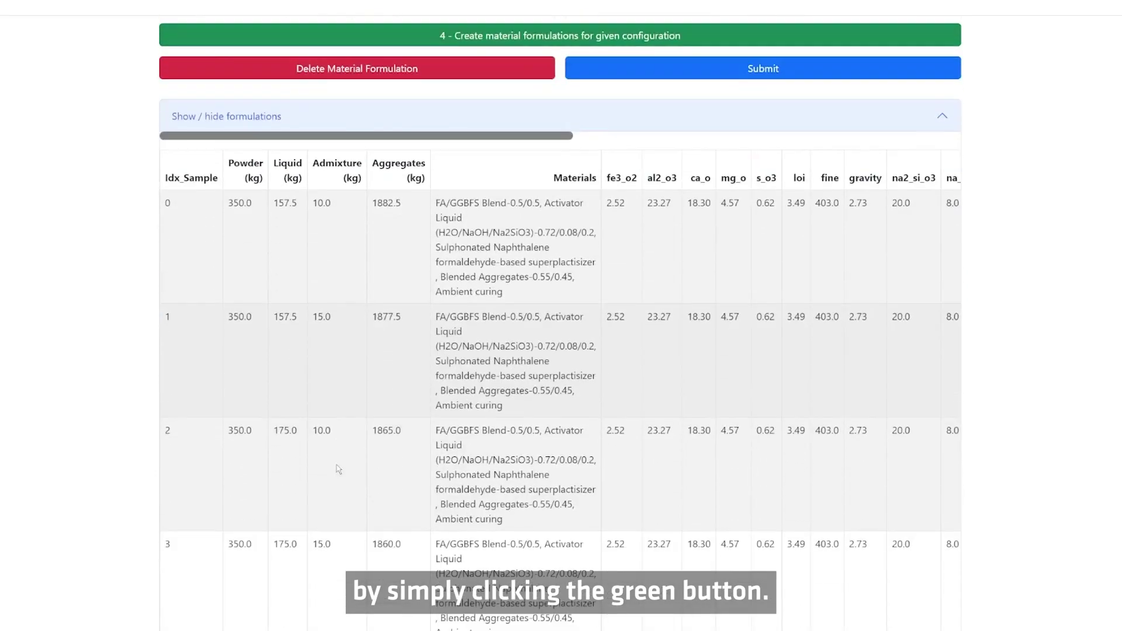
# - Examine the generated formulations table, checking the weights, materials, curing processes, and composition columns across the samples
pyautogui.scroll(-4, 337, 469)
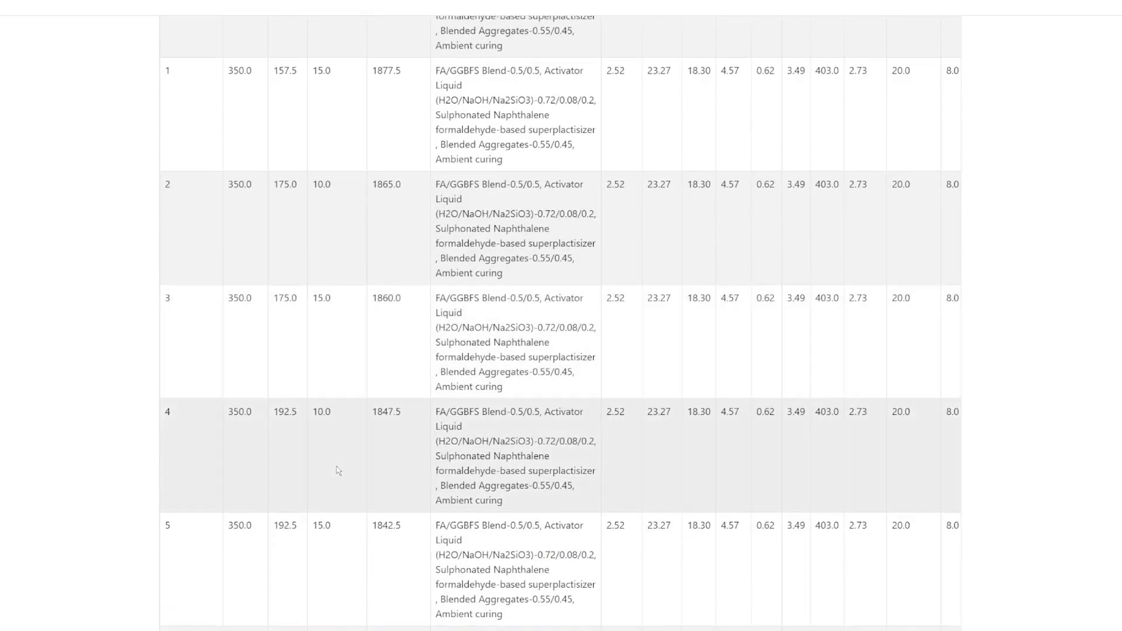
pyautogui.hscroll(10, 387, 464)
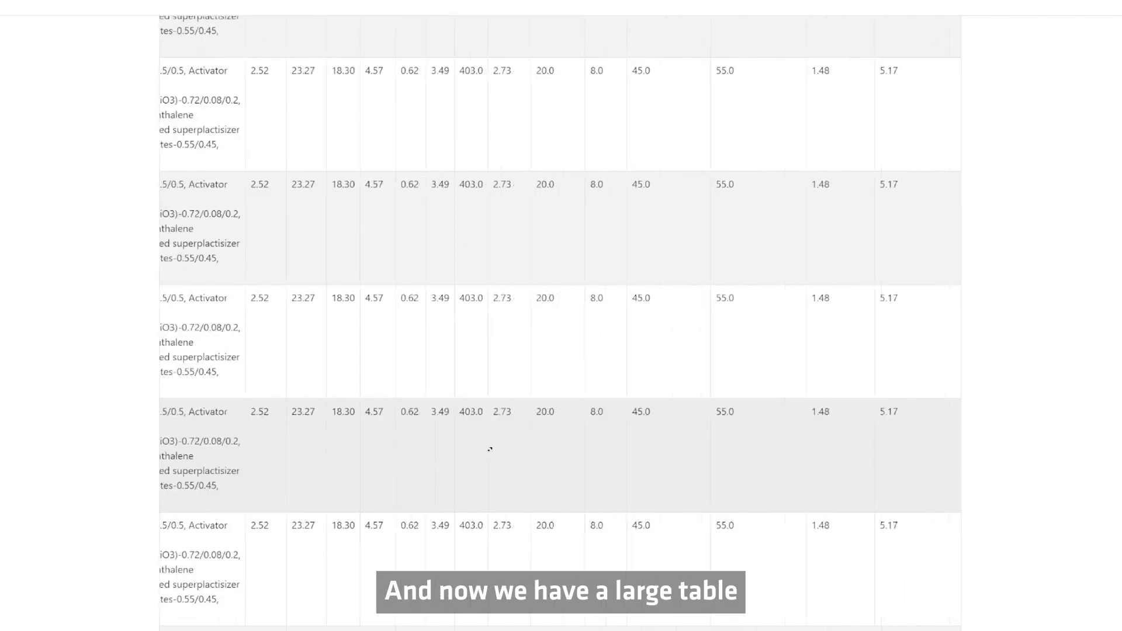
pyautogui.hscroll(-10, 413, 420)
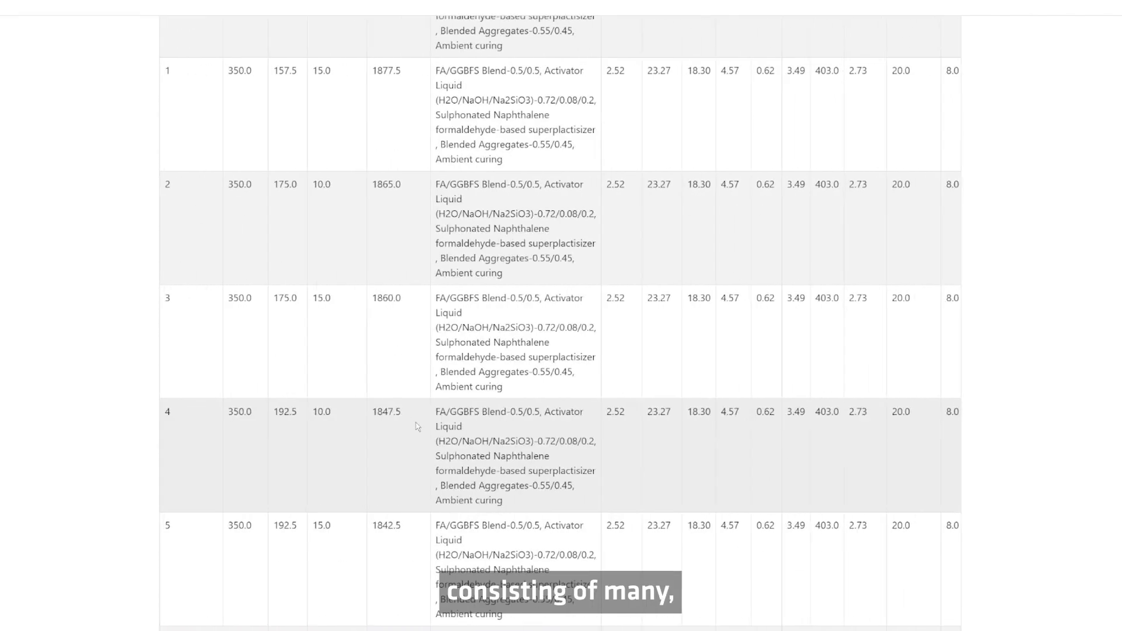
pyautogui.scroll(-15, 416, 424)
pyautogui.scroll(-20, 418, 427)
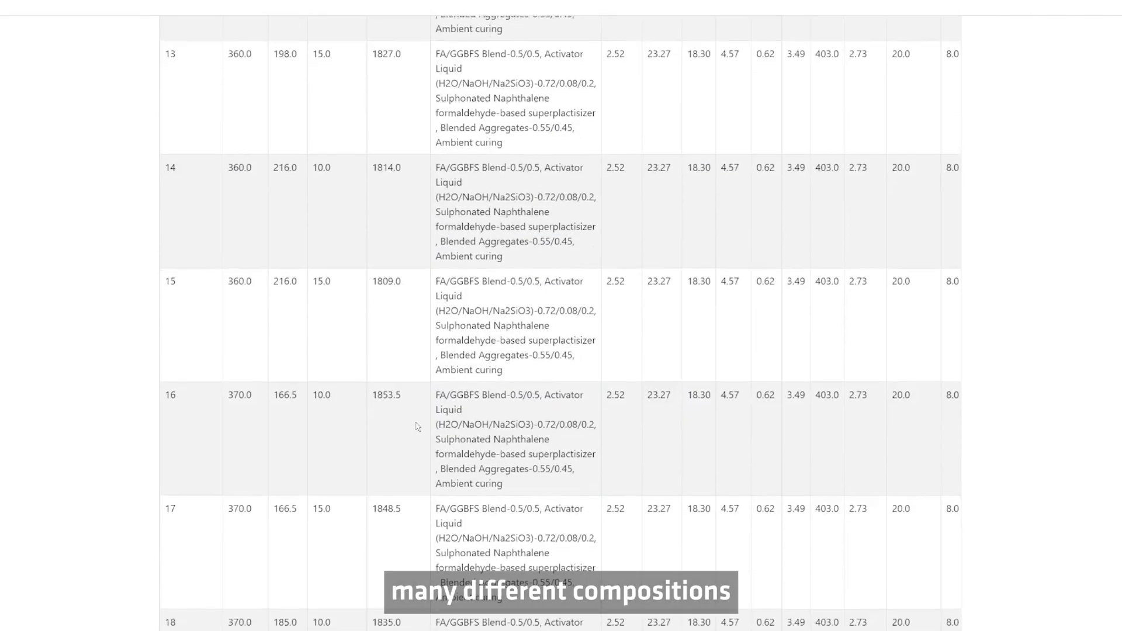
pyautogui.scroll(-20, 414, 450)
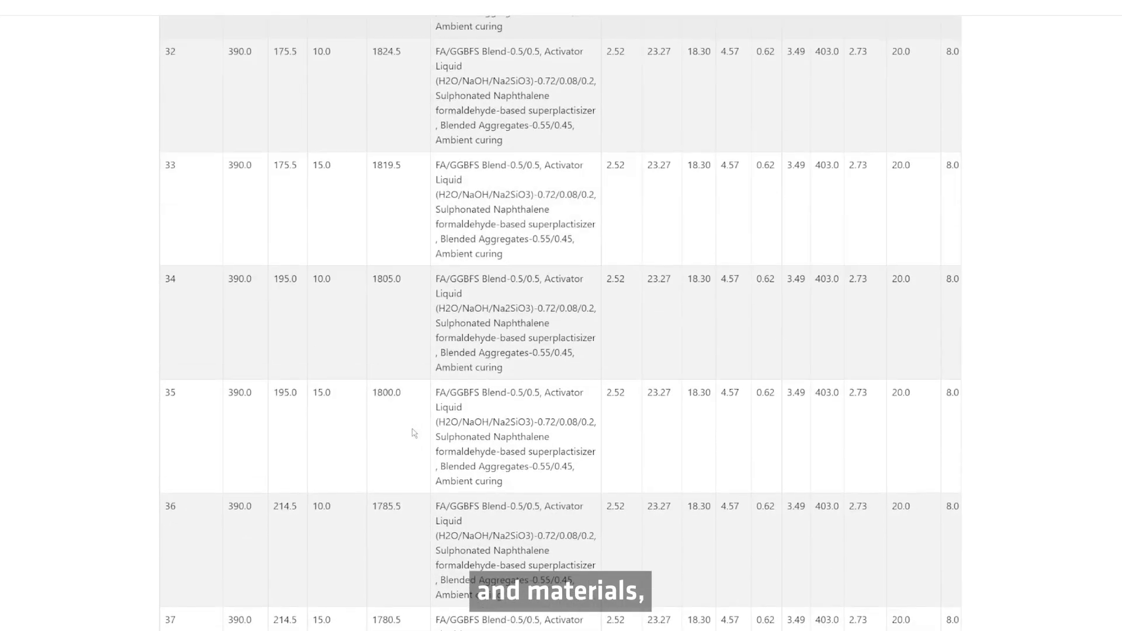
pyautogui.scroll(-13, 413, 467)
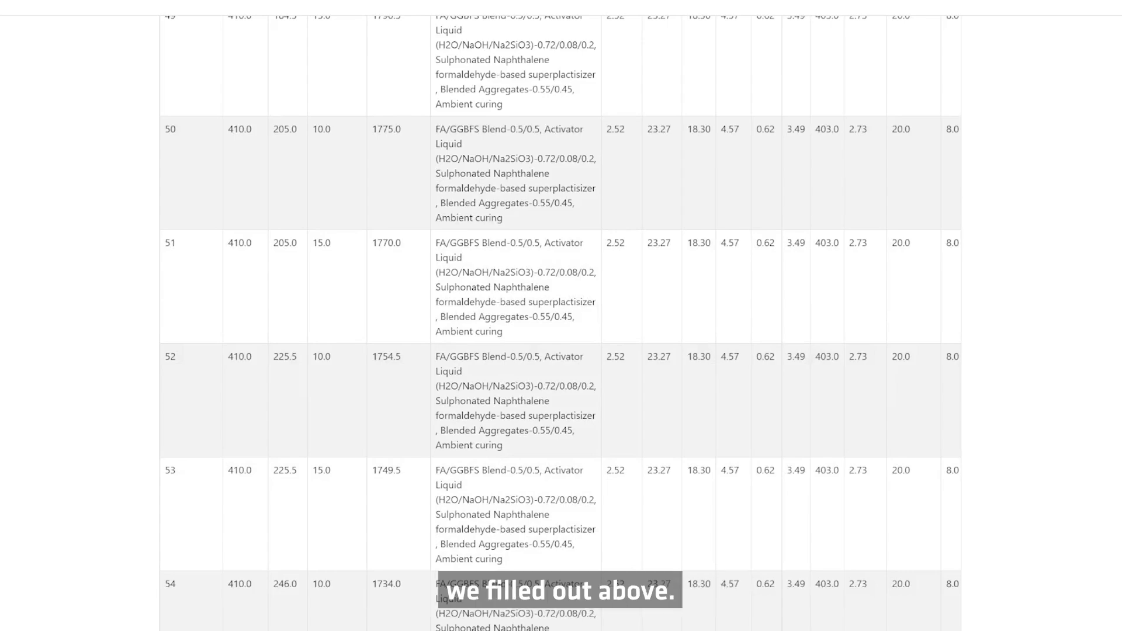
pyautogui.scroll(-20, 560, 315)
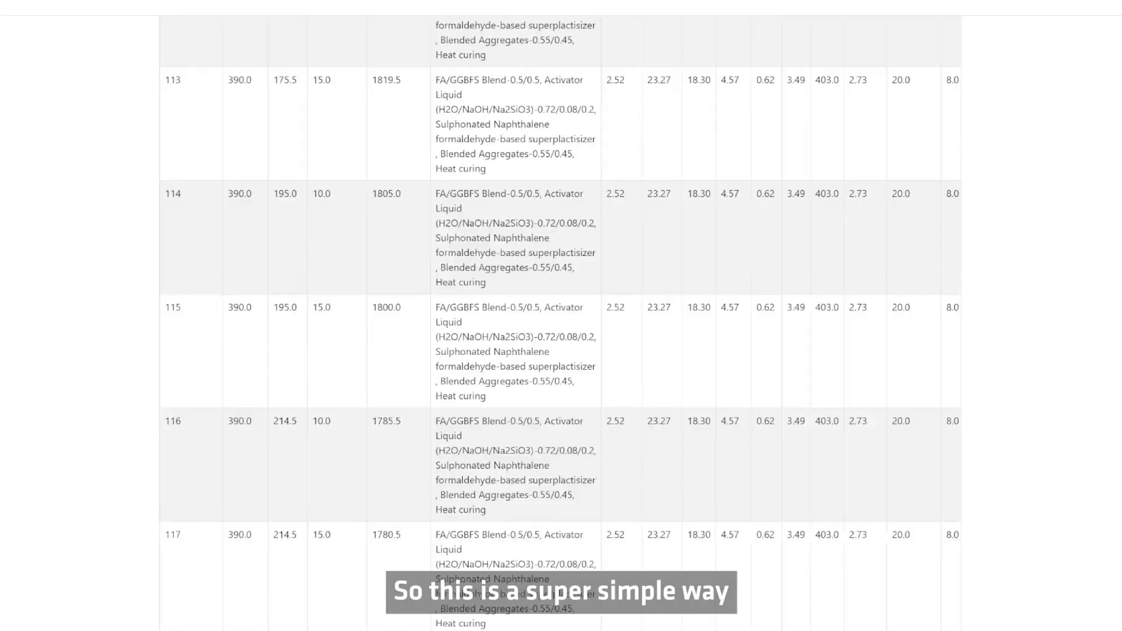
pyautogui.scroll(-20, 559, 316)
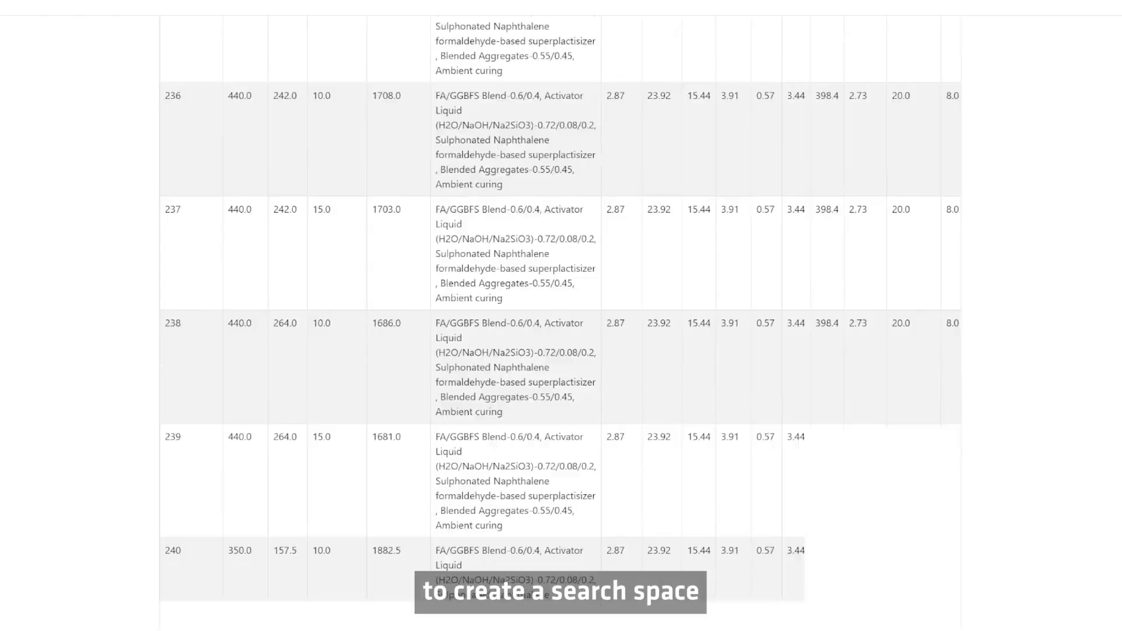
pyautogui.scroll(-20, 559, 315)
pyautogui.scroll(15, 944, 436)
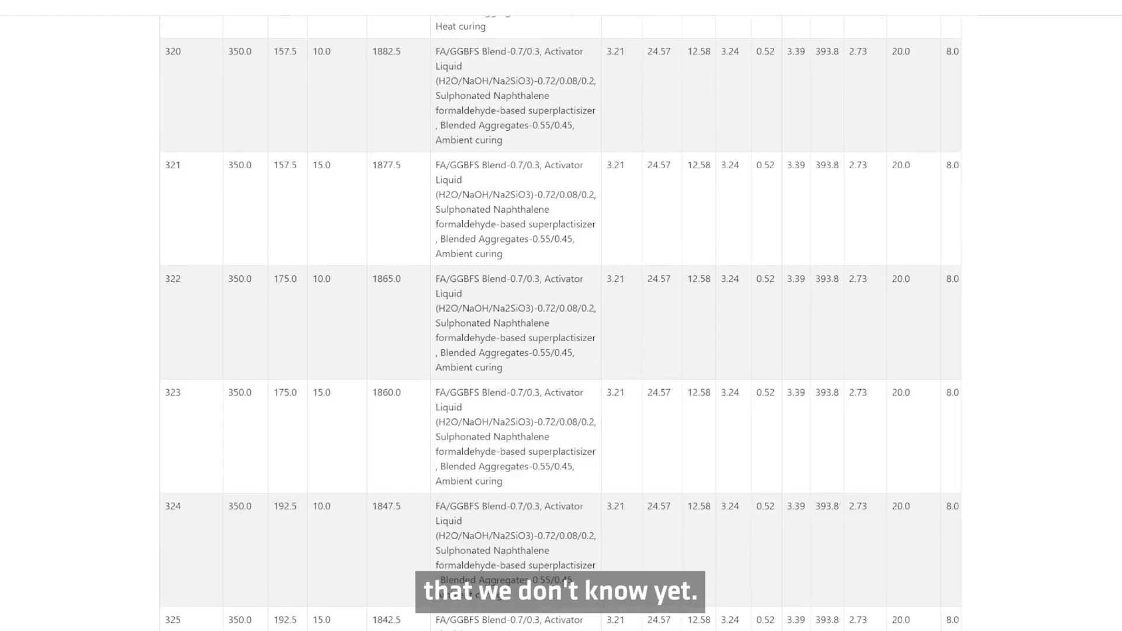
pyautogui.scroll(20, 560, 316)
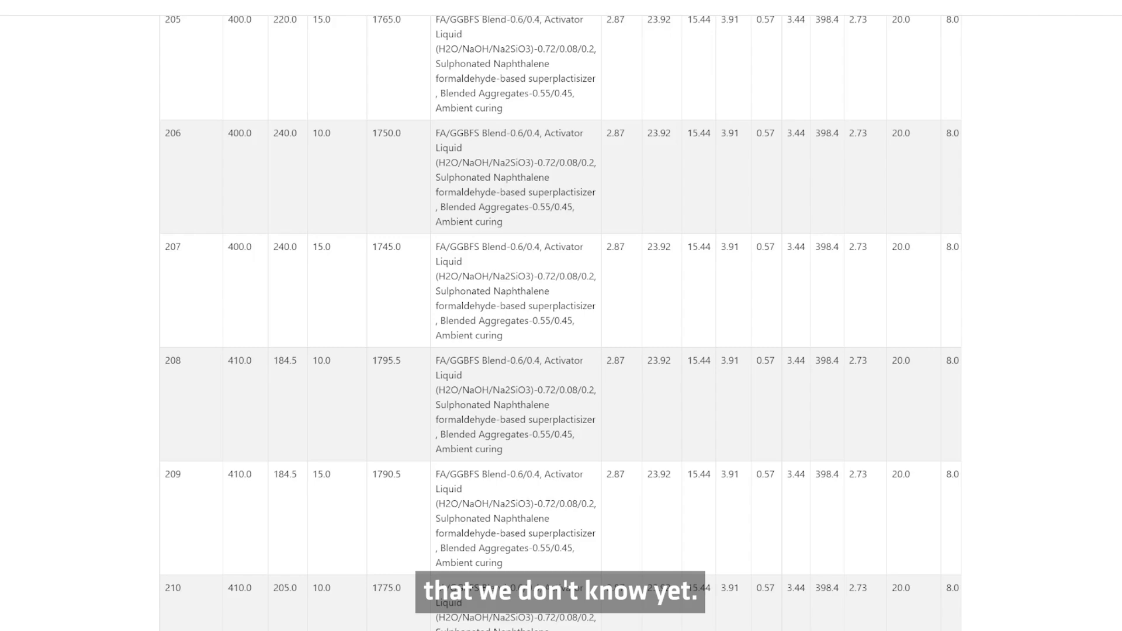
pyautogui.scroll(20, 560, 316)
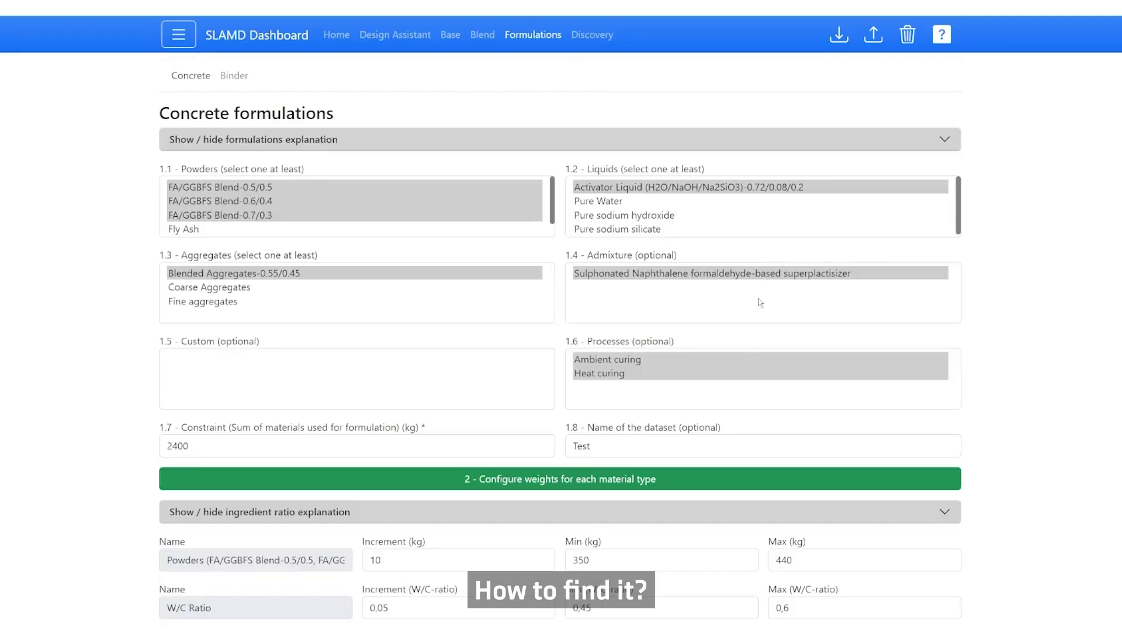
# - Submit the generated concrete formulations as a dataset for materials discovery
pyautogui.scroll(-20, 759, 303)
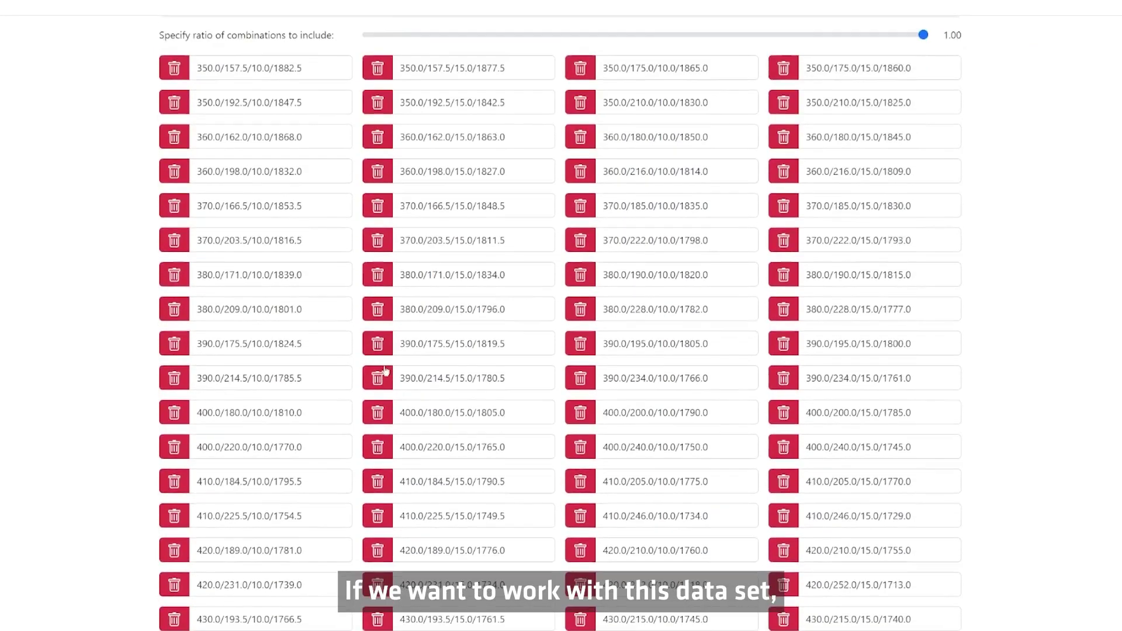
pyautogui.scroll(-10, 397, 392)
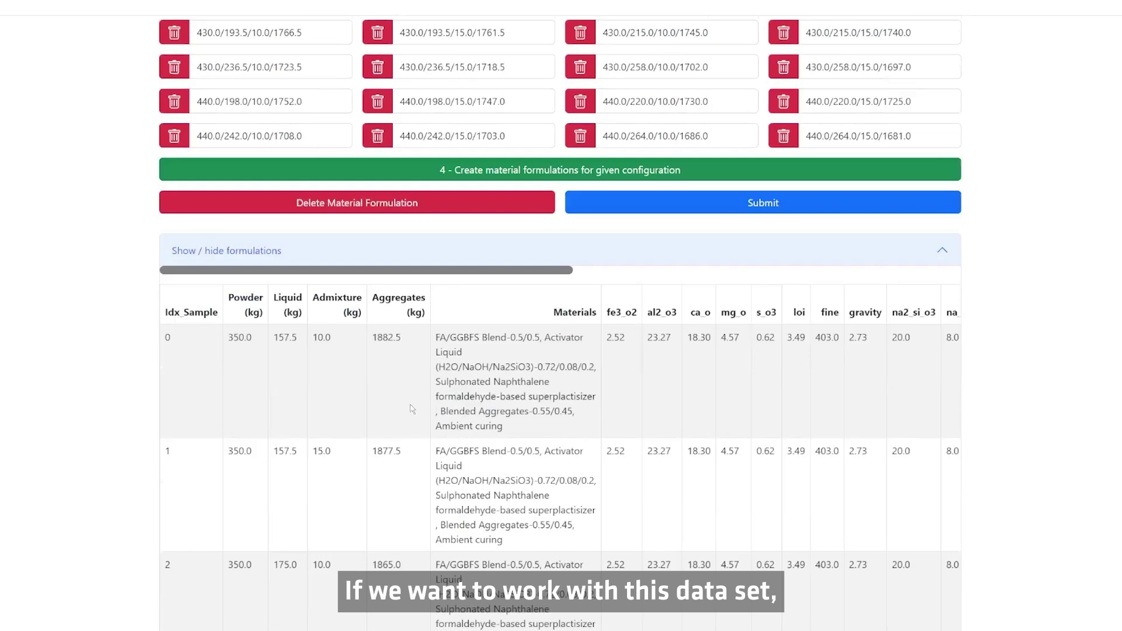
pyautogui.click(661, 204)
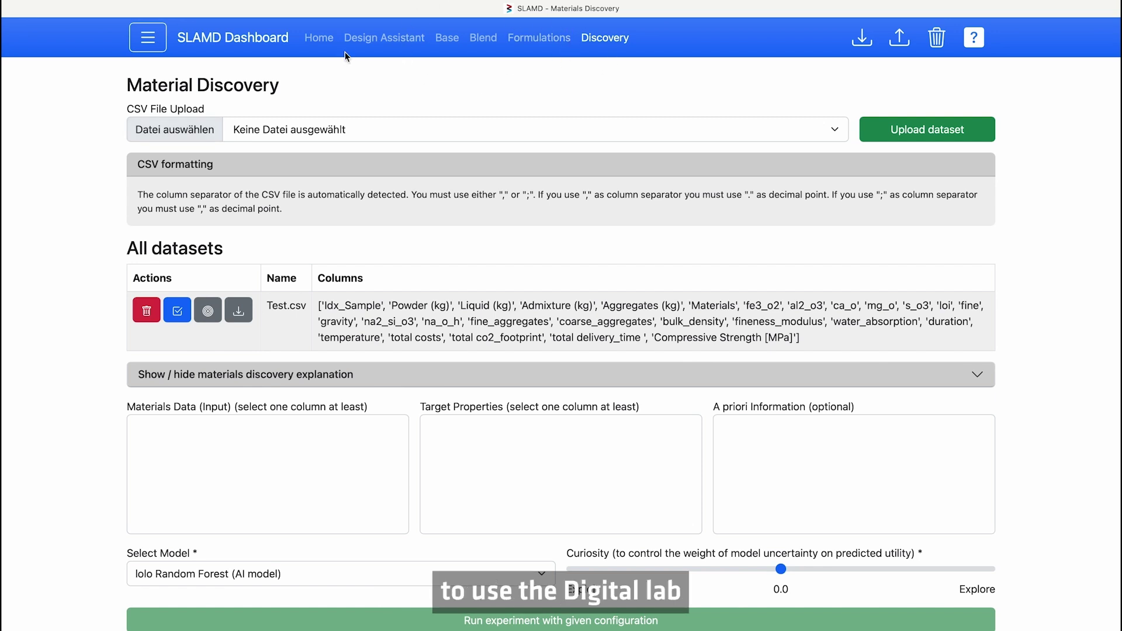
# - Upload DiscoveryData_Sample.csv from the desktop folder as a new Material Discovery dataset
pyautogui.click(150, 136)
pyautogui.click(563, 216)
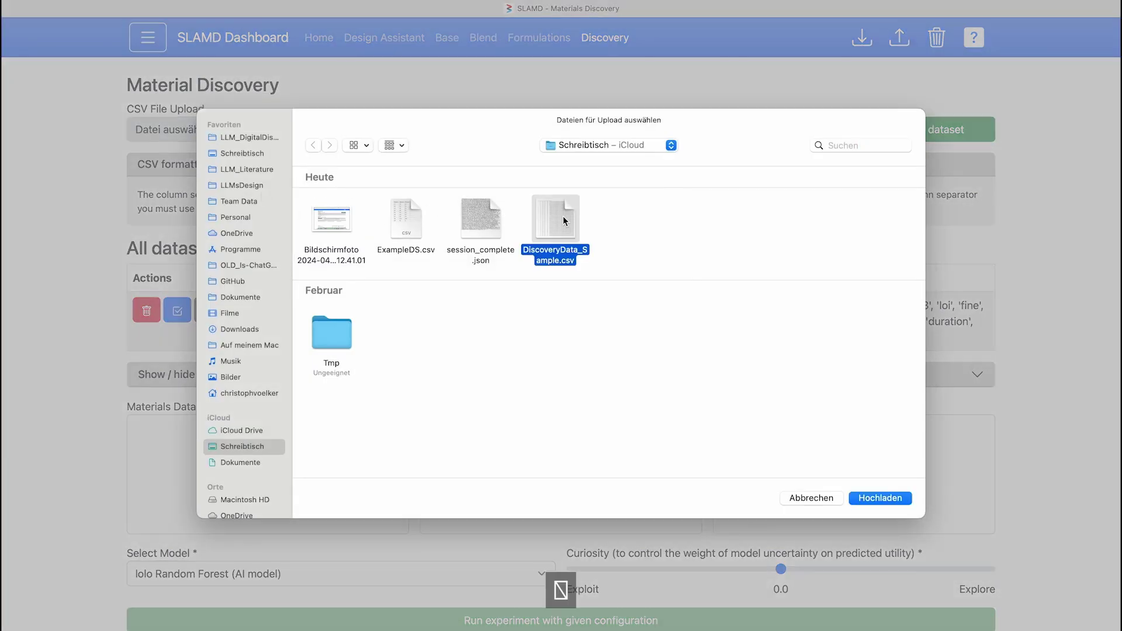
pyautogui.click(891, 498)
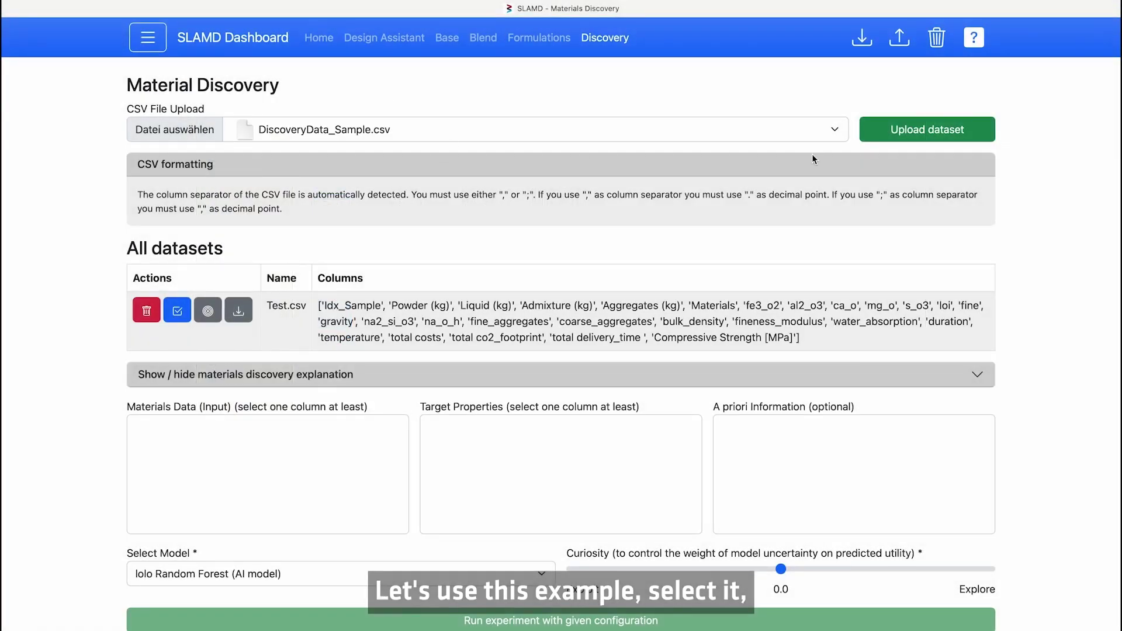
pyautogui.click(903, 140)
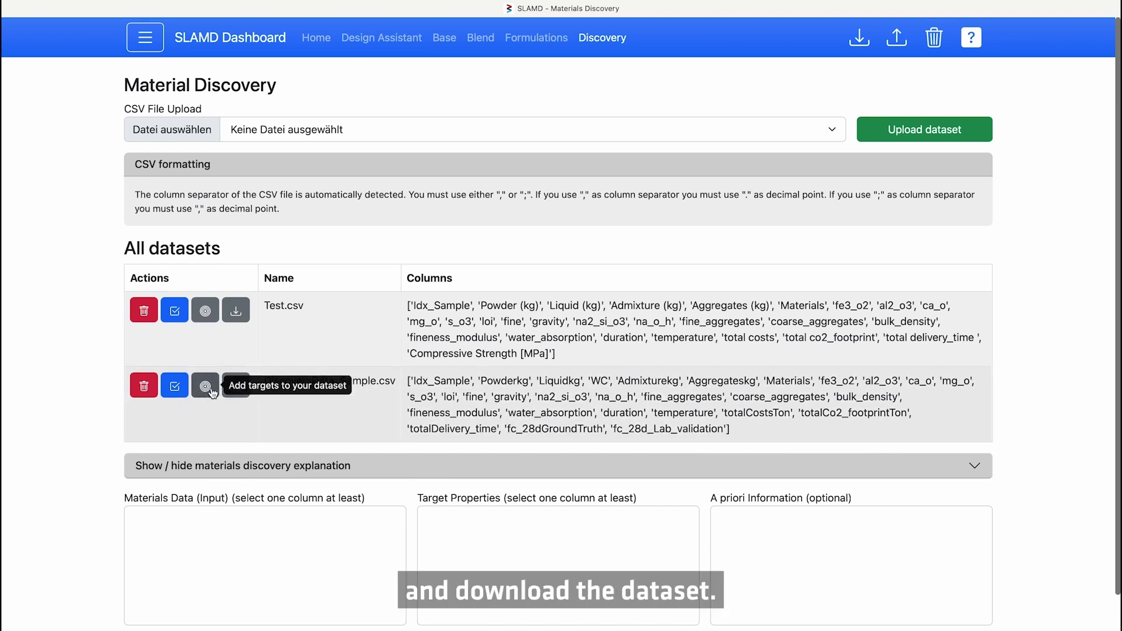
# - Add a new target column named "Compressive Strength 28d [MPa]" to the DiscoveryData_Sample.csv dataset
pyautogui.click(205, 387)
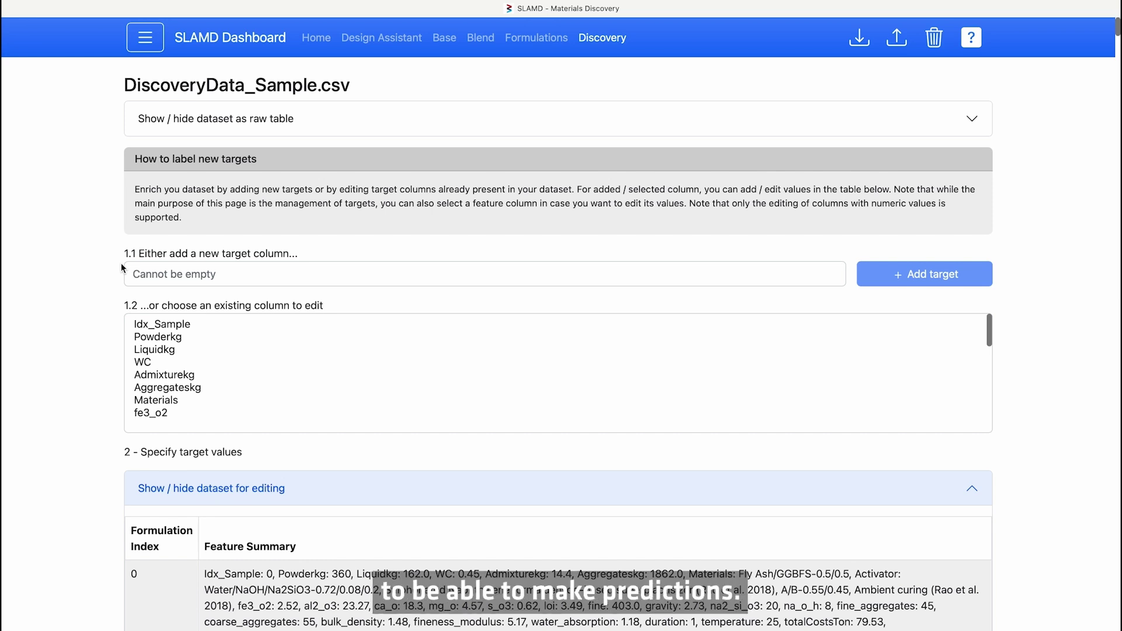
pyautogui.click(148, 275)
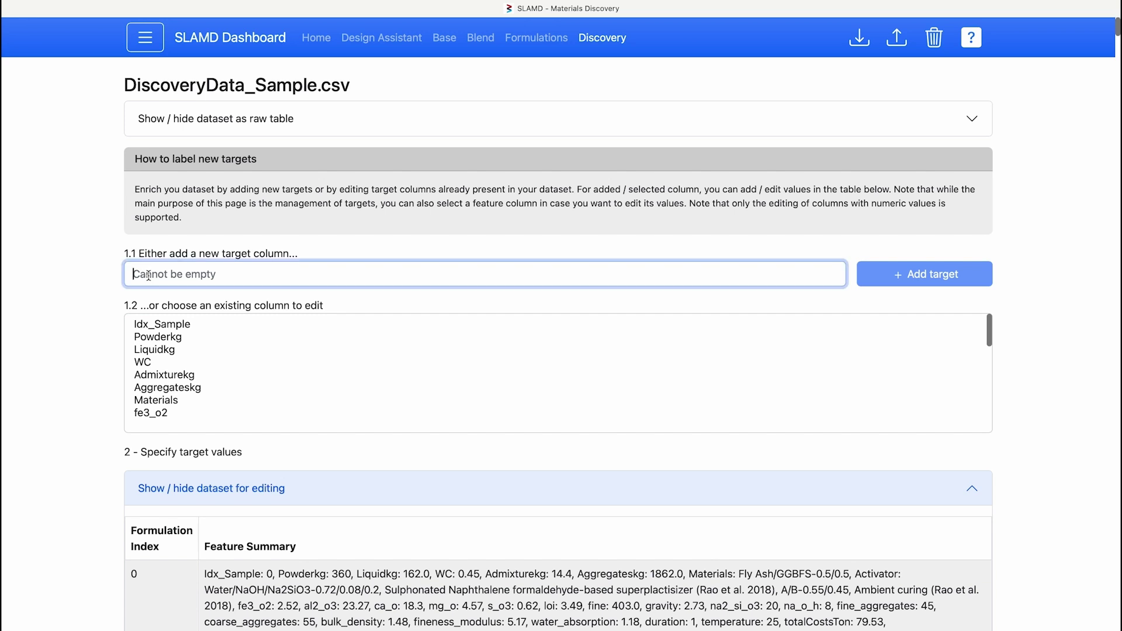
pyautogui.scroll(-5, 150, 350)
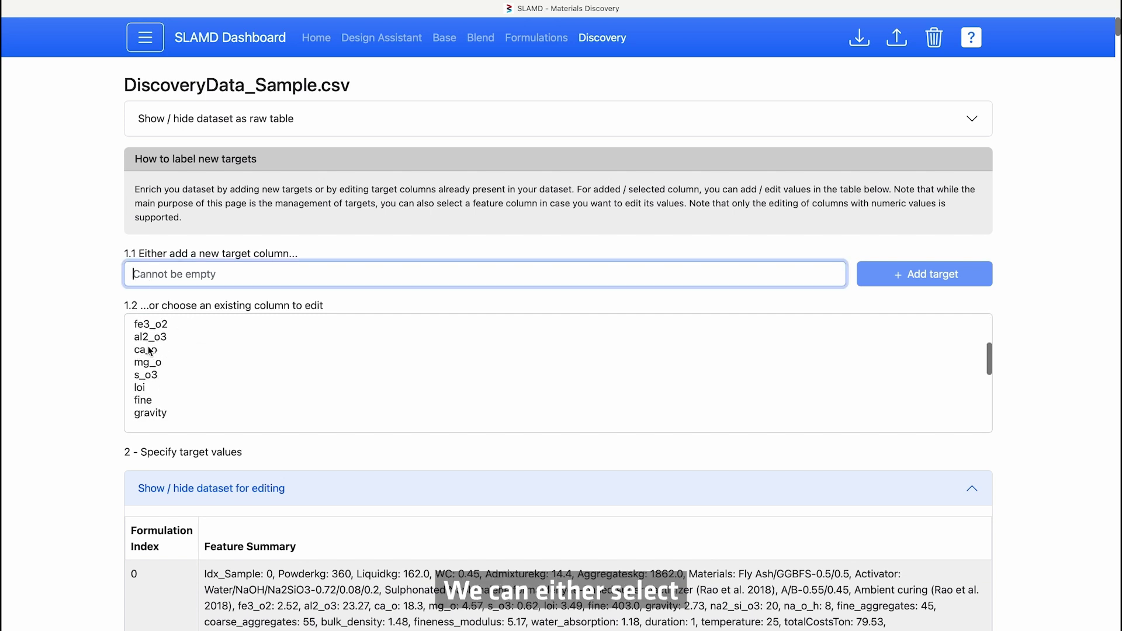
pyautogui.scroll(-3, 149, 350)
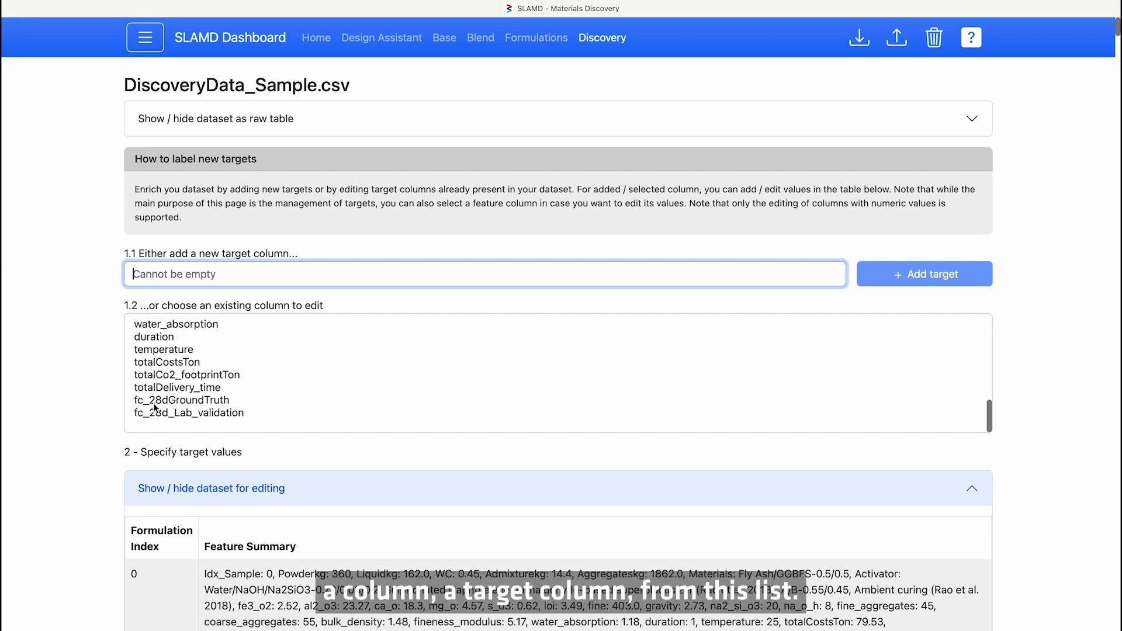
pyautogui.scroll(8, 163, 409)
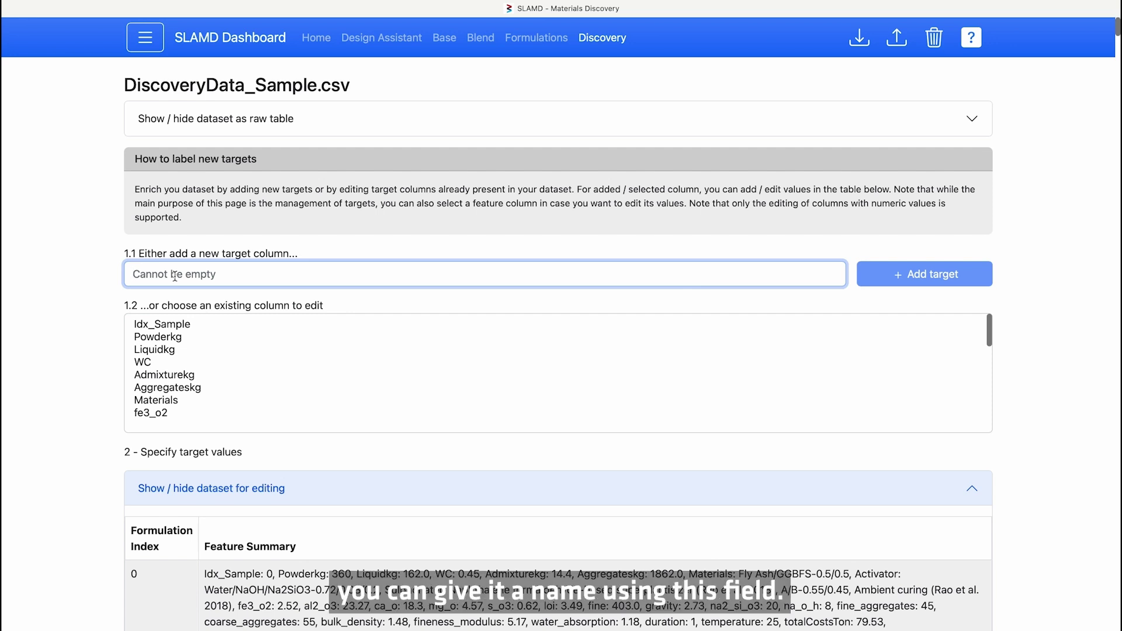
pyautogui.write('Co')
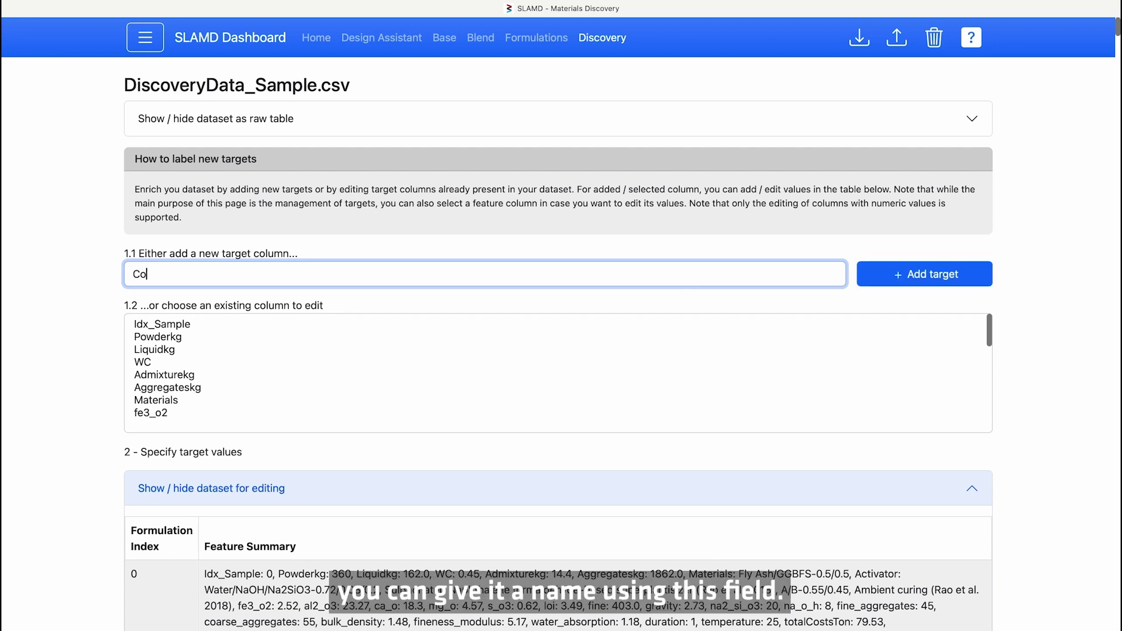
pyautogui.write('mpressiv')
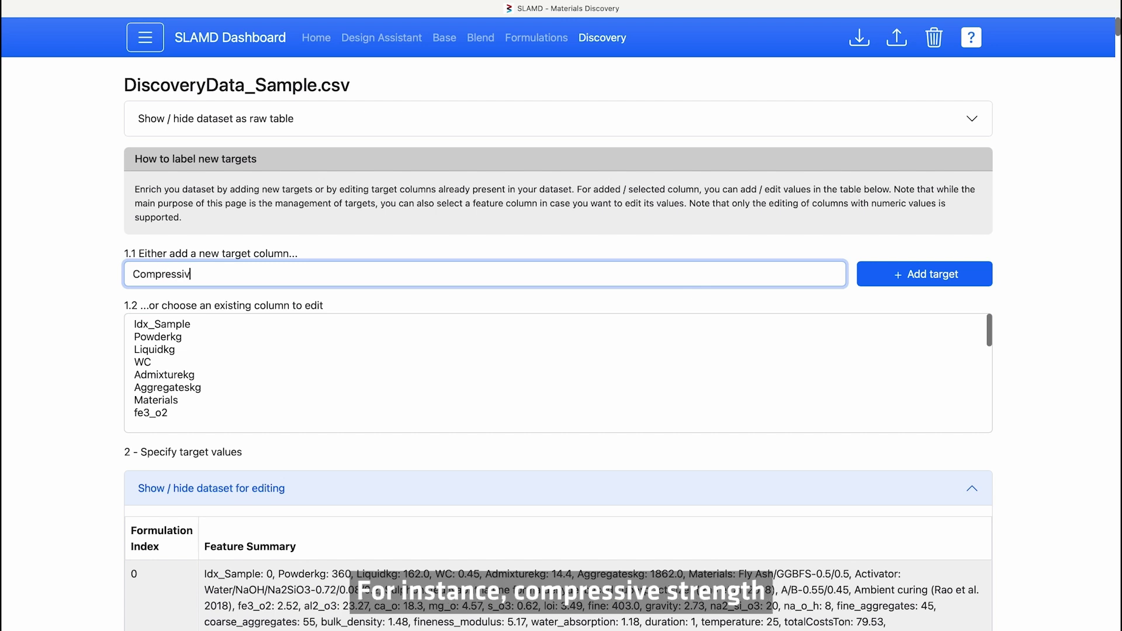
pyautogui.write('e Strength ')
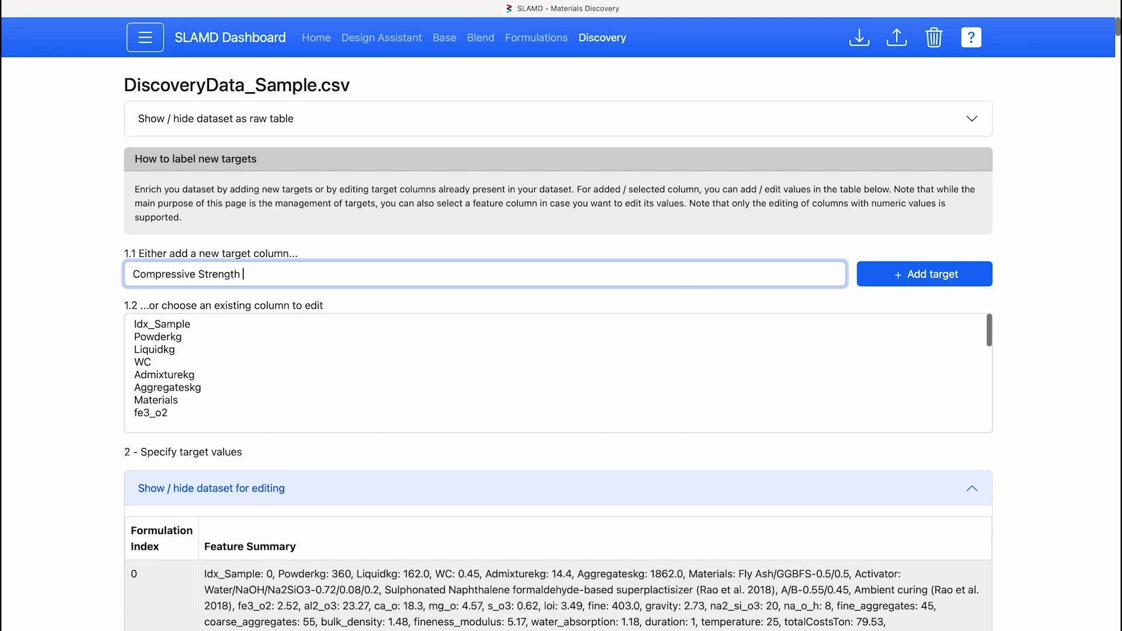
pyautogui.write('28')
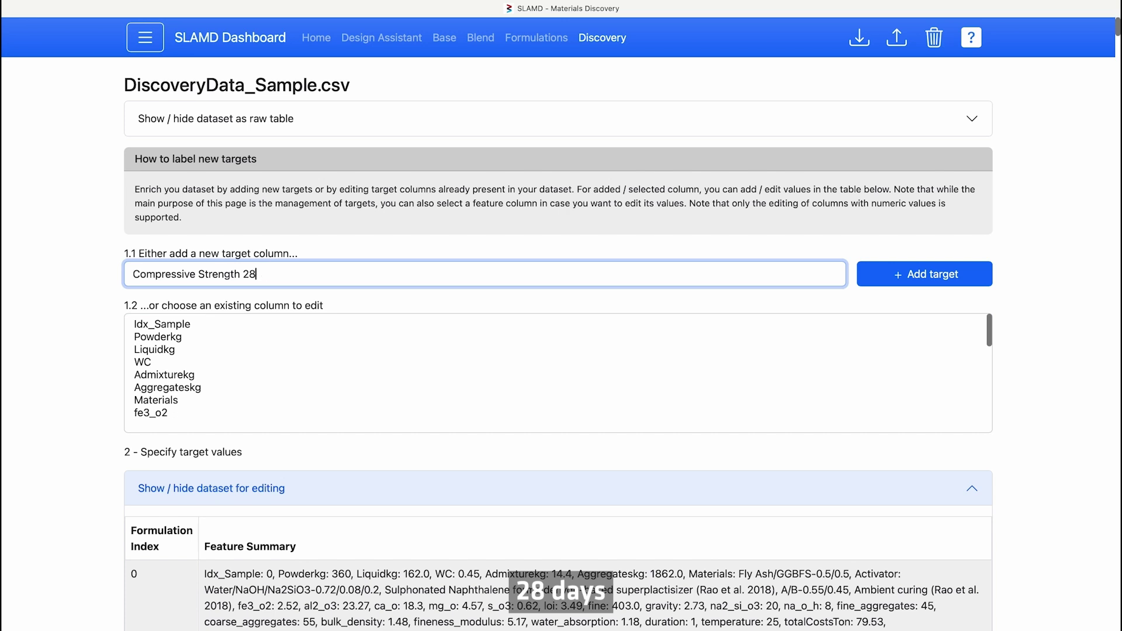
pyautogui.write('d []')
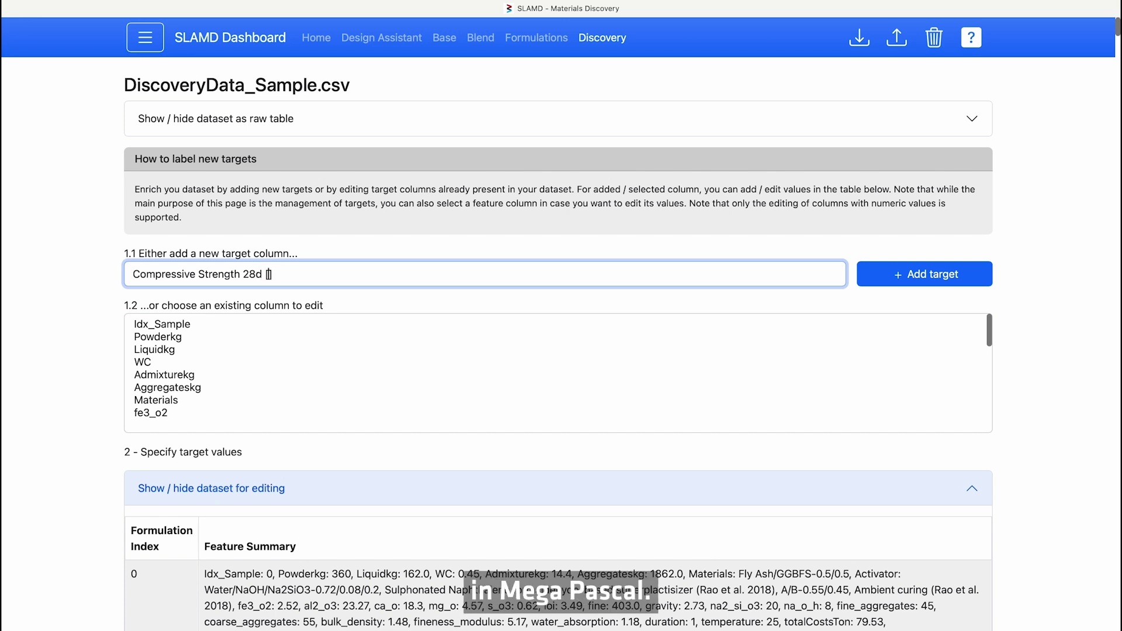
pyautogui.write('MPa')
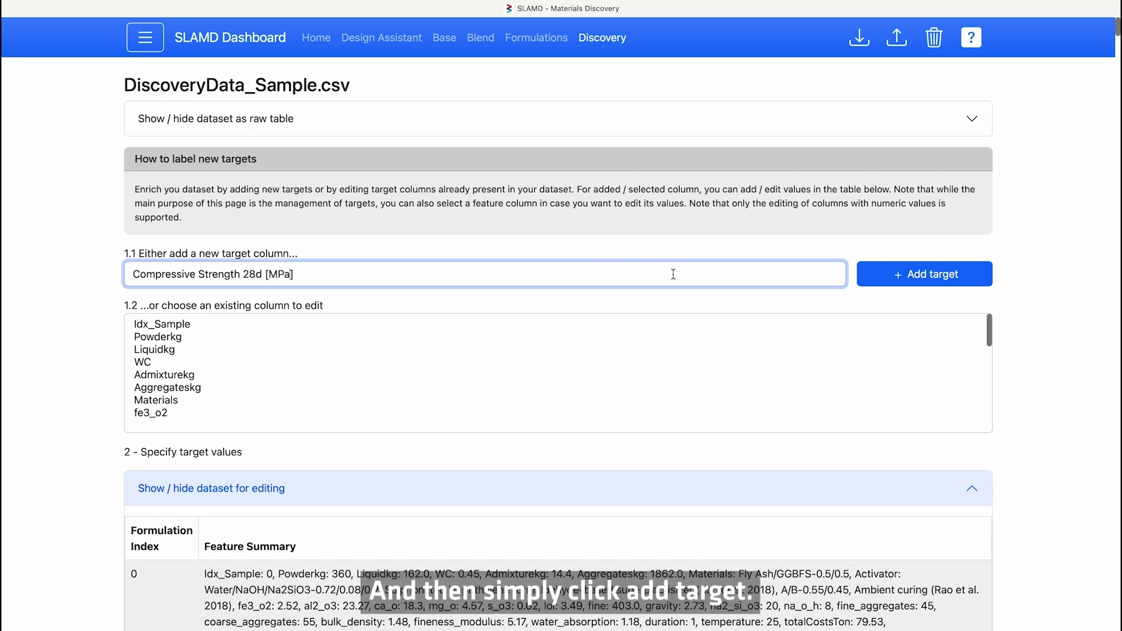
pyautogui.click(894, 285)
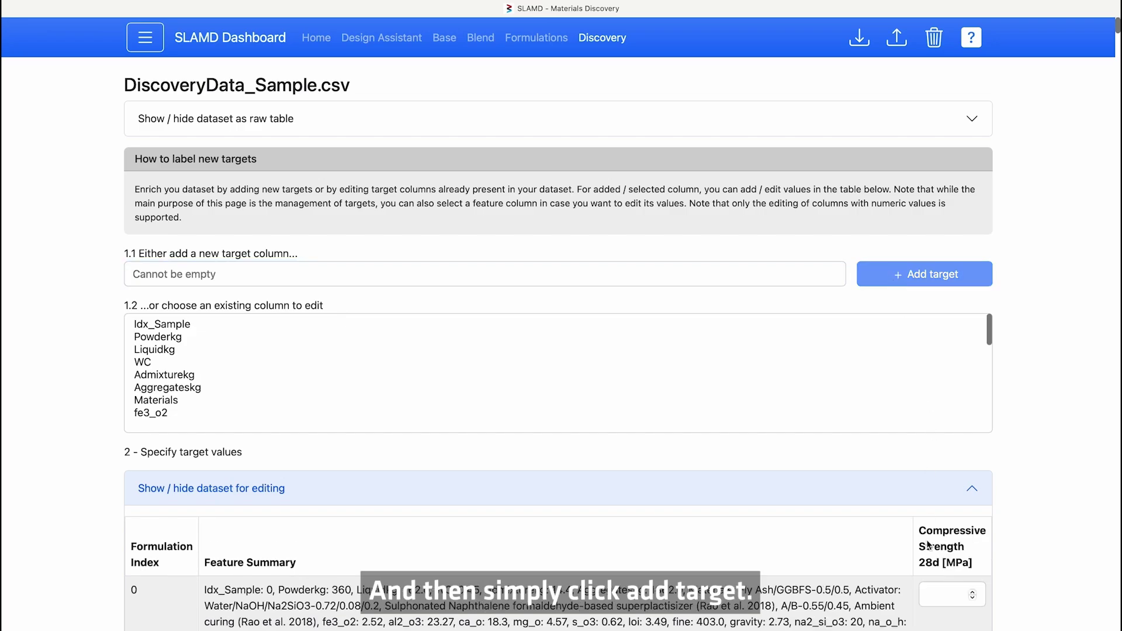
# - Enter 28-day compressive strengths of 24, 34, 56, 32 and 23 for formulations 20 to 24, and save the target values
pyautogui.scroll(-4, 927, 545)
pyautogui.scroll(-17, 937, 509)
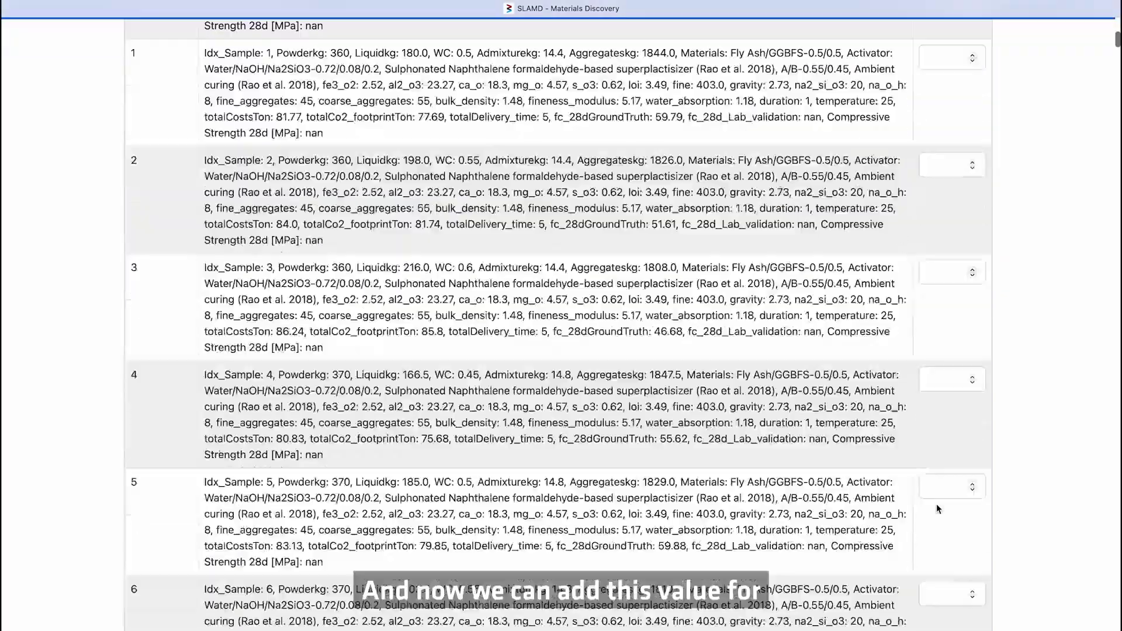
pyautogui.scroll(-15, 937, 506)
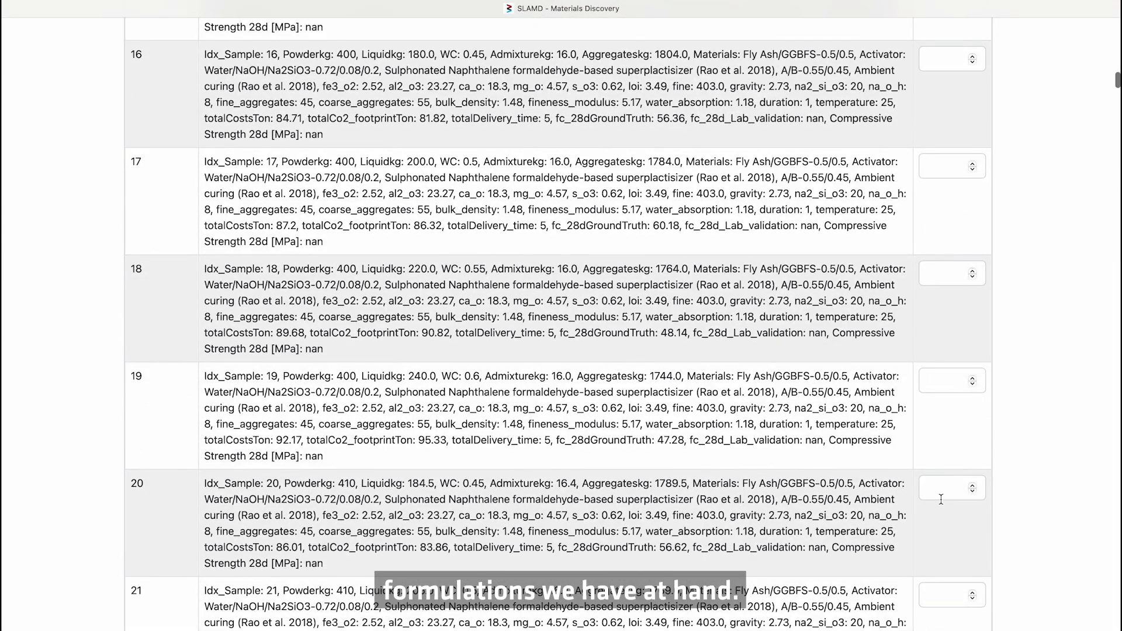
pyautogui.scroll(-3, 408, 361)
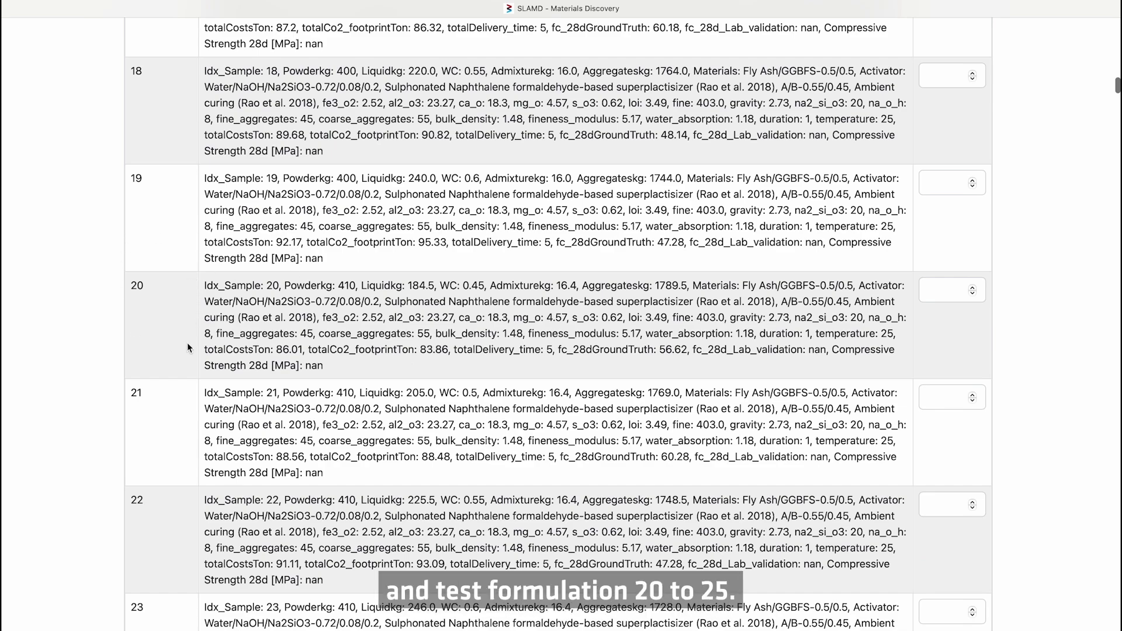
pyautogui.scroll(-3, 149, 496)
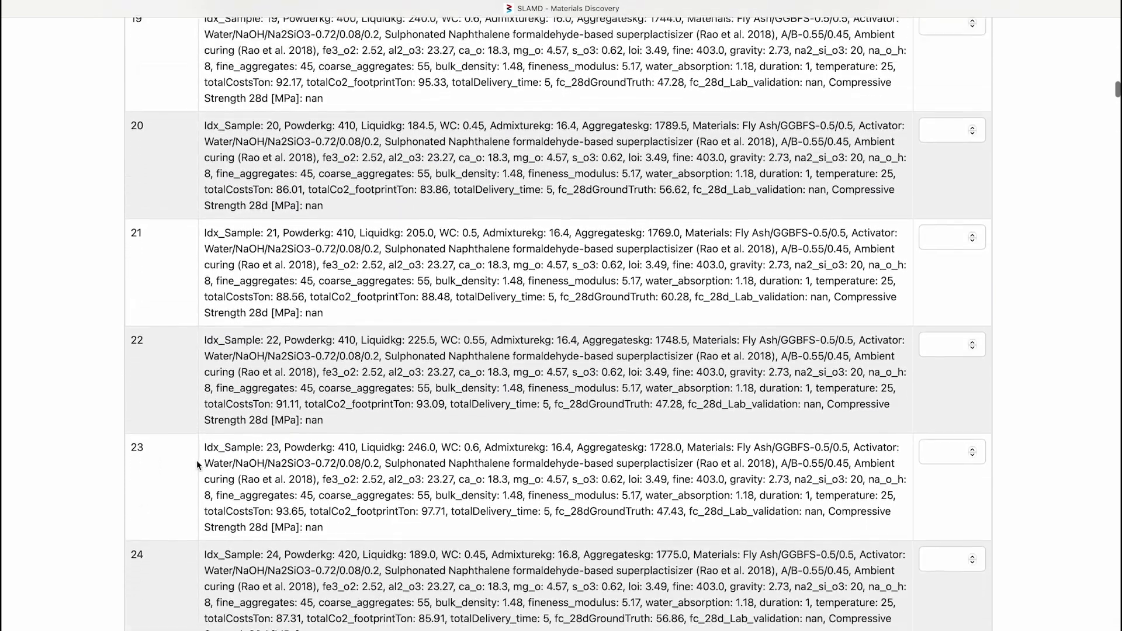
pyautogui.click(948, 134)
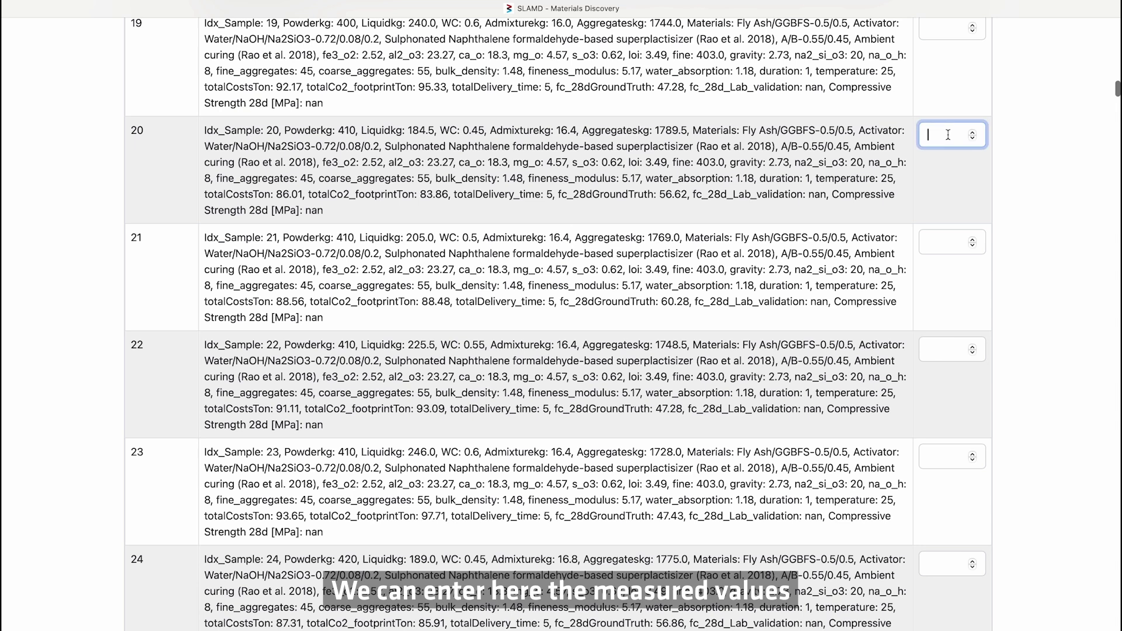
pyautogui.write('24')
pyautogui.click(935, 246)
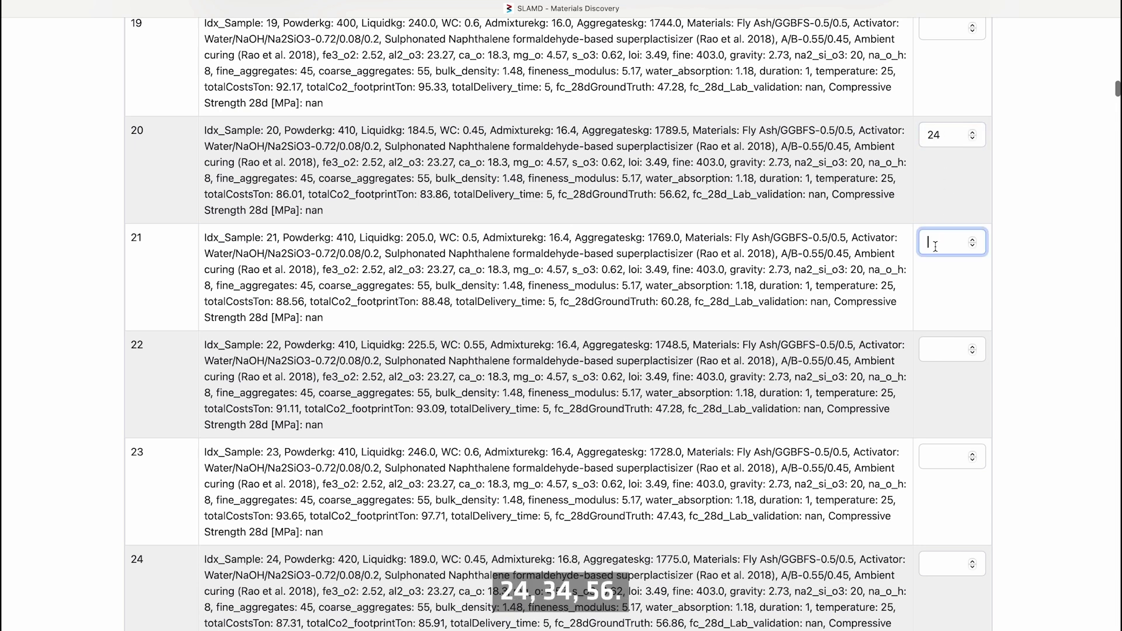
pyautogui.write('34')
pyautogui.click(935, 351)
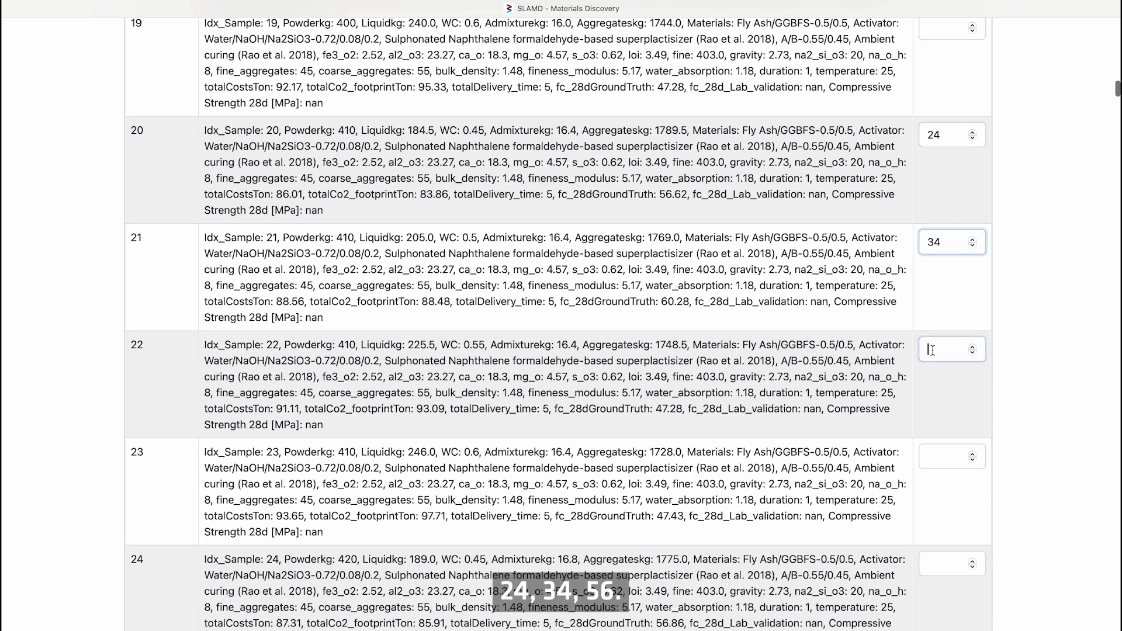
pyautogui.write('56')
pyautogui.click(935, 455)
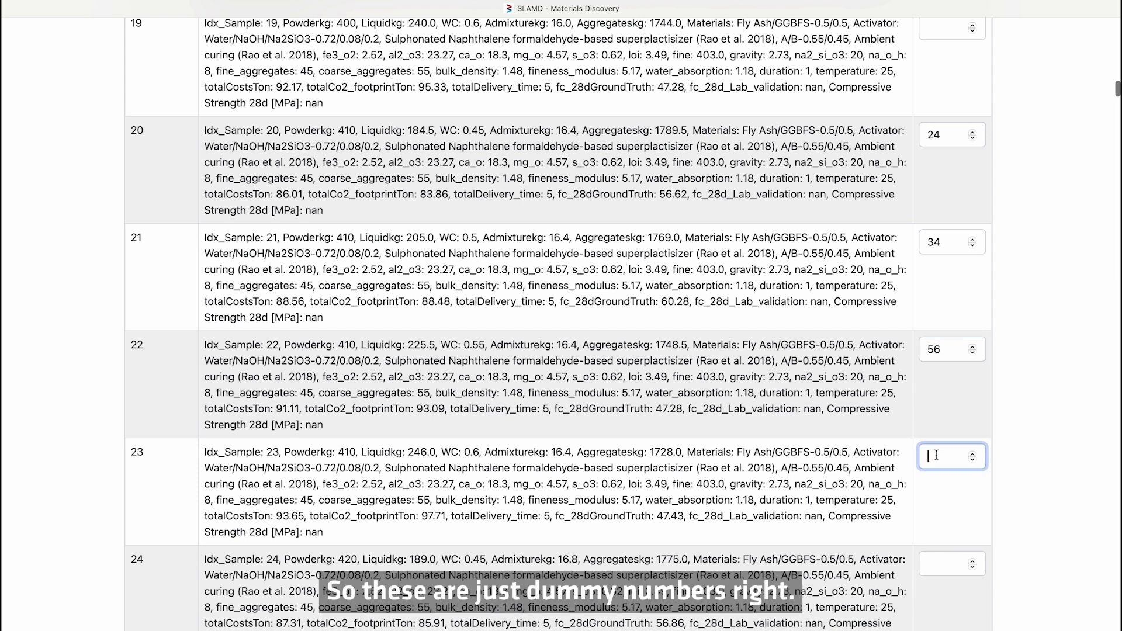
pyautogui.write('32')
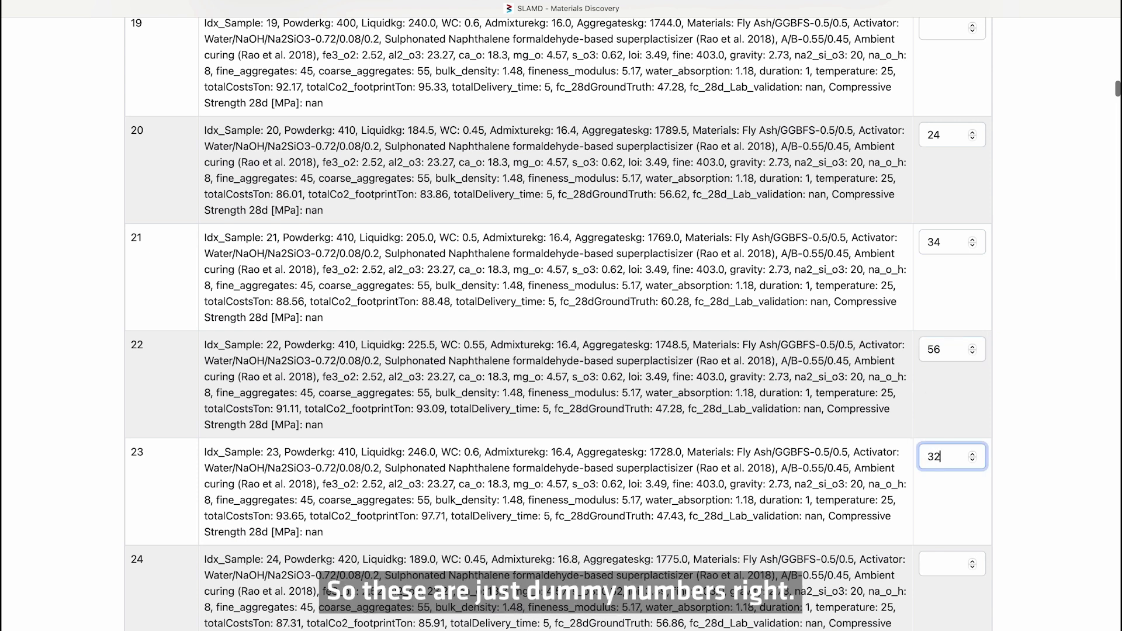
pyautogui.click(934, 565)
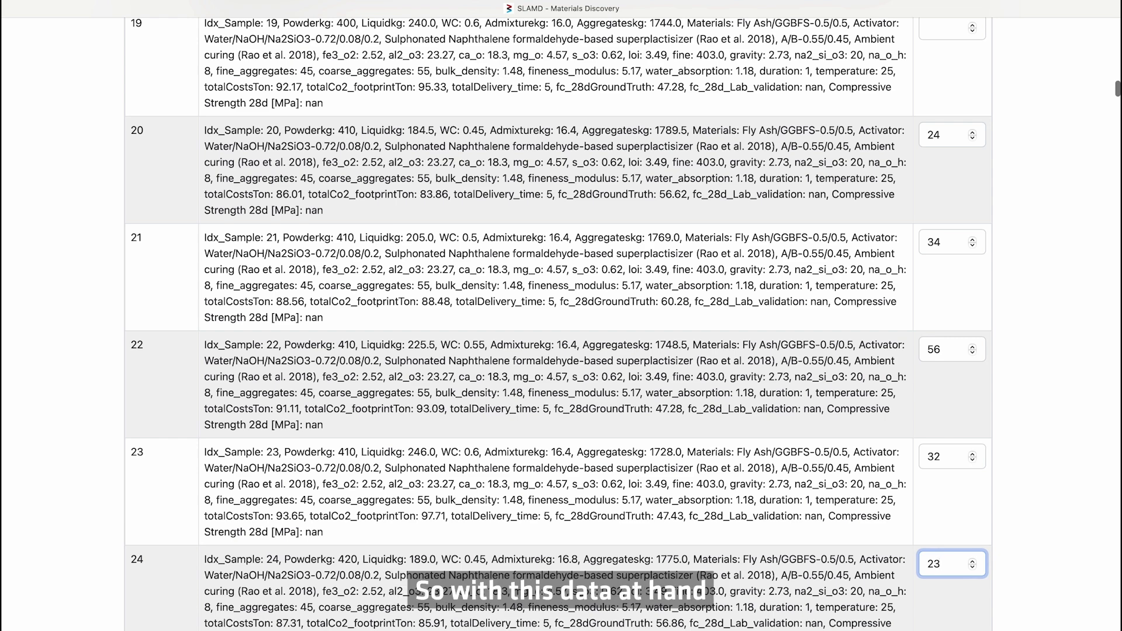
pyautogui.scroll(1, 557, 323)
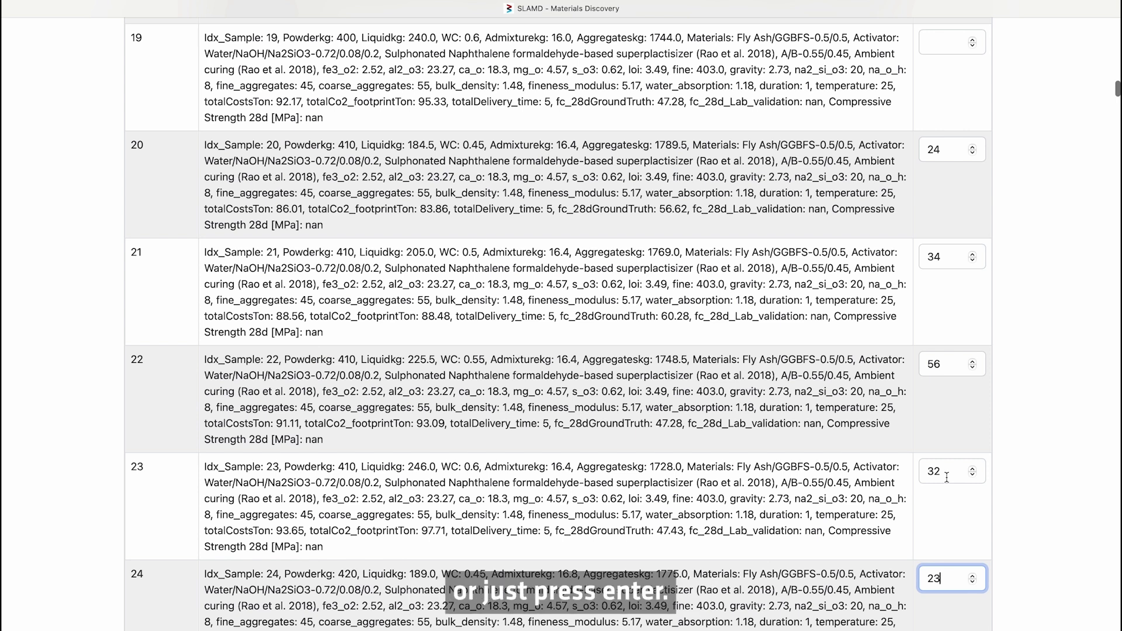
pyautogui.press('Return')
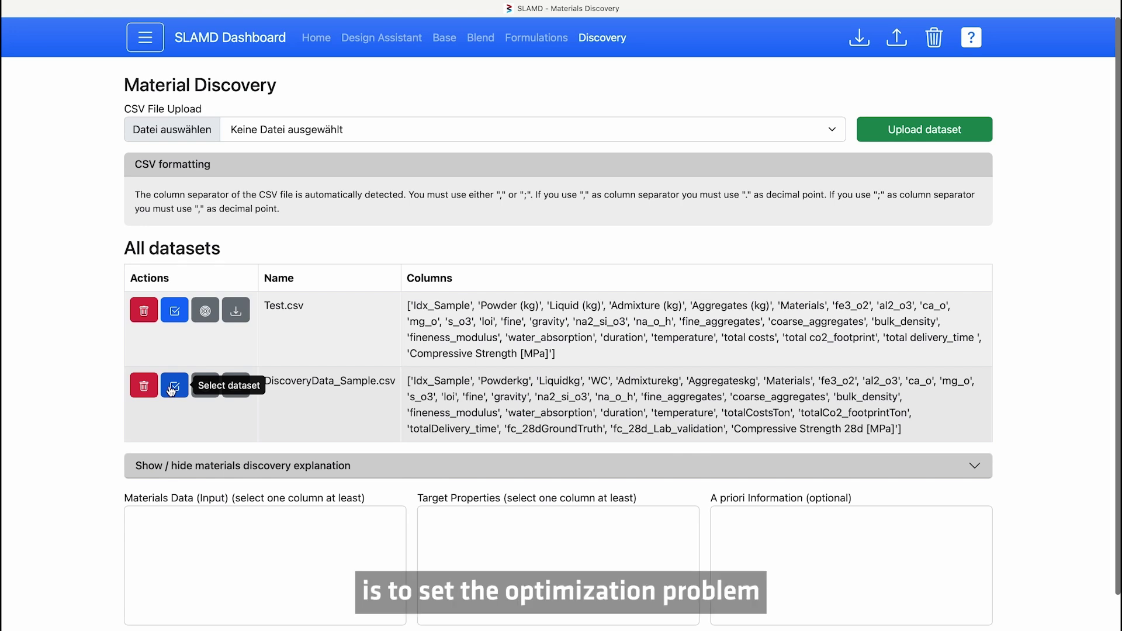
# - Select the DiscoveryData_Sample.csv dataset and choose all columns from Powderkg through temperature as the materials input data
pyautogui.click(172, 388)
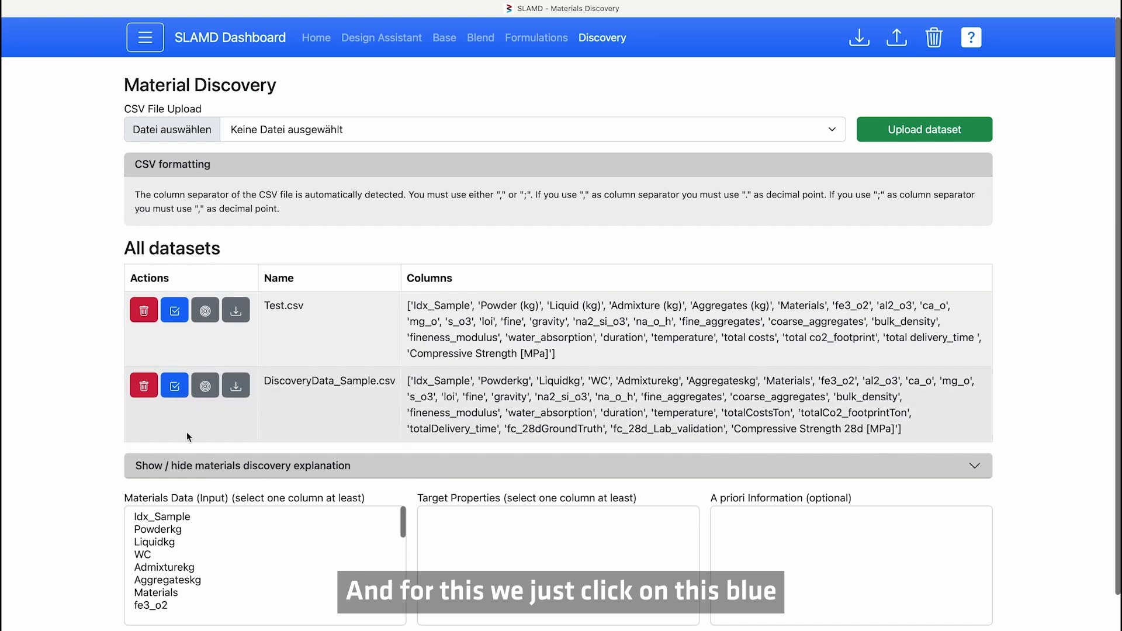
pyautogui.click(188, 533)
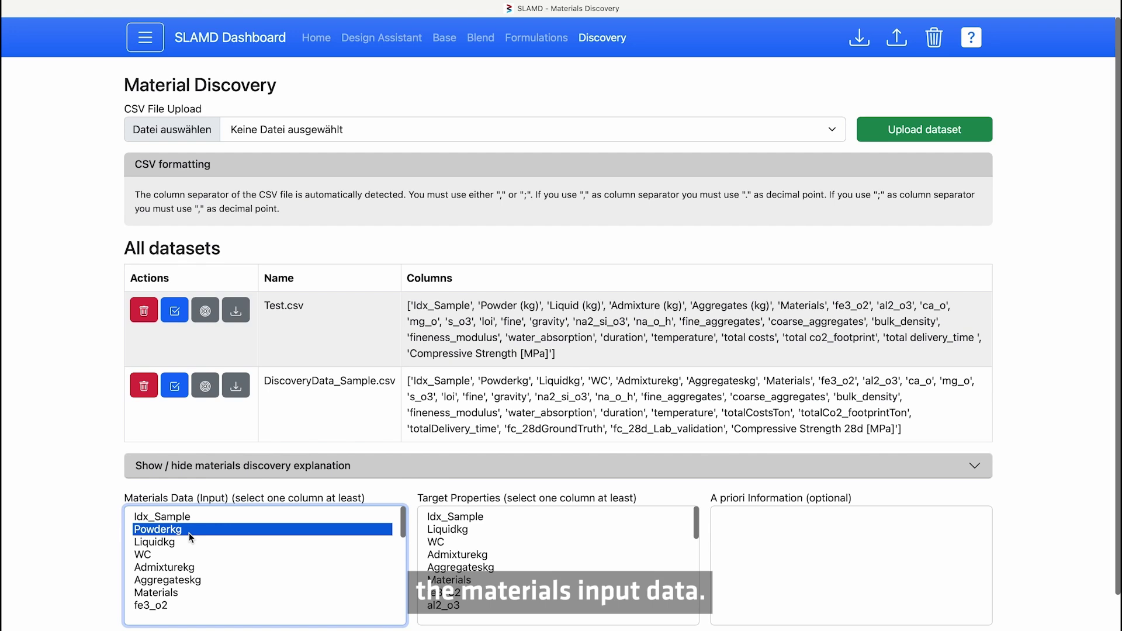
pyautogui.scroll(-4, 188, 532)
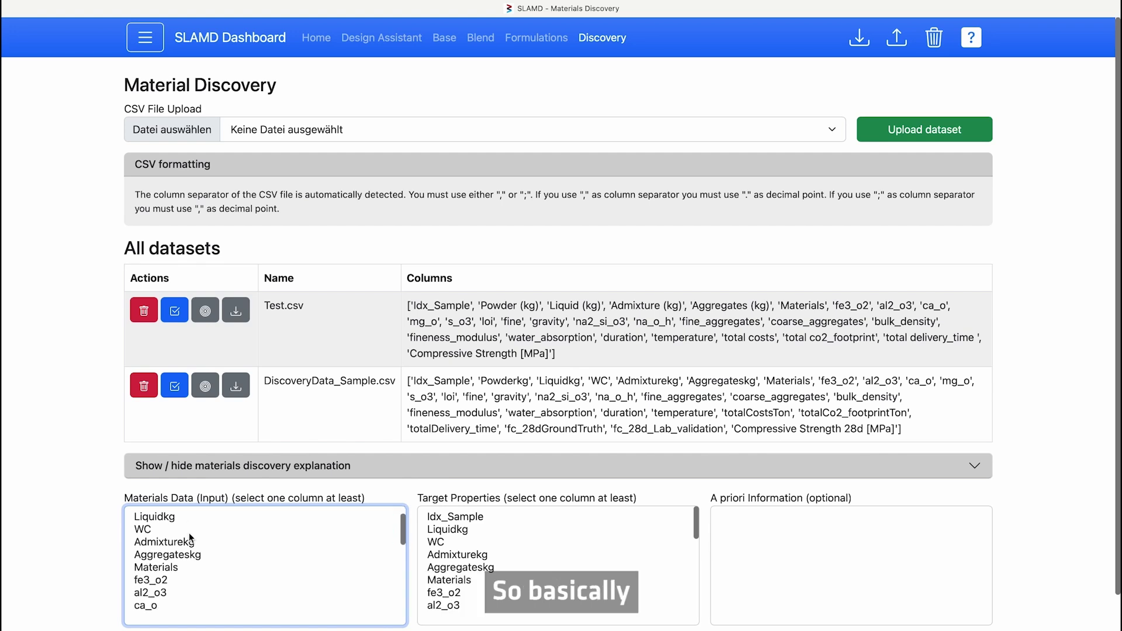
pyautogui.scroll(-7, 188, 532)
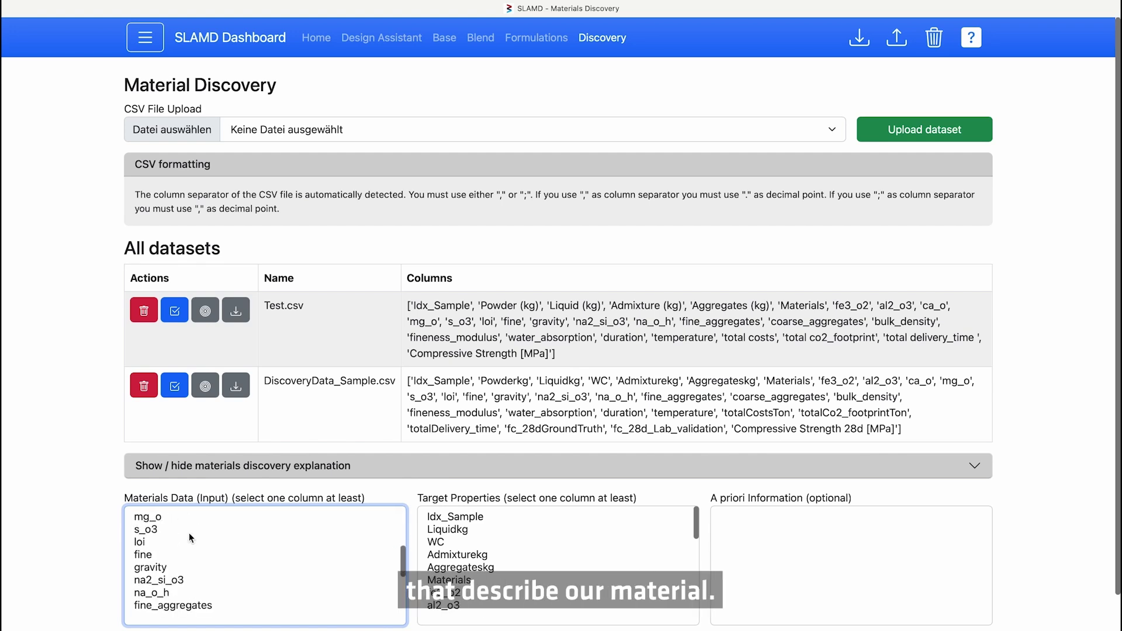
pyautogui.scroll(-3, 188, 532)
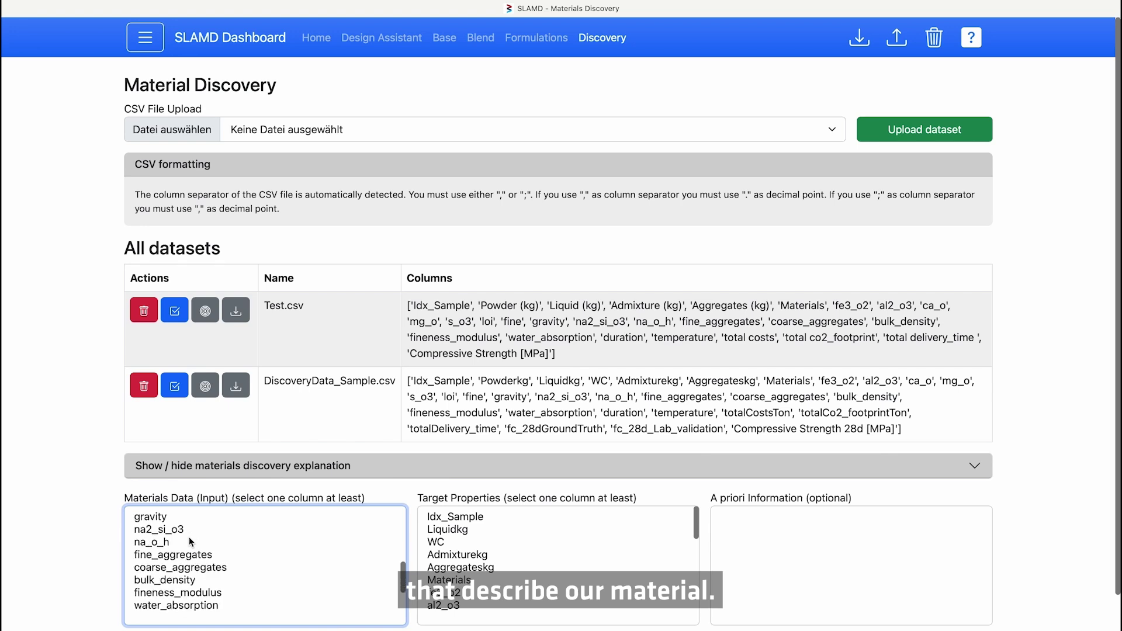
pyautogui.scroll(-4, 161, 546)
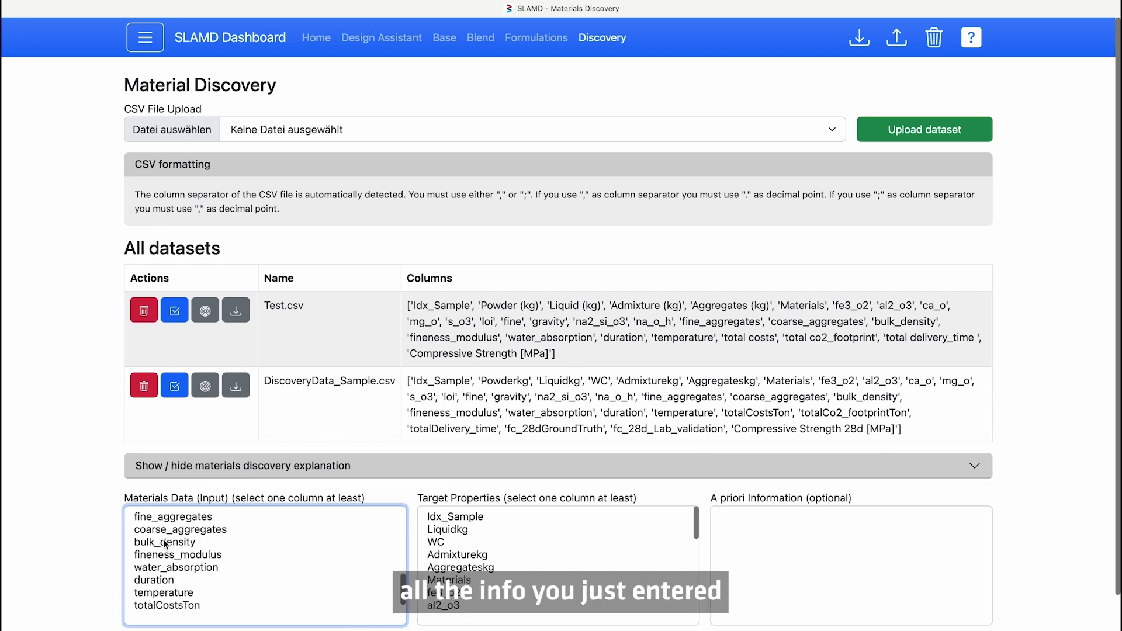
pyautogui.scroll(-2, 166, 544)
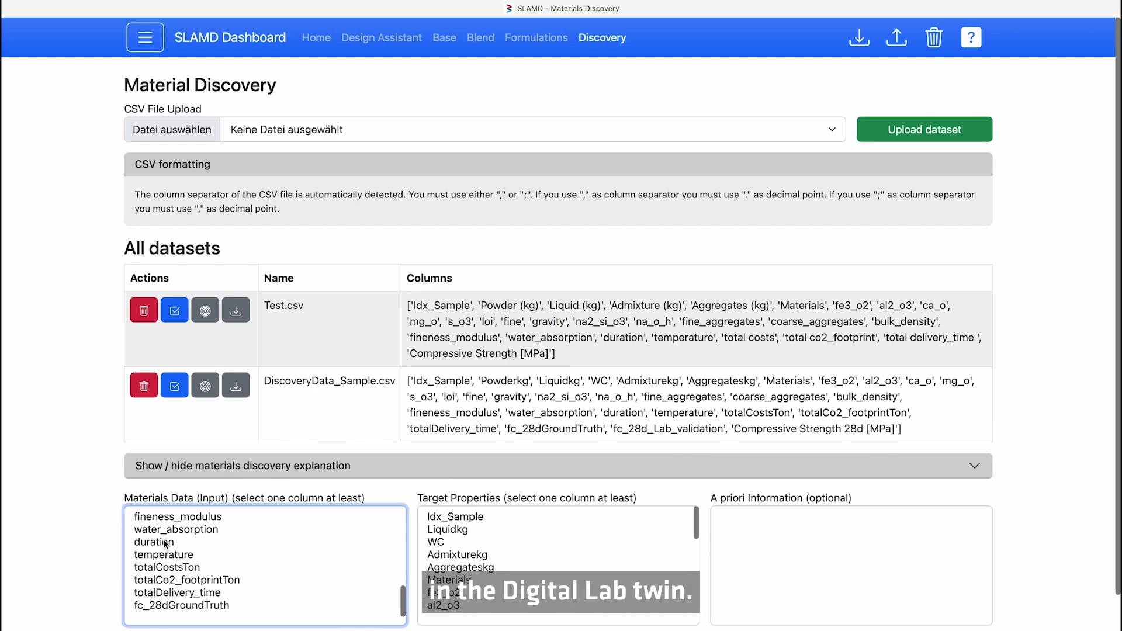
pyautogui.scroll(-2, 166, 545)
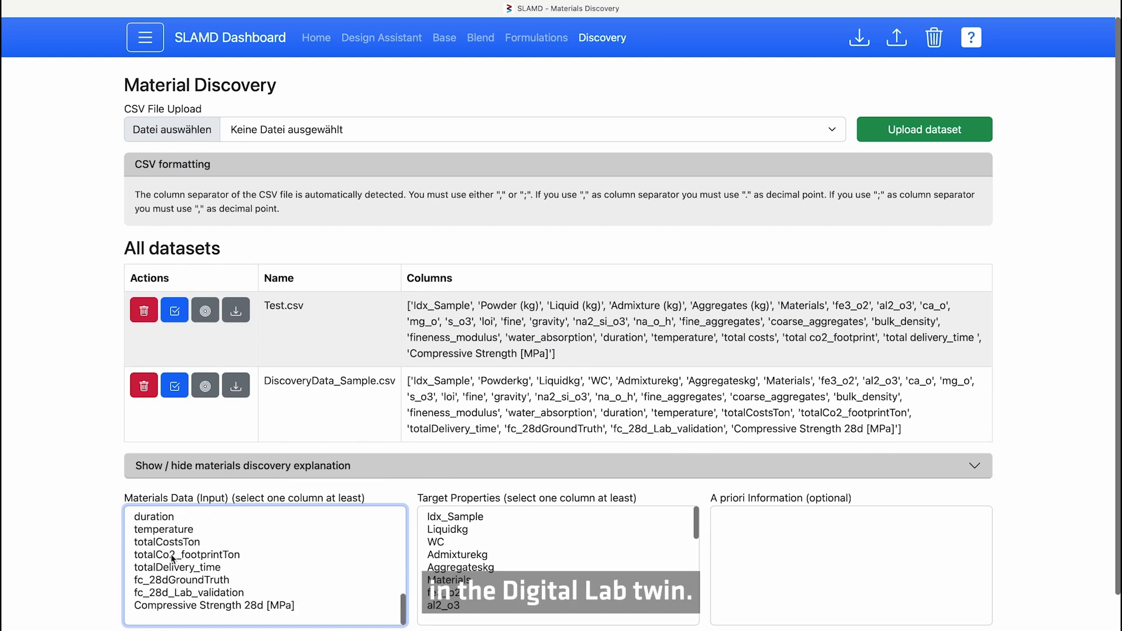
pyautogui.scroll(-1, 175, 570)
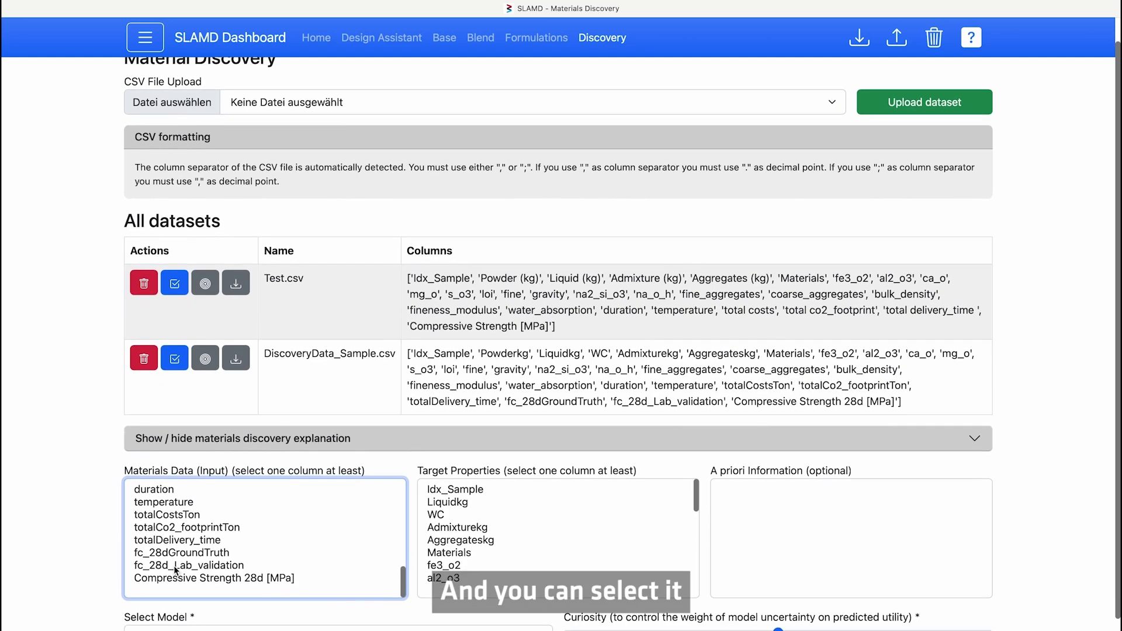
pyautogui.keyDown('shift'); pyautogui.click(167, 503); pyautogui.keyUp('shift')
pyautogui.scroll(3, 261, 506)
pyautogui.scroll(1, 261, 506)
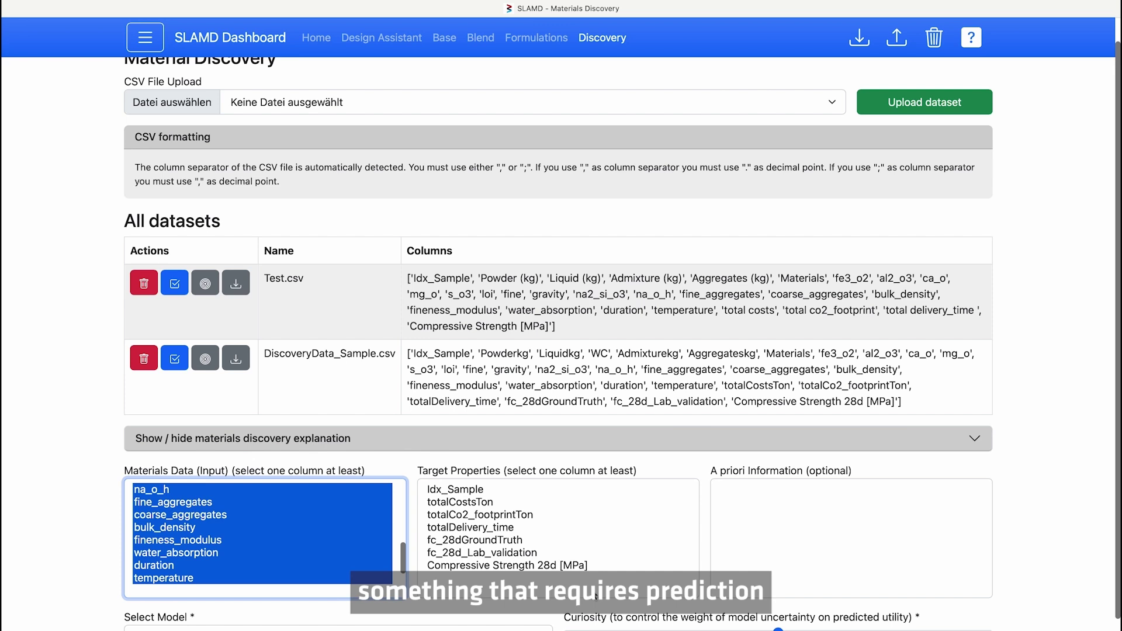
# - Choose fc_28d_Lab_validation as the target property to maximize and run the experiment with the lolo Random Forest model
pyautogui.click(489, 554)
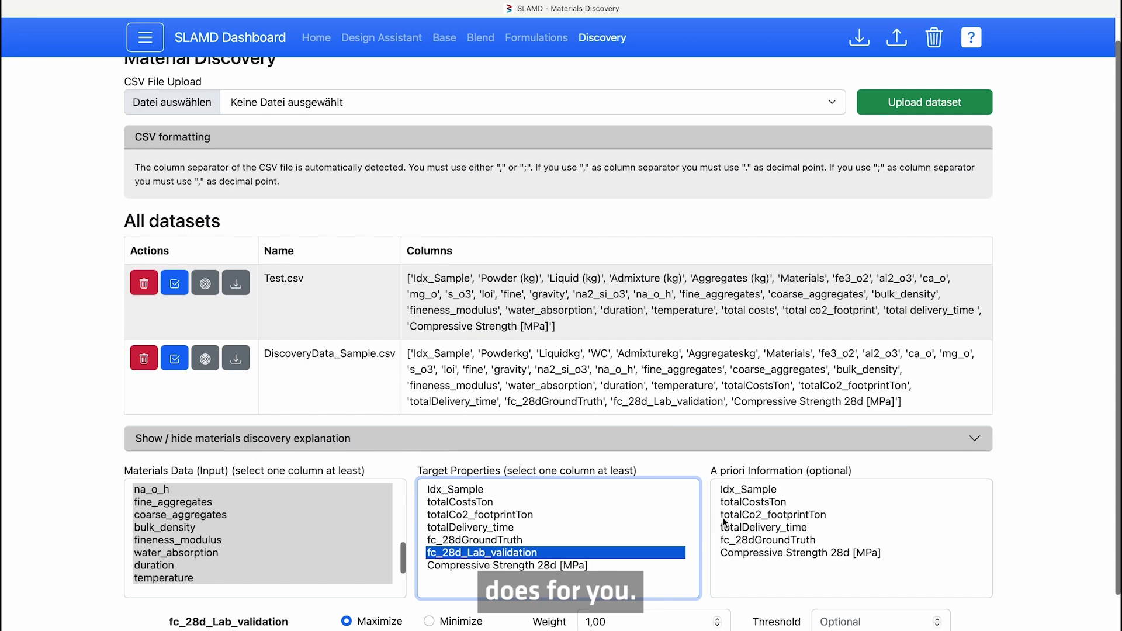
pyautogui.scroll(-3, 719, 529)
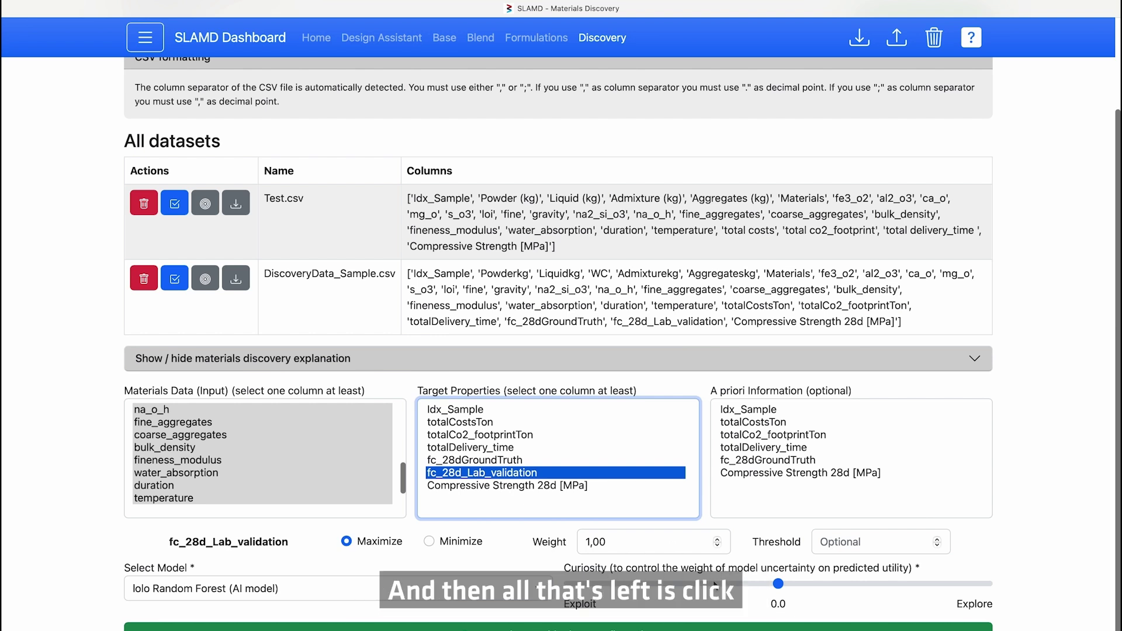
pyautogui.click(558, 626)
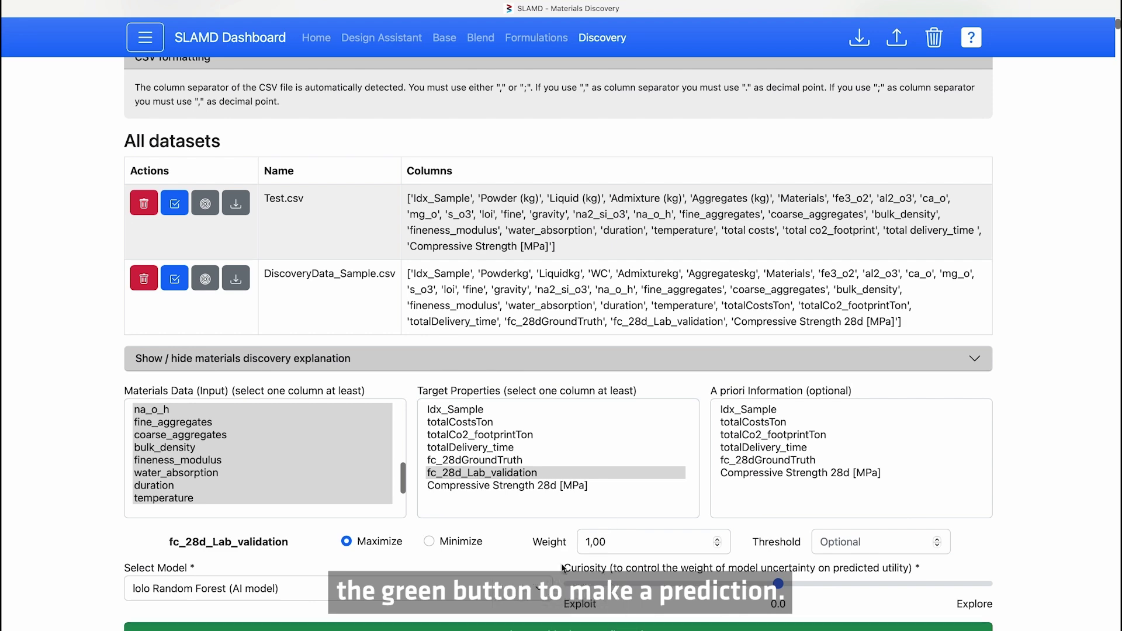
# - Examine the scatter plot of utility against fc_28d_Lab_validation, including the points with the highest and lowest utility
pyautogui.scroll(-12, 561, 565)
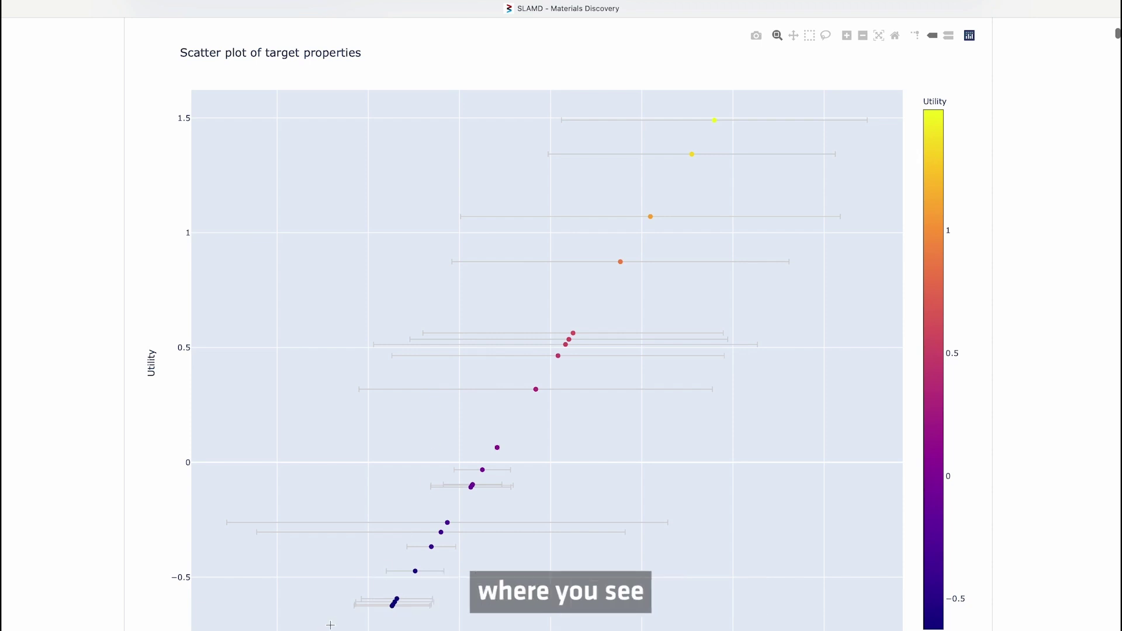
pyautogui.scroll(-1, 383, 609)
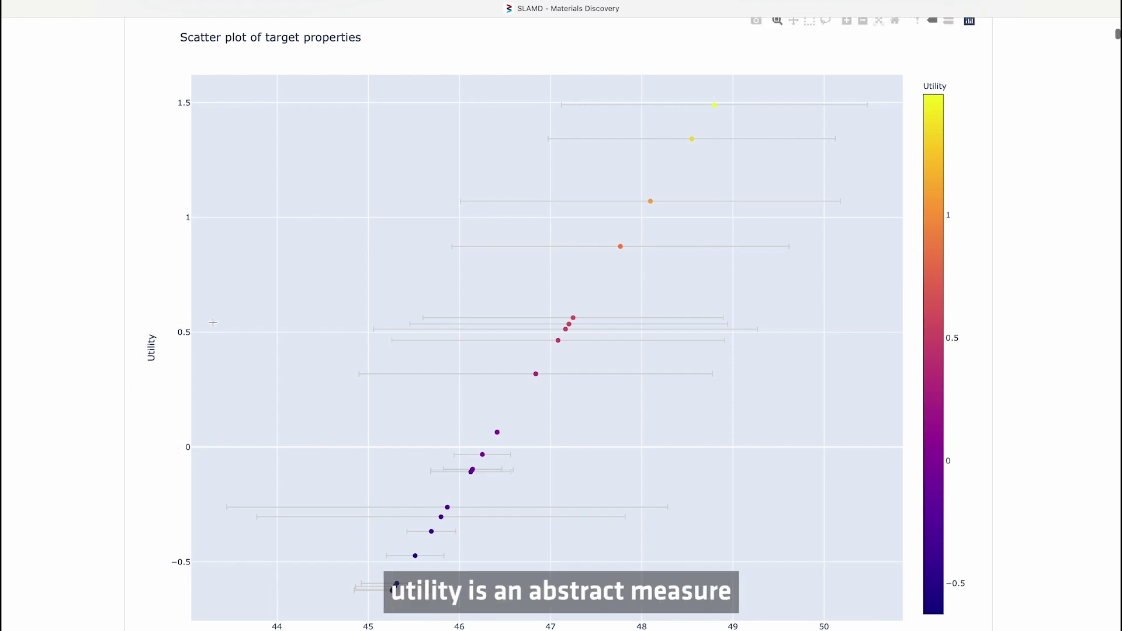
pyautogui.moveTo(380, 590)
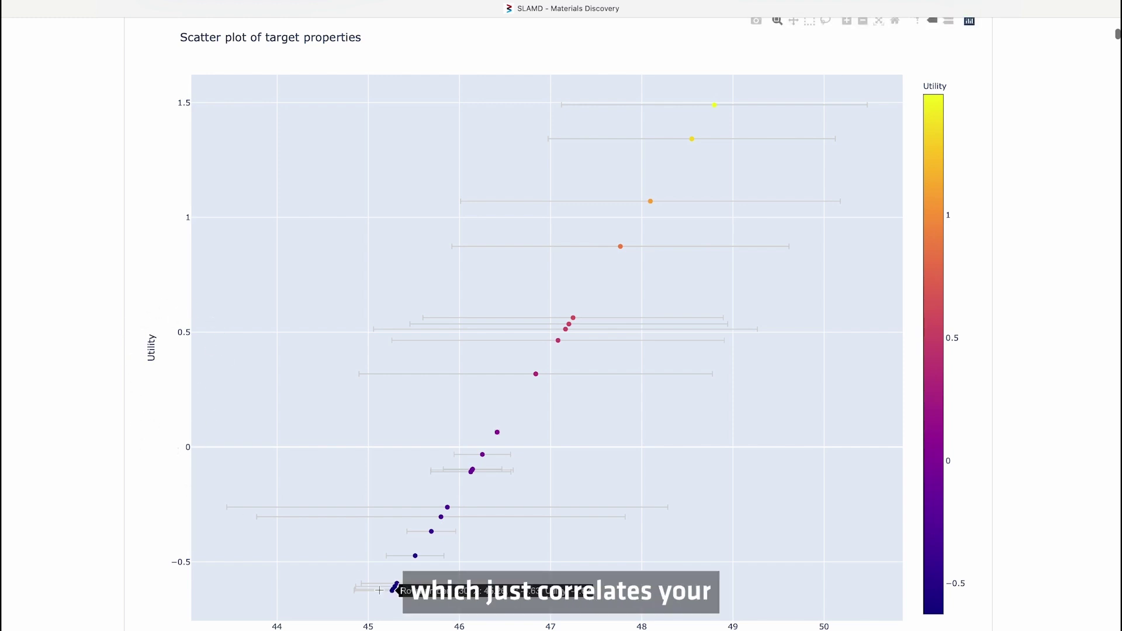
pyautogui.scroll(3, 495, 569)
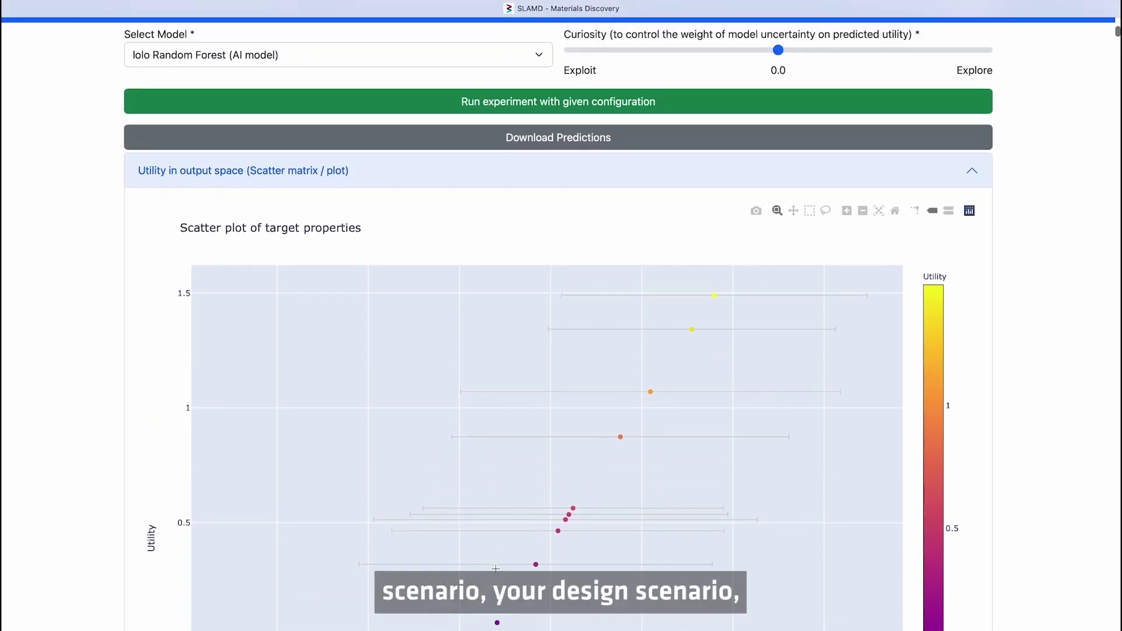
pyautogui.scroll(2, 496, 568)
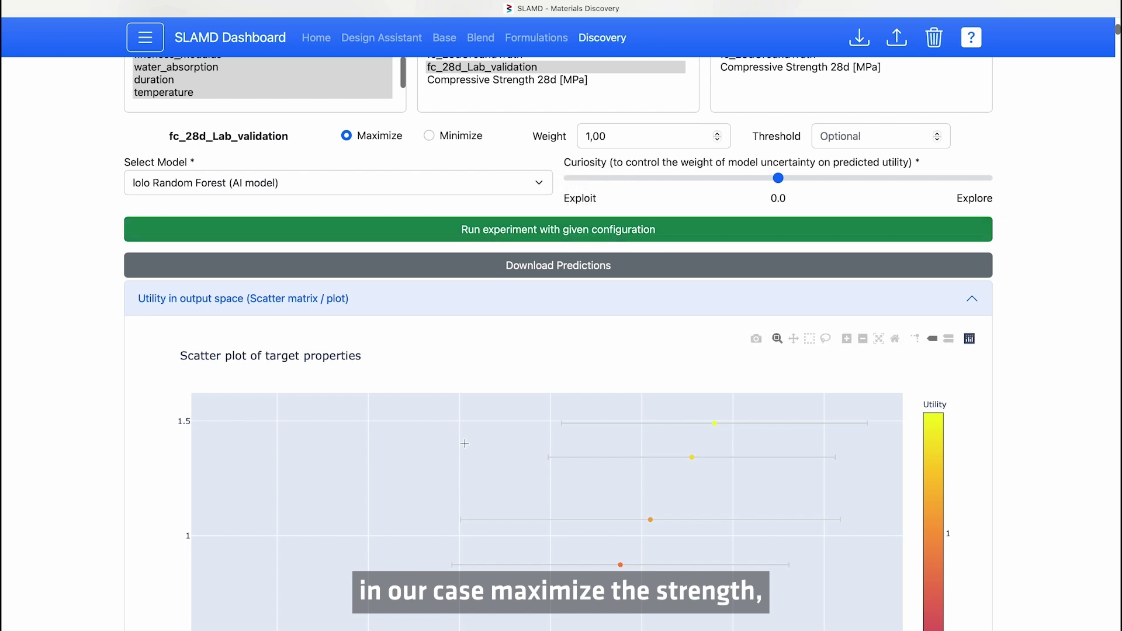
pyautogui.scroll(-5, 464, 443)
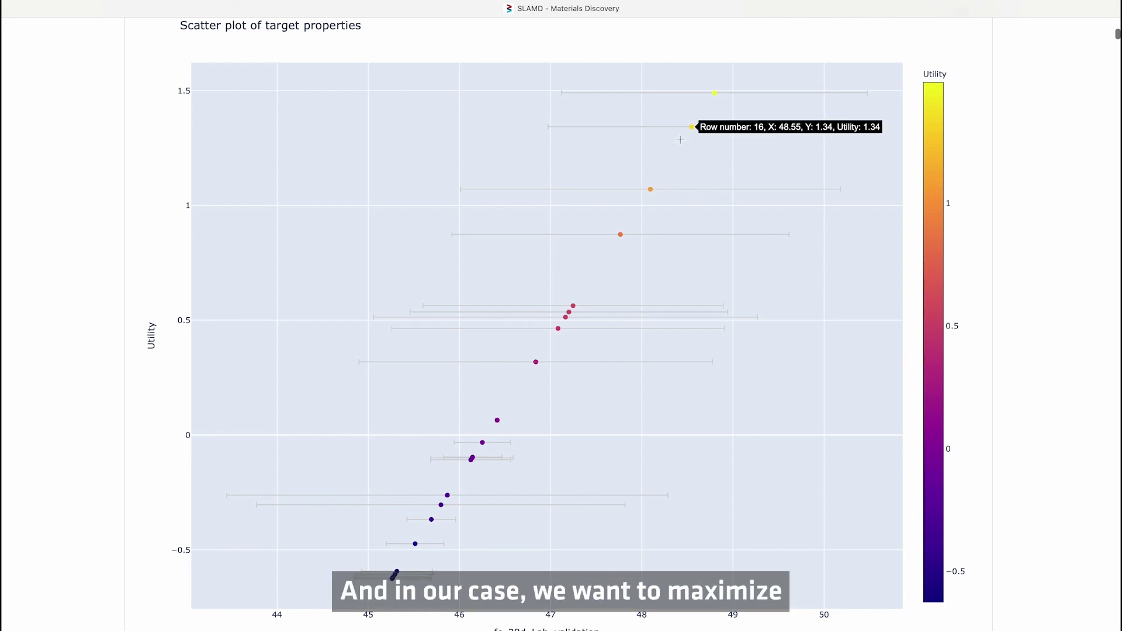
pyautogui.moveTo(715, 92)
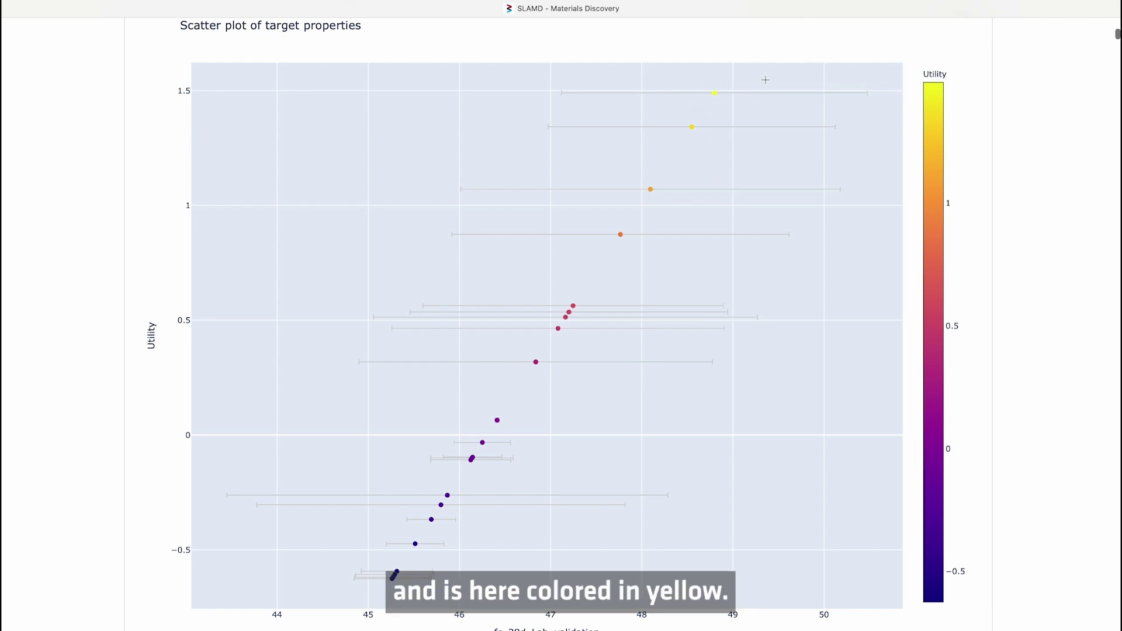
pyautogui.scroll(-2, 765, 79)
pyautogui.scroll(5, 713, 162)
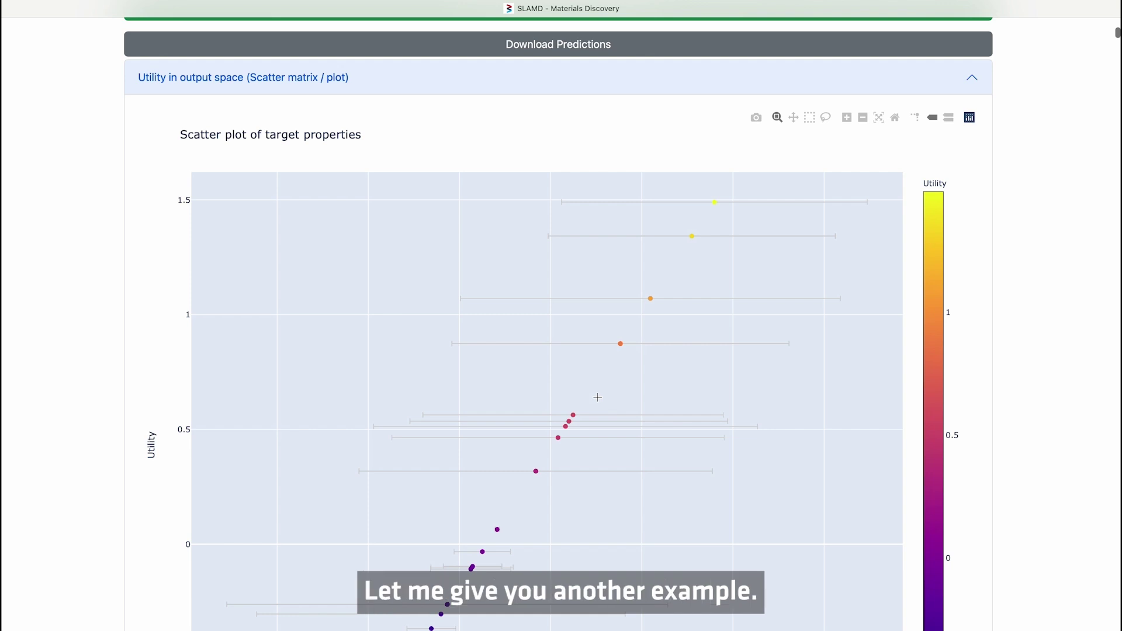
# - Set the threshold for fc_28d_Lab_validation to 47 and run the experiment again
pyautogui.scroll(8, 597, 398)
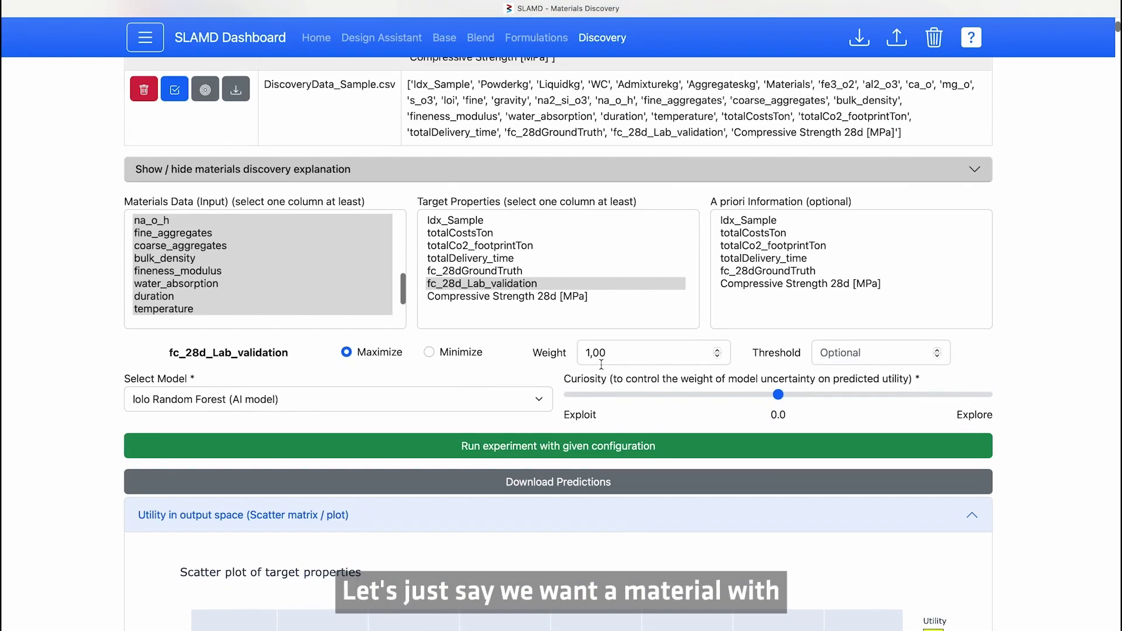
pyautogui.click(842, 353)
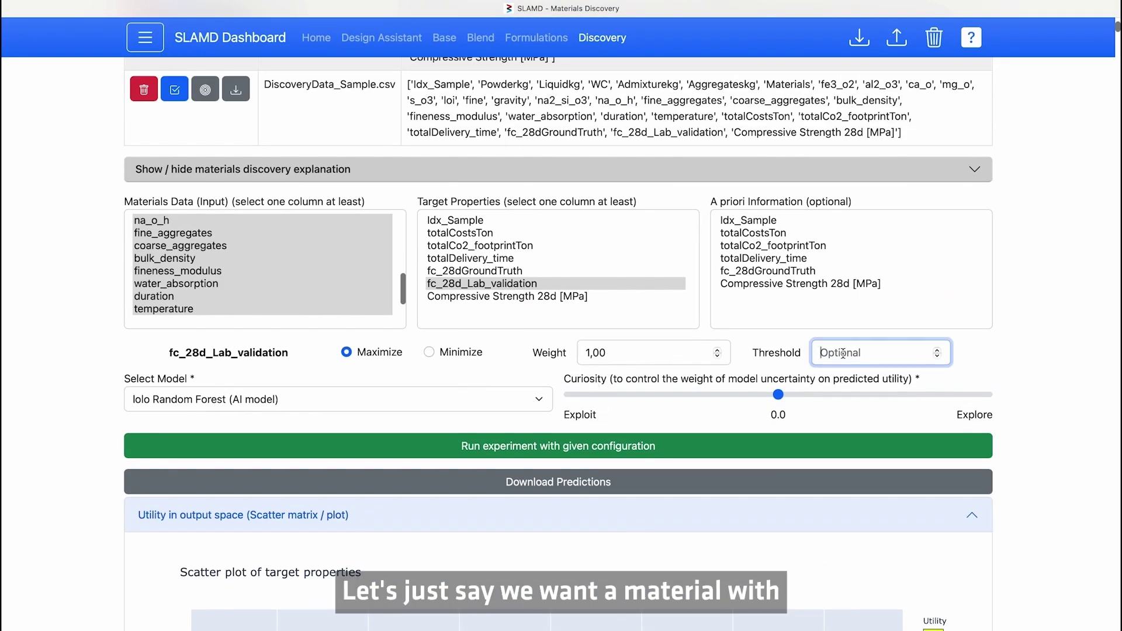
pyautogui.write('47')
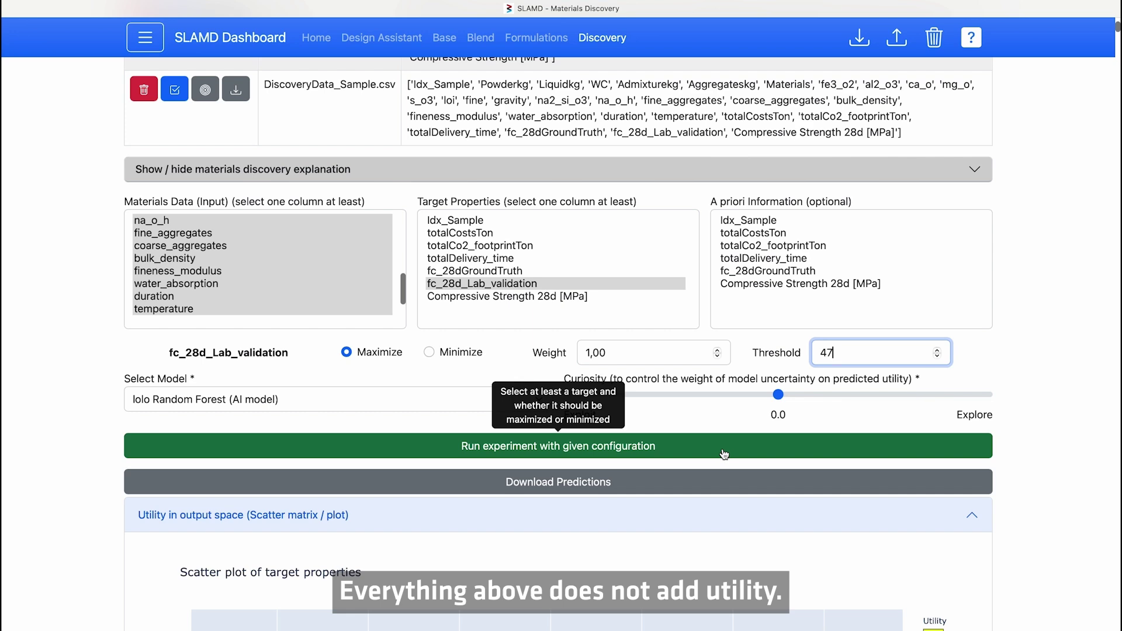
pyautogui.scroll(3, 725, 456)
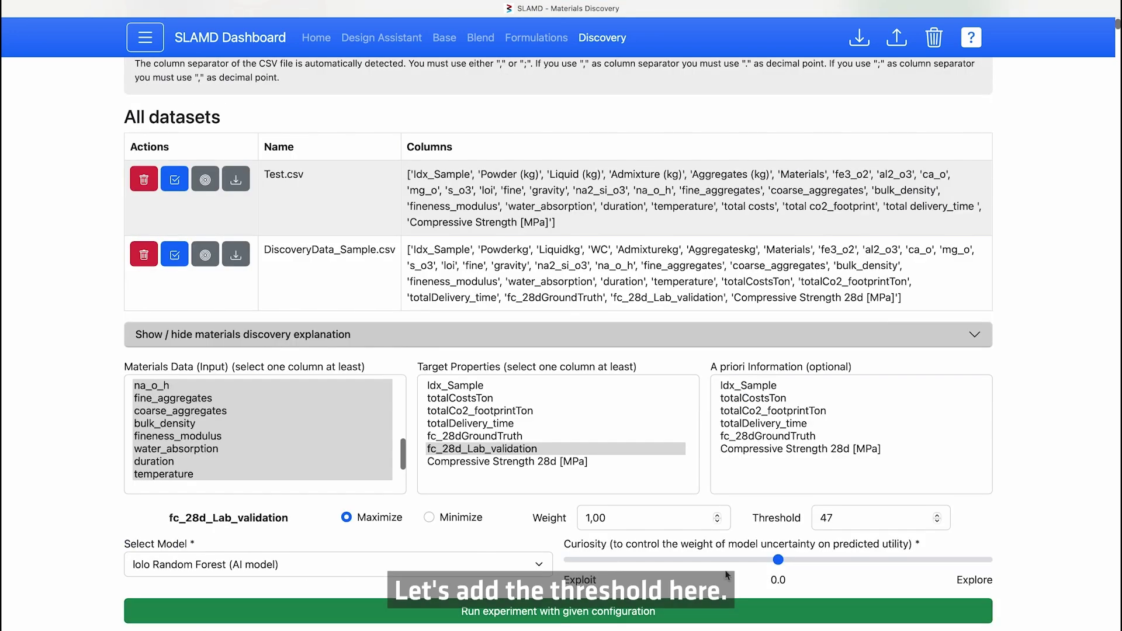
pyautogui.scroll(-10, 724, 574)
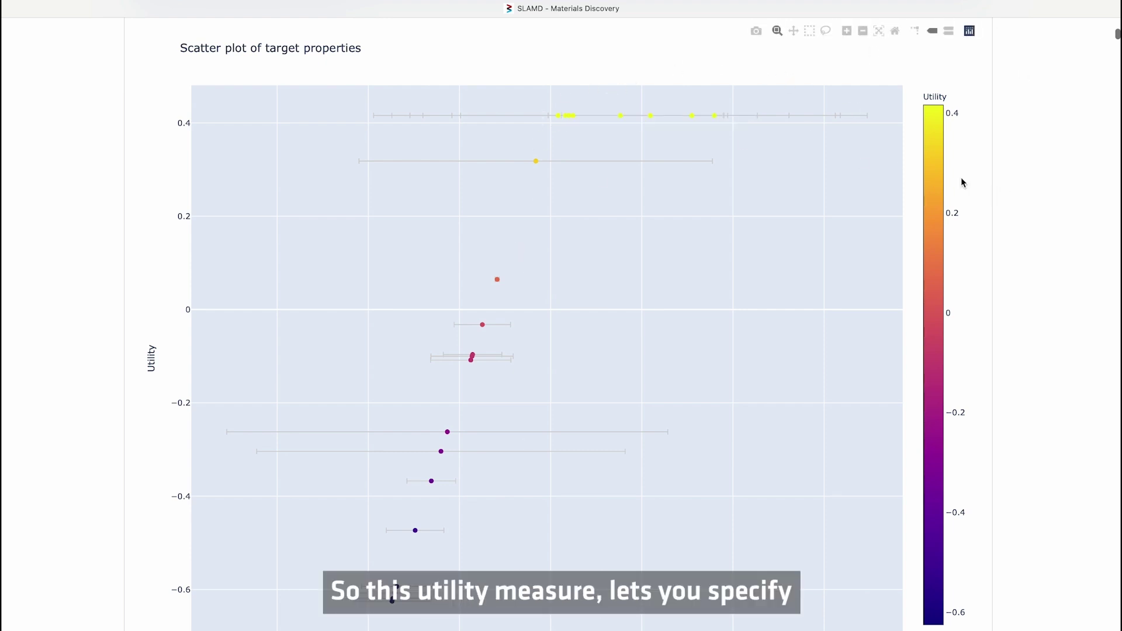
# - Add totalCo2_footprintTon as a priori information with the Minimize objective, and clear the threshold of fc_28d_Lab_validation
pyautogui.scroll(5, 827, 136)
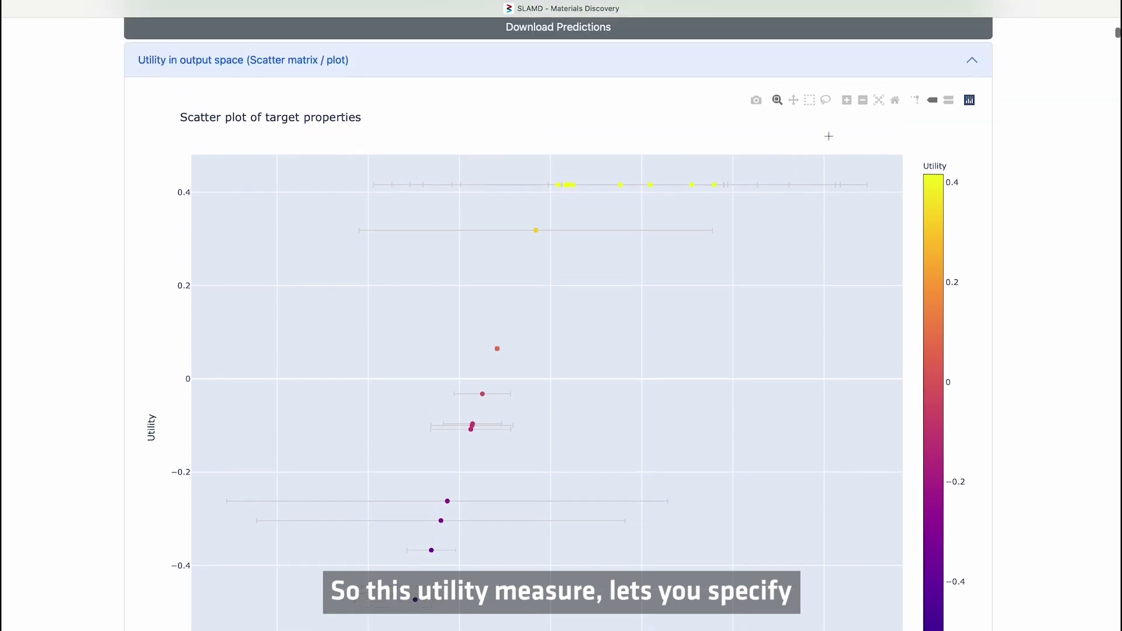
pyautogui.scroll(3, 744, 141)
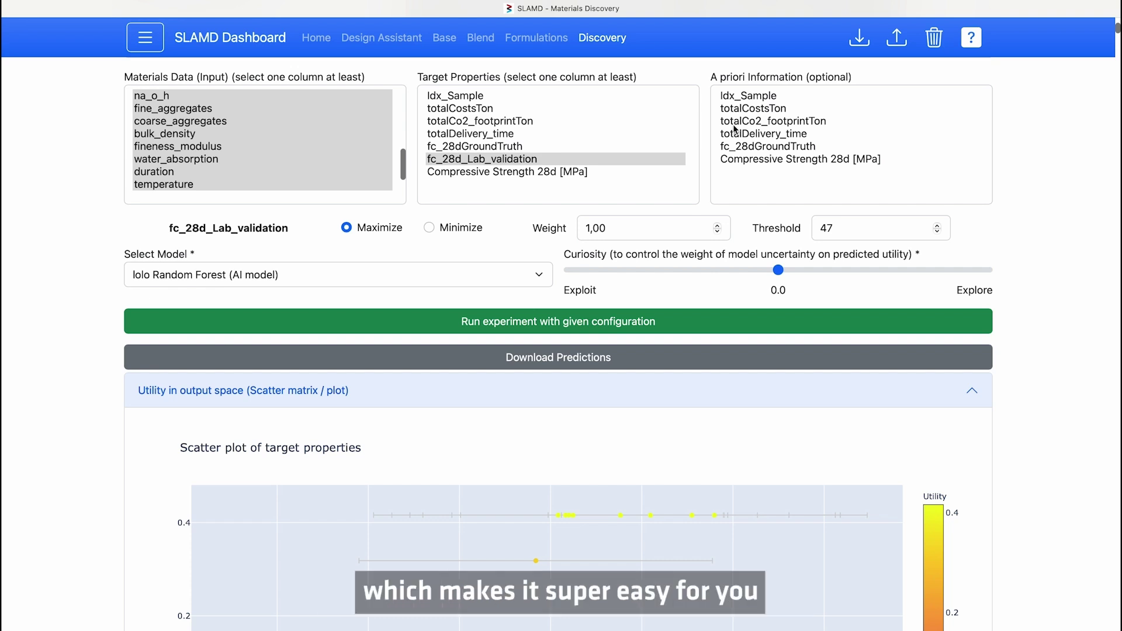
pyautogui.click(735, 123)
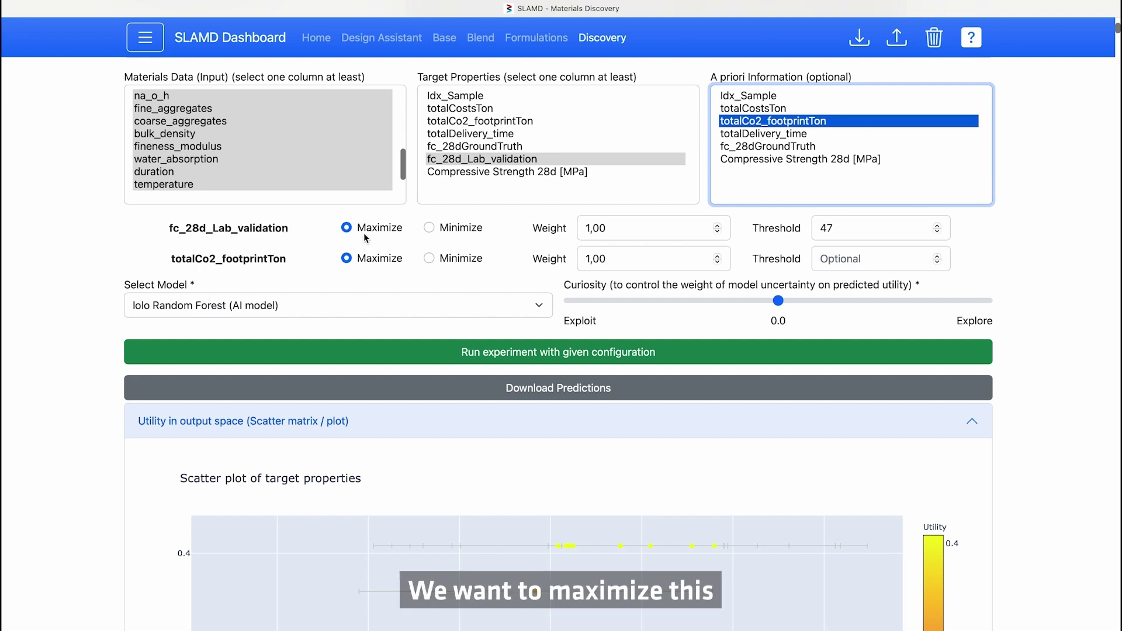
pyautogui.doubleClick(846, 226)
pyautogui.press('BackSpace')
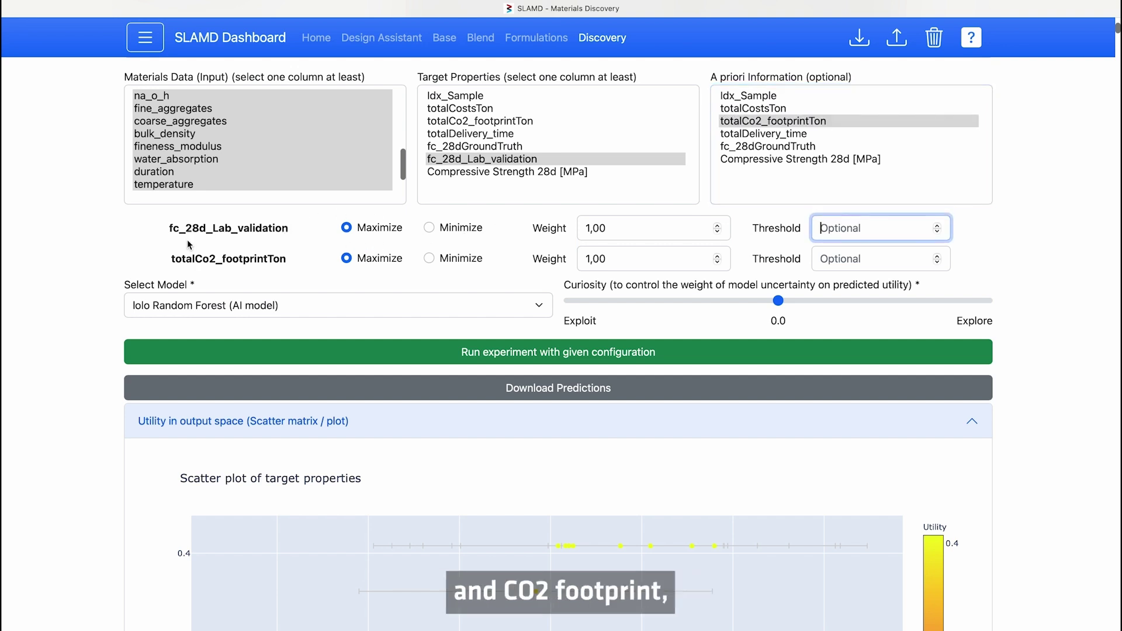
pyautogui.click(431, 259)
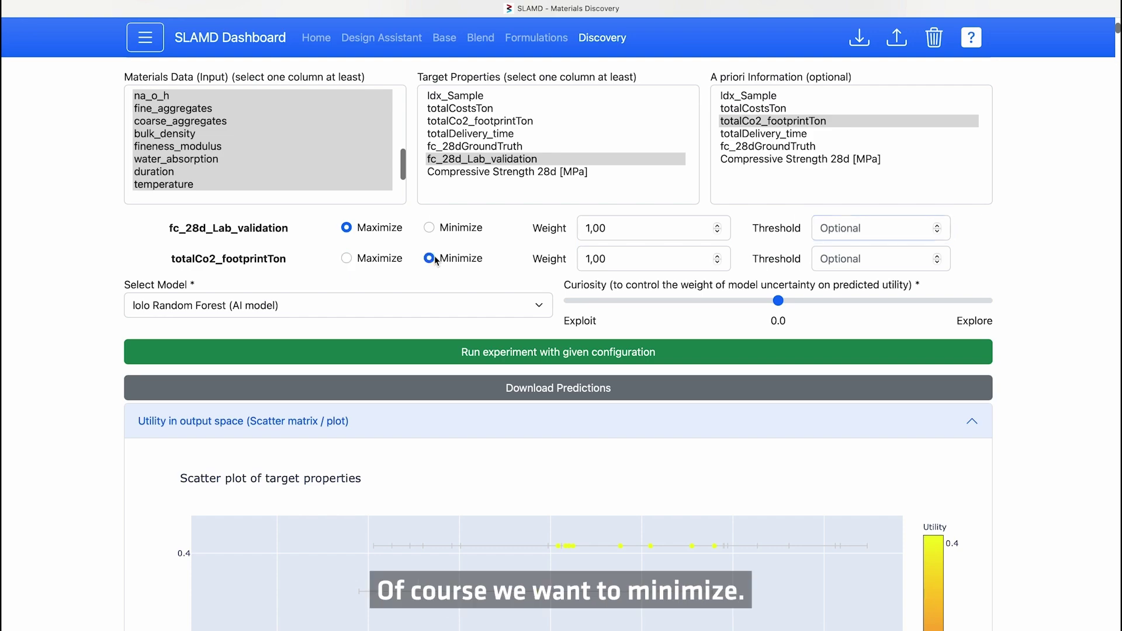
# - Run the experiment with both objectives and examine the scatter matrix of totalCo2_footprintTon against fc_28d_Lab_validation
pyautogui.click(443, 359)
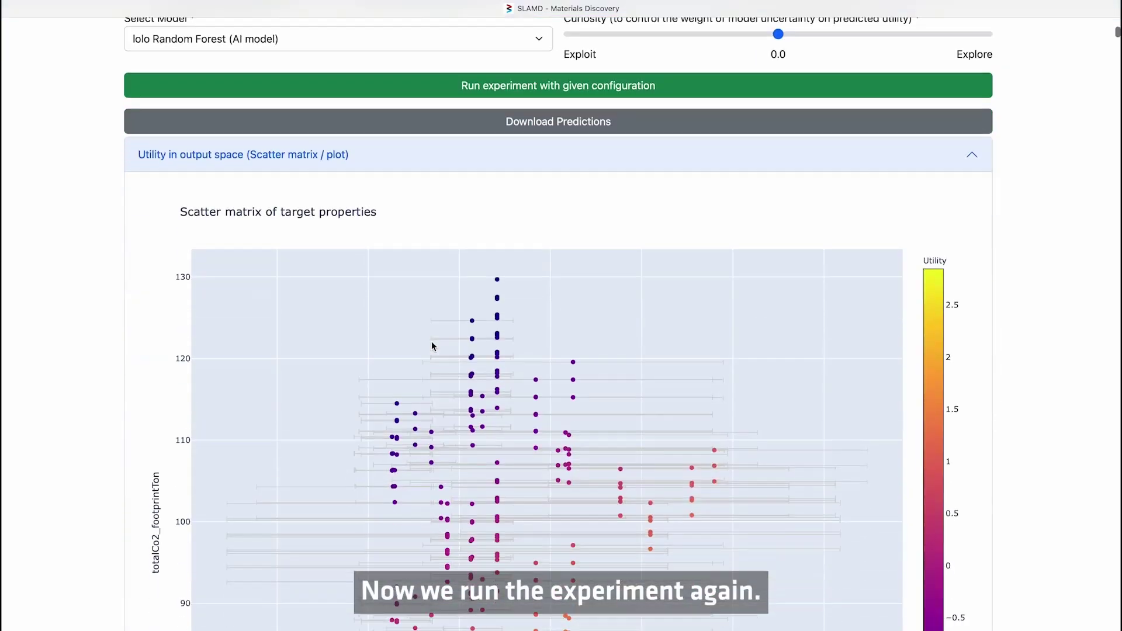
pyautogui.scroll(-3, 433, 347)
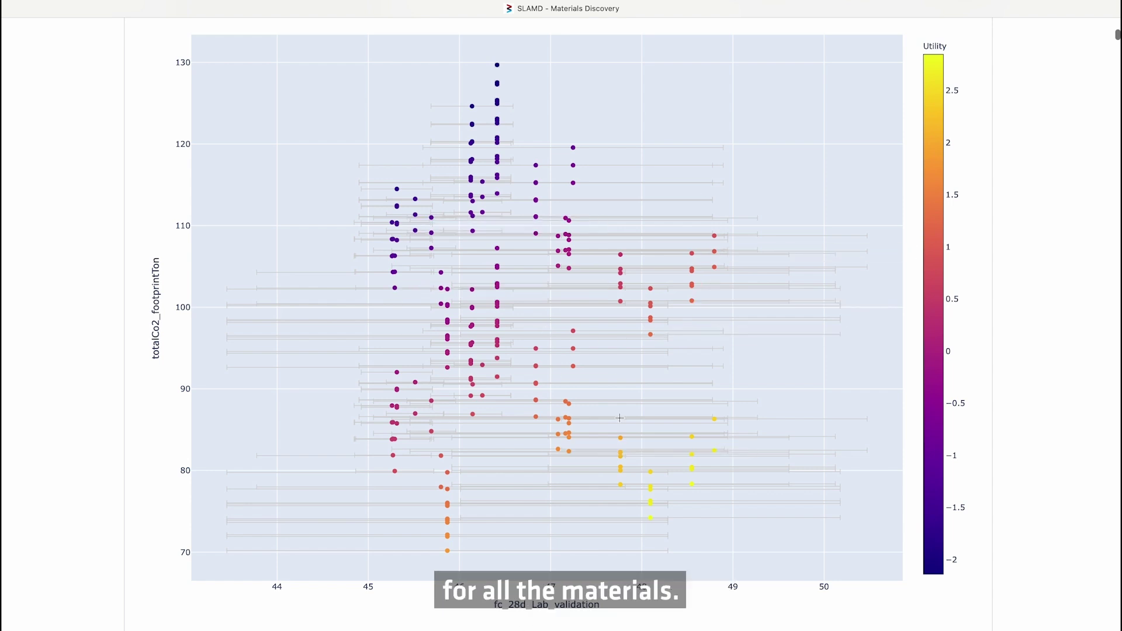
pyautogui.moveTo(640, 509)
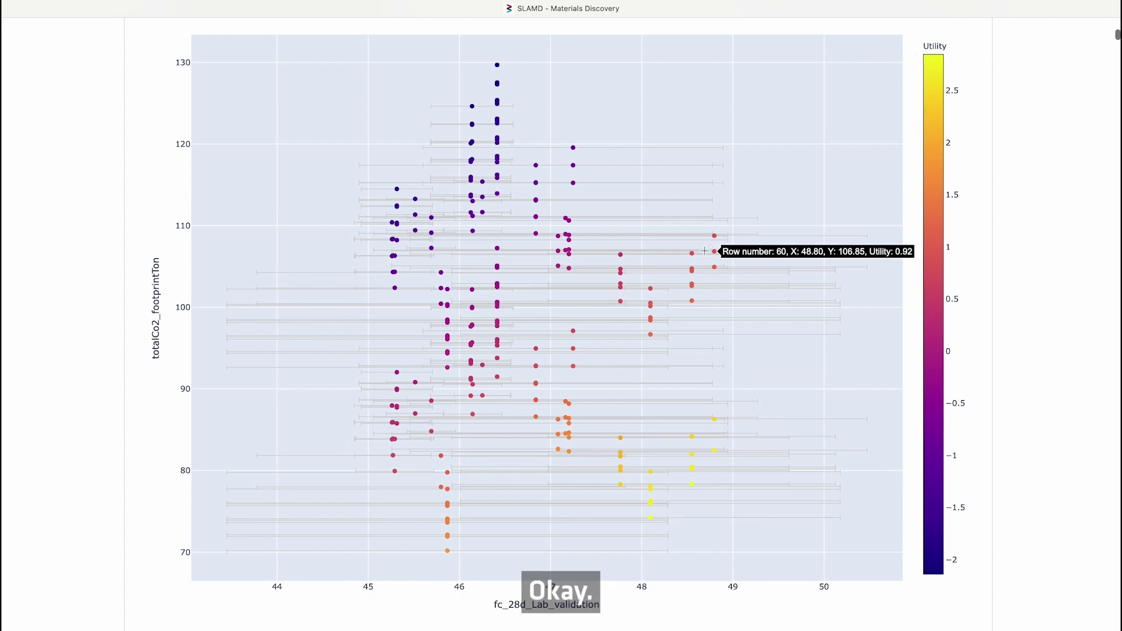
pyautogui.scroll(1, 704, 250)
pyautogui.scroll(10, 704, 251)
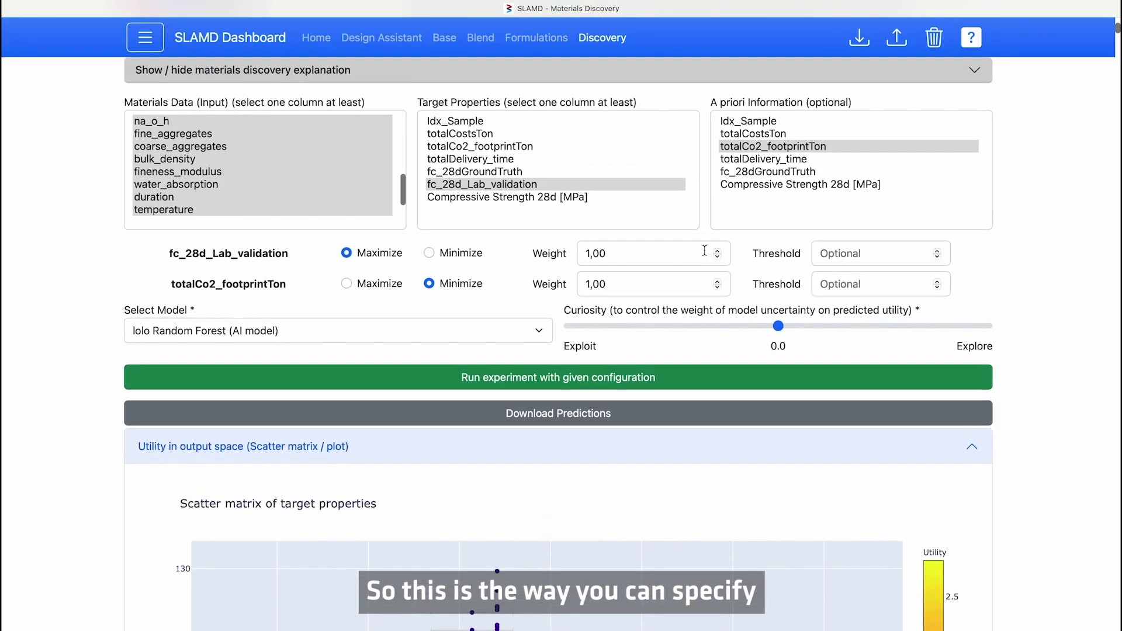
# - Remove totalCo2_footprintTon from the a priori information and run the experiment with only fc_28d_Lab_validation maximized
pyautogui.click(670, 177)
pyautogui.click(650, 190)
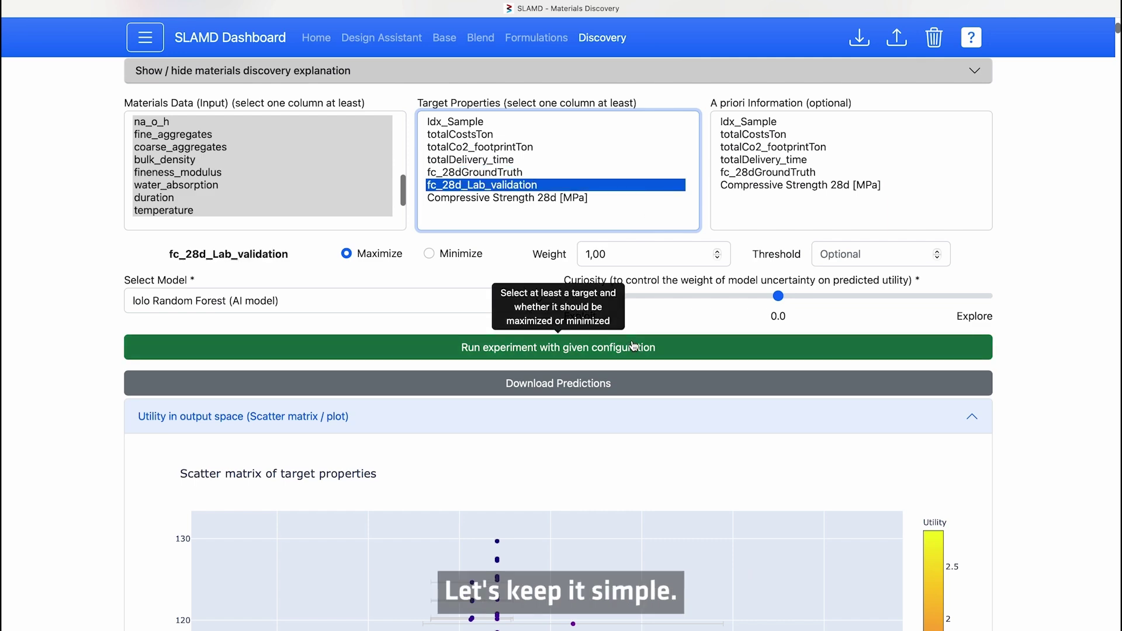
pyautogui.click(692, 349)
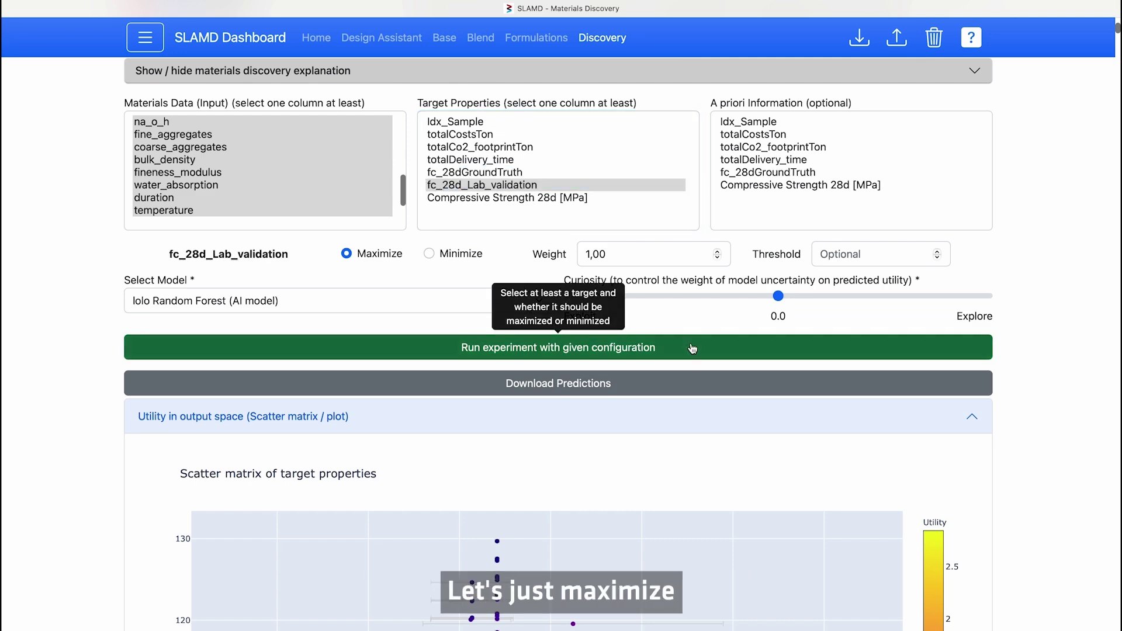
pyautogui.scroll(3, 693, 349)
pyautogui.scroll(-9, 559, 387)
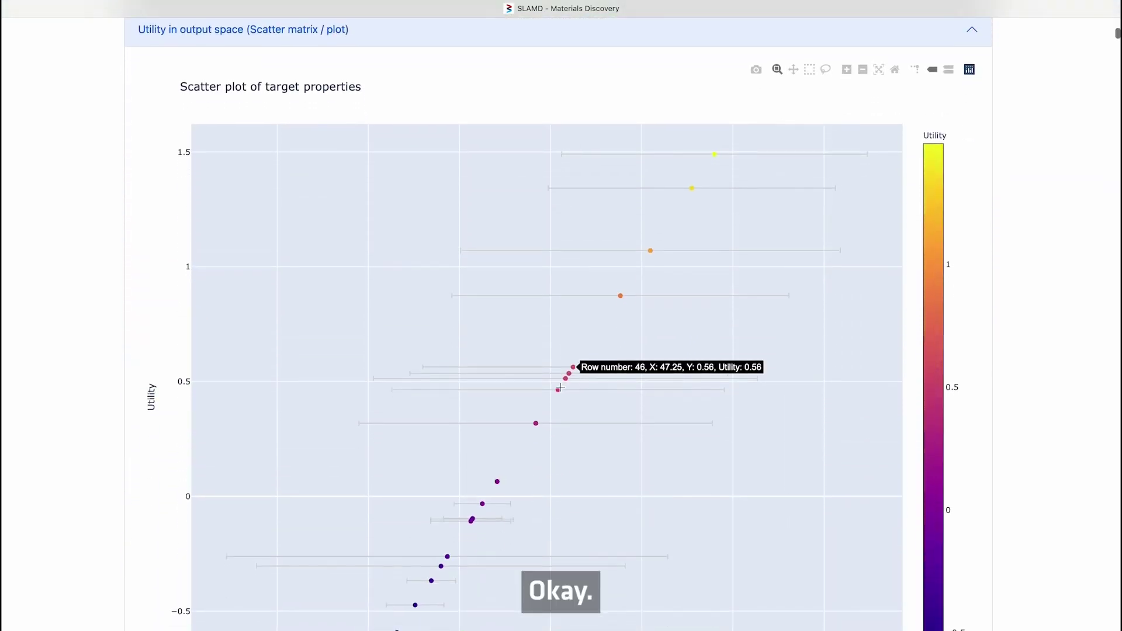
# - Set the curiosity to 1, towards Explore, and run the experiment again
pyautogui.scroll(5, 561, 388)
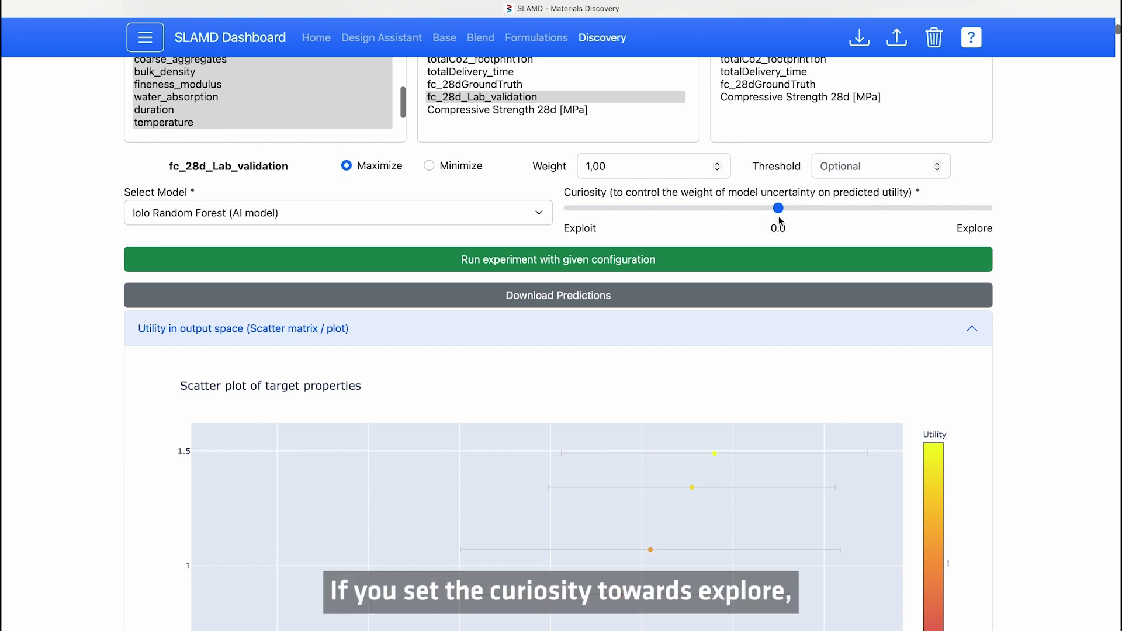
pyautogui.moveTo(778, 209); pyautogui.dragTo(881, 223)
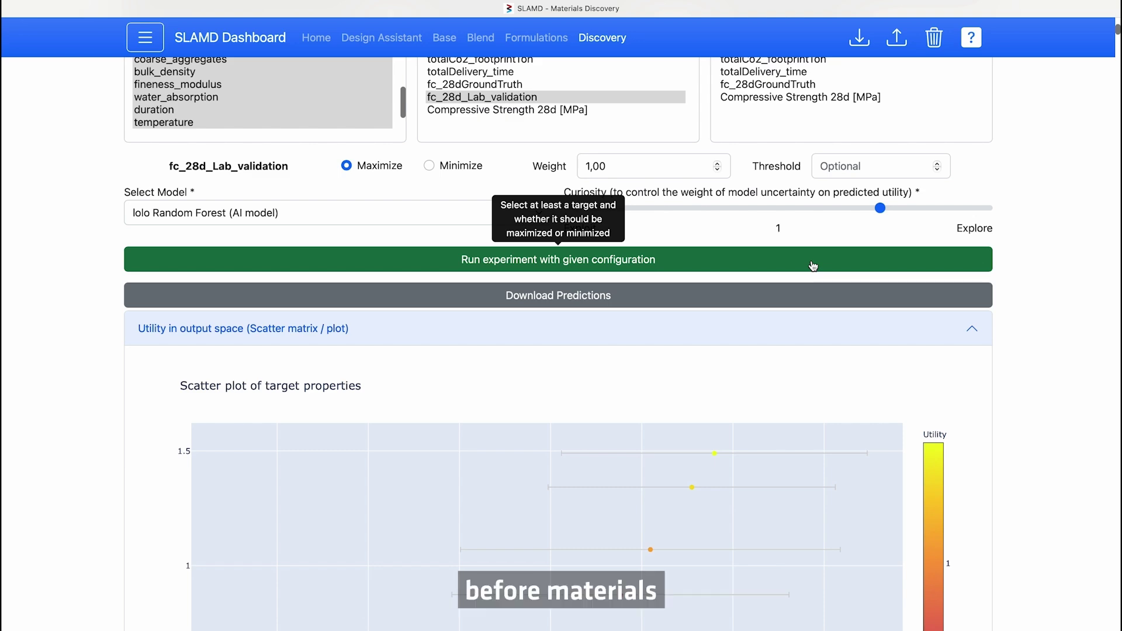
pyautogui.scroll(6, 813, 266)
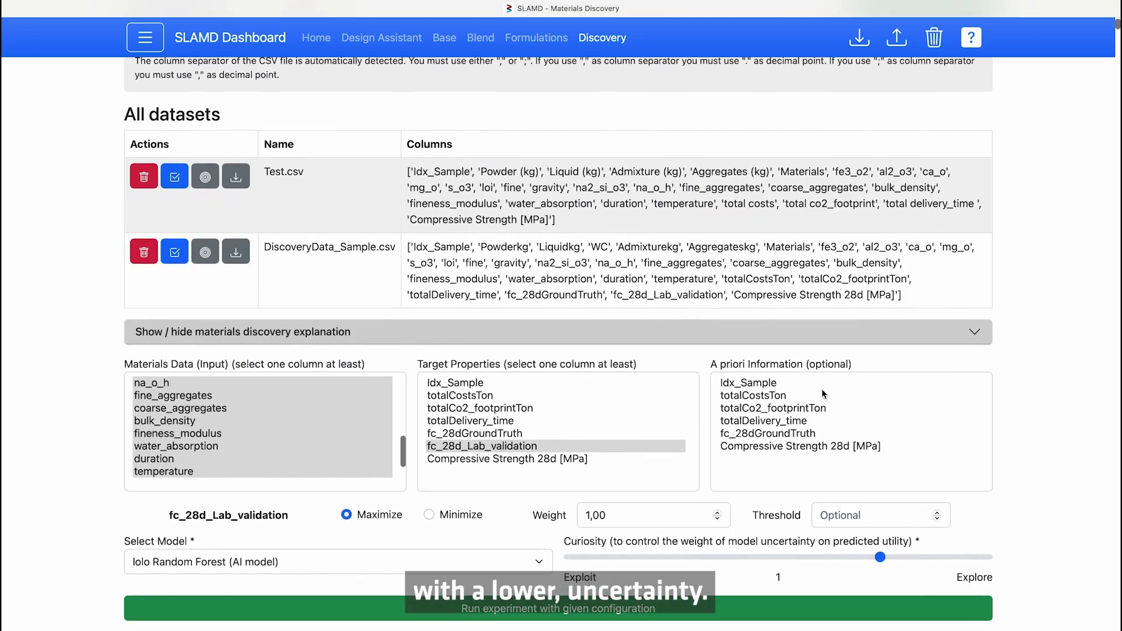
pyautogui.scroll(-2, 808, 581)
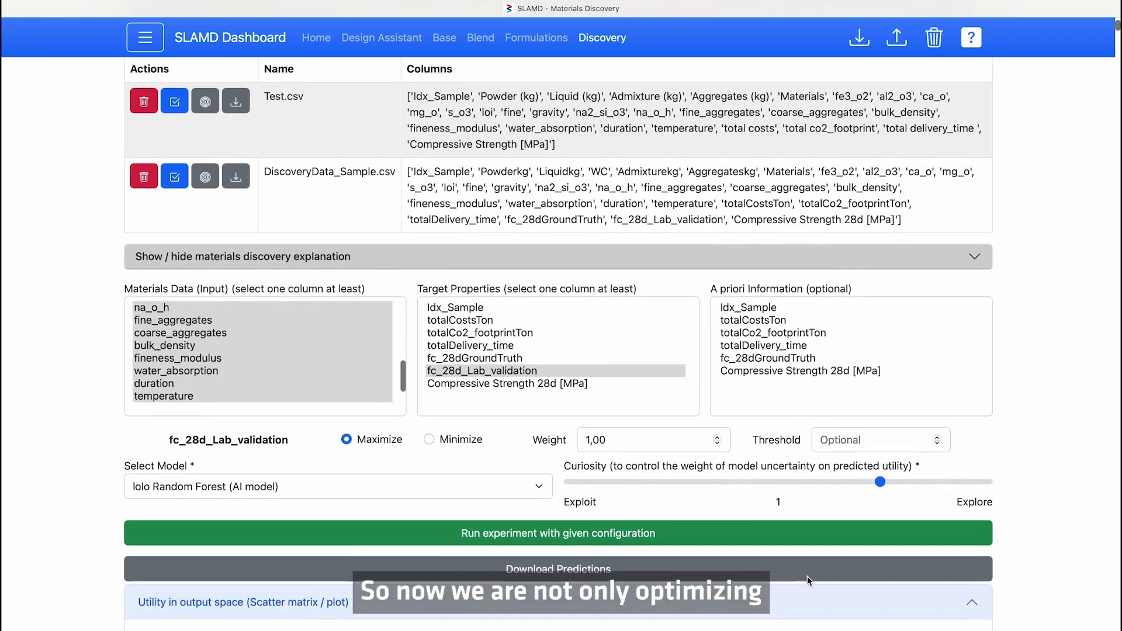
# - Examine the scatter plot of utility against fc_28d_Lab_validation, comparing the uncertainty bars of high-utility and low-utility points
pyautogui.scroll(-8, 808, 581)
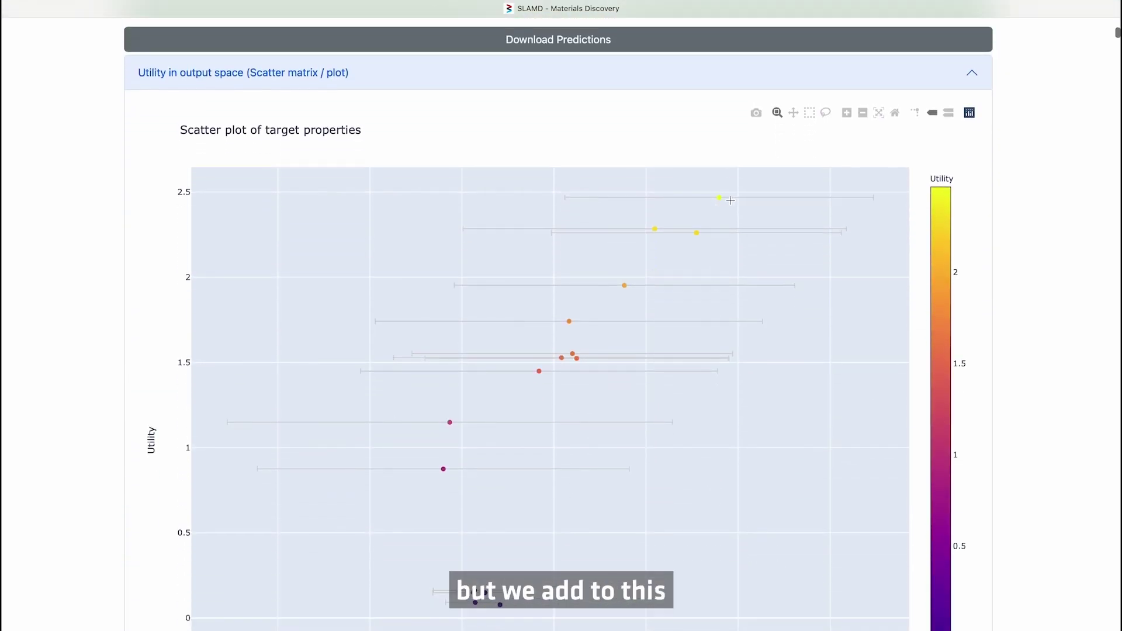
pyautogui.moveTo(748, 200)
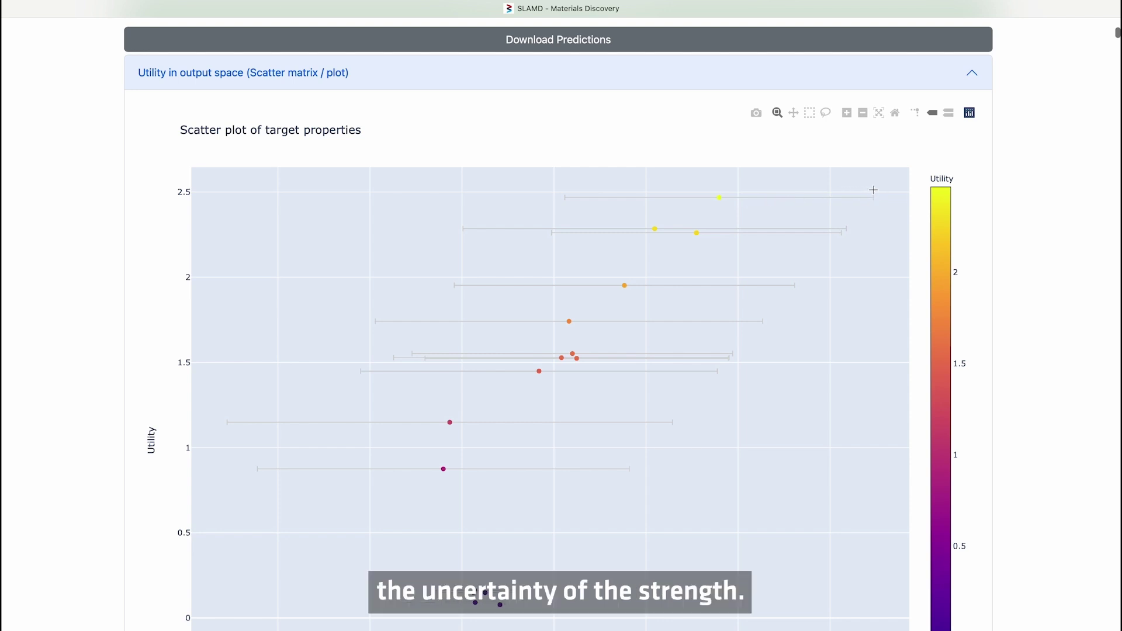
pyautogui.scroll(-1, 872, 196)
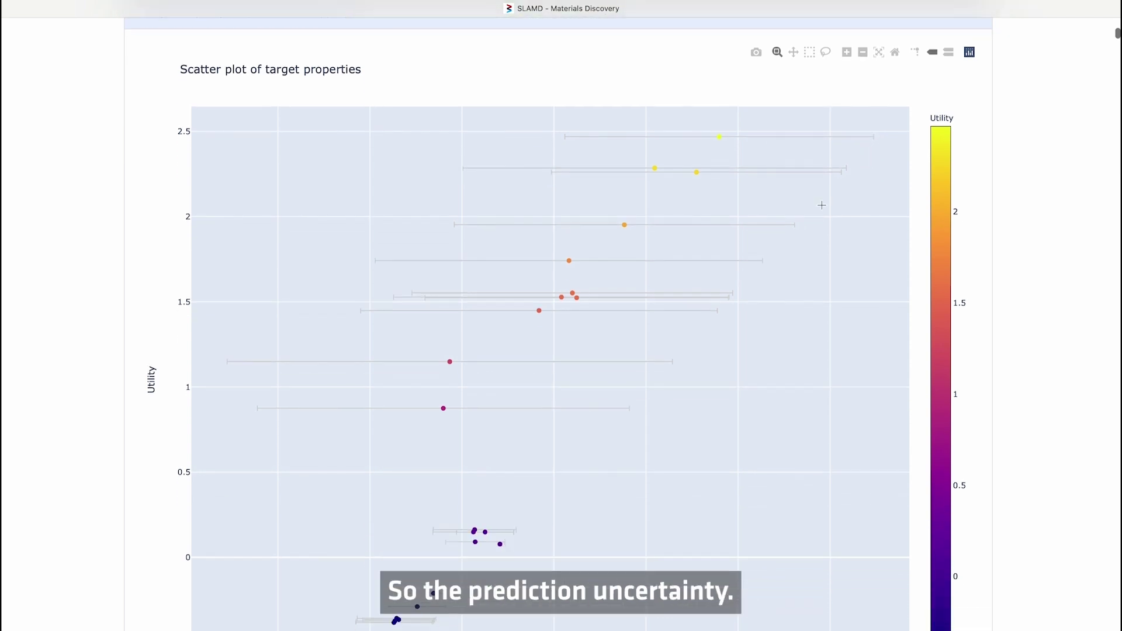
pyautogui.scroll(-1, 719, 287)
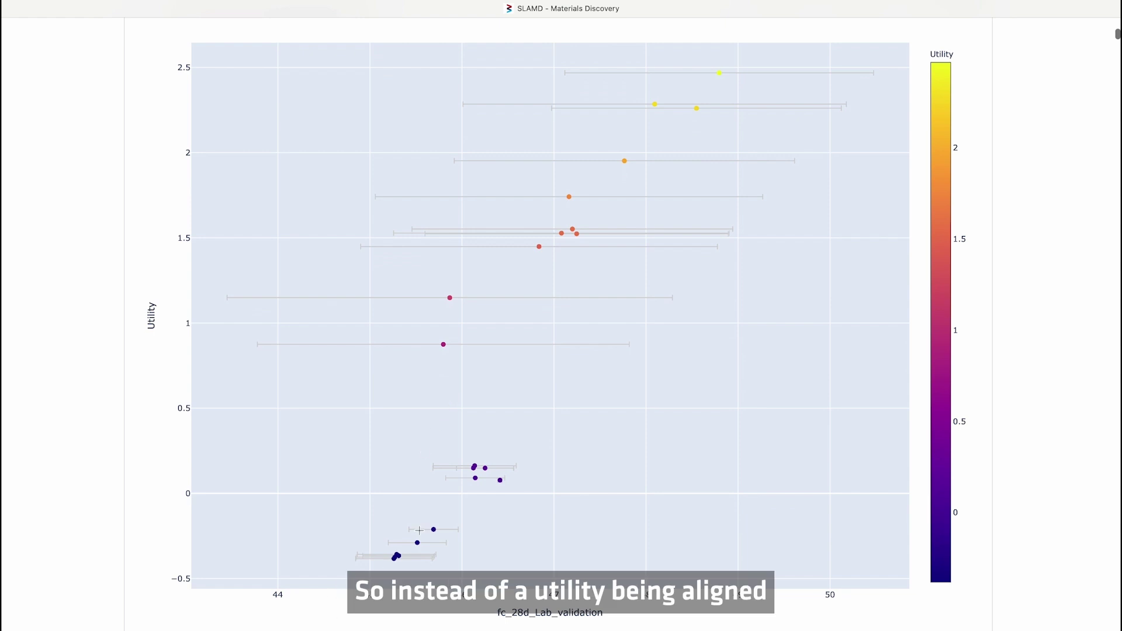
pyautogui.moveTo(478, 443)
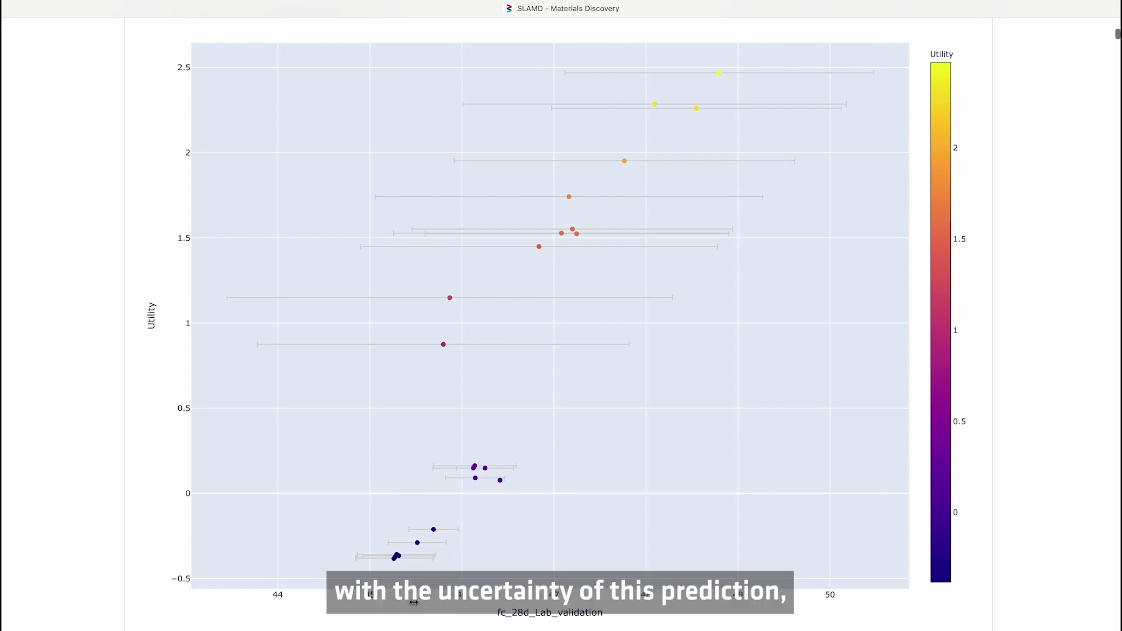
pyautogui.scroll(2, 413, 602)
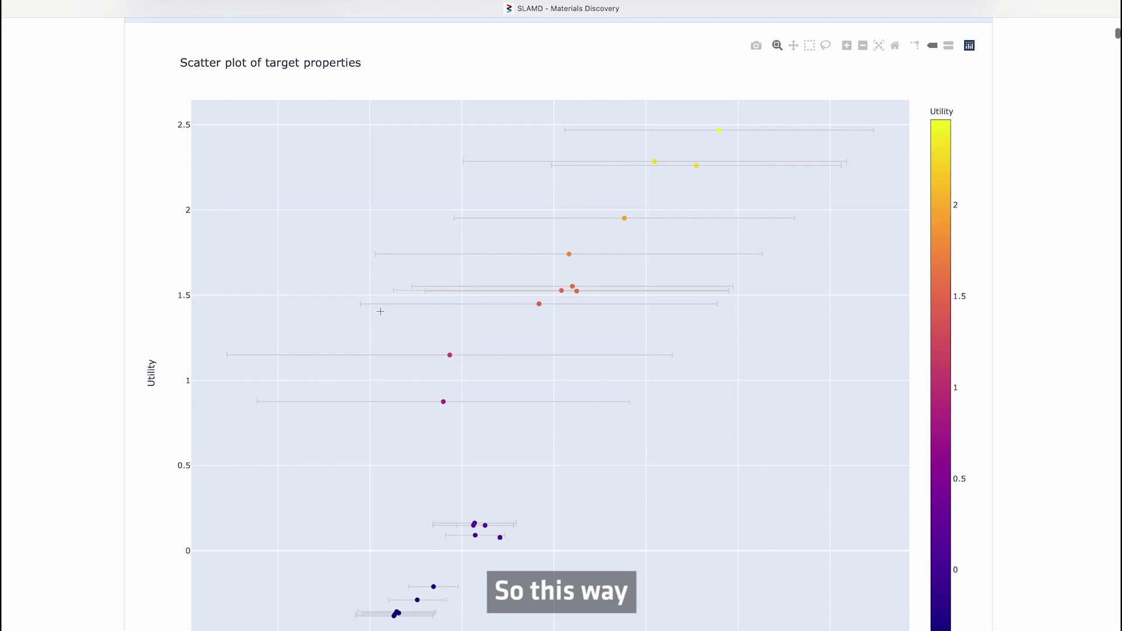
pyautogui.scroll(1, 380, 312)
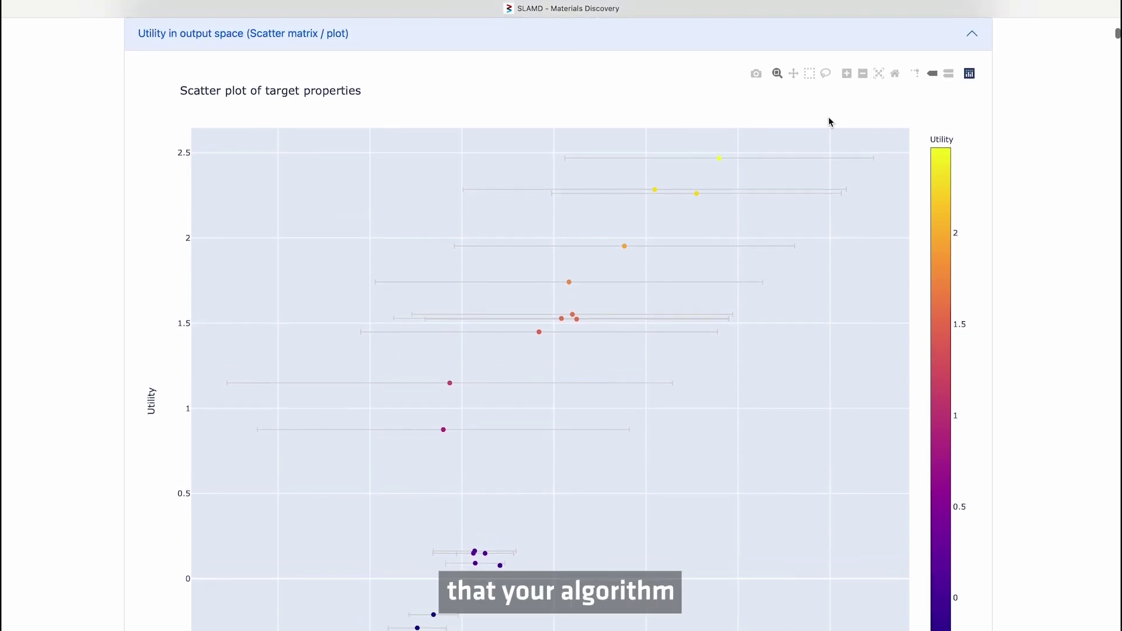
pyautogui.moveTo(723, 154)
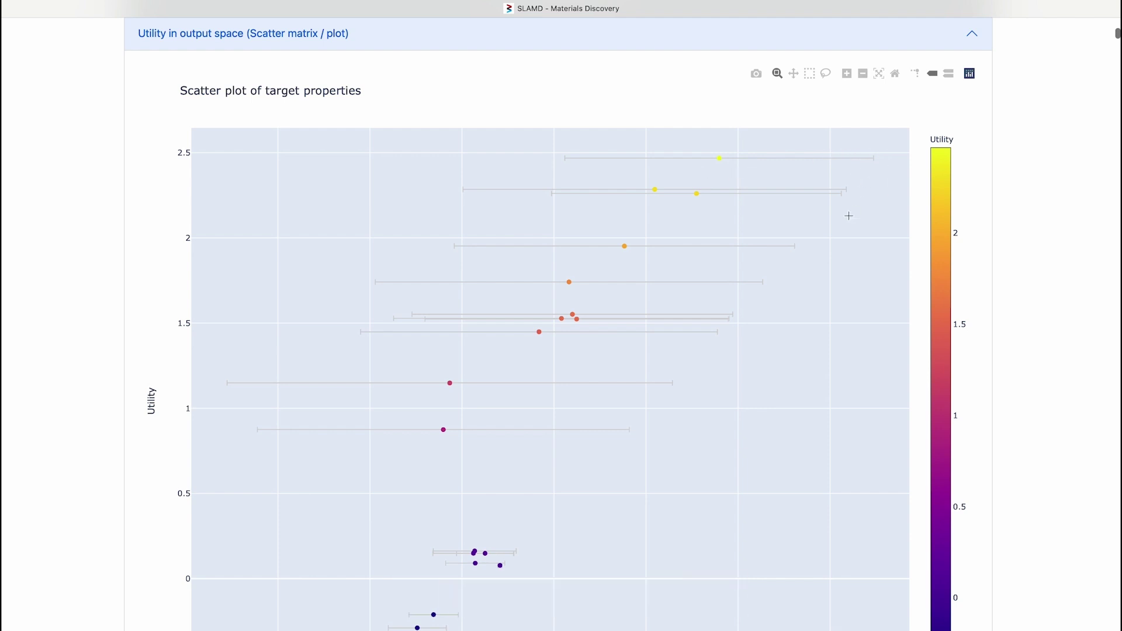
# - Review the utility, novelty and uncertainty columns for the first formulations in the dataset with predicted values
pyautogui.scroll(-5, 849, 216)
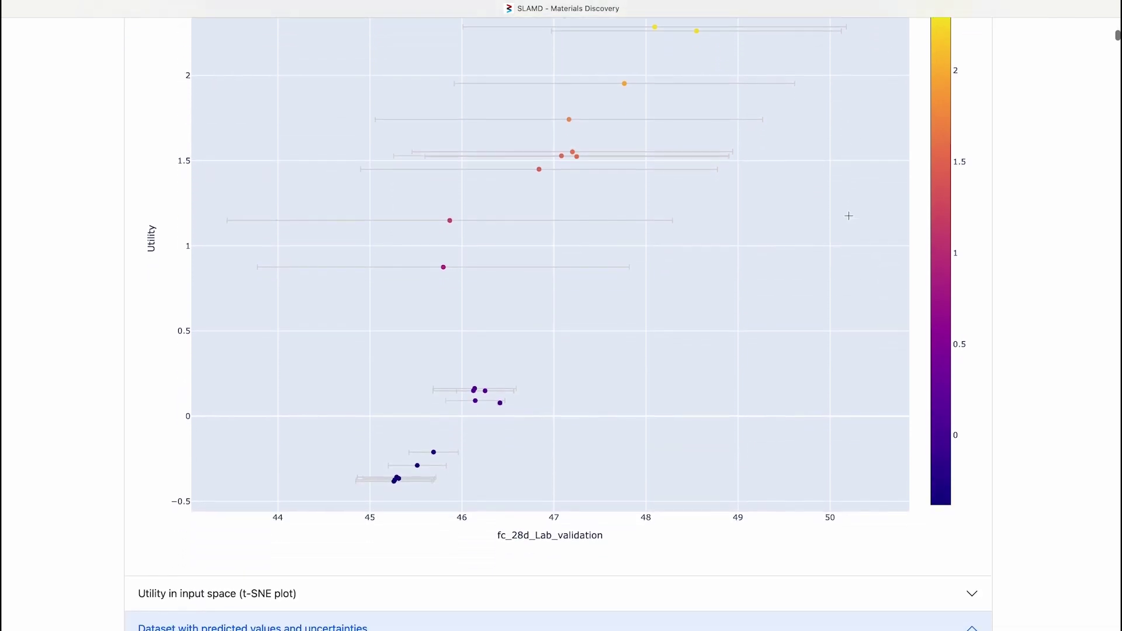
pyautogui.scroll(-5, 848, 215)
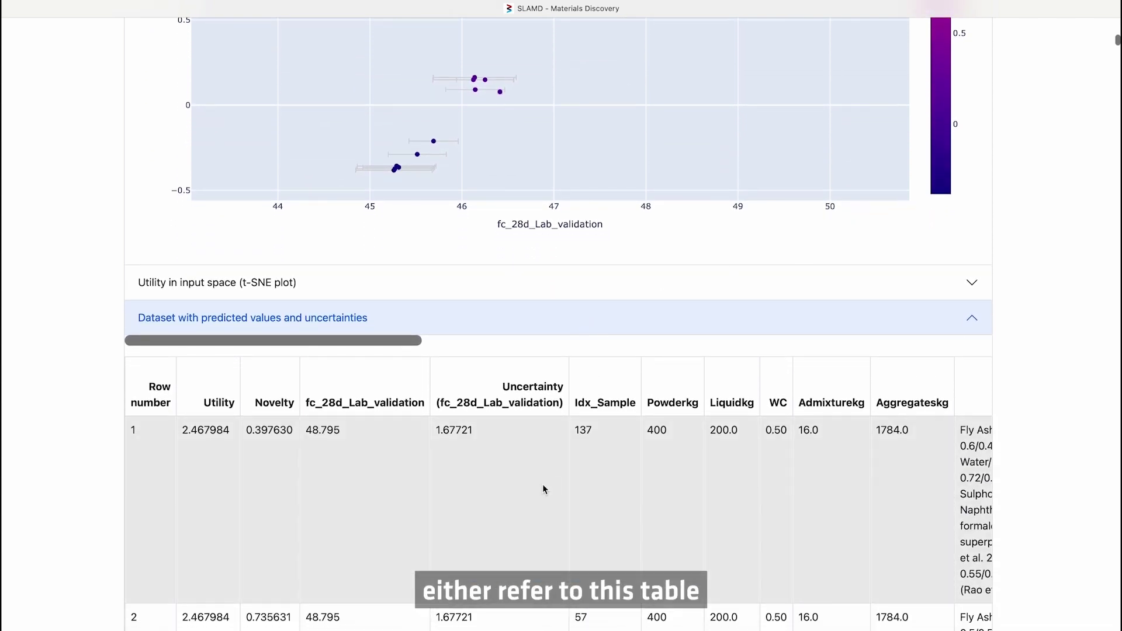
pyautogui.scroll(-1, 544, 489)
pyautogui.scroll(-4, 542, 485)
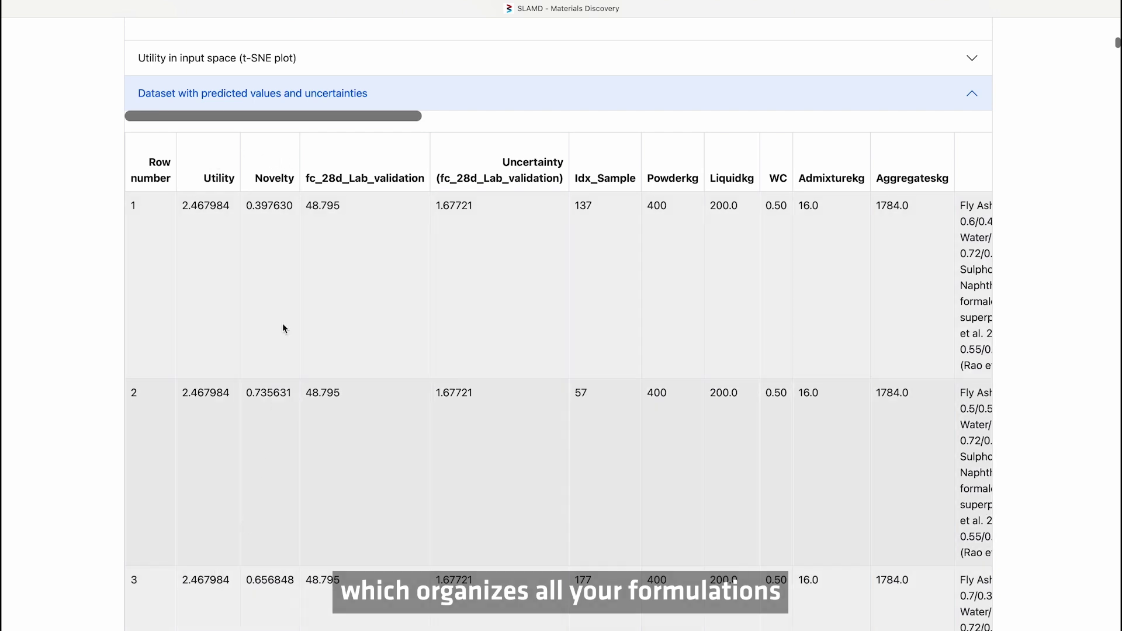
pyautogui.scroll(-1, 144, 287)
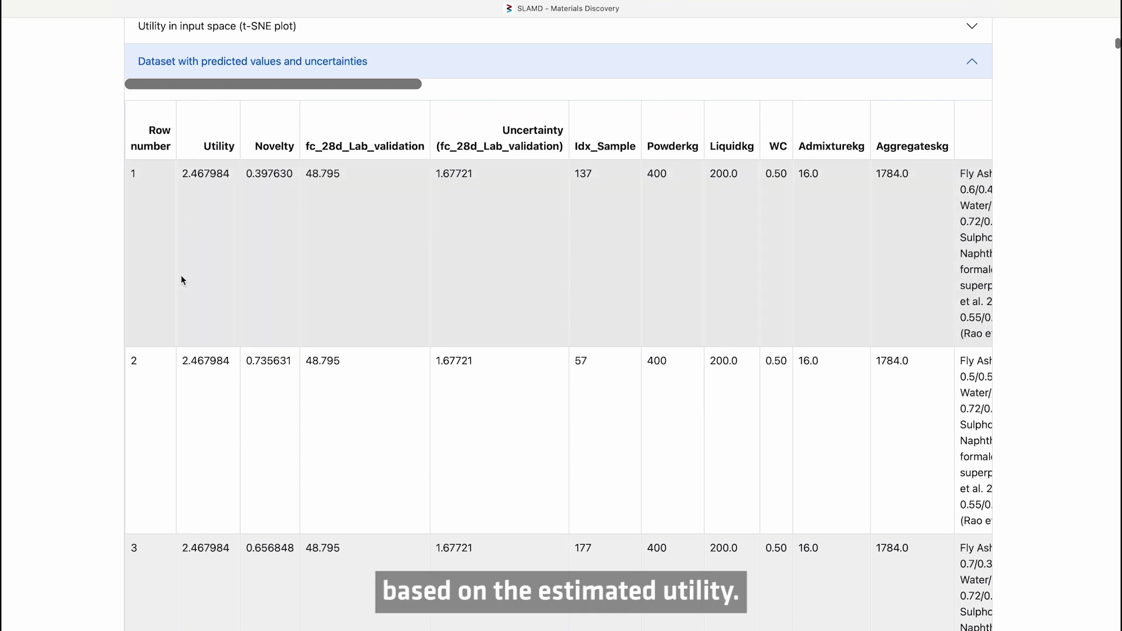
# - Expand the t-SNE plot of utility in input space and inspect the points marked as labelled
pyautogui.scroll(3, 181, 276)
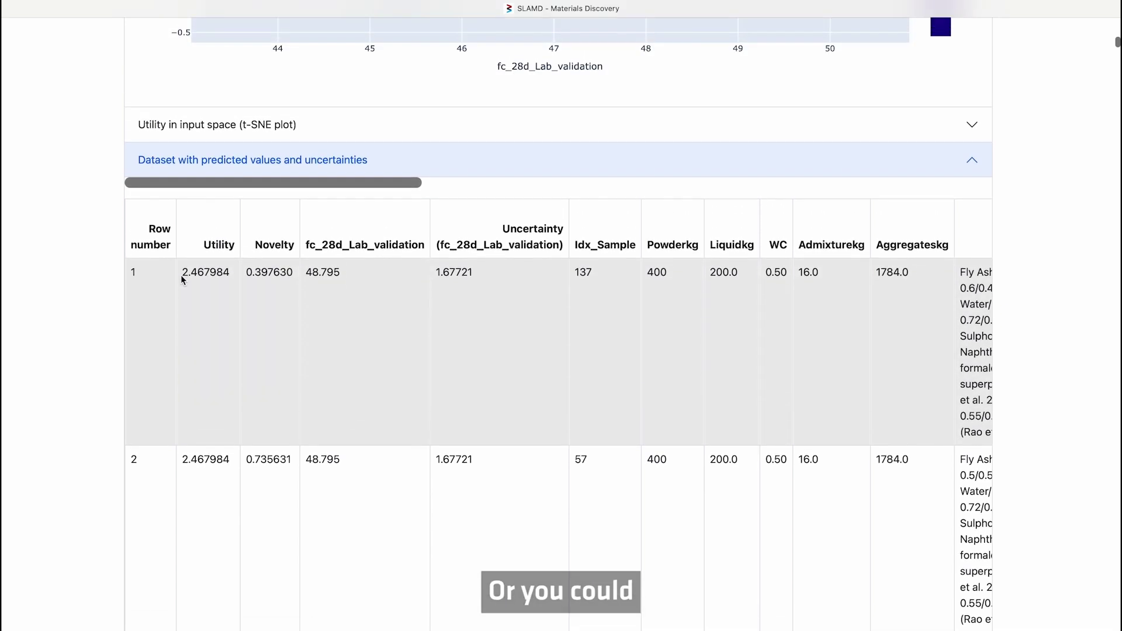
pyautogui.click(298, 125)
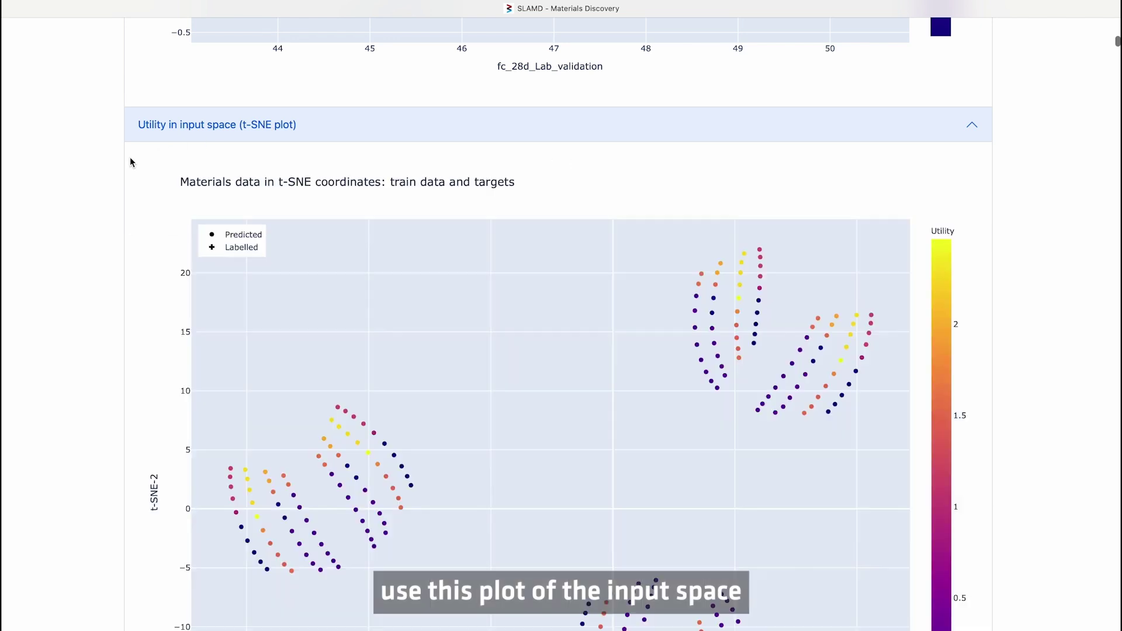
pyautogui.scroll(-3, 102, 176)
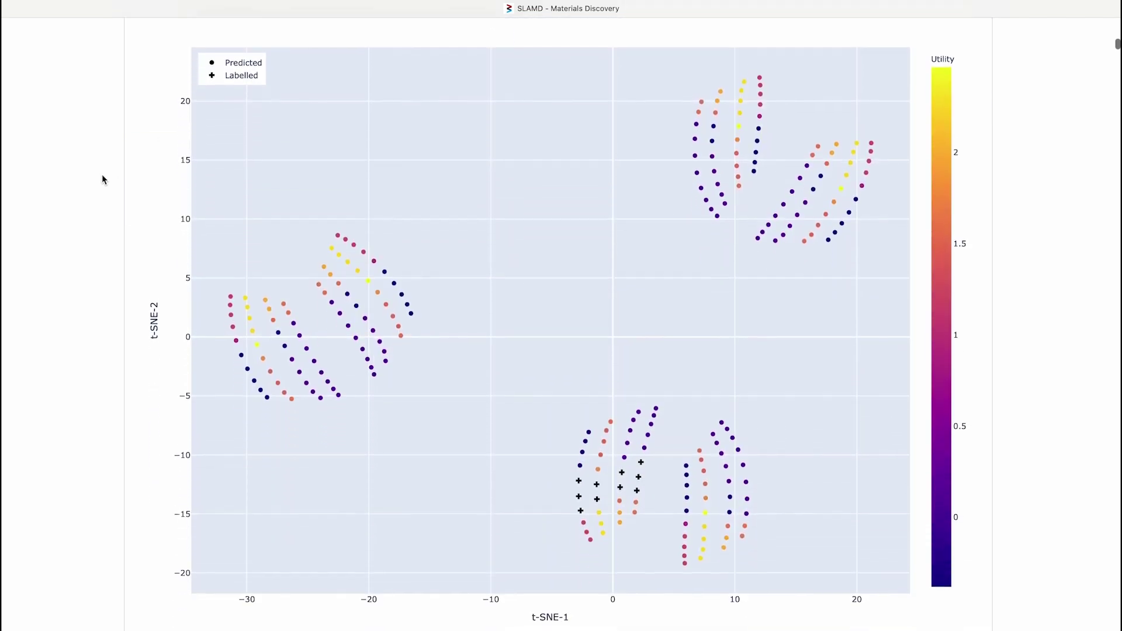
pyautogui.scroll(1, 102, 174)
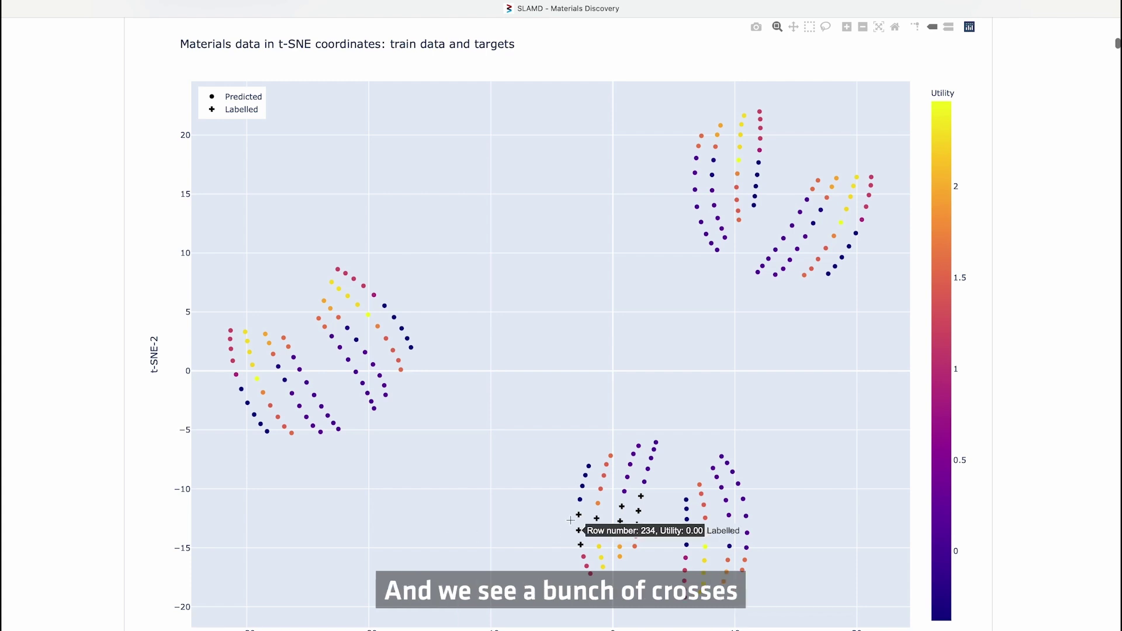
pyautogui.moveTo(579, 546)
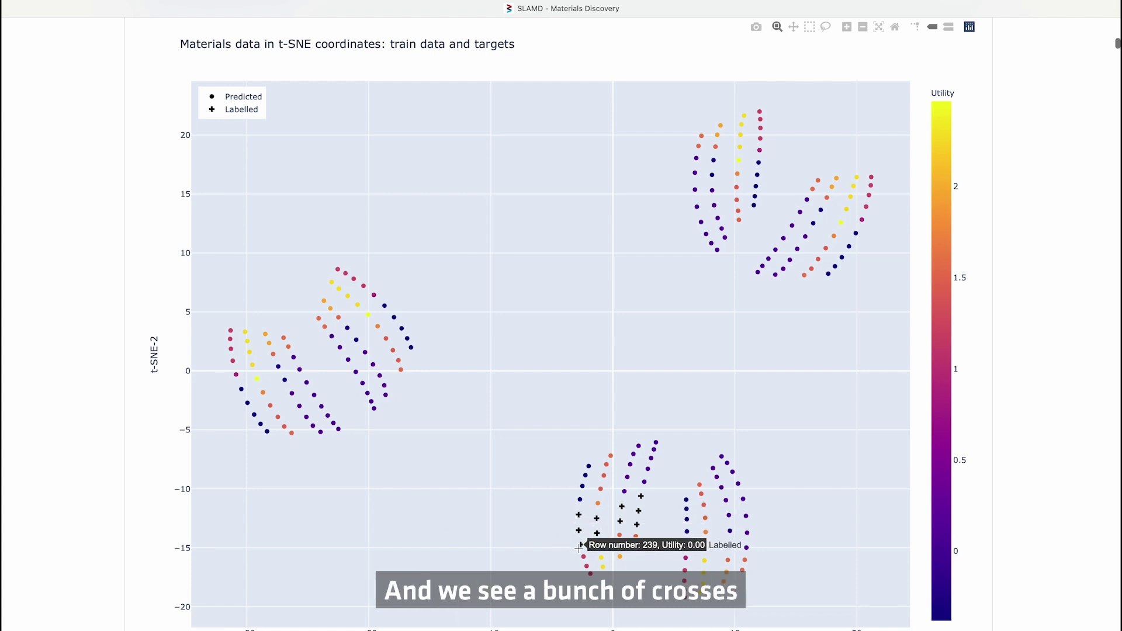
pyautogui.moveTo(640, 511)
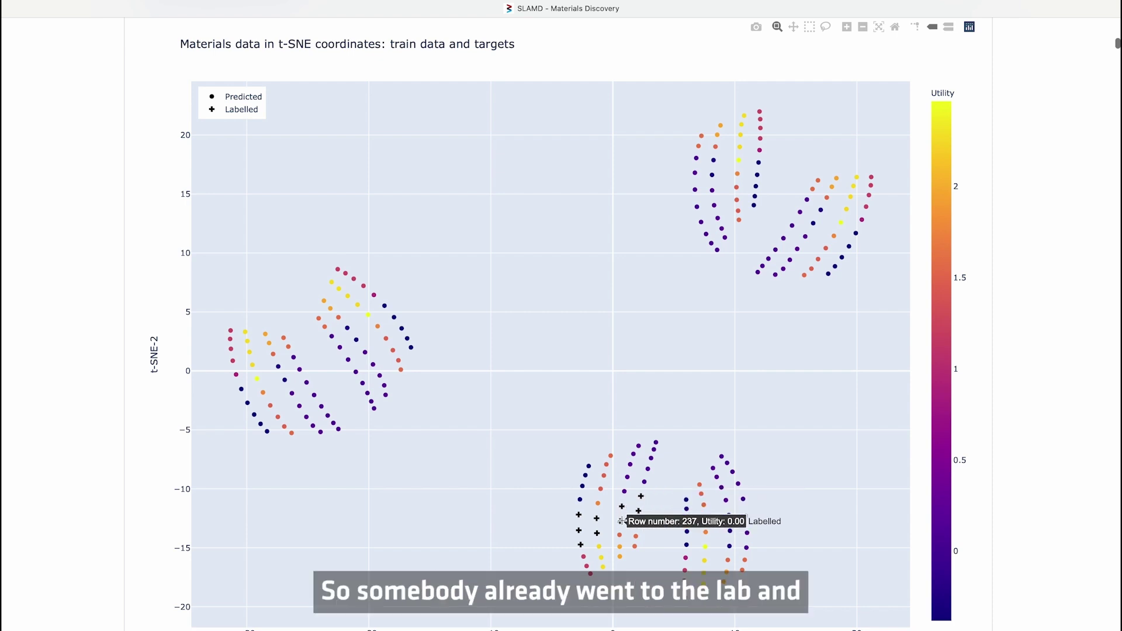
pyautogui.moveTo(577, 522)
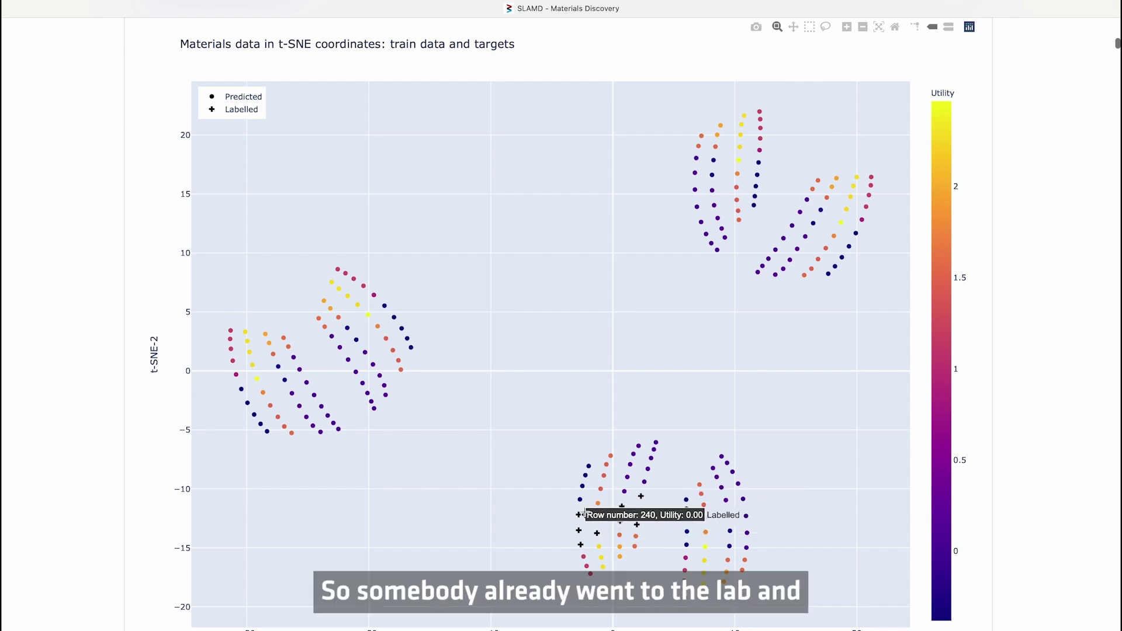
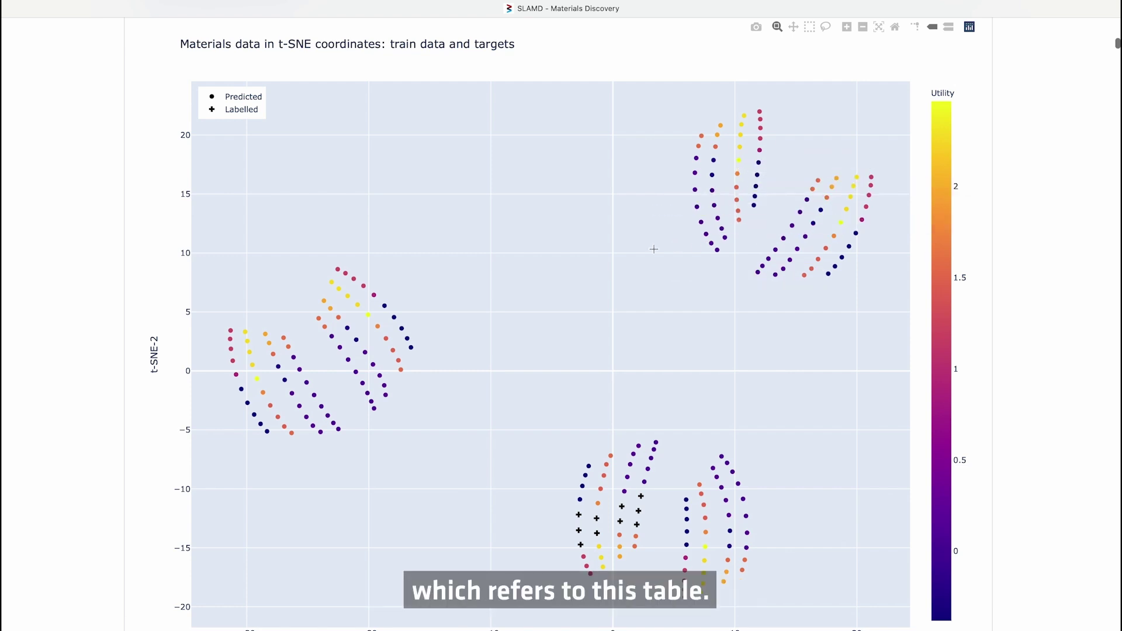
# - Locate the highest-utility candidates in the t-SNE plot and compare their row numbers with the predicted dataset table
pyautogui.scroll(-7, 250, 463)
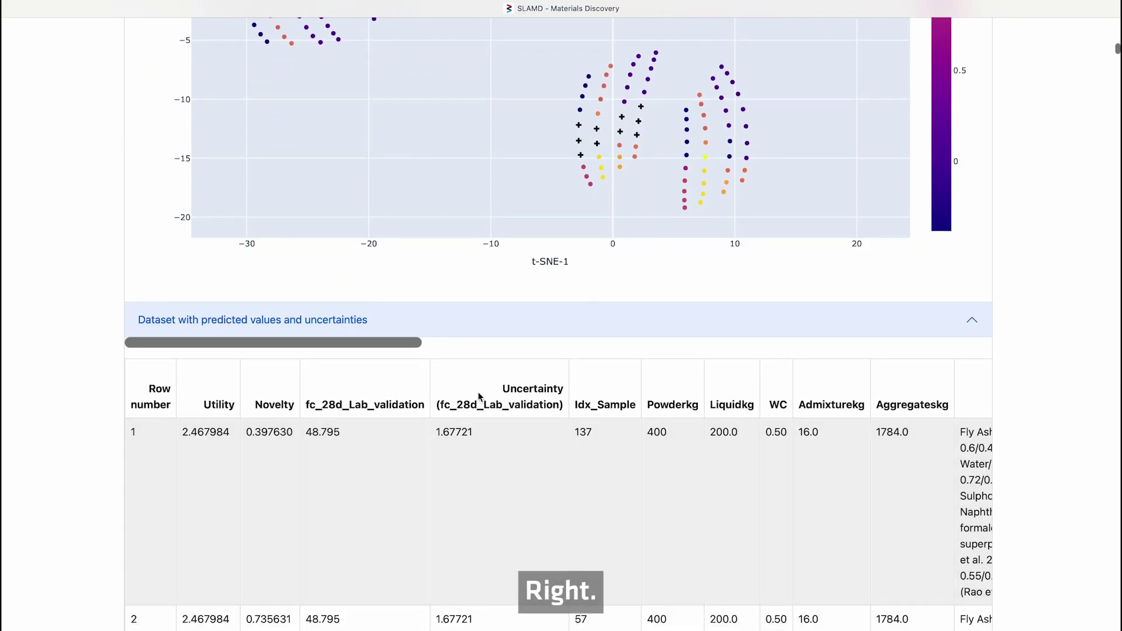
pyautogui.scroll(6, 478, 394)
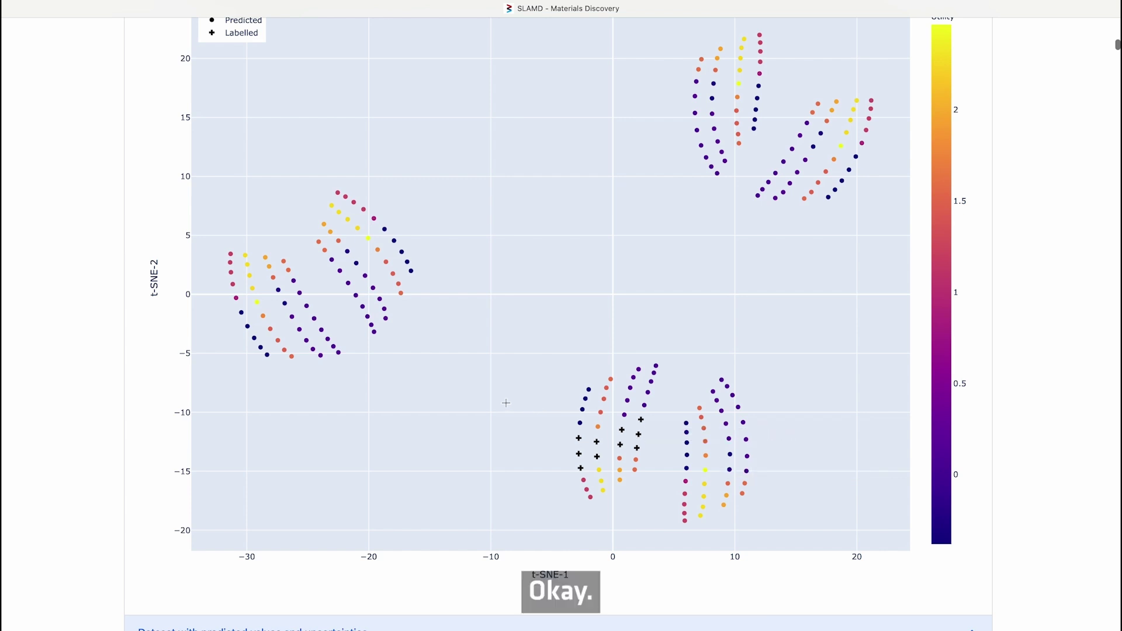
pyautogui.moveTo(703, 471)
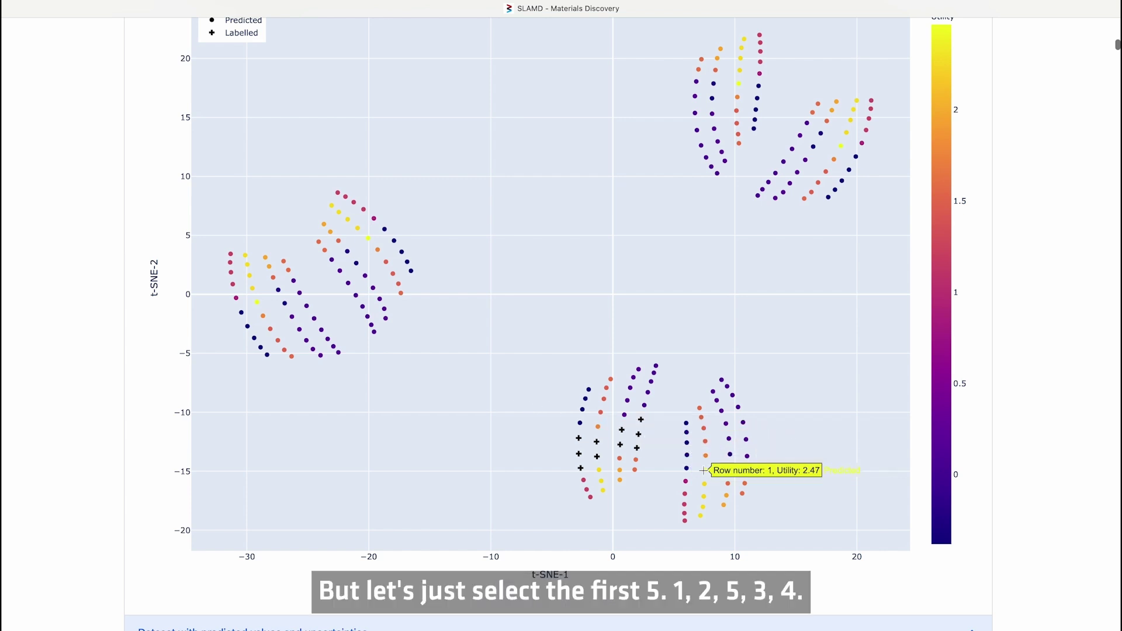
pyautogui.moveTo(845, 145)
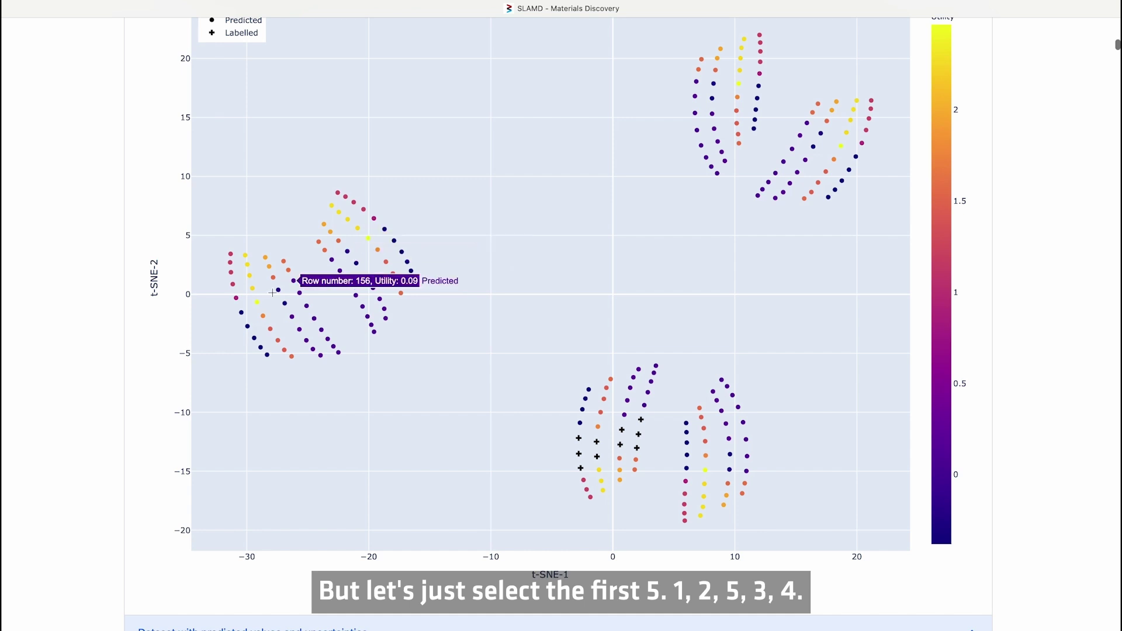
pyautogui.moveTo(257, 302)
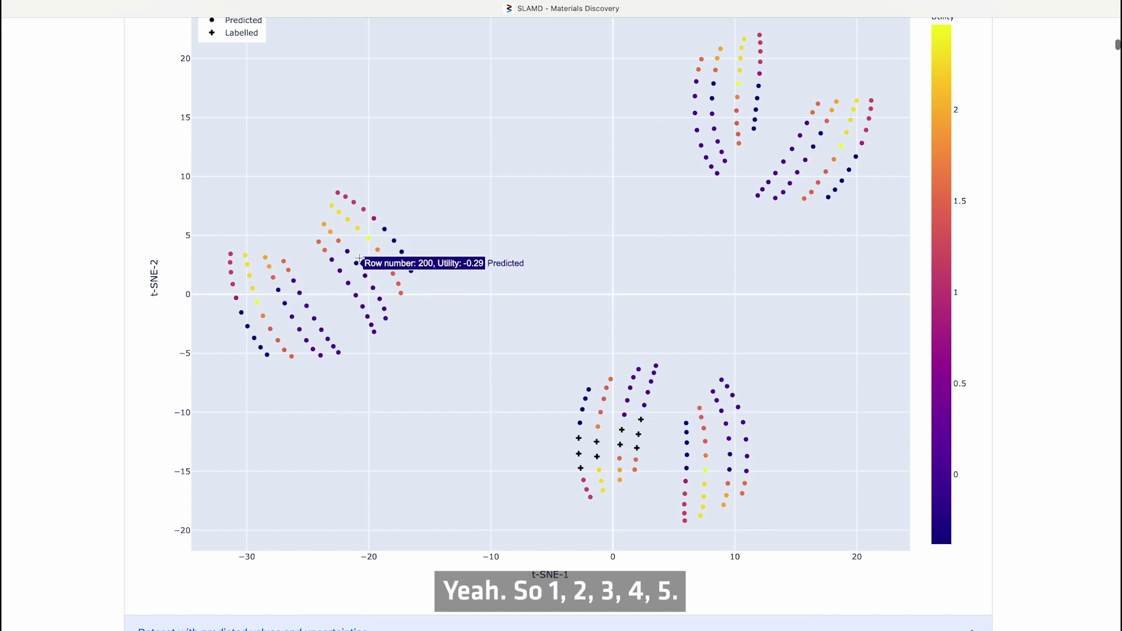
pyautogui.moveTo(692, 159)
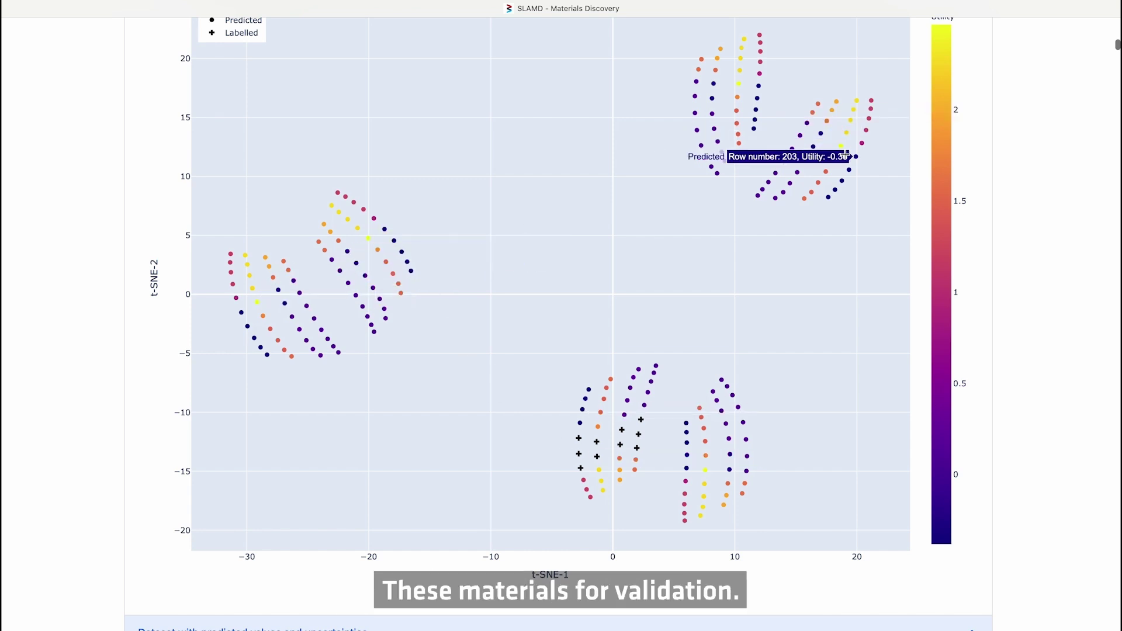
pyautogui.scroll(-6, 692, 159)
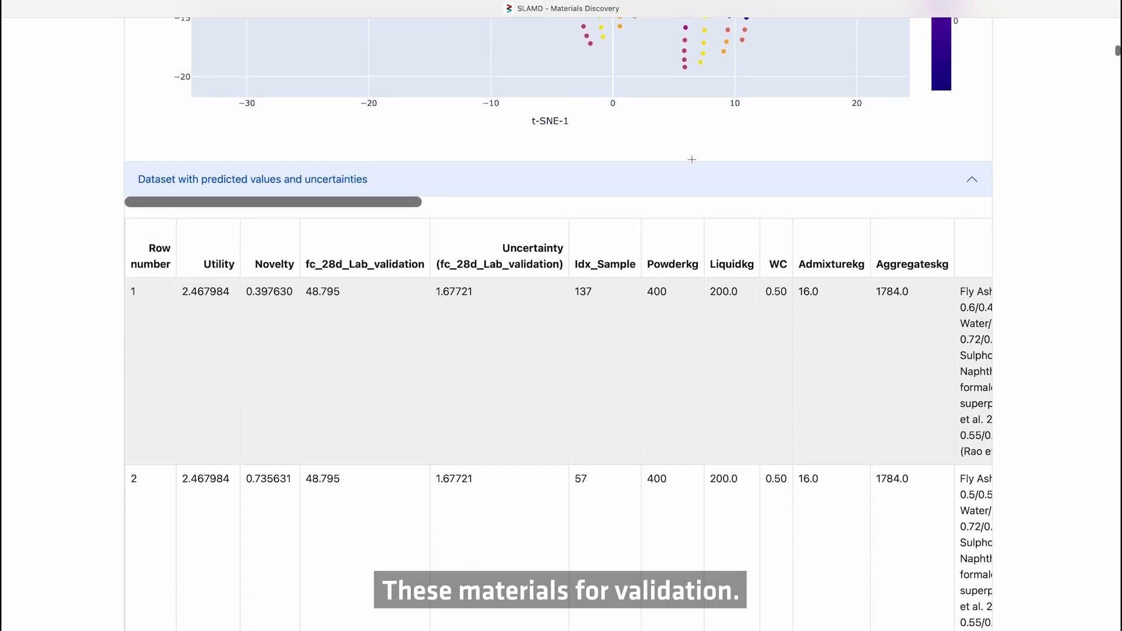
pyautogui.scroll(3, 693, 163)
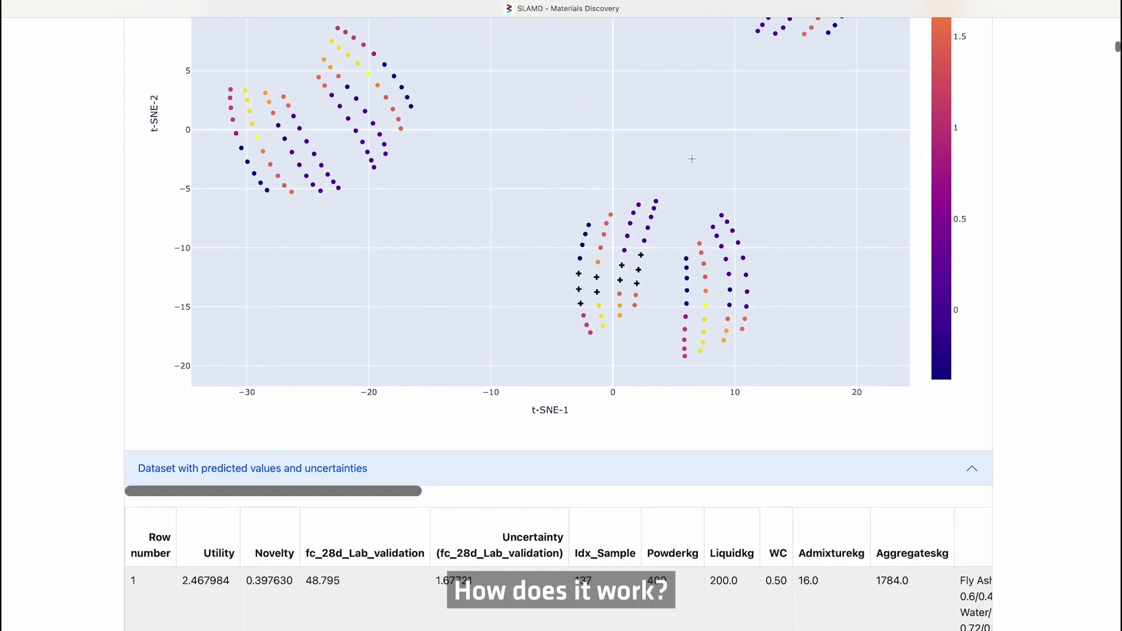
# - Review the material compositions, predicted fc_28d_Lab_validation strengths and uncertainties of the top-ranked candidates in the predicted dataset table
pyautogui.scroll(-5, 692, 159)
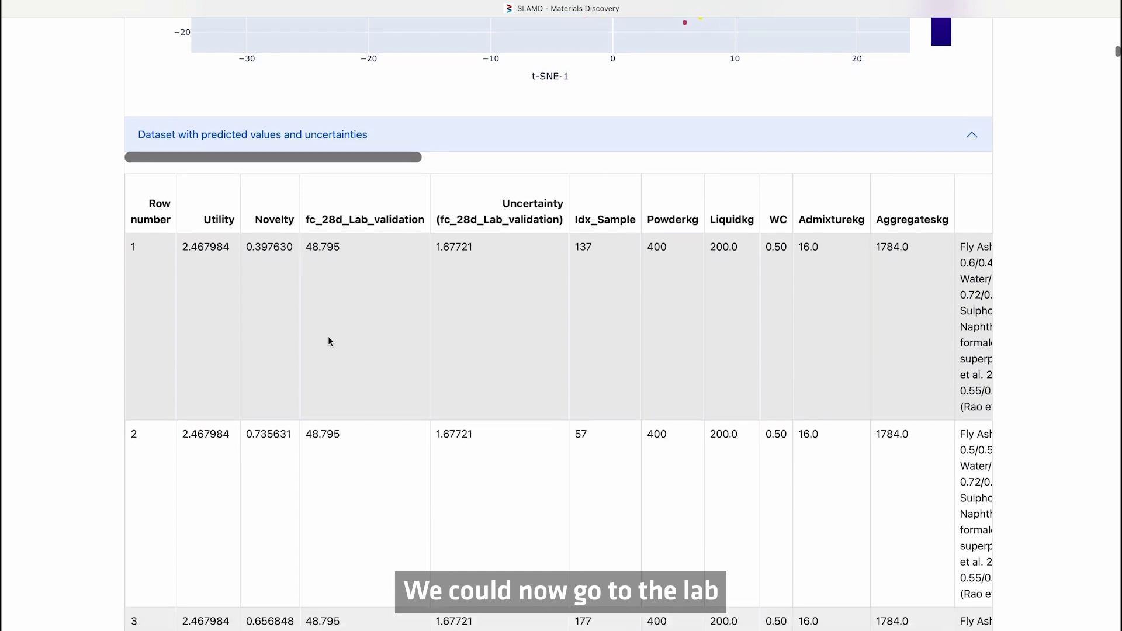
pyautogui.scroll(-4, 328, 341)
pyautogui.scroll(1, 327, 341)
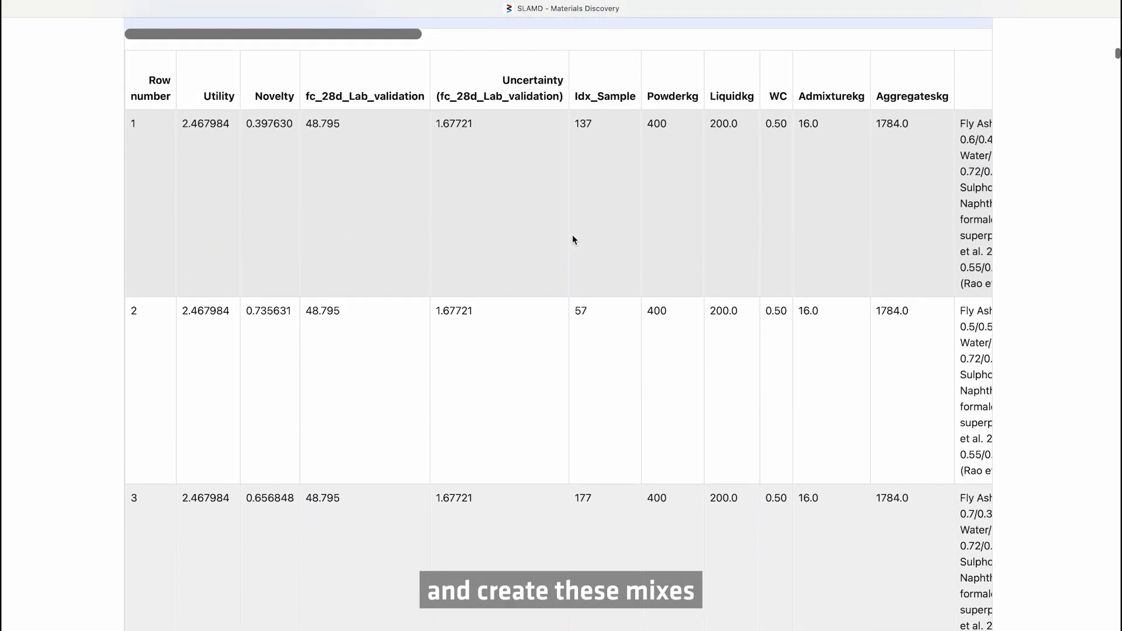
pyautogui.hscroll(4, 572, 240)
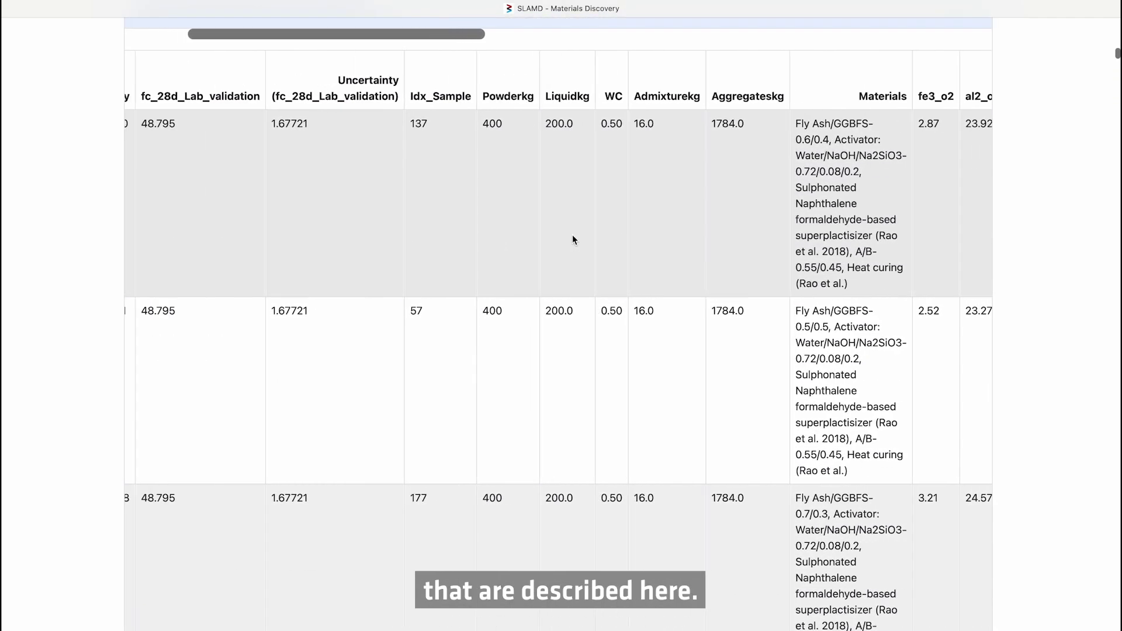
pyautogui.hscroll(-4, 573, 236)
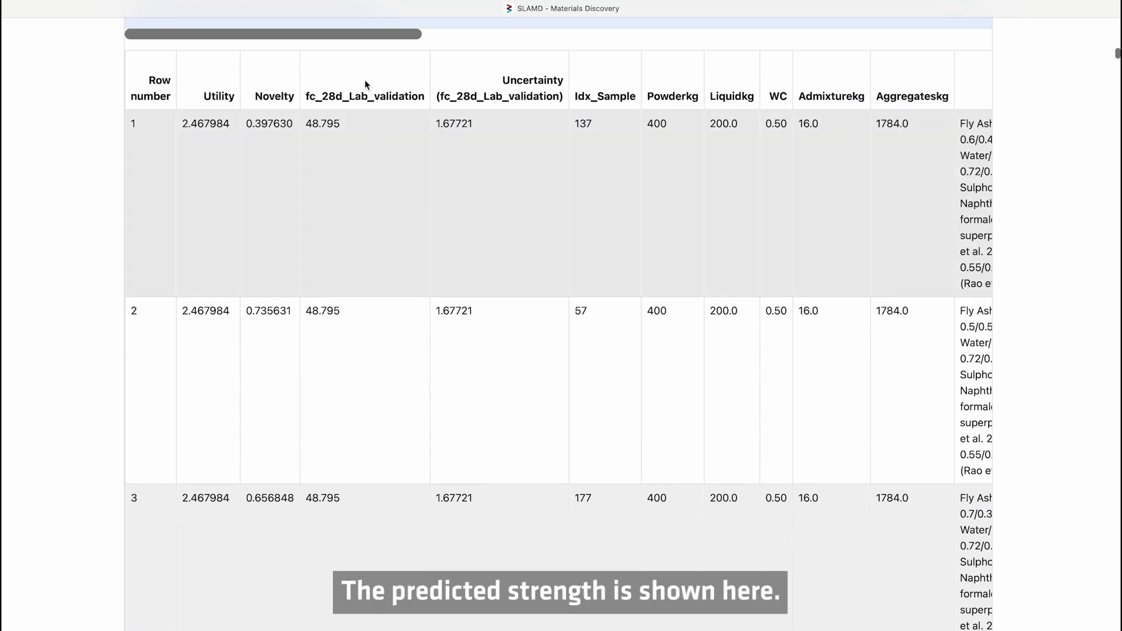
pyautogui.scroll(-4, 315, 292)
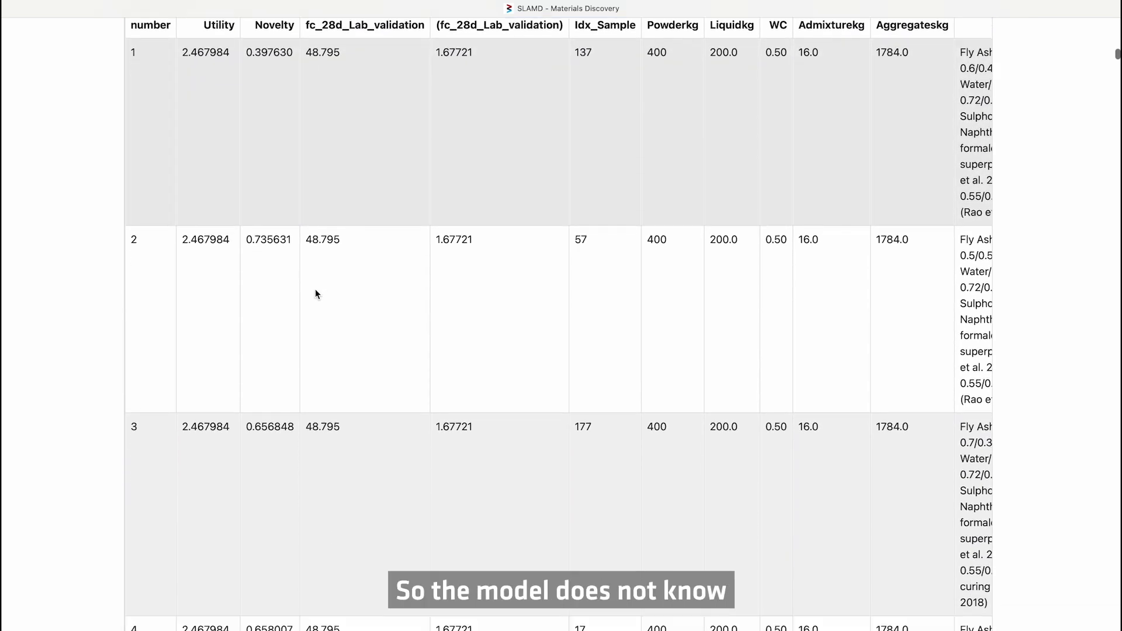
pyautogui.scroll(-2, 316, 291)
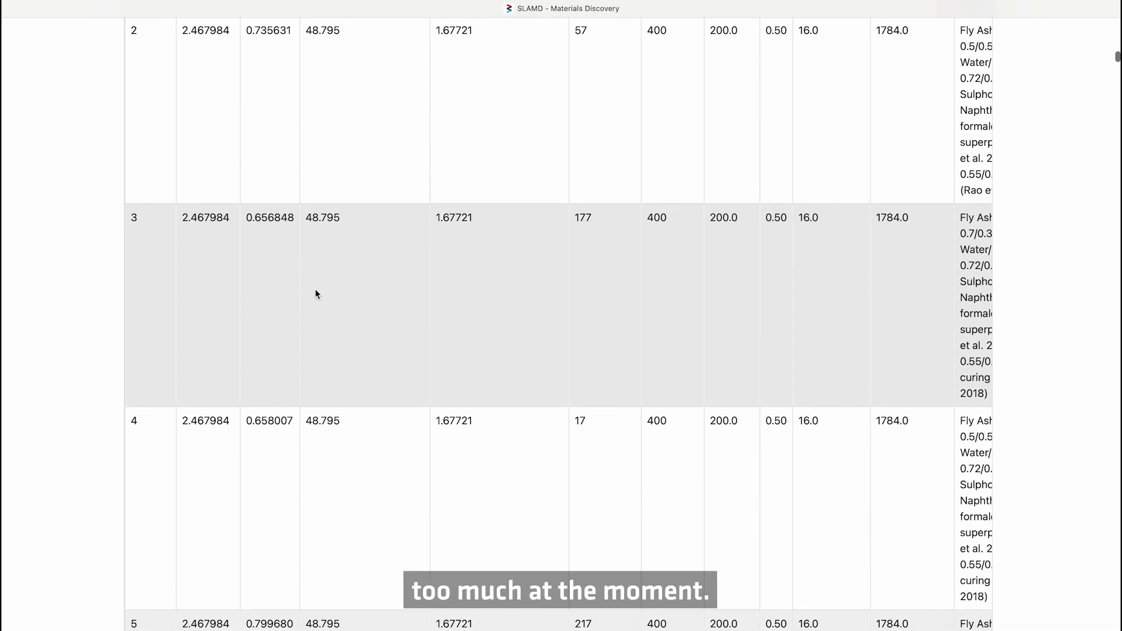
pyautogui.scroll(-2, 336, 556)
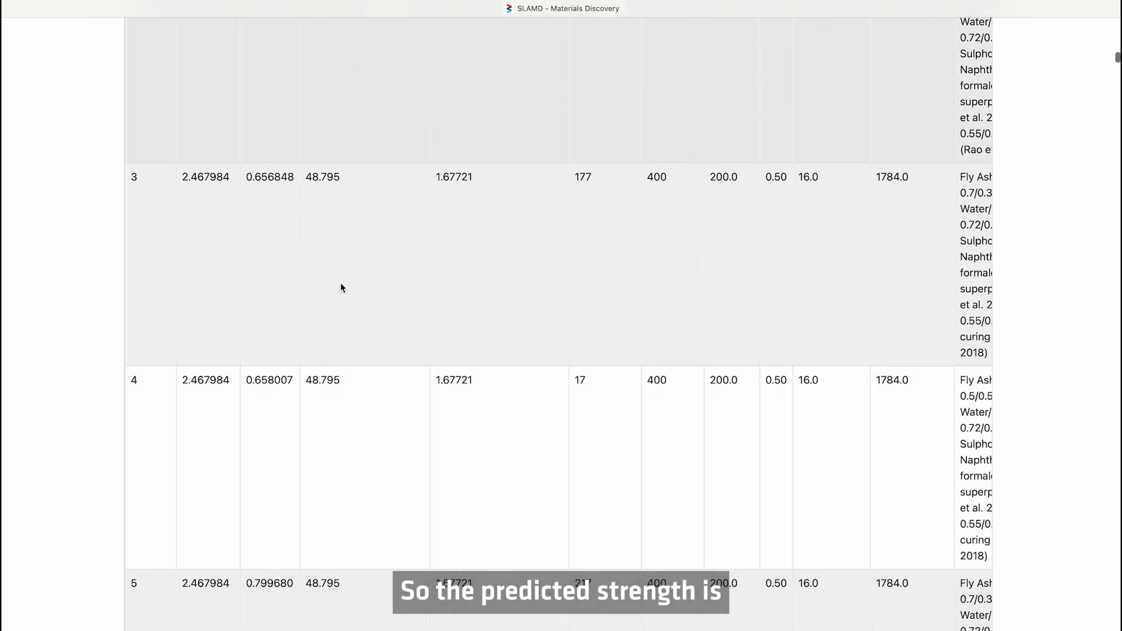
pyautogui.scroll(4, 337, 434)
pyautogui.scroll(-3, 337, 433)
pyautogui.scroll(-5, 336, 434)
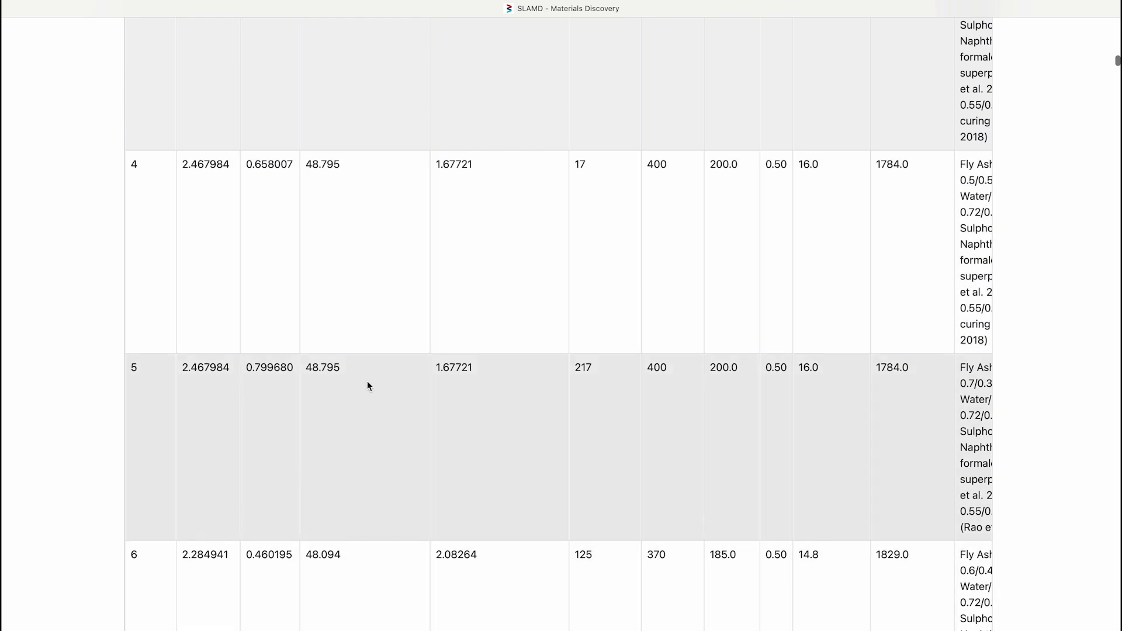
pyautogui.scroll(3, 349, 429)
# - Note the Idx_Sample numbers of the top five candidates in the dataset with predicted values
pyautogui.scroll(10, 349, 429)
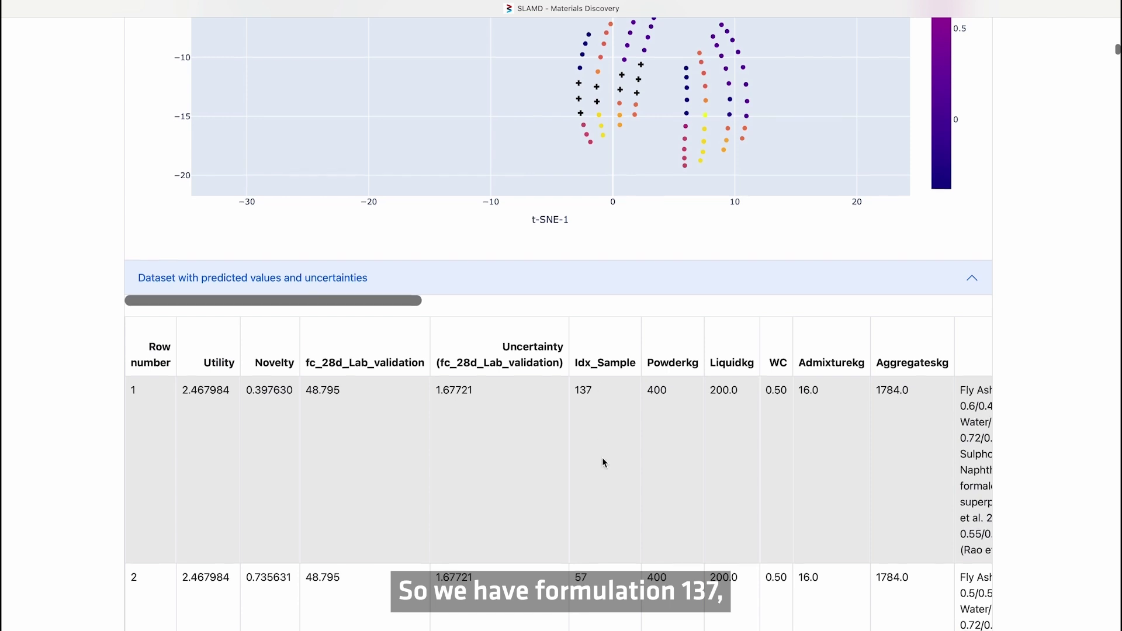
pyautogui.scroll(-5, 604, 462)
pyautogui.scroll(-4, 603, 459)
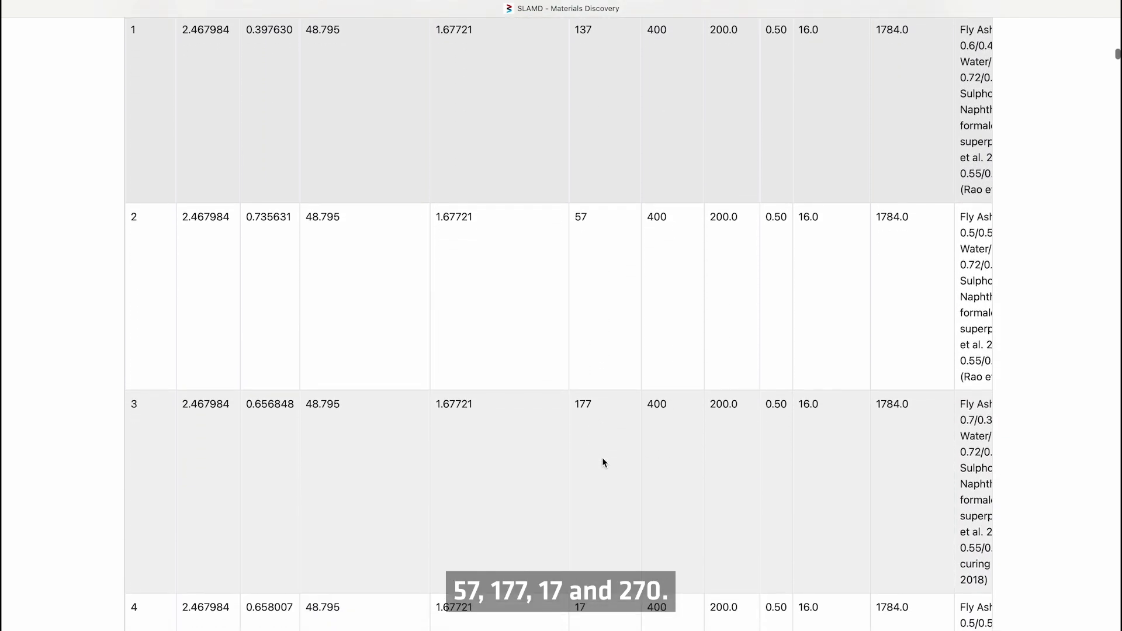
pyautogui.scroll(4, 602, 462)
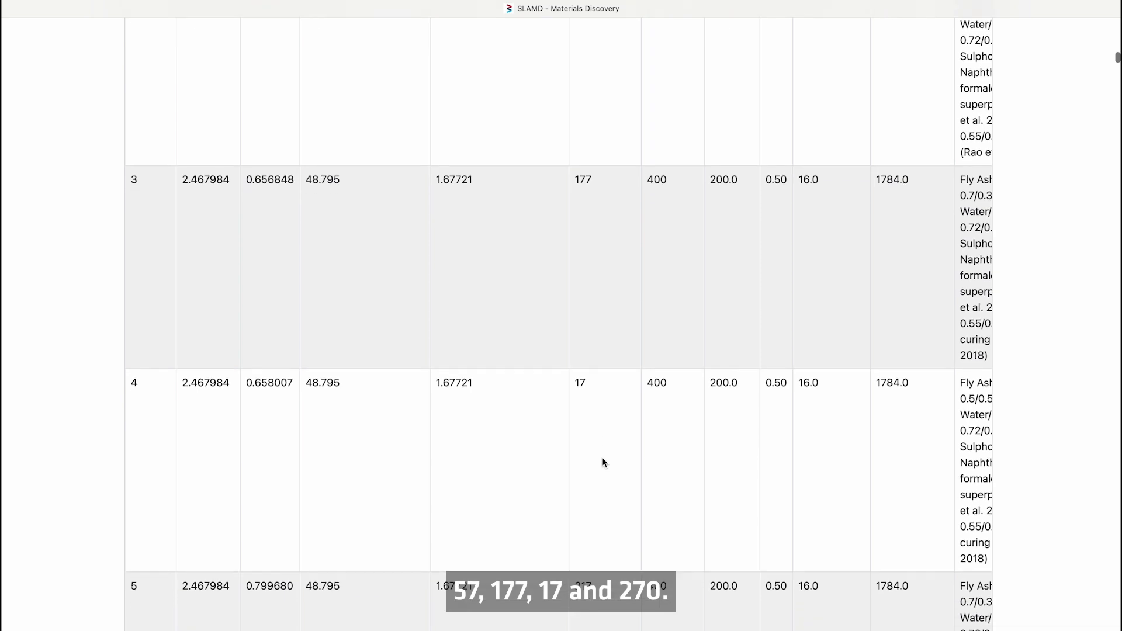
pyautogui.scroll(-4, 602, 462)
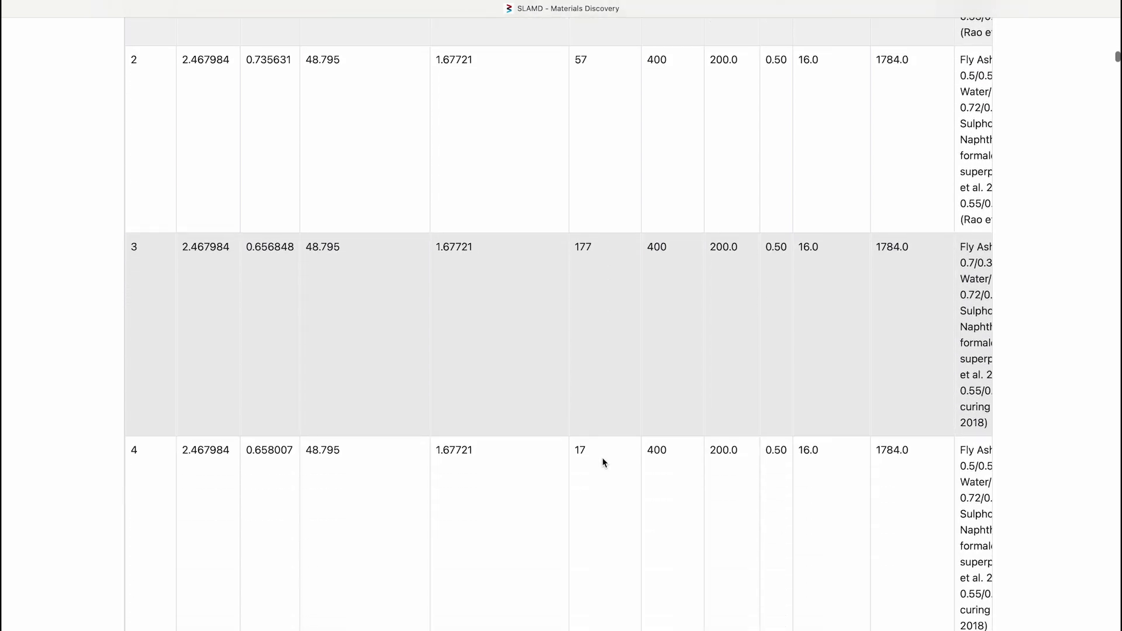
pyautogui.scroll(7, 602, 461)
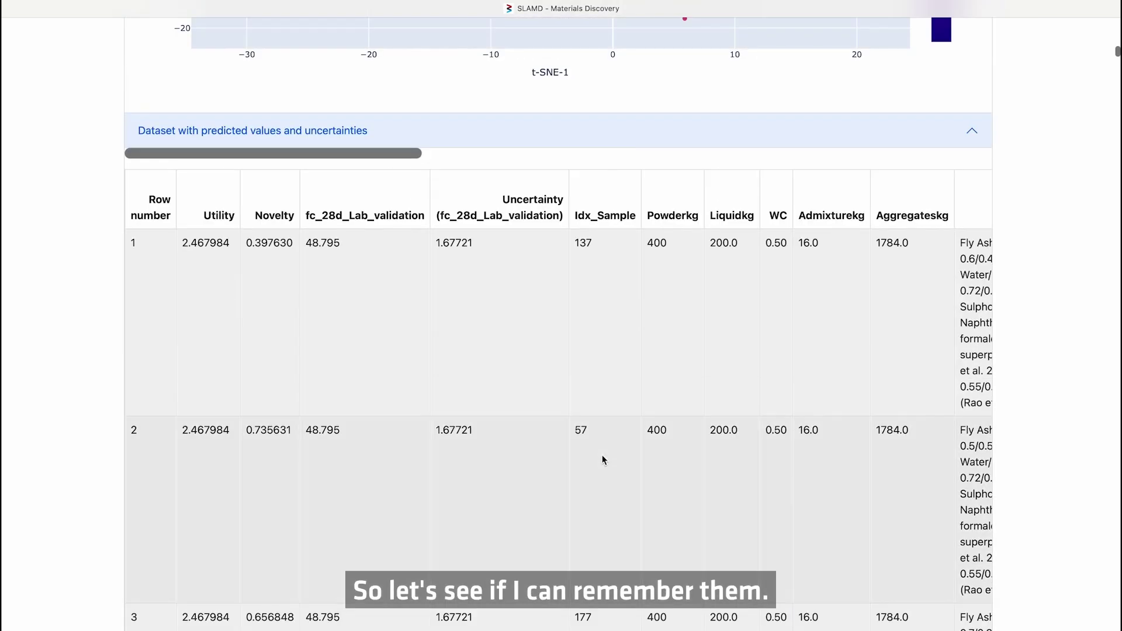
# - Open DiscoveryData_Sample.csv for target labelling and add the existing fc_28d_Lab_validation column to the editing table
pyautogui.scroll(20, 603, 456)
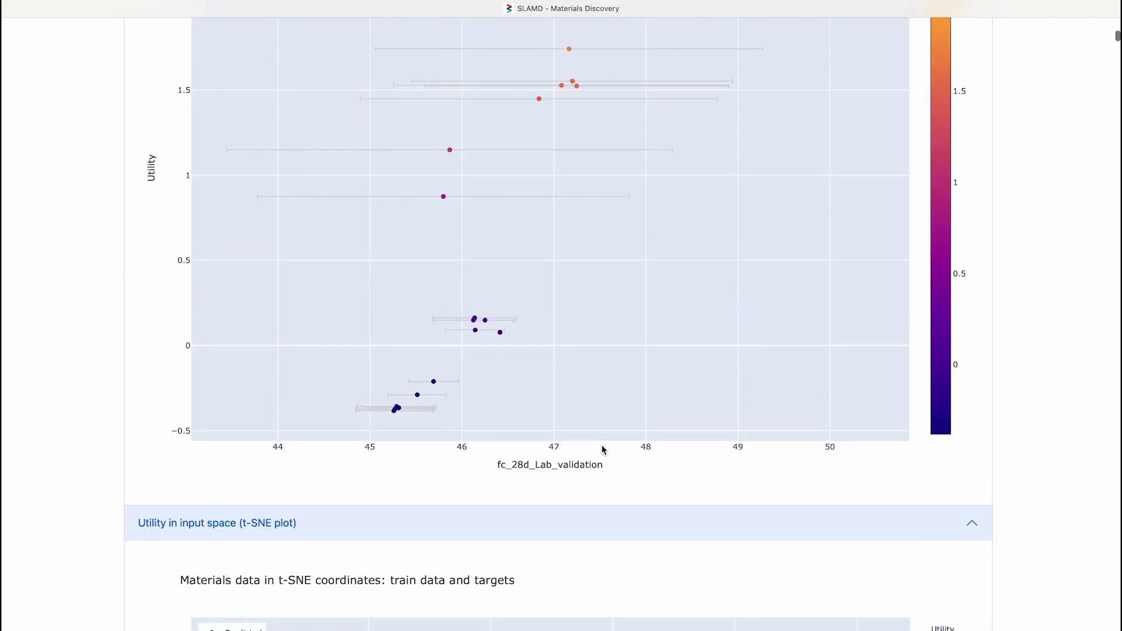
pyautogui.scroll(10, 603, 450)
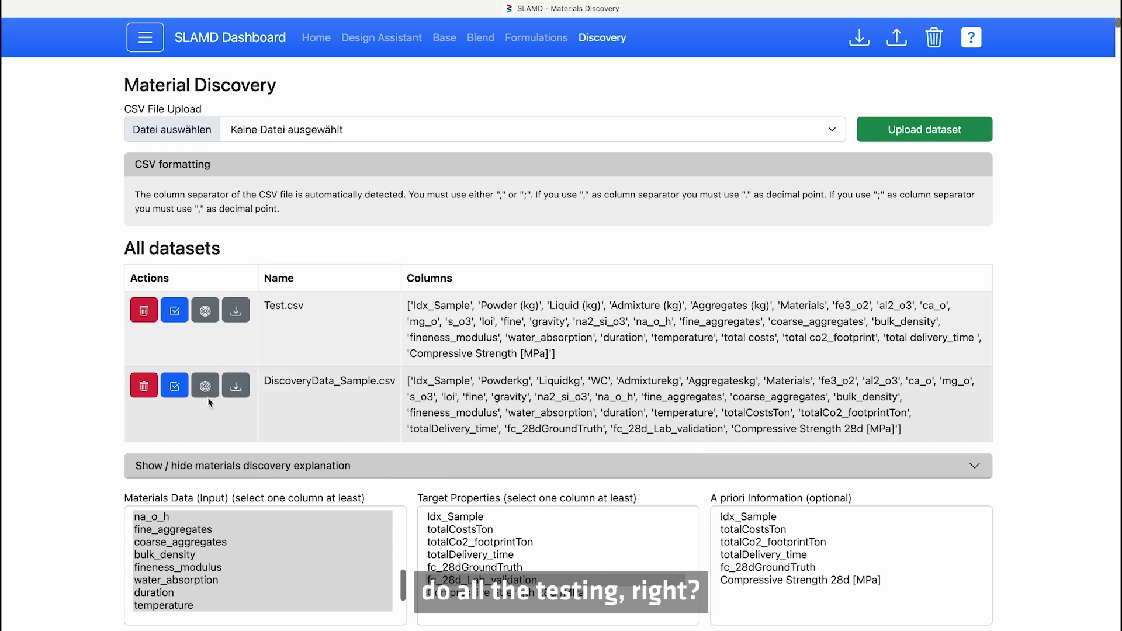
pyautogui.click(205, 386)
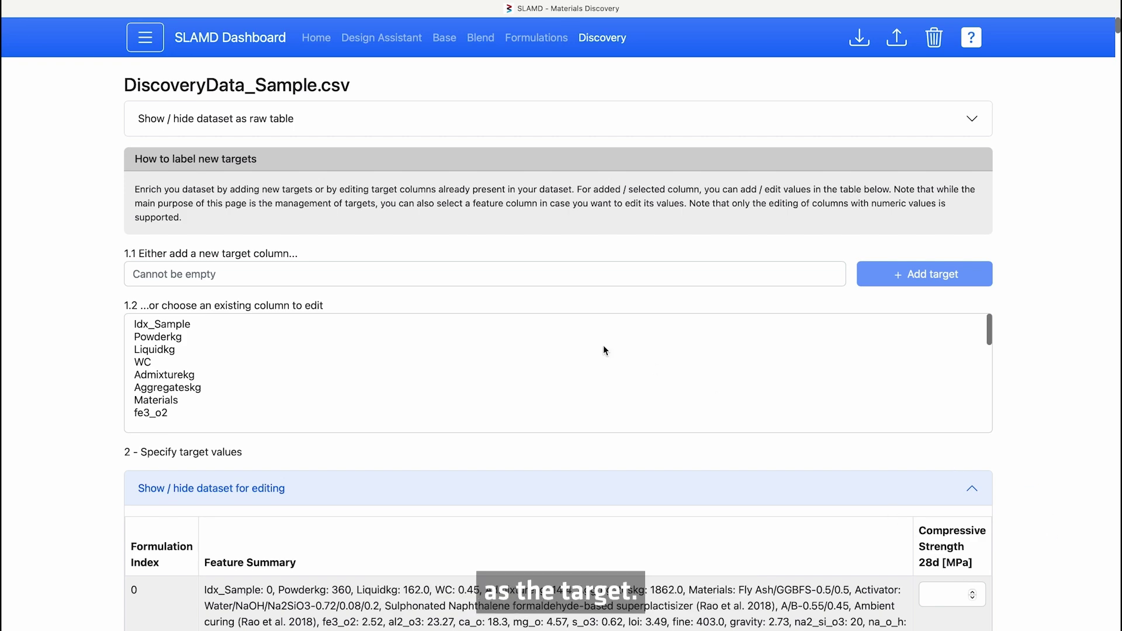
pyautogui.scroll(-10, 603, 350)
pyautogui.scroll(-1, 604, 346)
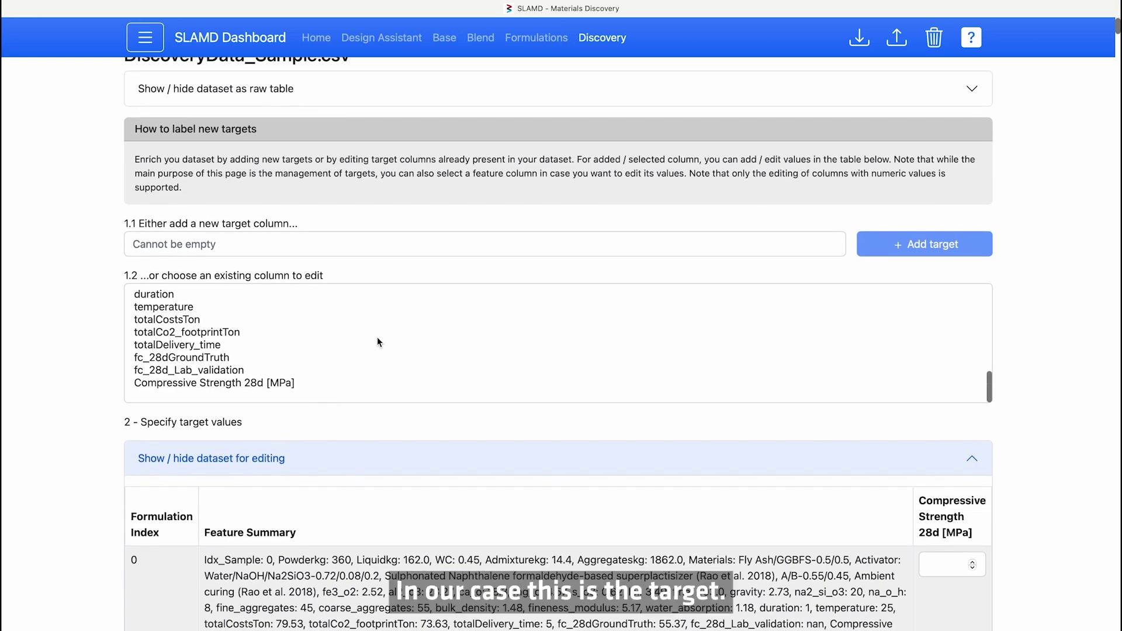
pyautogui.click(216, 371)
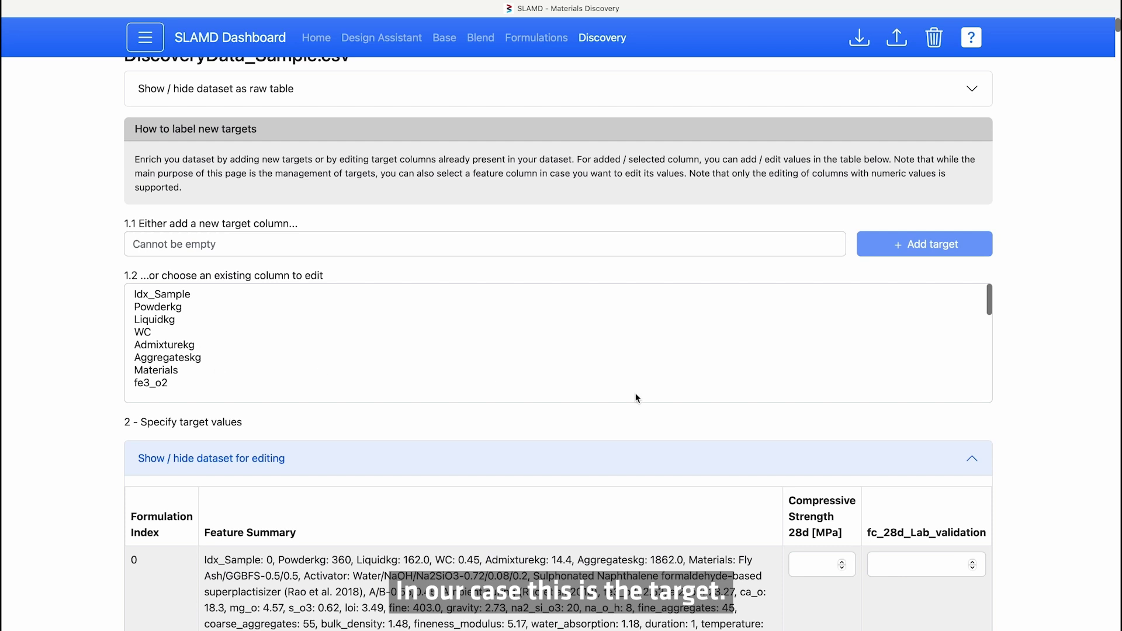
# - Remove Compressive Strength 28d [MPa] from the editing table and add the fc_28dGroundTruth column
pyautogui.scroll(-10, 421, 339)
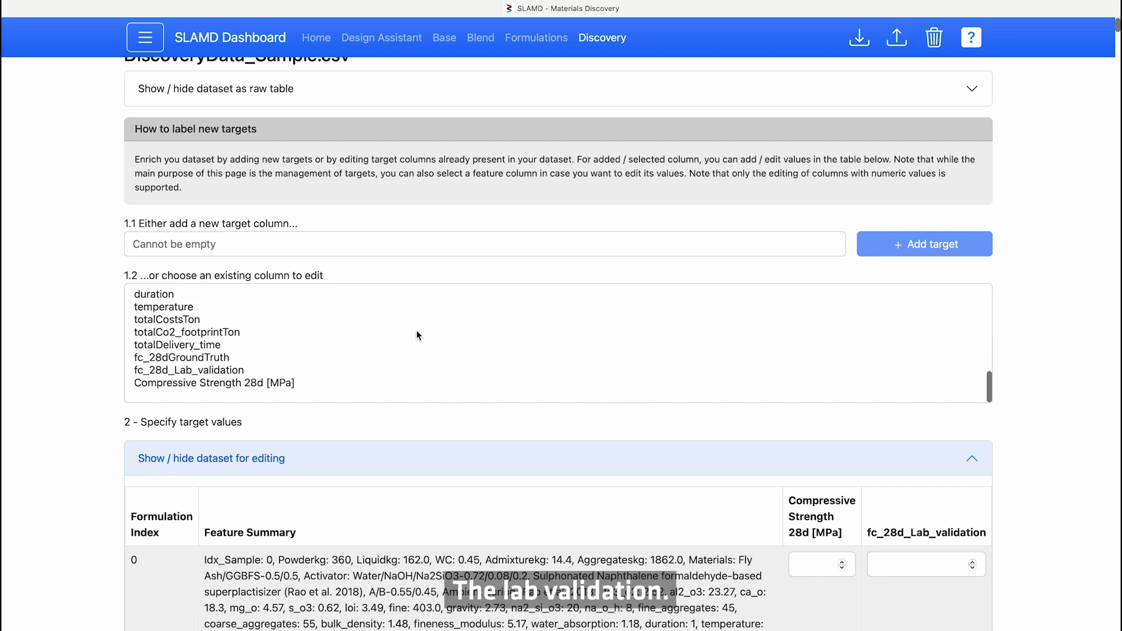
pyautogui.click(296, 383)
pyautogui.scroll(-10, 280, 365)
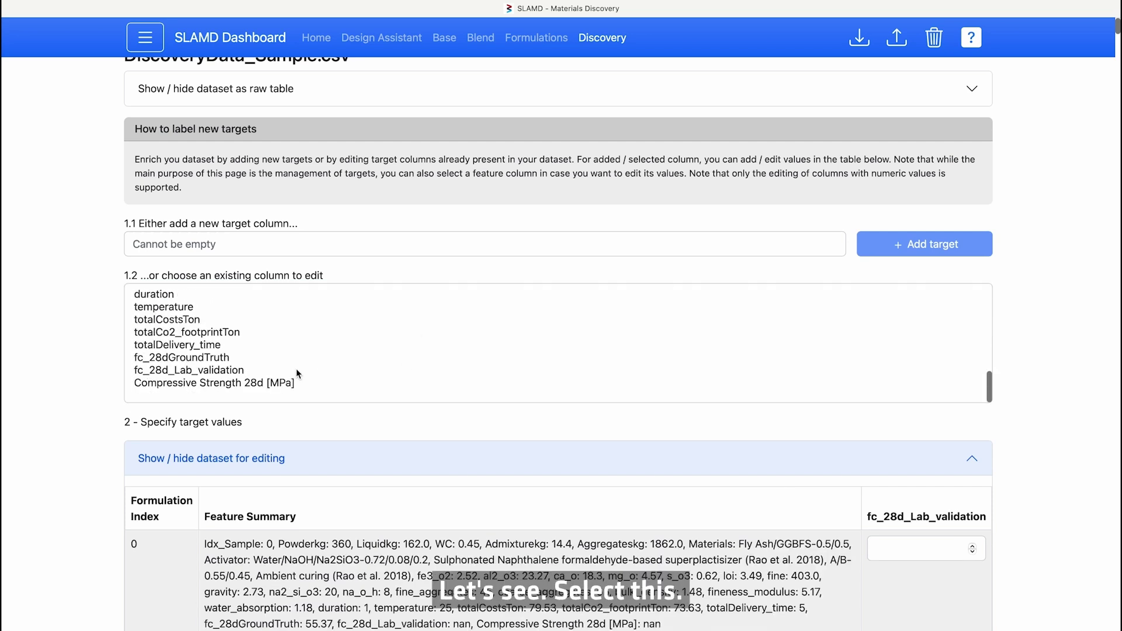
pyautogui.click(240, 358)
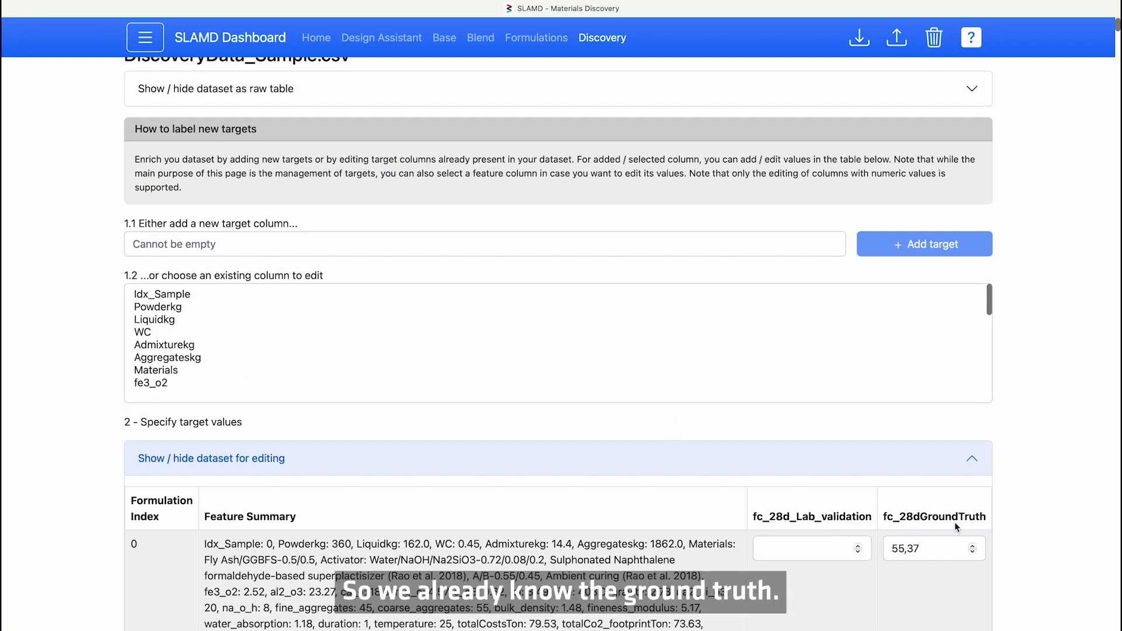
# - Copy the ground-truth strength 60,18 into fc_28d_Lab_validation for formulation 17
pyautogui.scroll(-5, 954, 521)
pyautogui.scroll(-20, 955, 526)
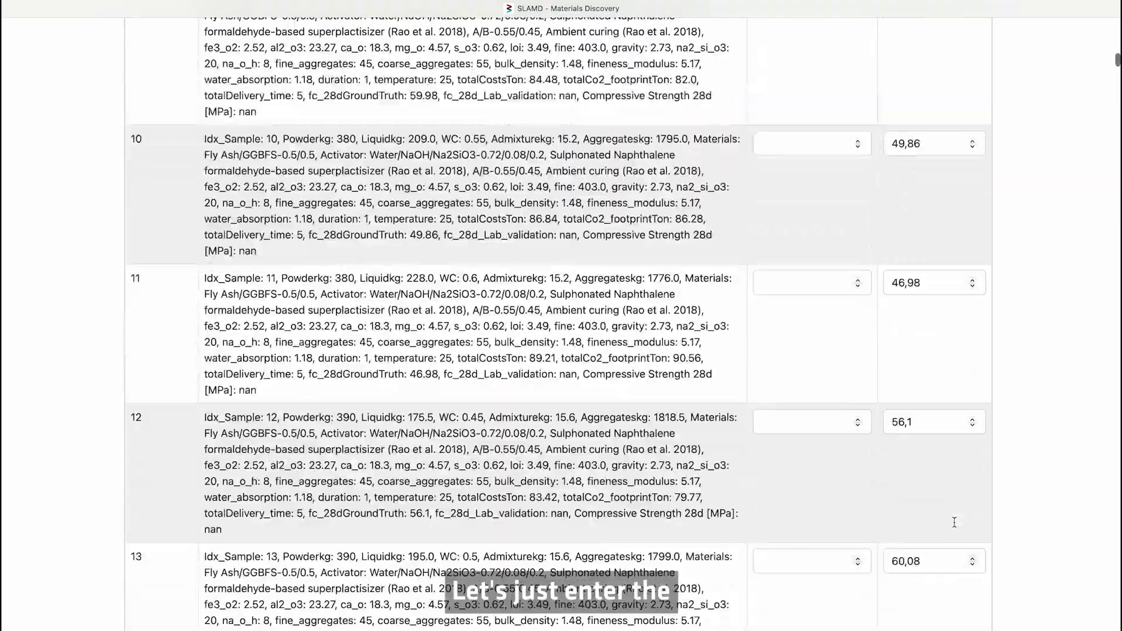
pyautogui.scroll(-8, 954, 522)
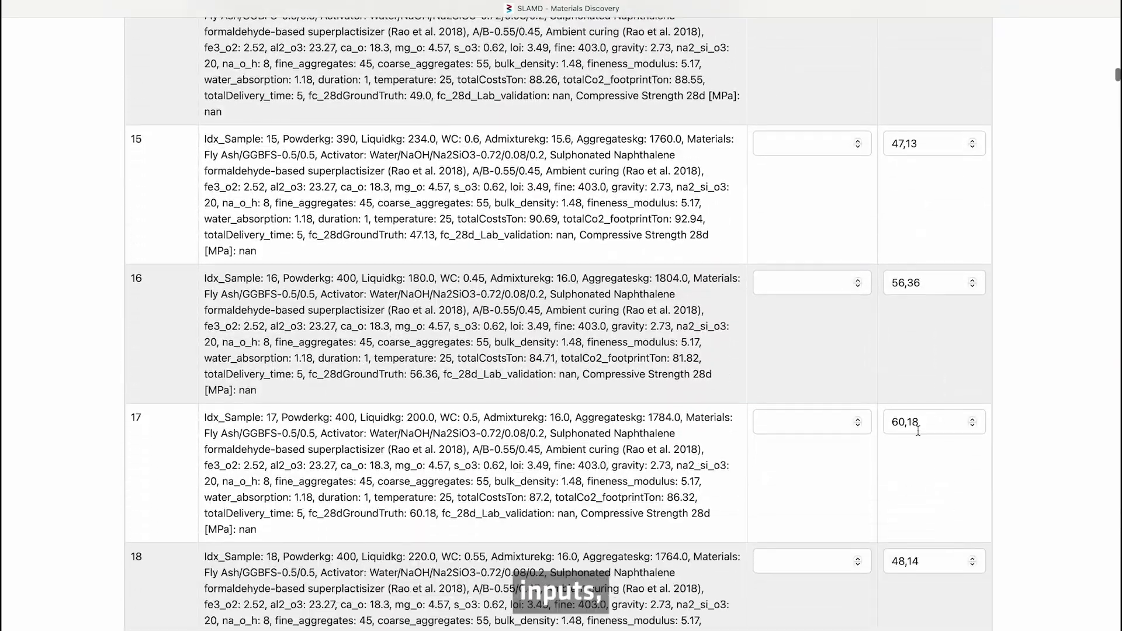
pyautogui.doubleClick(918, 431)
pyautogui.press('super+c')
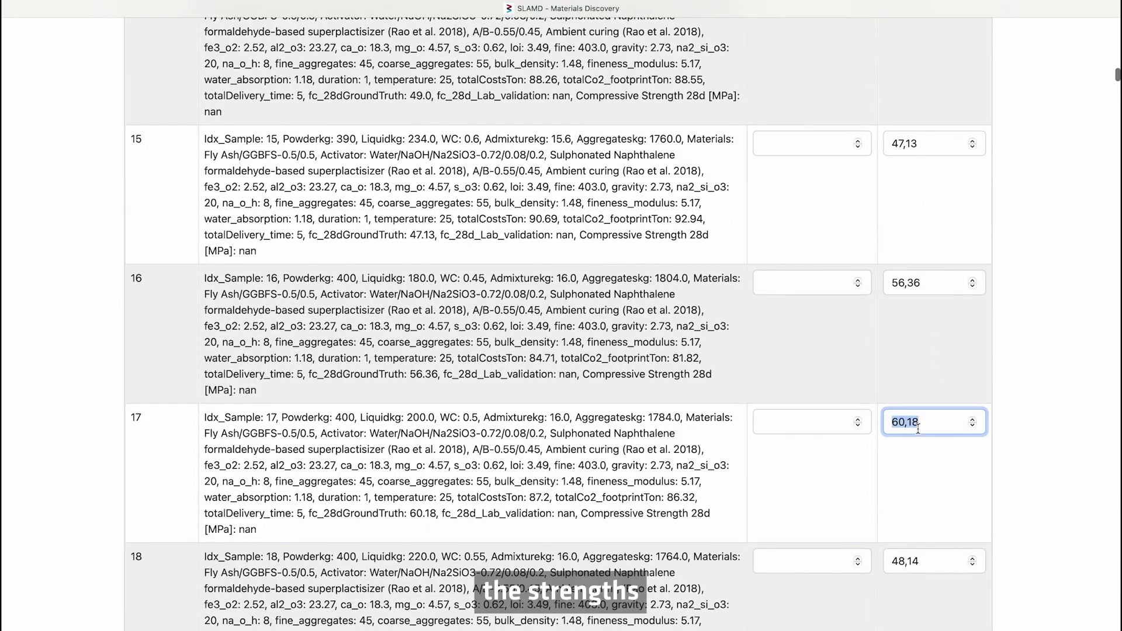
pyautogui.click(773, 431)
pyautogui.press('super+v')
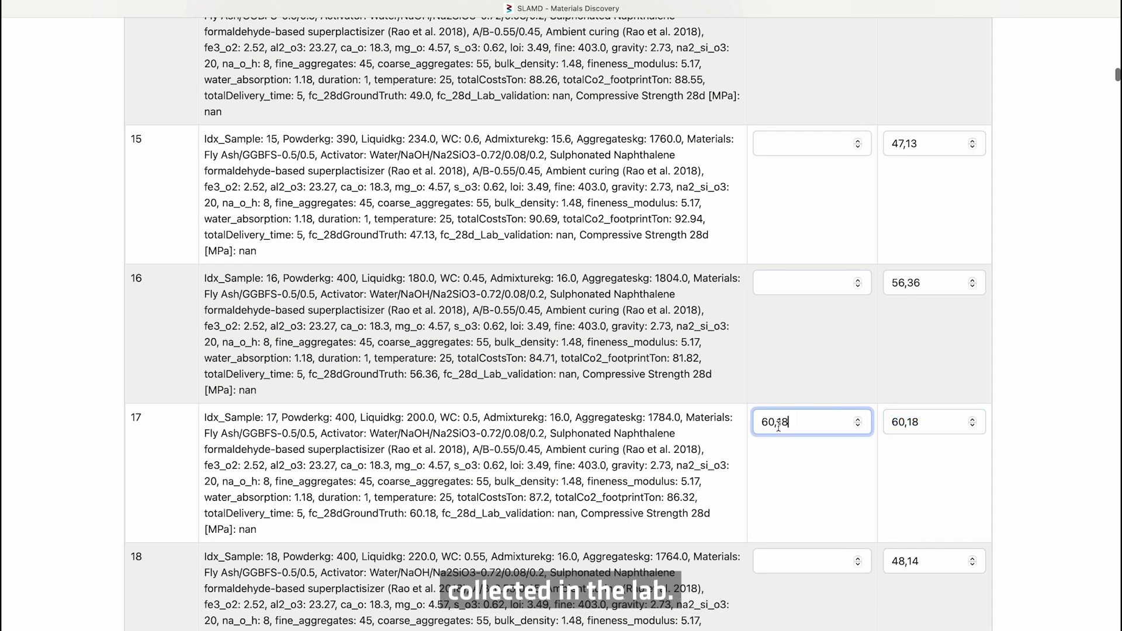
pyautogui.click(927, 426)
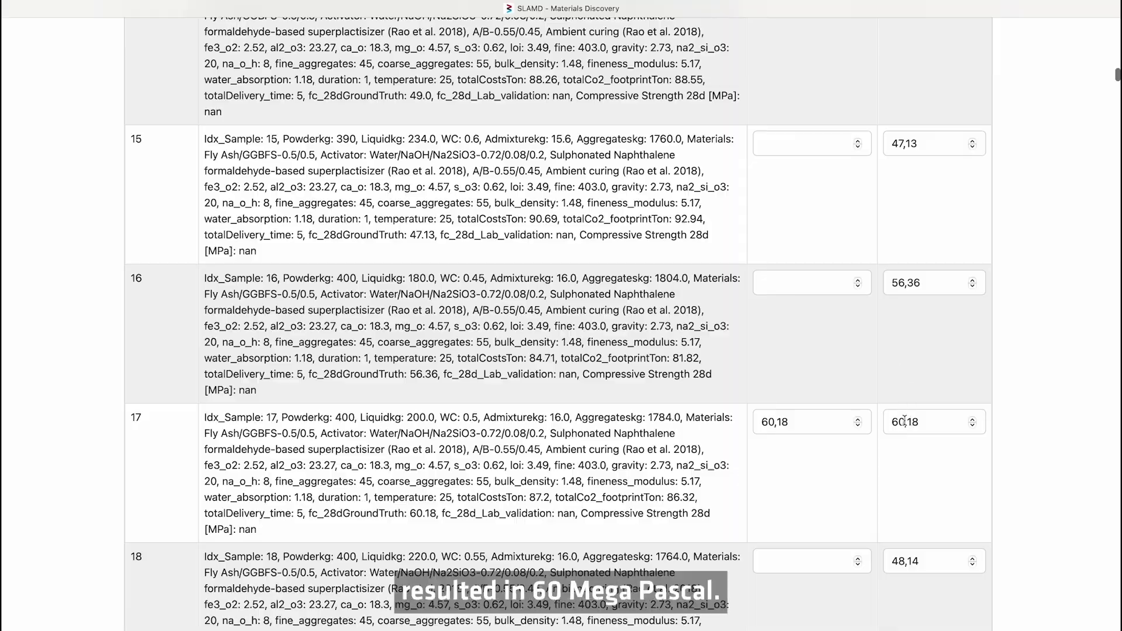
# - Copy the ground-truth strength 64,6 into fc_28d_Lab_validation for formulation 57
pyautogui.scroll(-20, 824, 423)
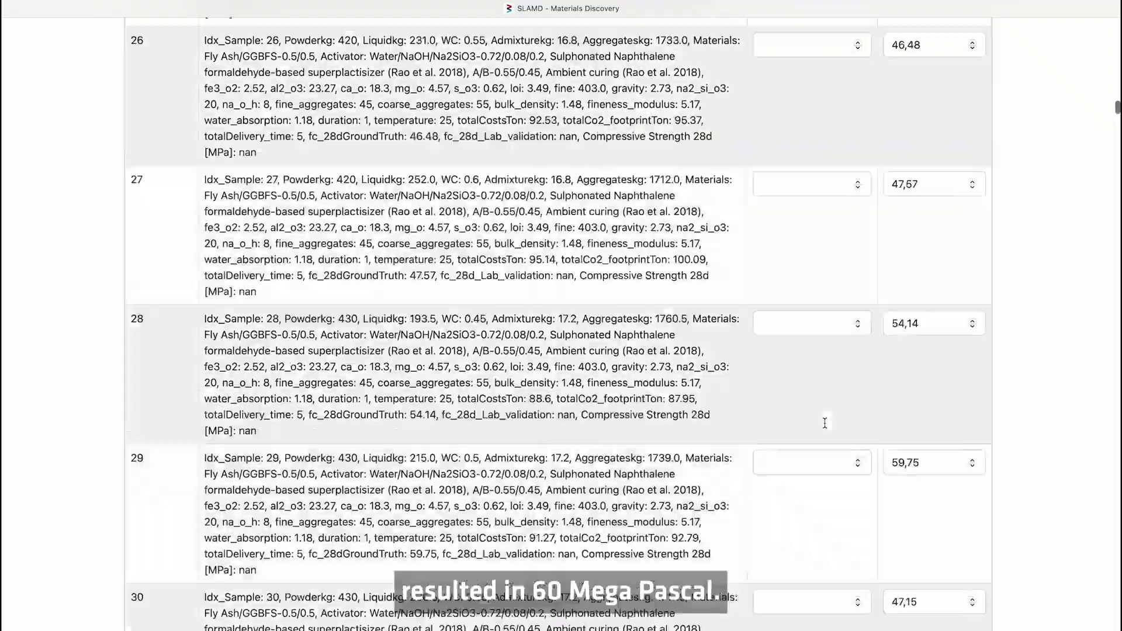
pyautogui.scroll(-20, 825, 423)
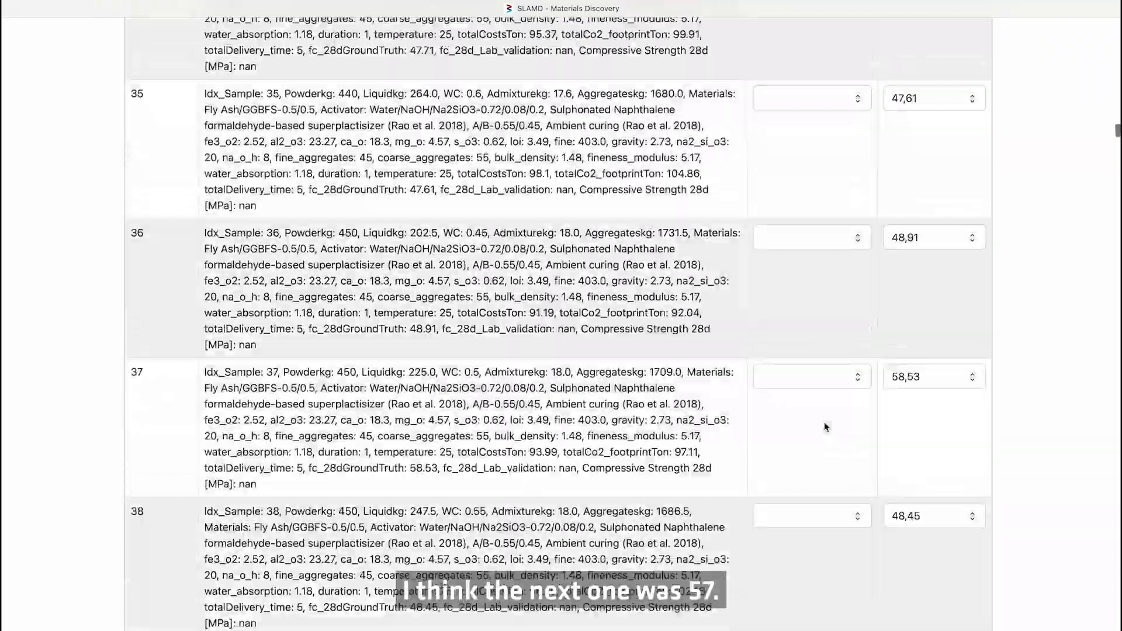
pyautogui.scroll(-20, 825, 423)
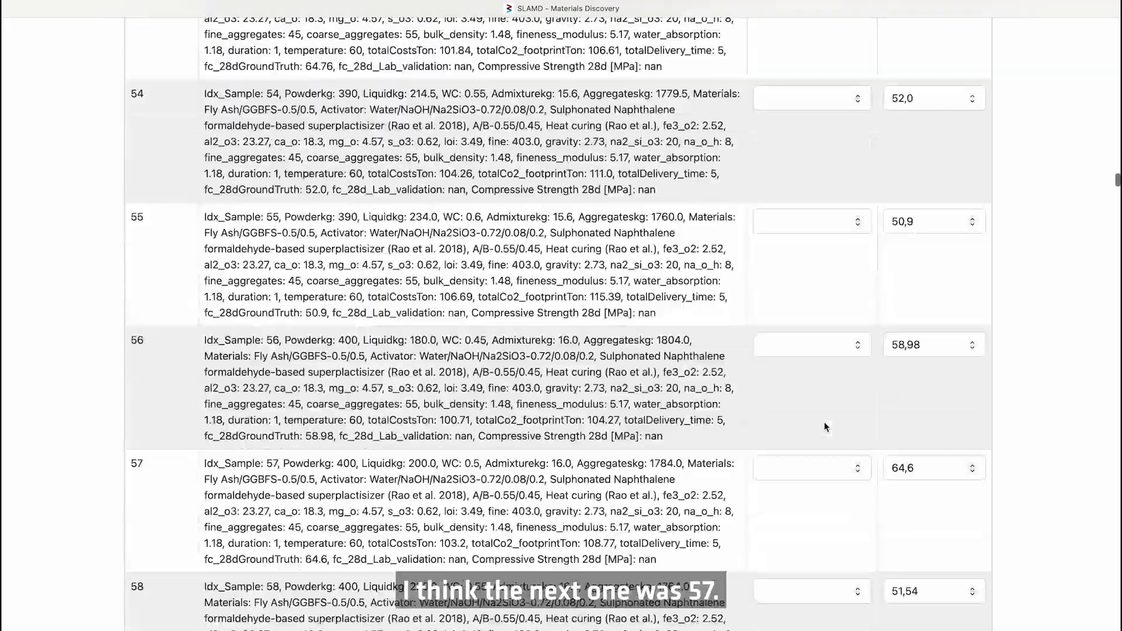
pyautogui.scroll(-2, 824, 426)
pyautogui.click(920, 371)
pyautogui.doubleClick(921, 371)
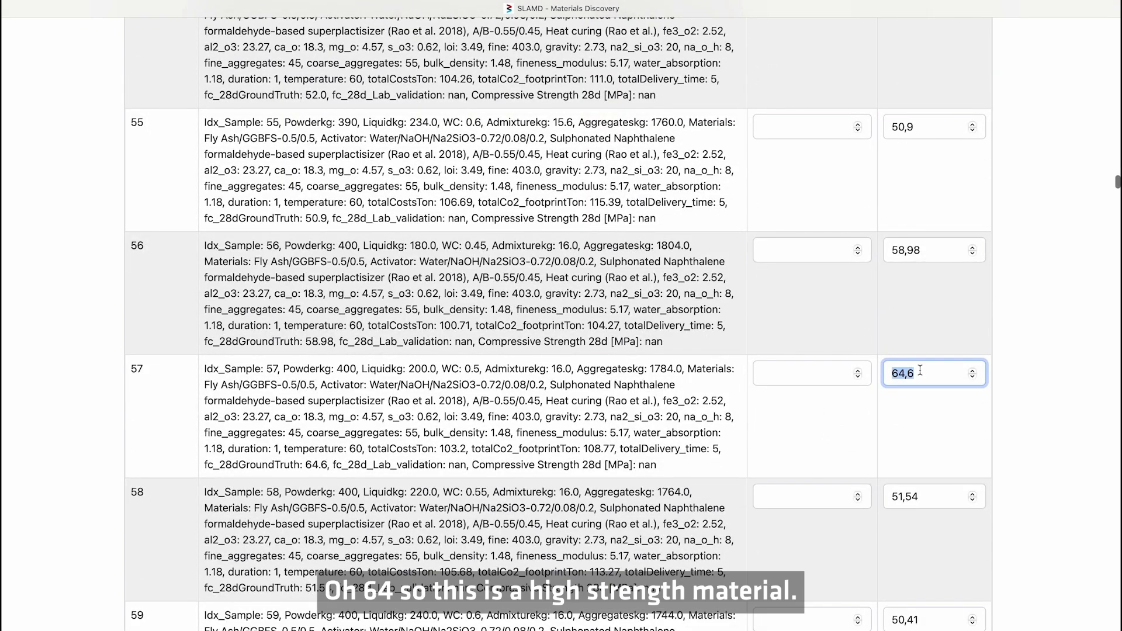
pyautogui.click(792, 377)
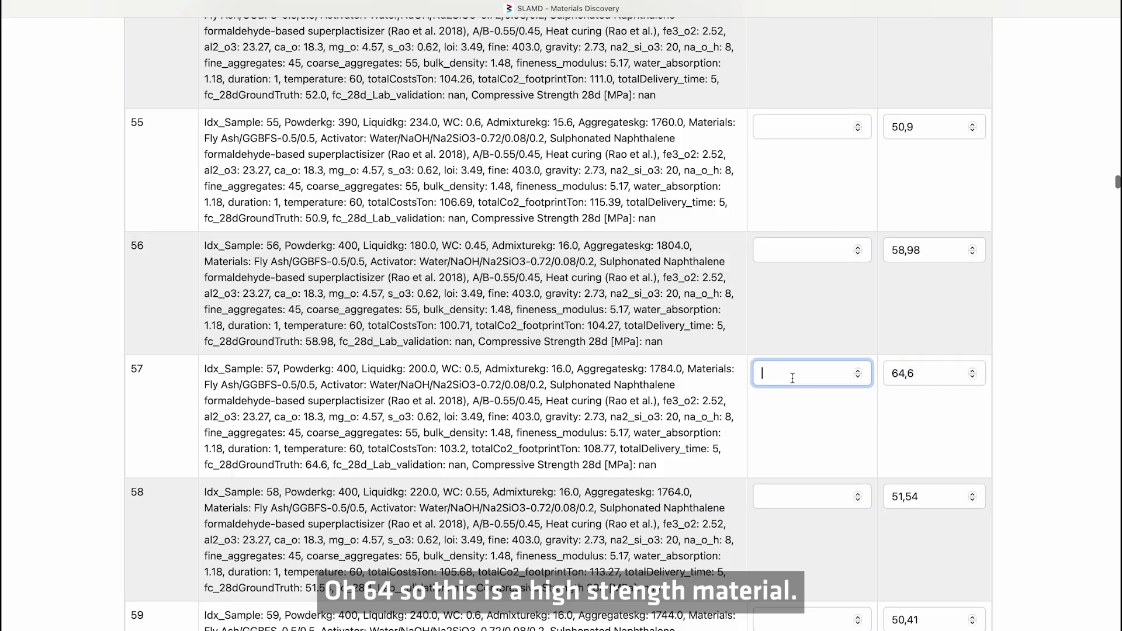
pyautogui.click(737, 503)
# - Copy the ground-truth strength 50,69 into fc_28d_Lab_validation for formulation 117
pyautogui.scroll(-20, 737, 503)
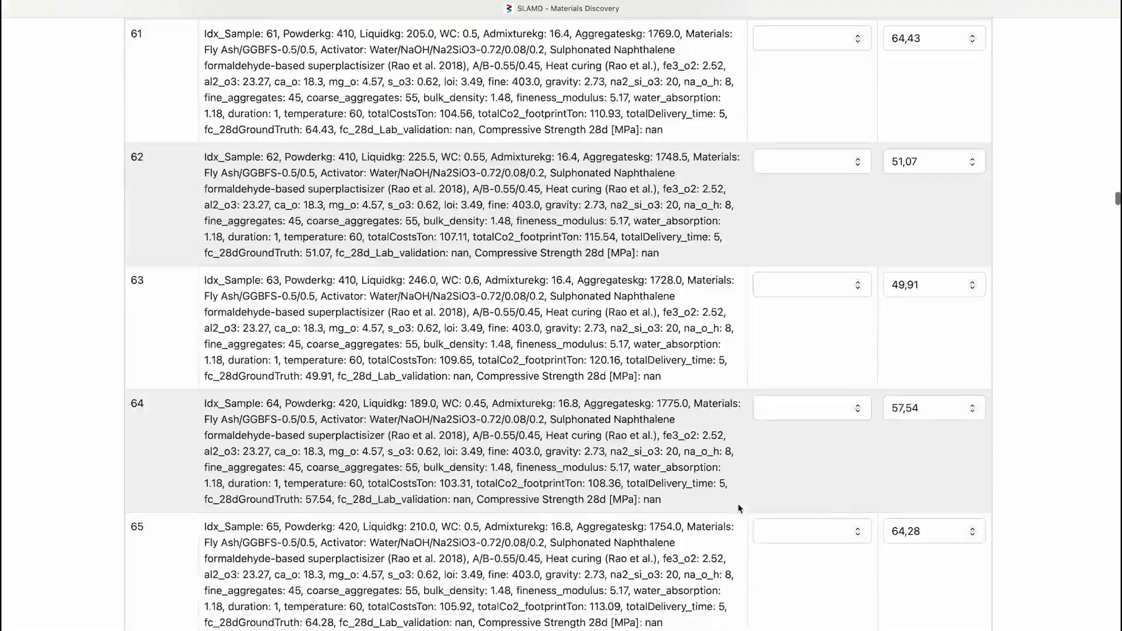
pyautogui.scroll(-20, 737, 503)
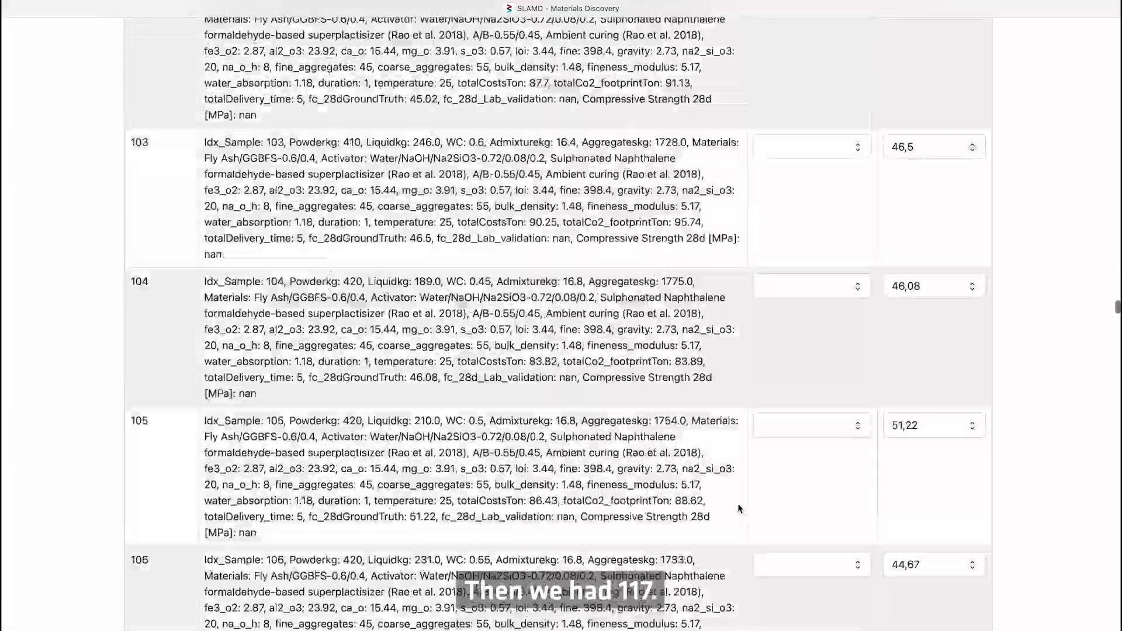
pyautogui.scroll(-7, 738, 507)
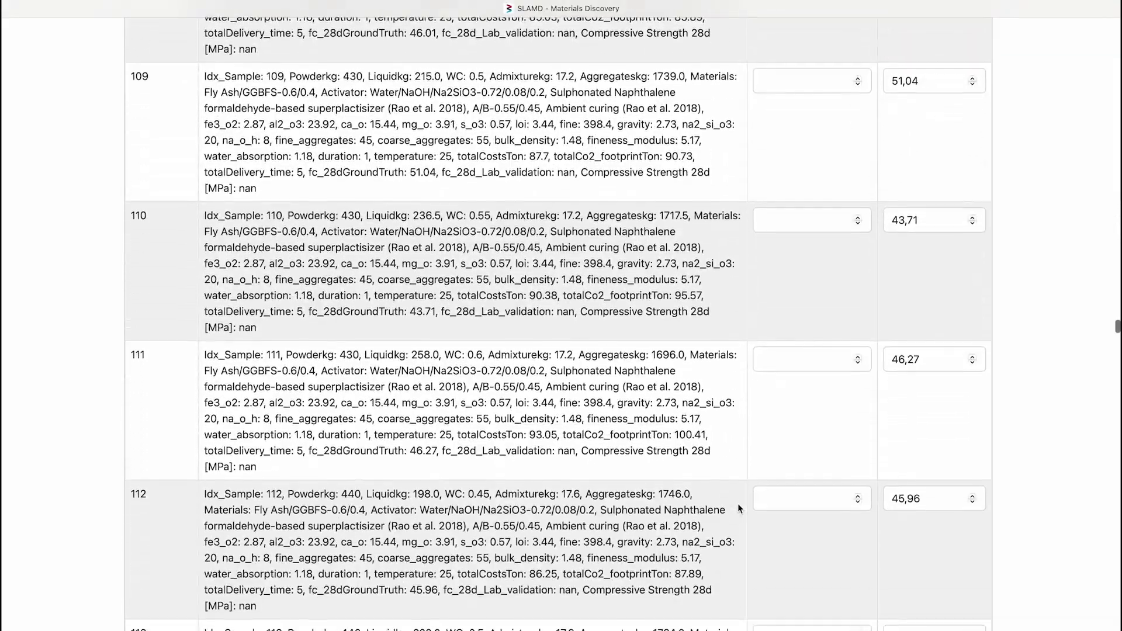
pyautogui.scroll(-8, 738, 508)
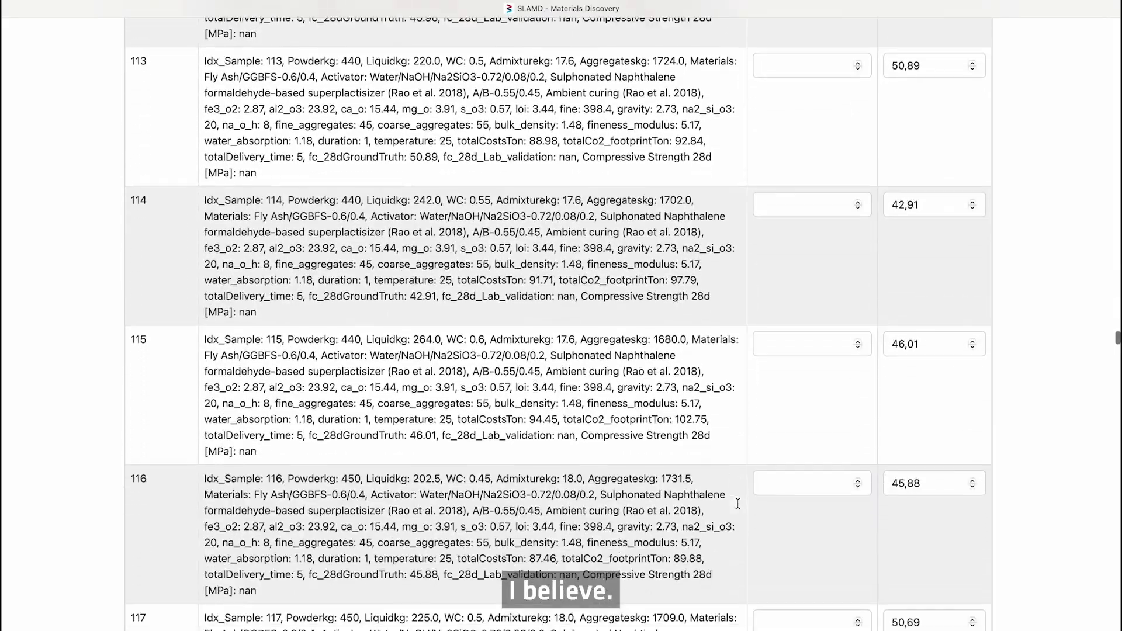
pyautogui.scroll(-2, 738, 504)
pyautogui.doubleClick(929, 466)
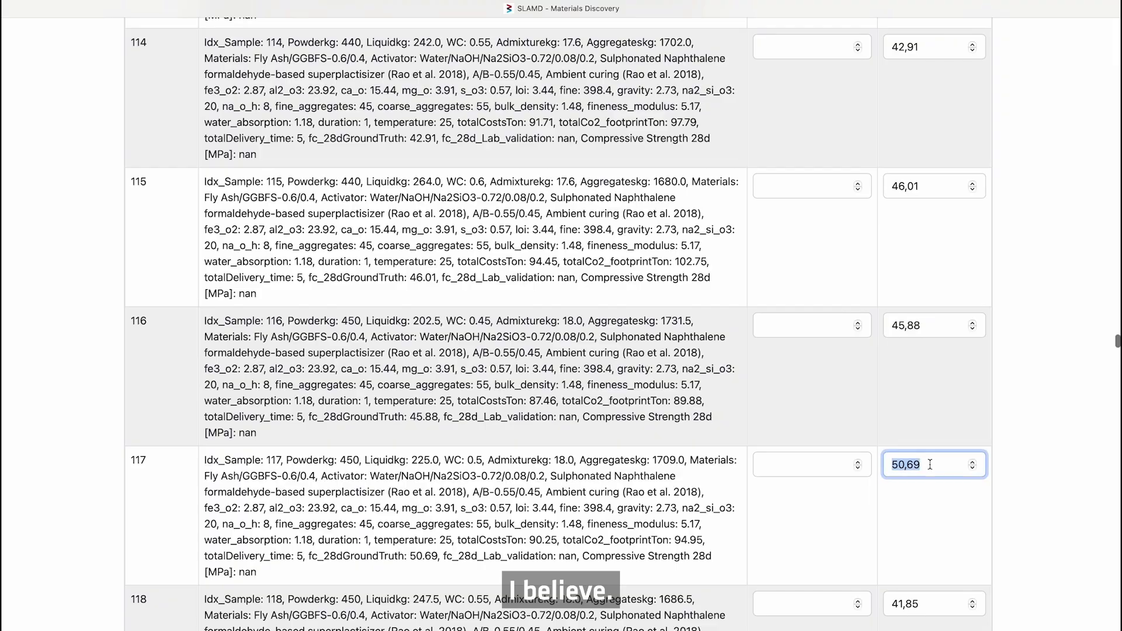
pyautogui.click(804, 467)
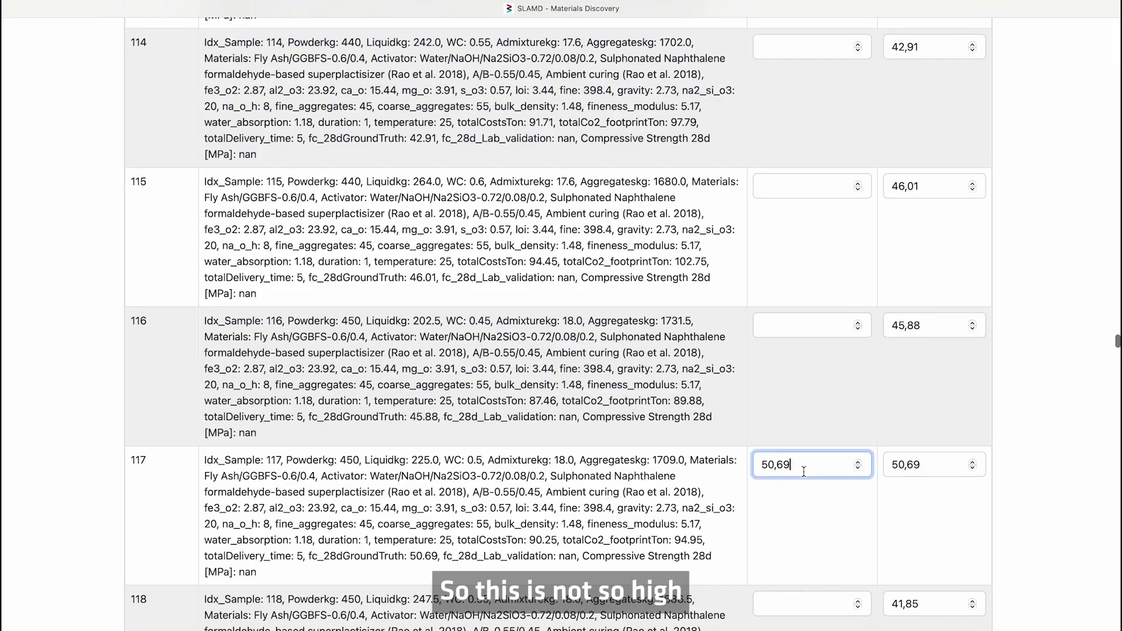
# - Copy the ground-truth strength 56,64 into fc_28d_Lab_validation for formulation 147
pyautogui.scroll(-20, 777, 526)
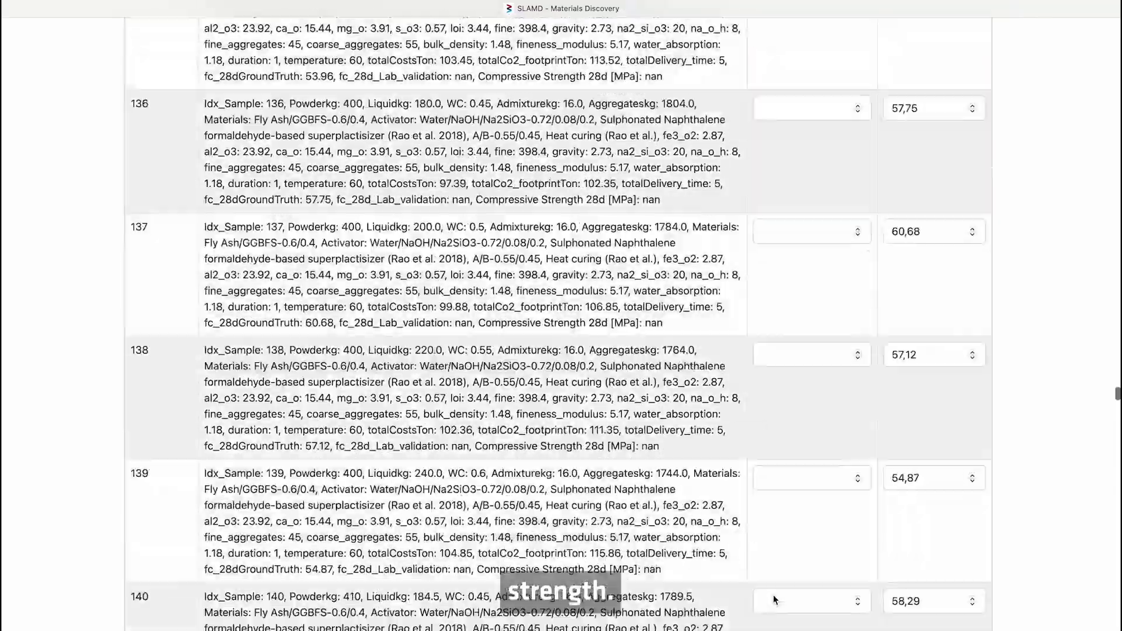
pyautogui.scroll(-10, 773, 595)
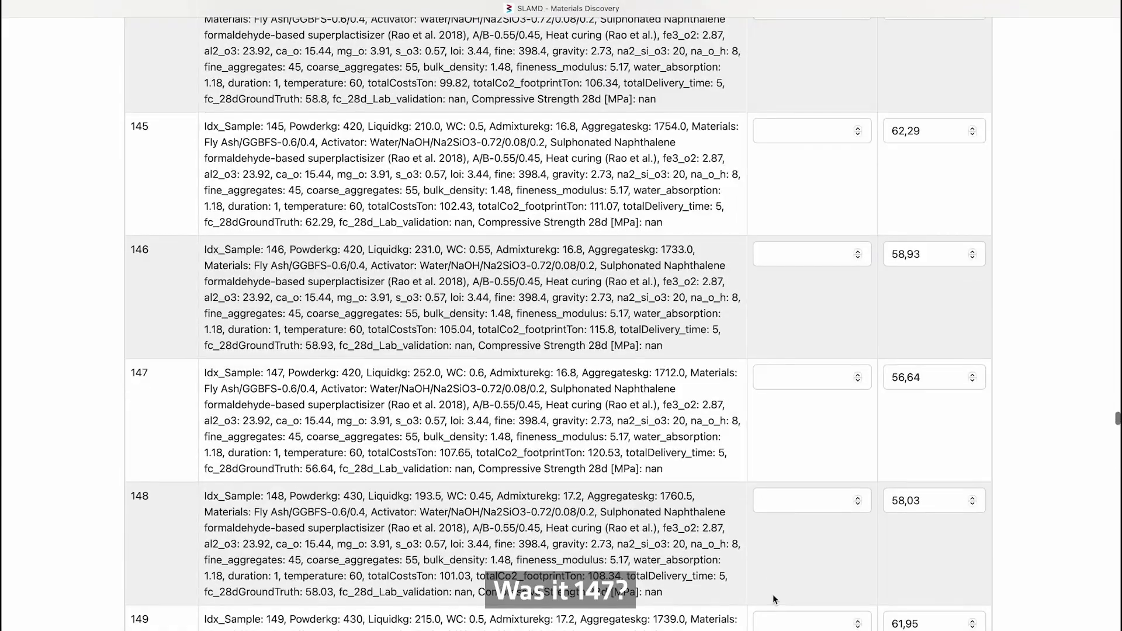
pyautogui.scroll(-1, 772, 595)
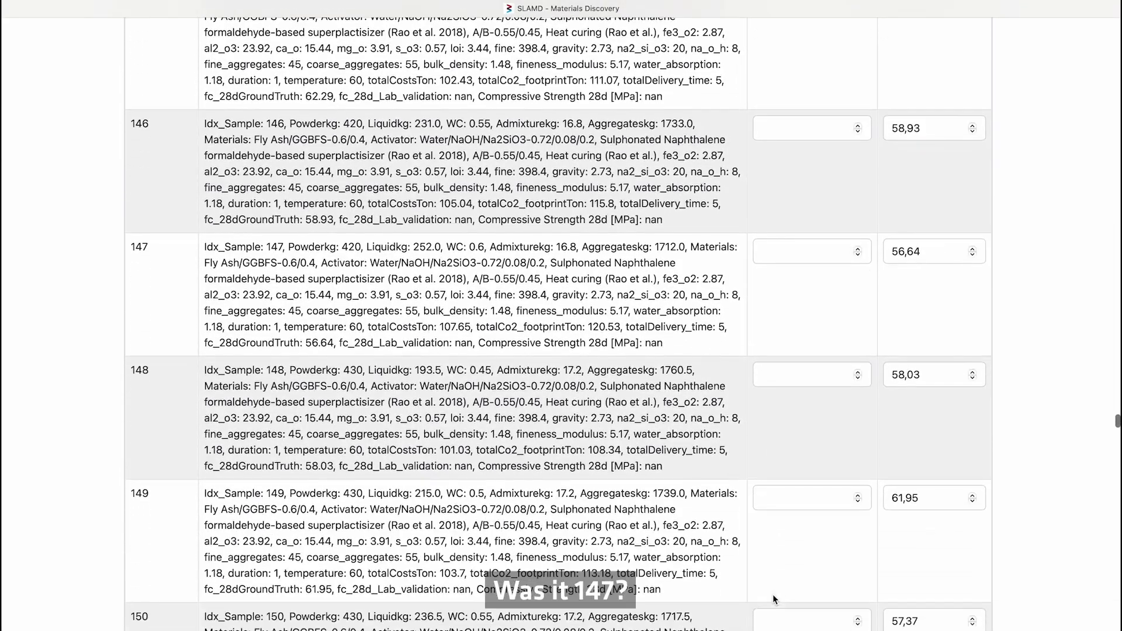
pyautogui.doubleClick(920, 255)
pyautogui.hotkey('ctrl', 'c')
pyautogui.click(806, 249)
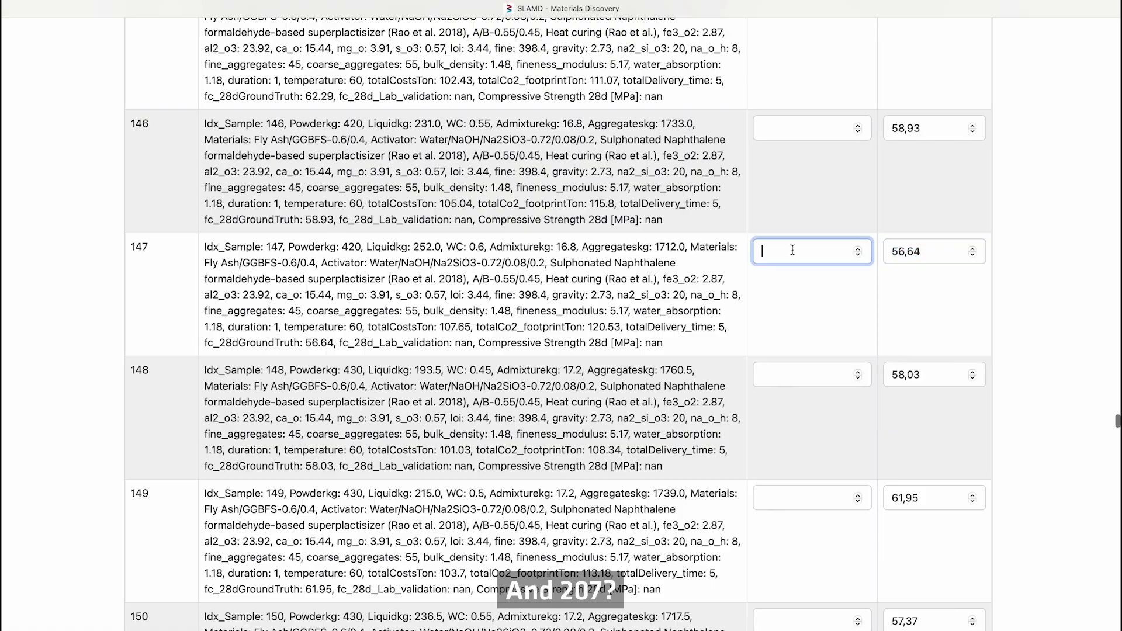
pyautogui.hotkey('ctrl', 'v')
pyautogui.click(766, 420)
# - Copy the ground-truth strength 28,3 into fc_28d_Lab_validation for formulation 207 and return to the Material Discovery overview
pyautogui.scroll(-20, 767, 422)
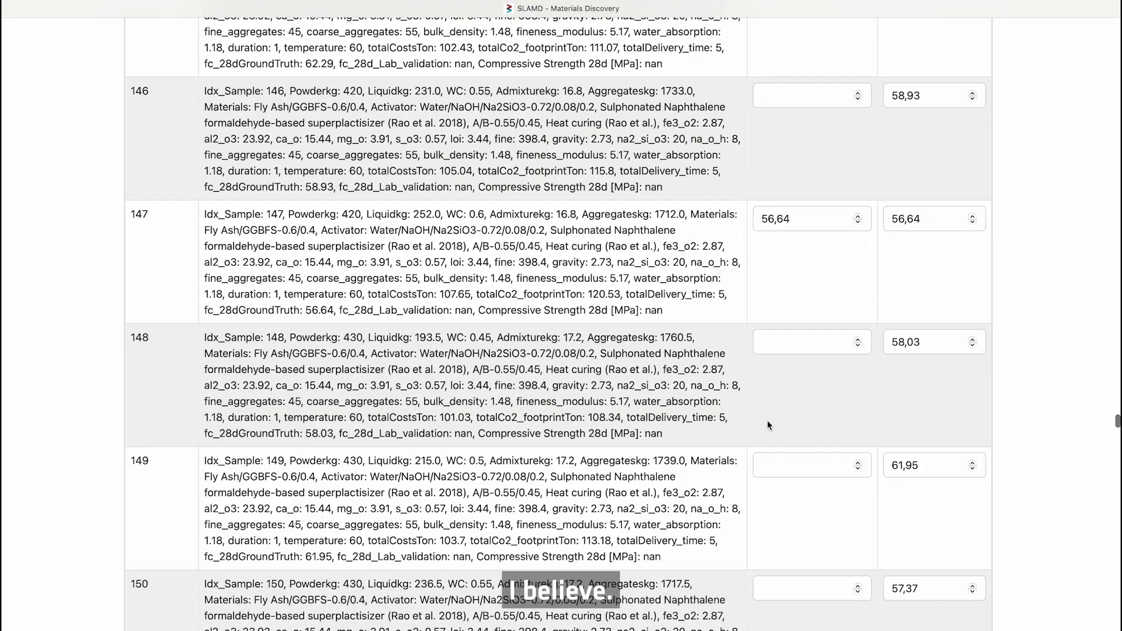
pyautogui.scroll(-16, 768, 422)
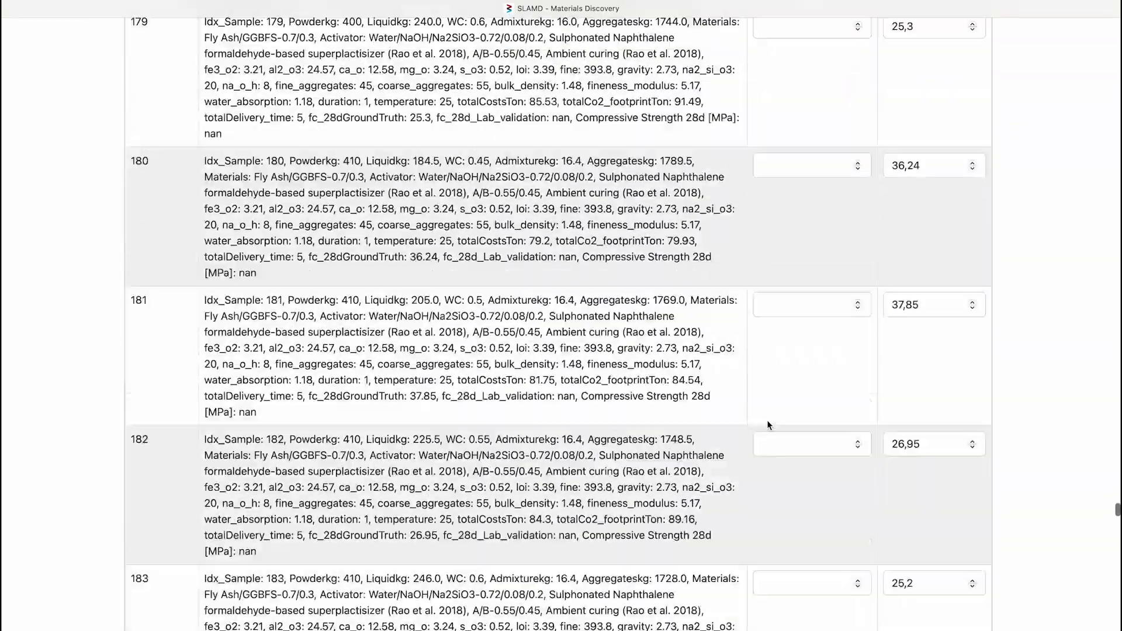
pyautogui.scroll(-18, 767, 420)
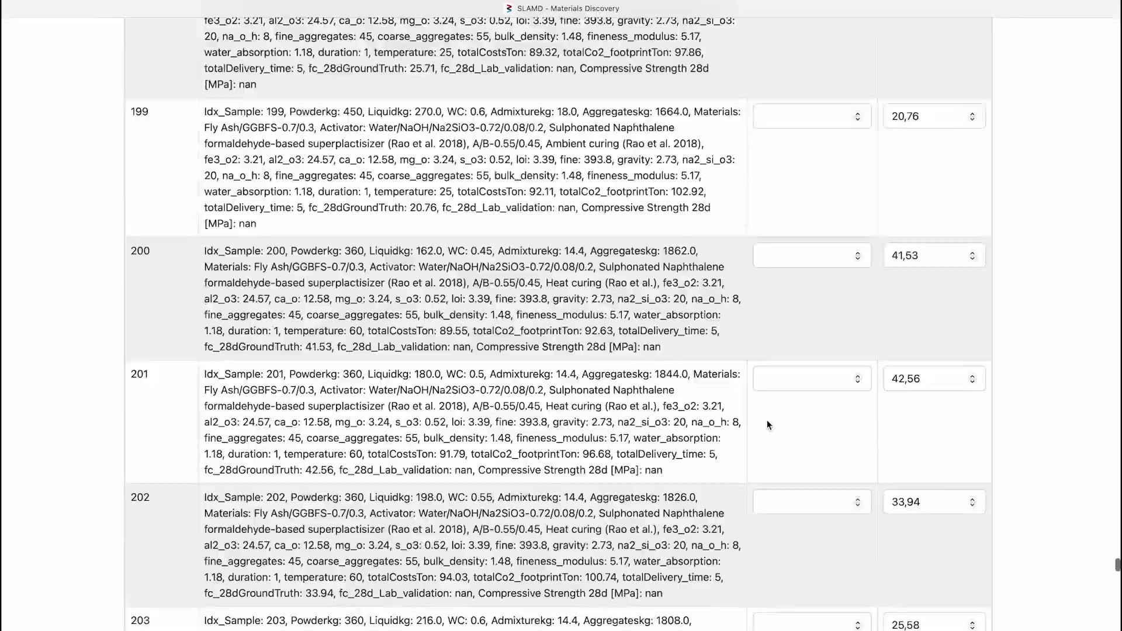
pyautogui.scroll(3, 767, 420)
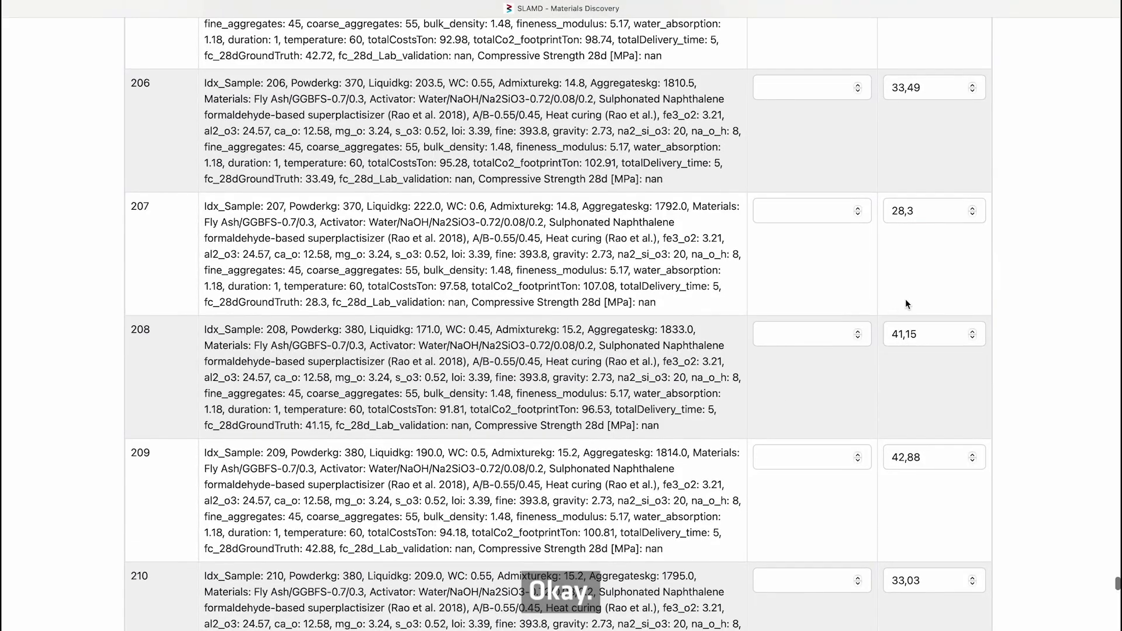
pyautogui.doubleClick(909, 200)
pyautogui.press('super+c')
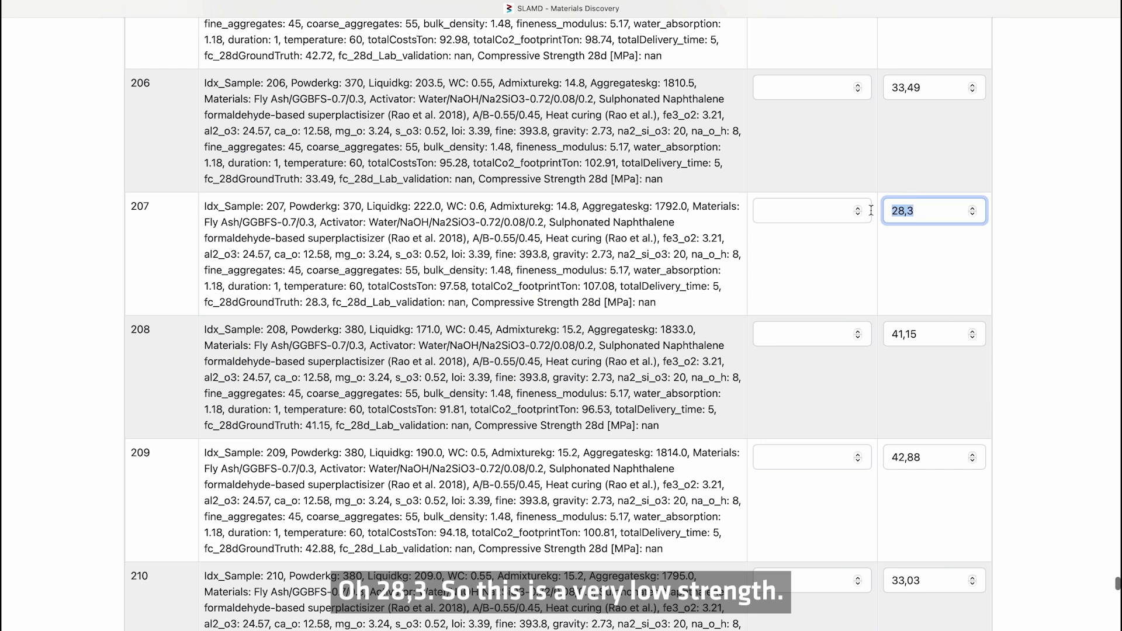
pyautogui.click(804, 221)
pyautogui.press('super+v')
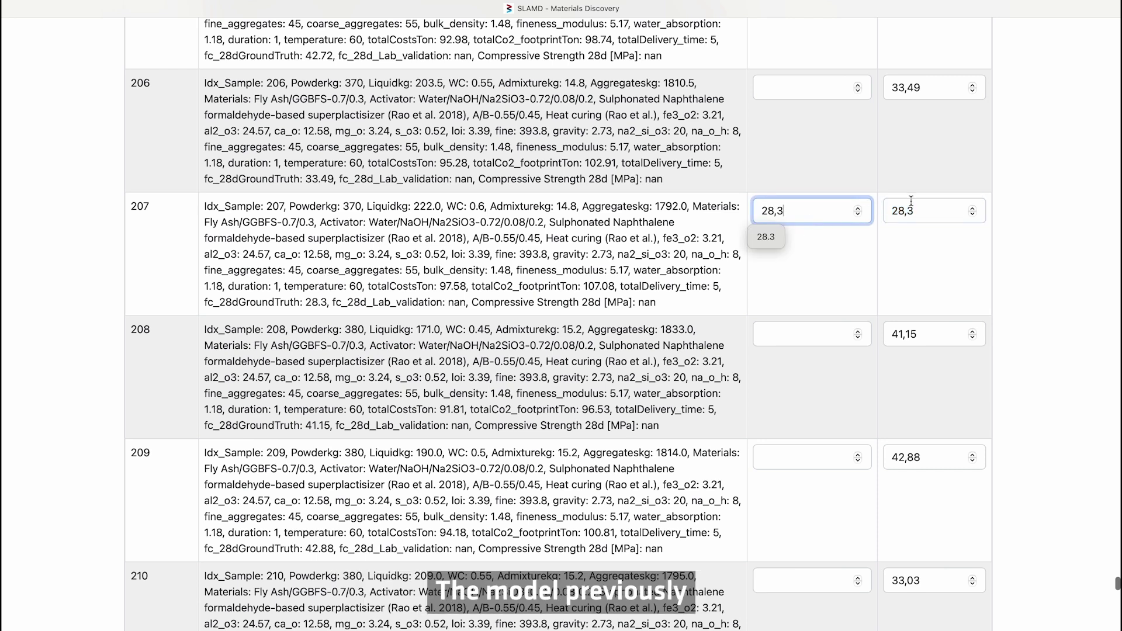
pyautogui.click(923, 217)
pyautogui.click(828, 219)
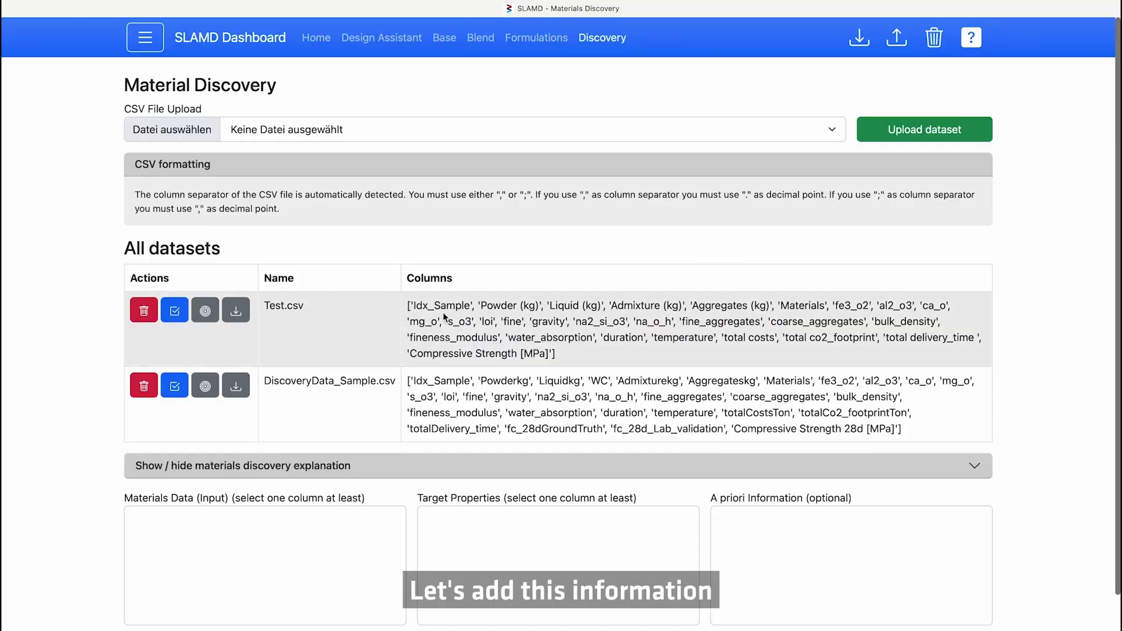
# - Load DiscoveryData_Sample.csv for a new experiment and choose the columns from Powderkg through temperature as materials data input
pyautogui.click(173, 387)
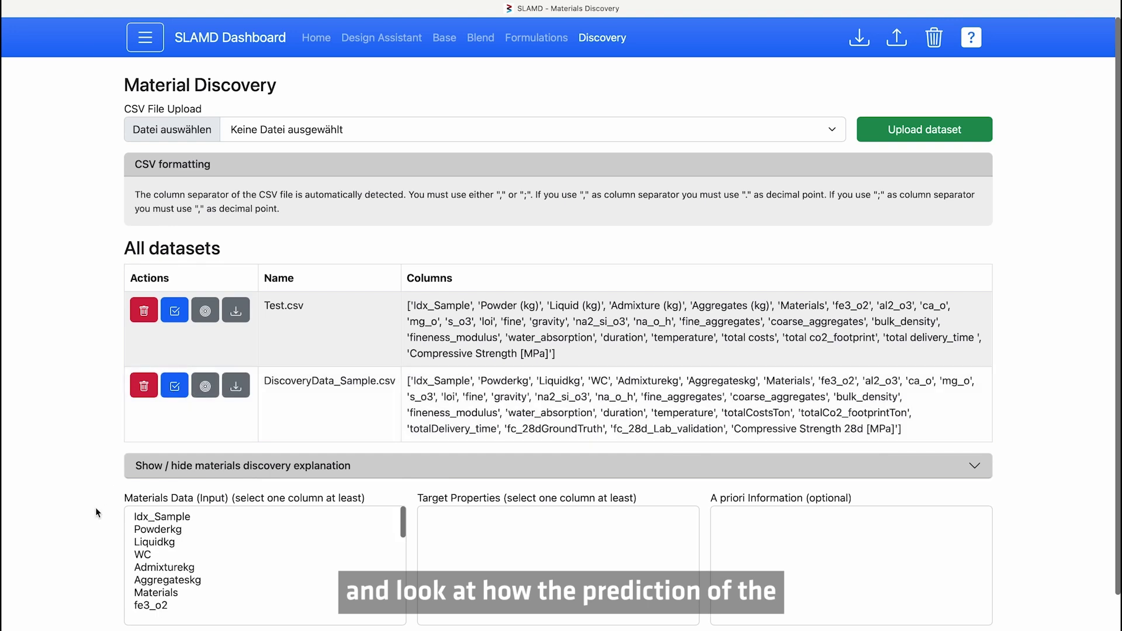
pyautogui.click(157, 525)
pyautogui.scroll(-5, 158, 529)
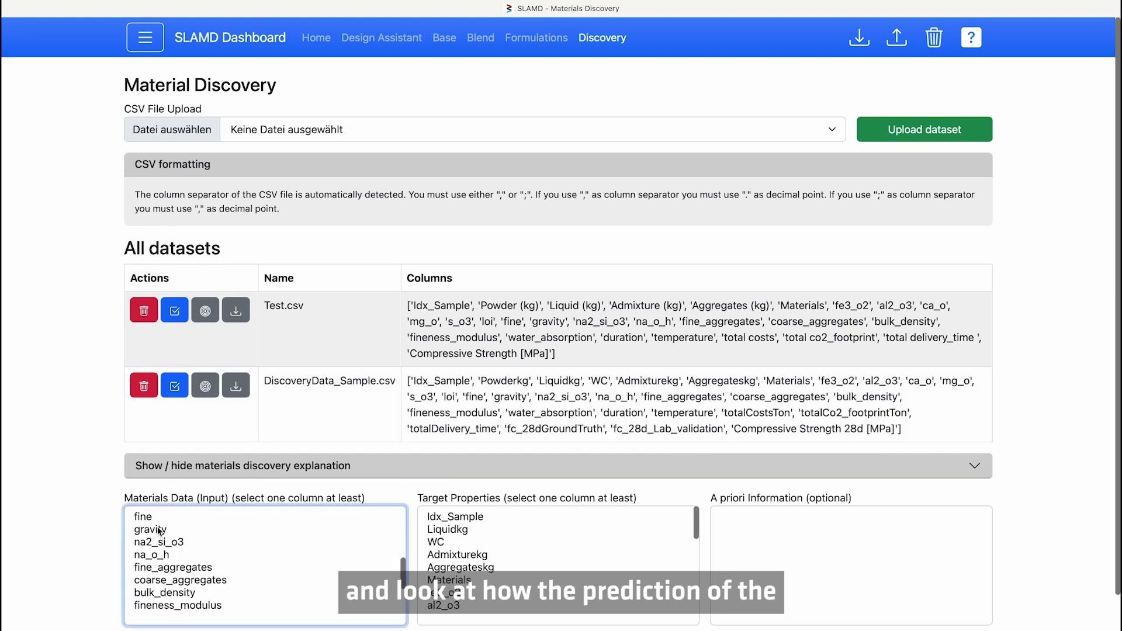
pyautogui.scroll(-3, 158, 530)
pyautogui.keyDown('shift'); pyautogui.click(160, 546); pyautogui.keyUp('shift')
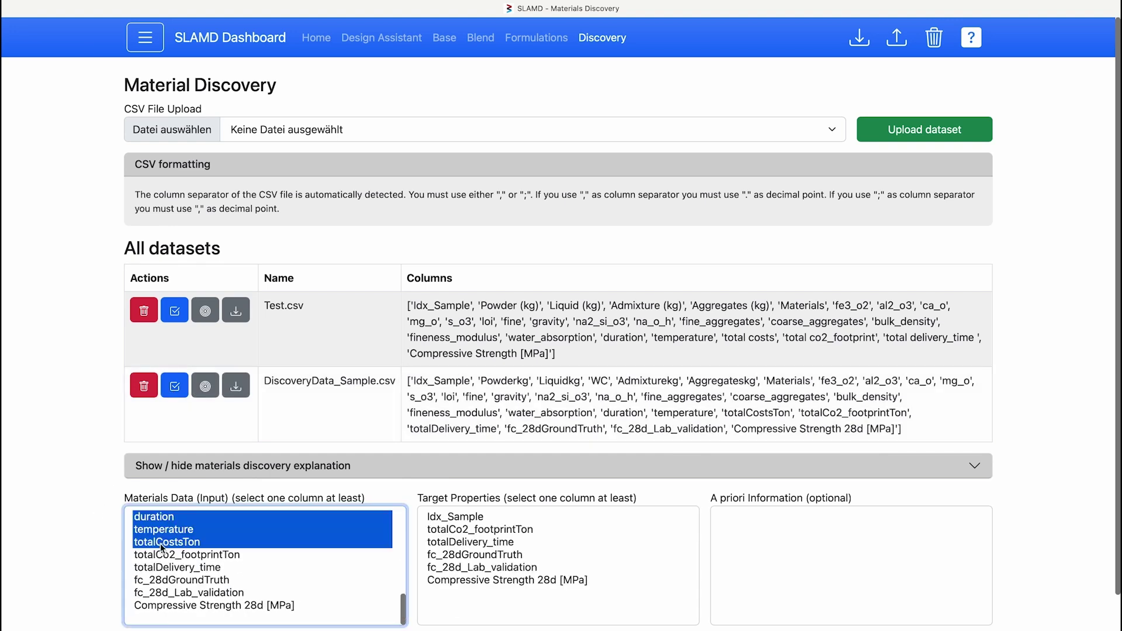
pyautogui.keyDown('shift'); pyautogui.click(158, 530); pyautogui.keyUp('shift')
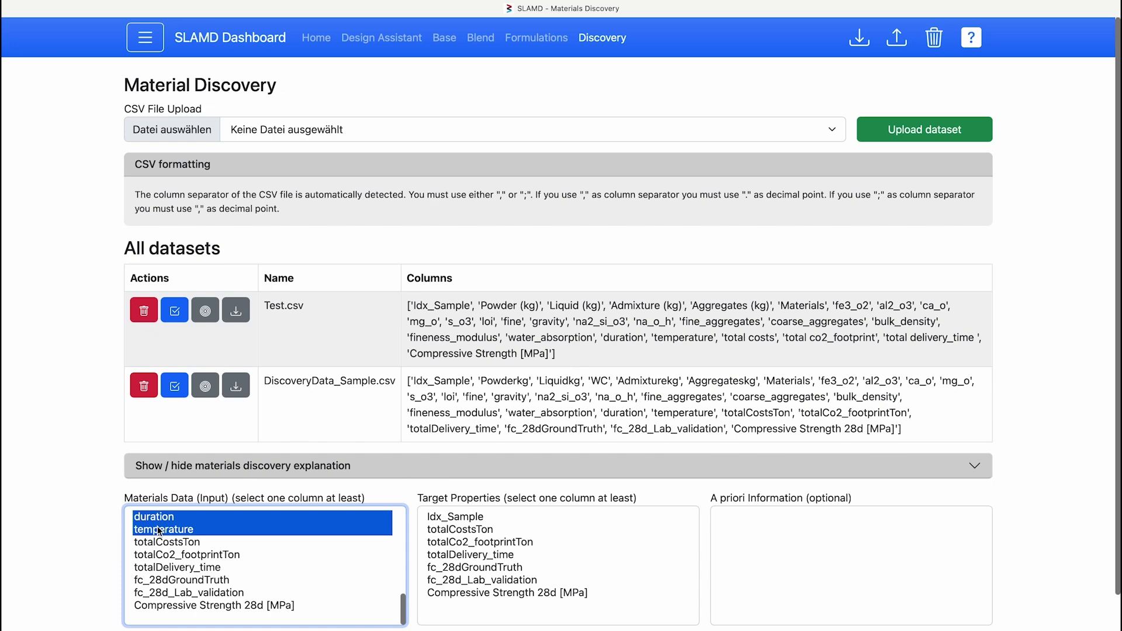
# - Choose fc_28d_Lab_validation as the target property to maximize and run the experiment with the lolo Random Forest model
pyautogui.click(469, 592)
pyautogui.click(467, 582)
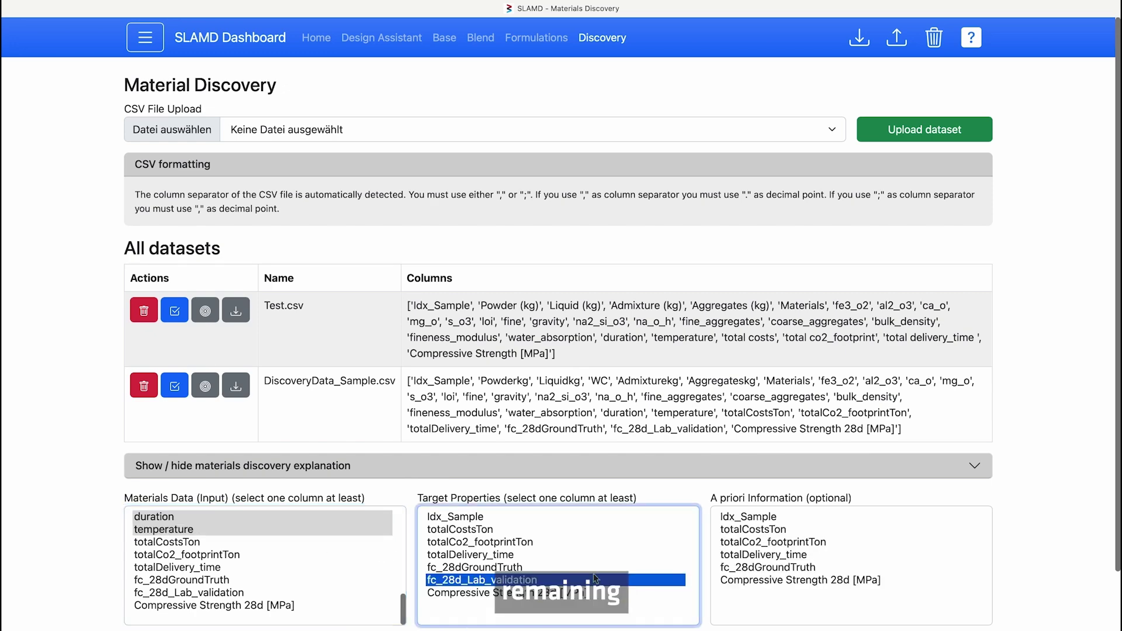
pyautogui.scroll(-2, 595, 579)
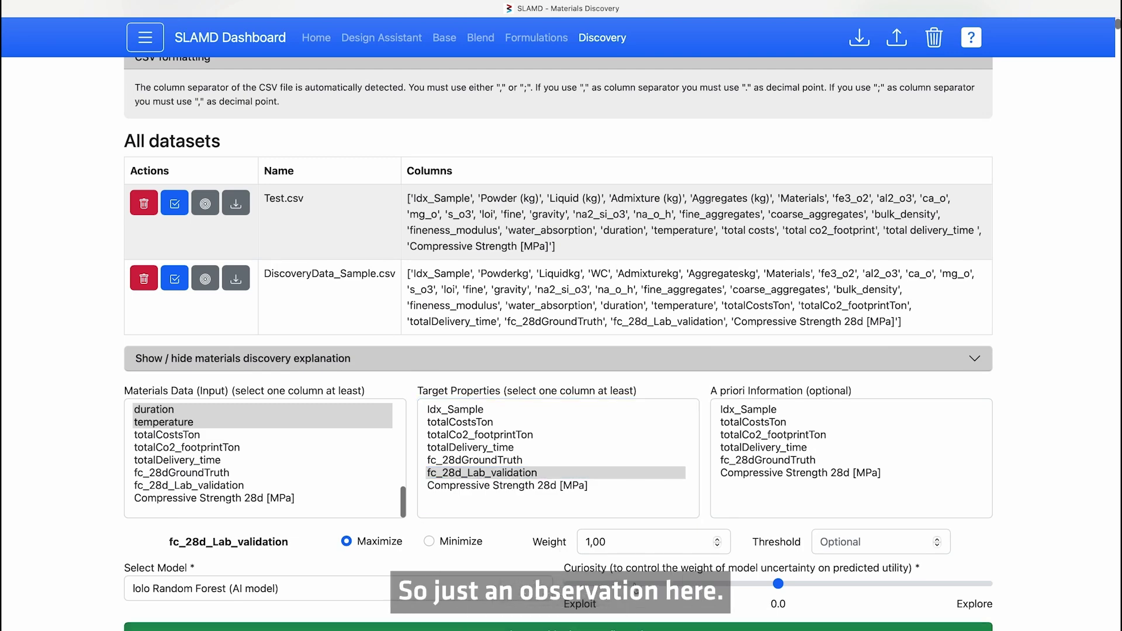
# - Examine the target-property scatter plot for the predicted strength, uncertainty and utility of the highest-ranked candidates
pyautogui.scroll(-8, 625, 344)
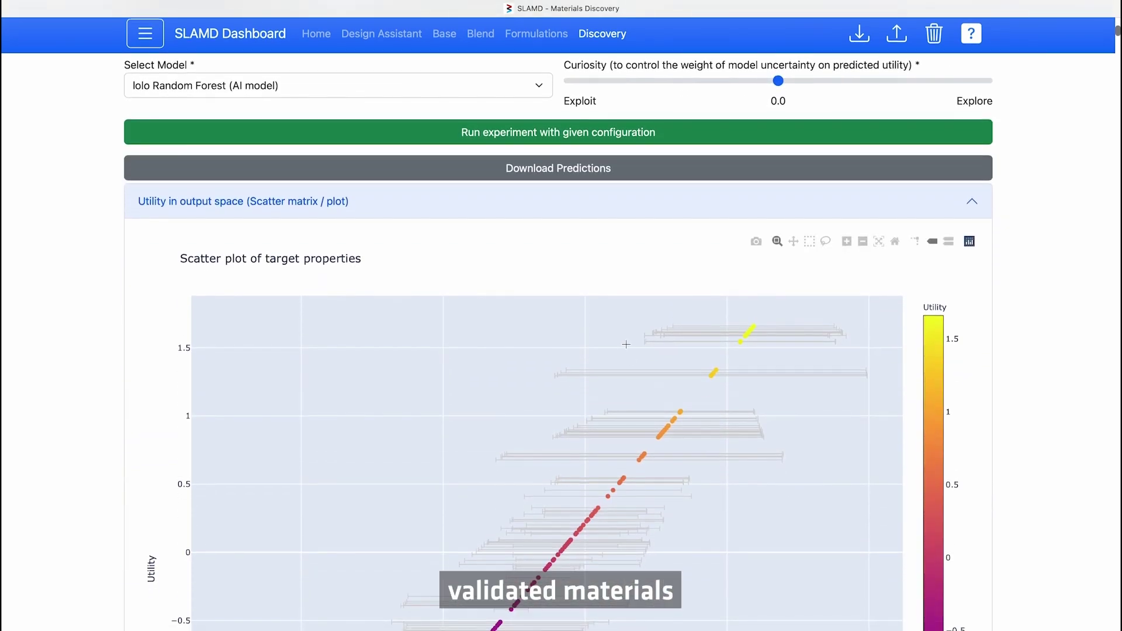
pyautogui.scroll(3, 626, 345)
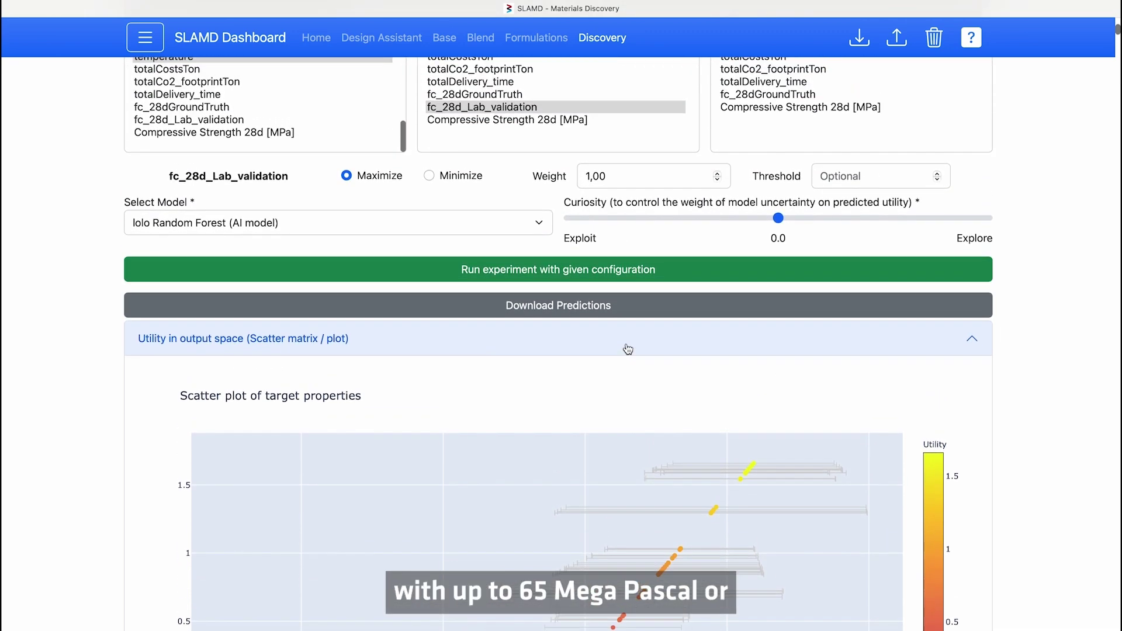
pyautogui.scroll(-7, 628, 349)
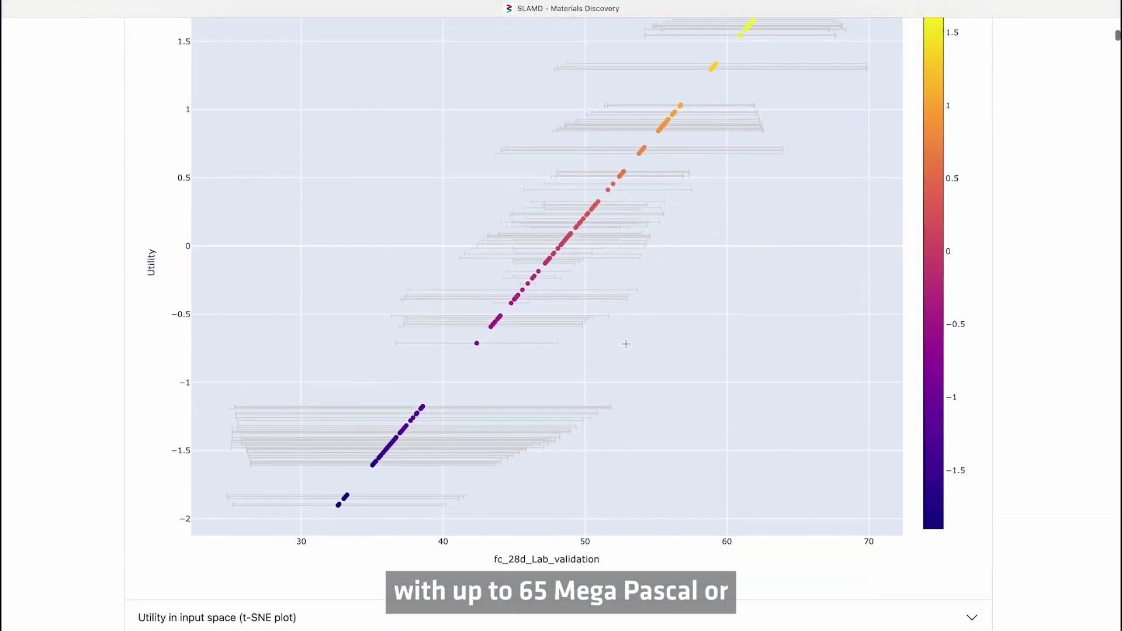
pyautogui.scroll(2, 625, 344)
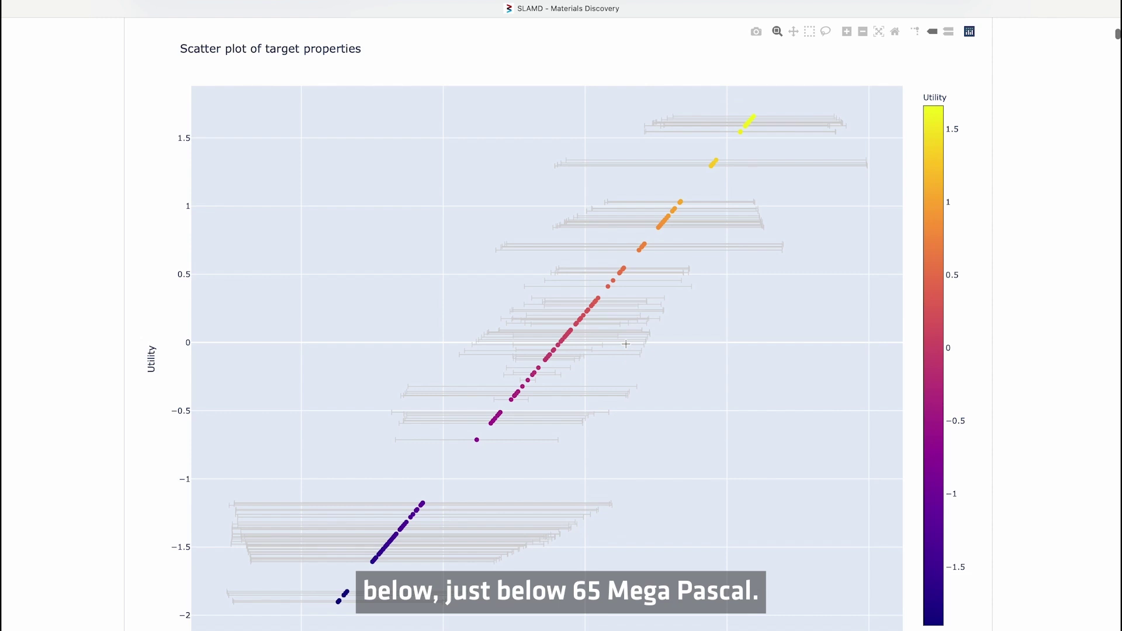
pyautogui.scroll(-1, 626, 344)
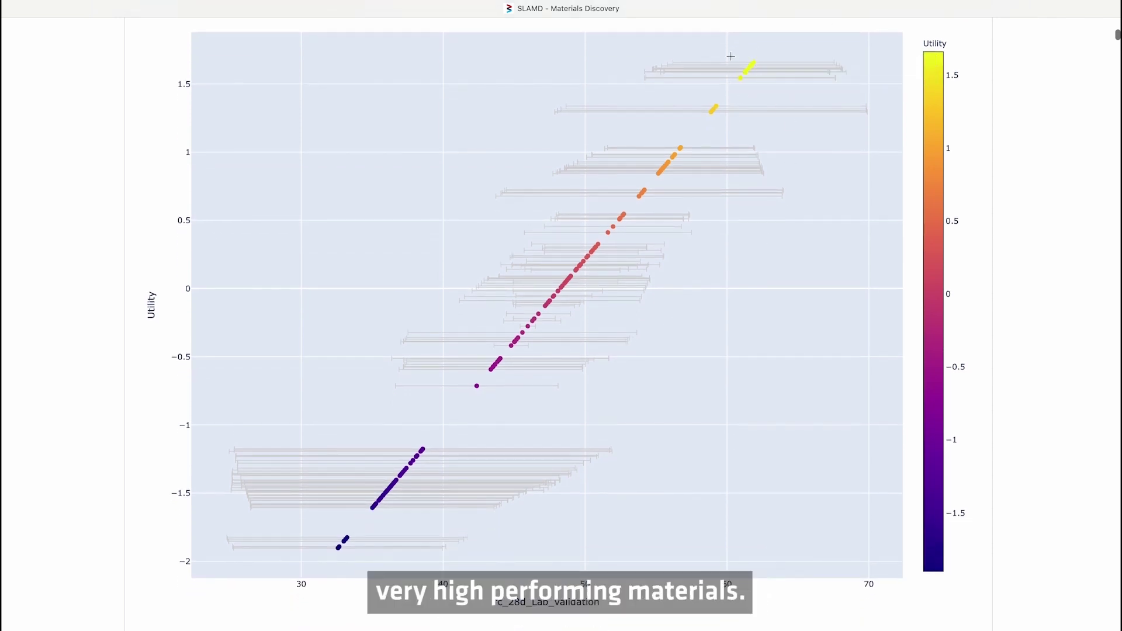
pyautogui.moveTo(750, 86)
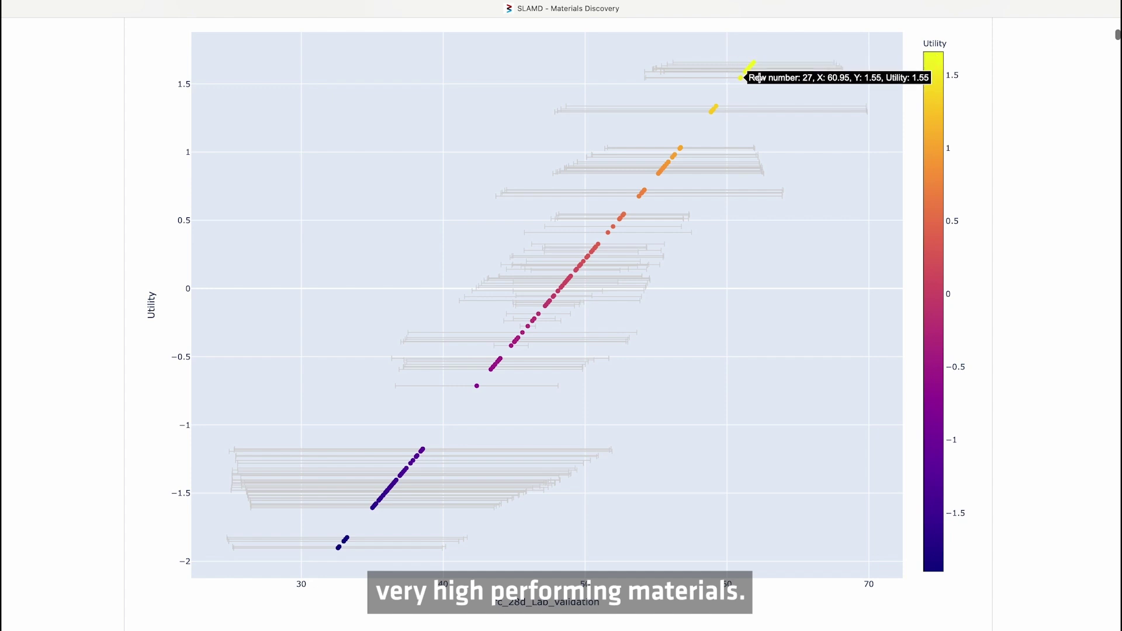
pyautogui.moveTo(752, 58)
# - Expand the t-SNE plot of utility in input space and compare the low- and high-utility clusters with their labelled points
pyautogui.scroll(-4, 720, 283)
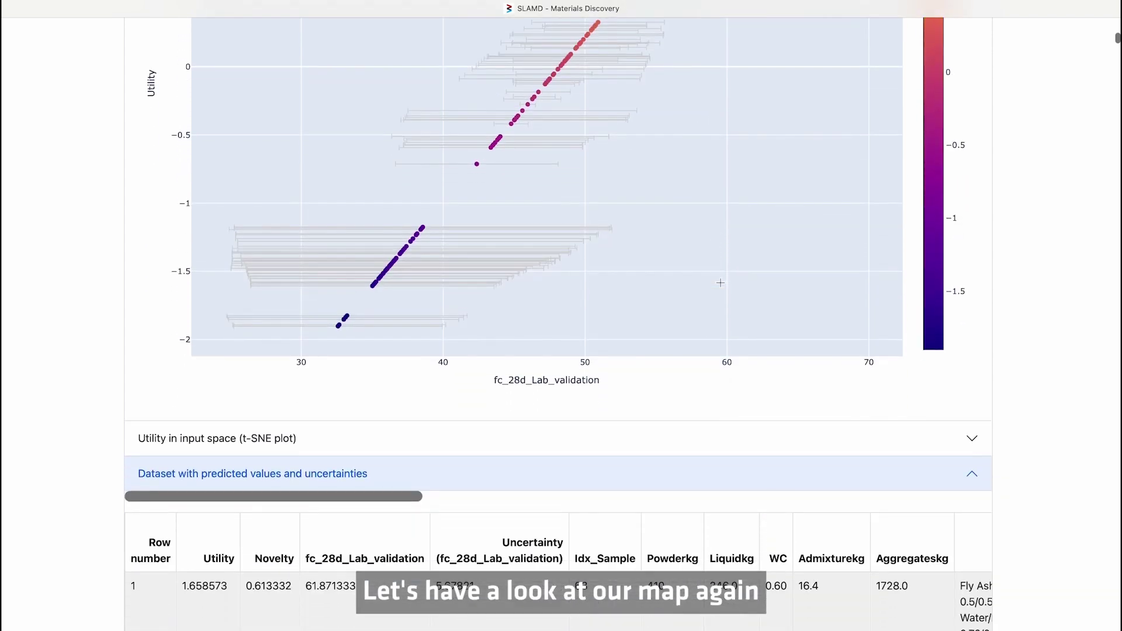
pyautogui.click(663, 443)
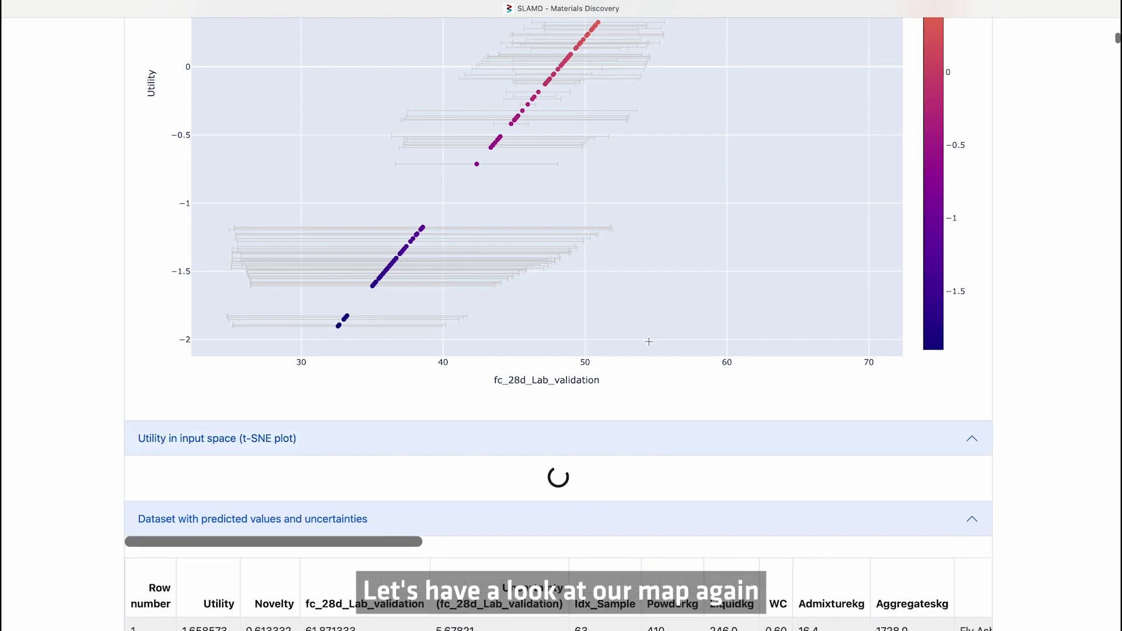
pyautogui.scroll(-12, 649, 341)
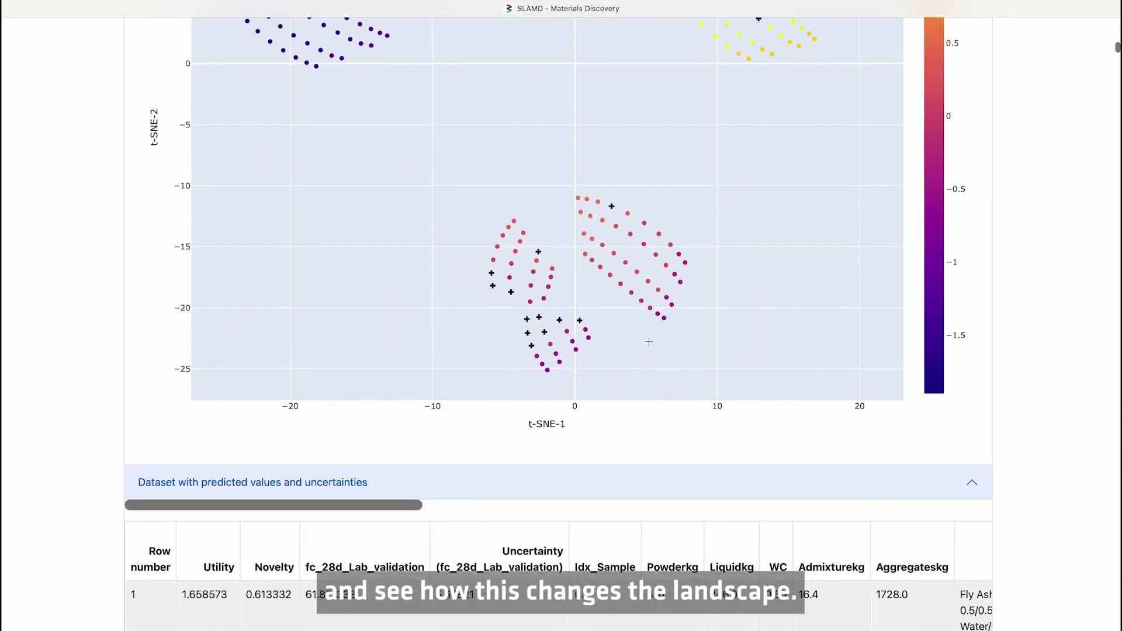
pyautogui.scroll(3, 648, 342)
pyautogui.moveTo(646, 421)
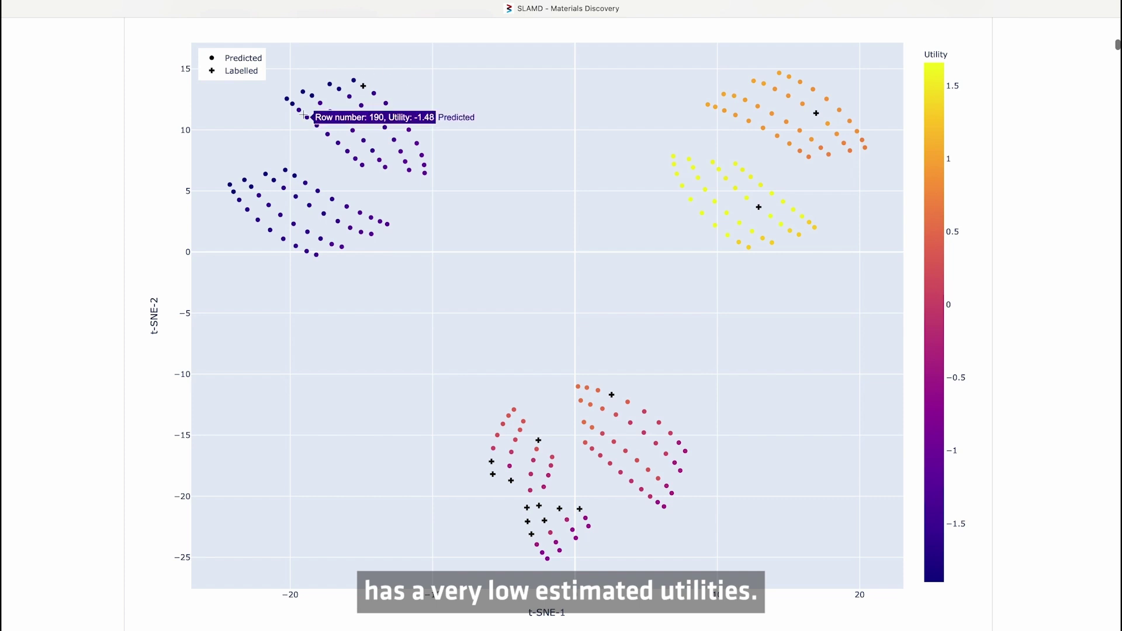
pyautogui.moveTo(286, 204)
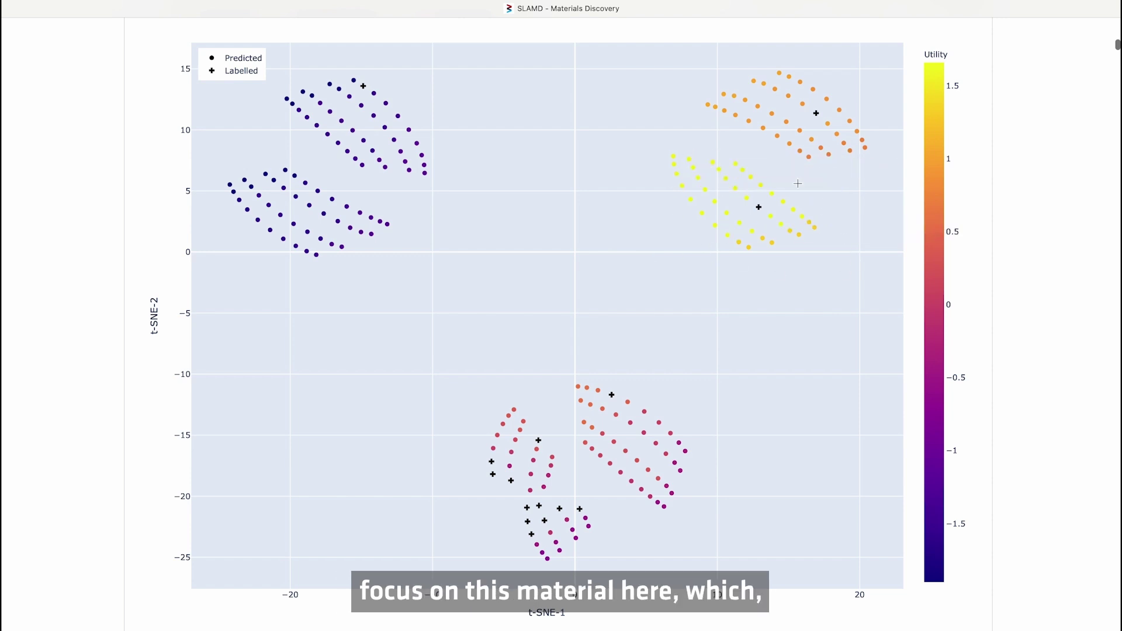
pyautogui.moveTo(750, 211)
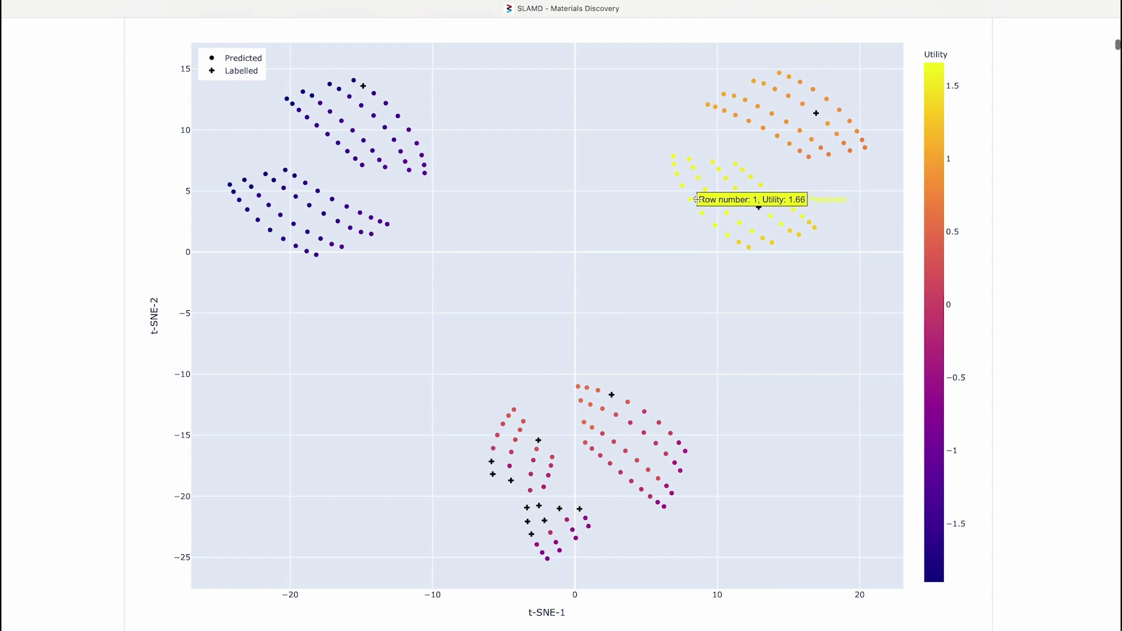
# - Examine the predictions table for the Materials composition and curing type of the three highest-ranked candidates
pyautogui.scroll(-10, 681, 339)
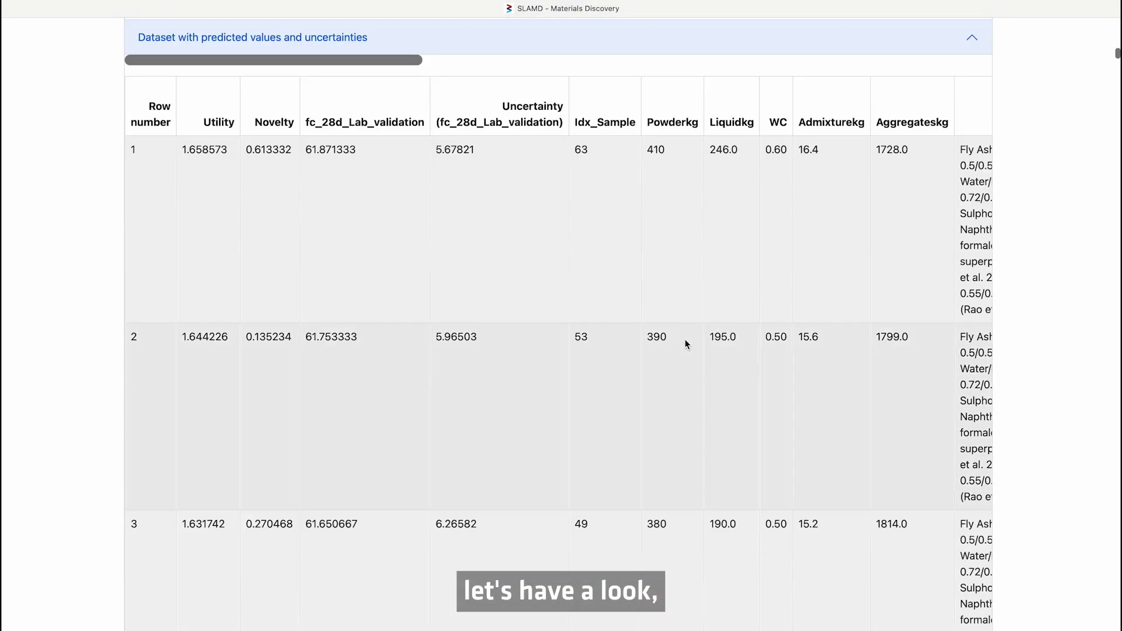
pyautogui.hscroll(8, 532, 237)
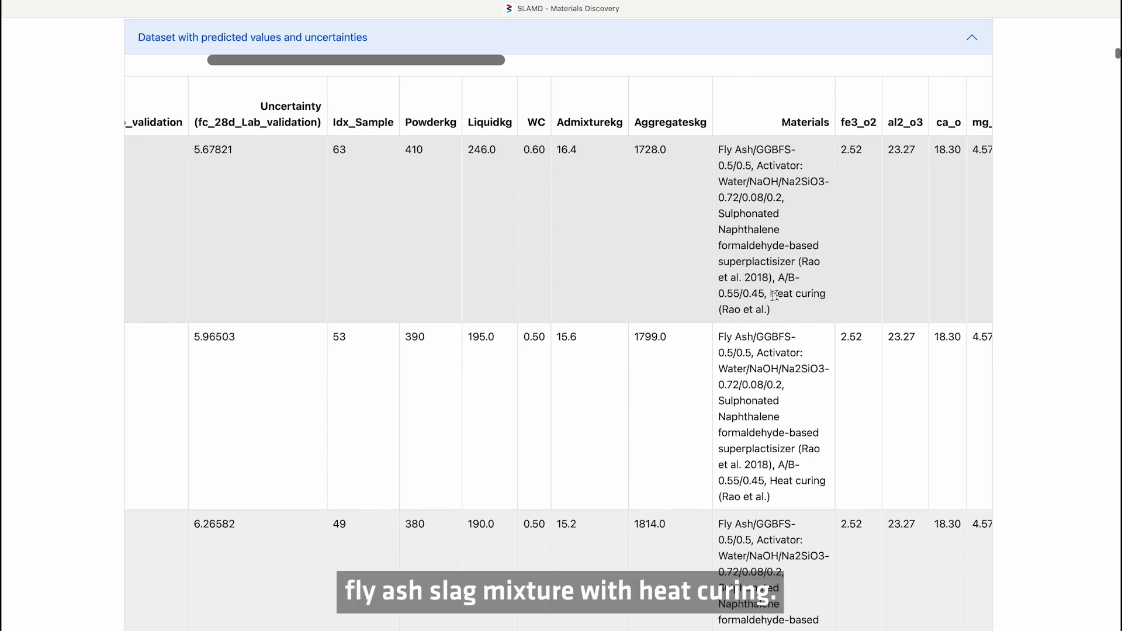
pyautogui.scroll(2, 759, 264)
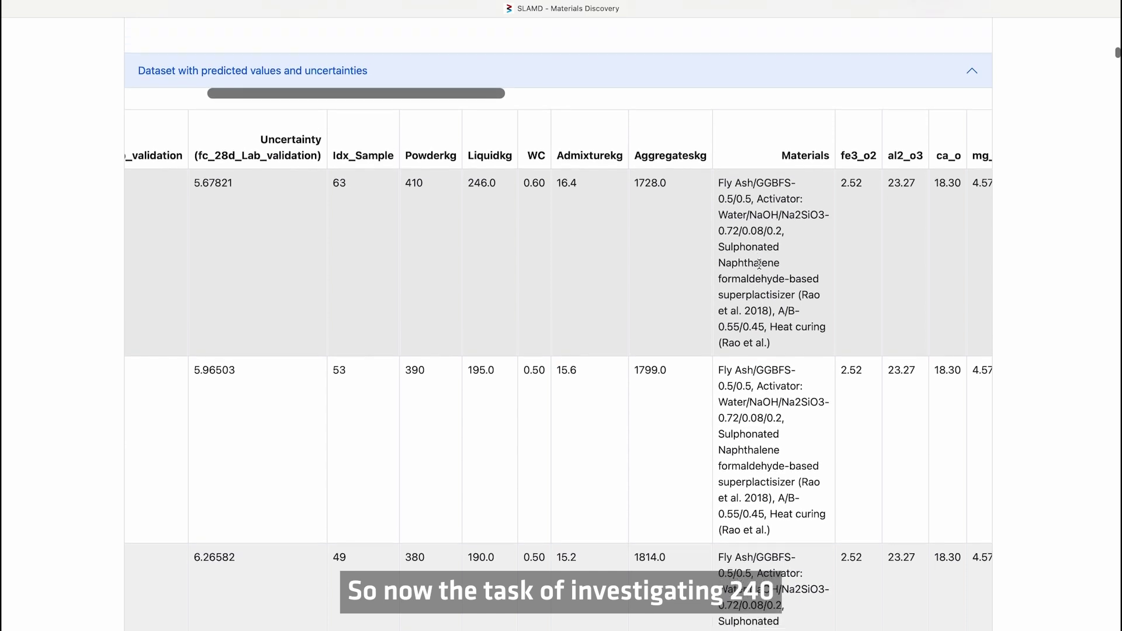
# - Inspect the highest-utility cluster in the t-SNE plot for candidates to fine-tune, and compare it with the lower-utility clusters
pyautogui.scroll(10, 759, 264)
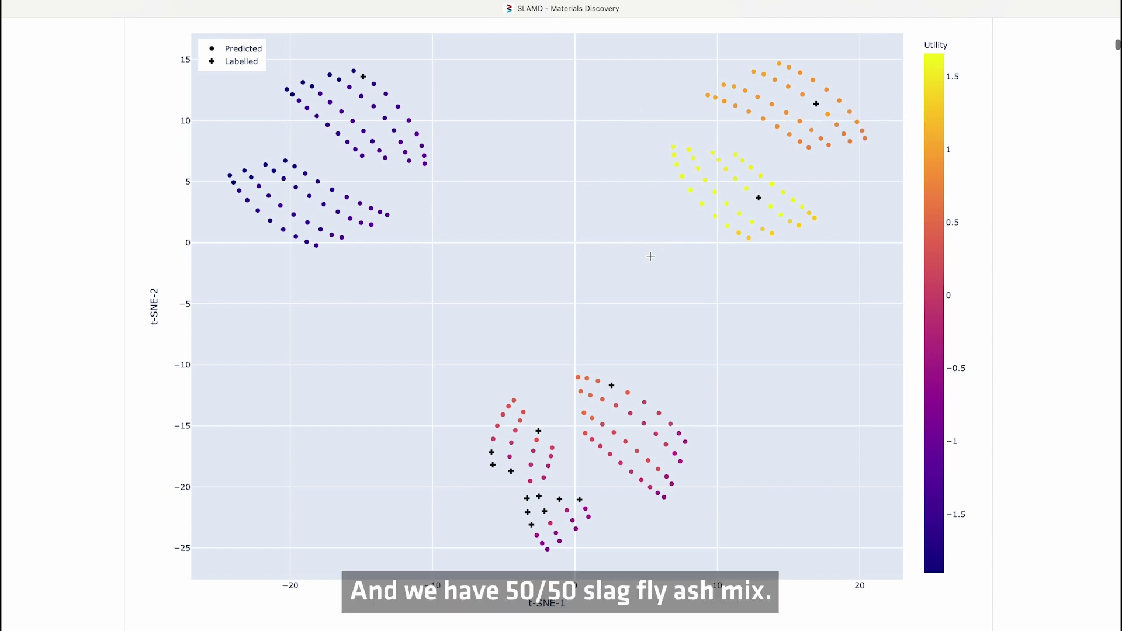
pyautogui.scroll(-1, 650, 257)
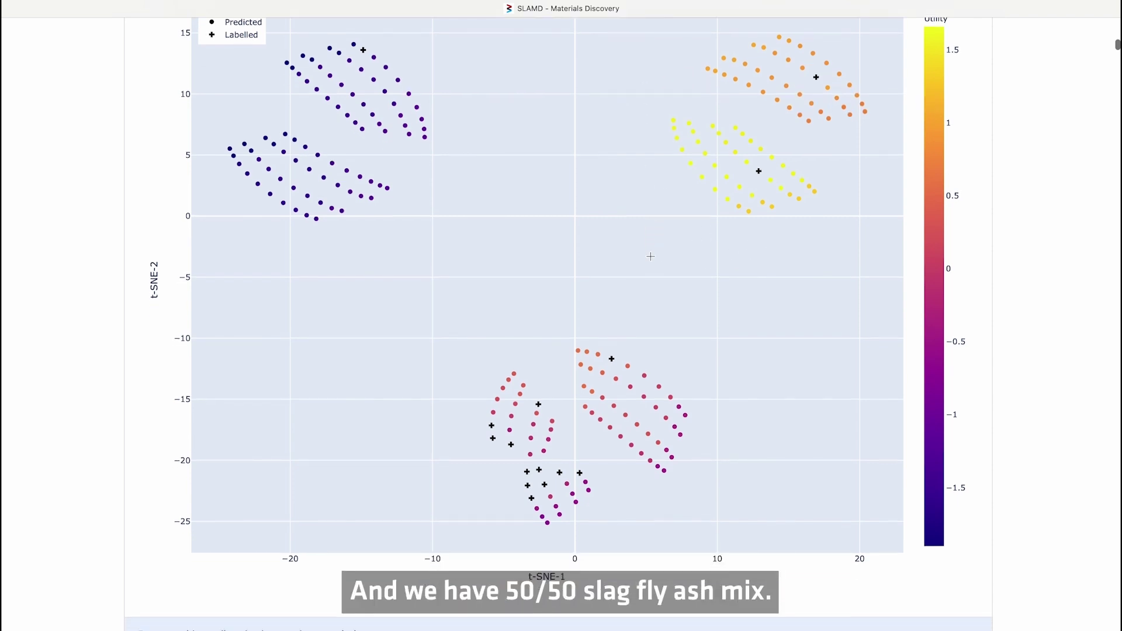
pyautogui.scroll(-3, 650, 256)
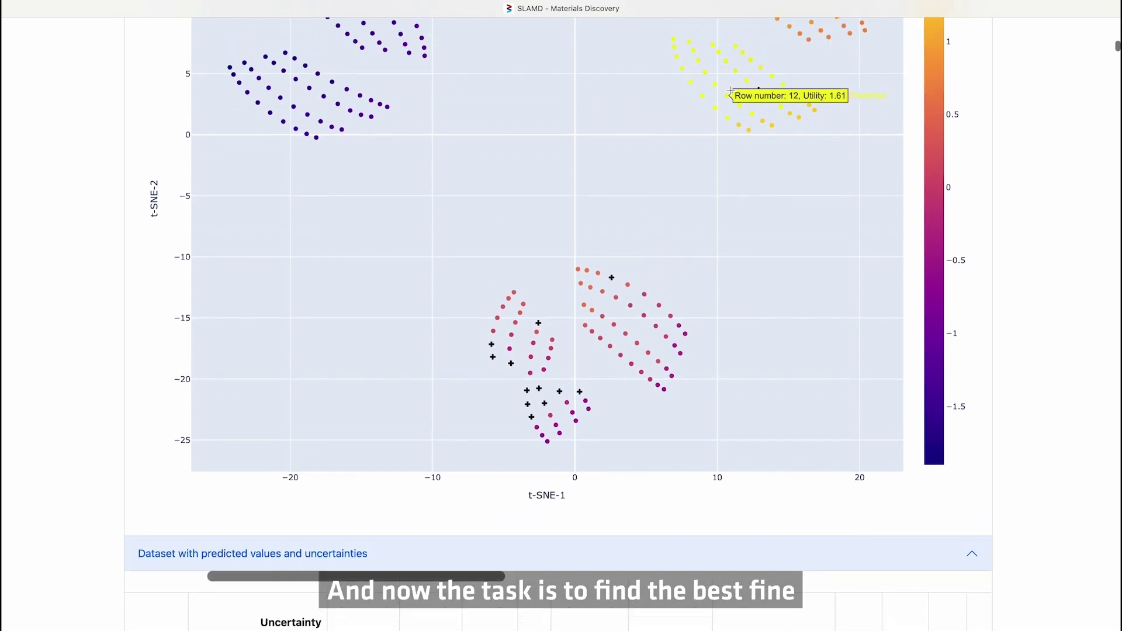
pyautogui.moveTo(693, 82)
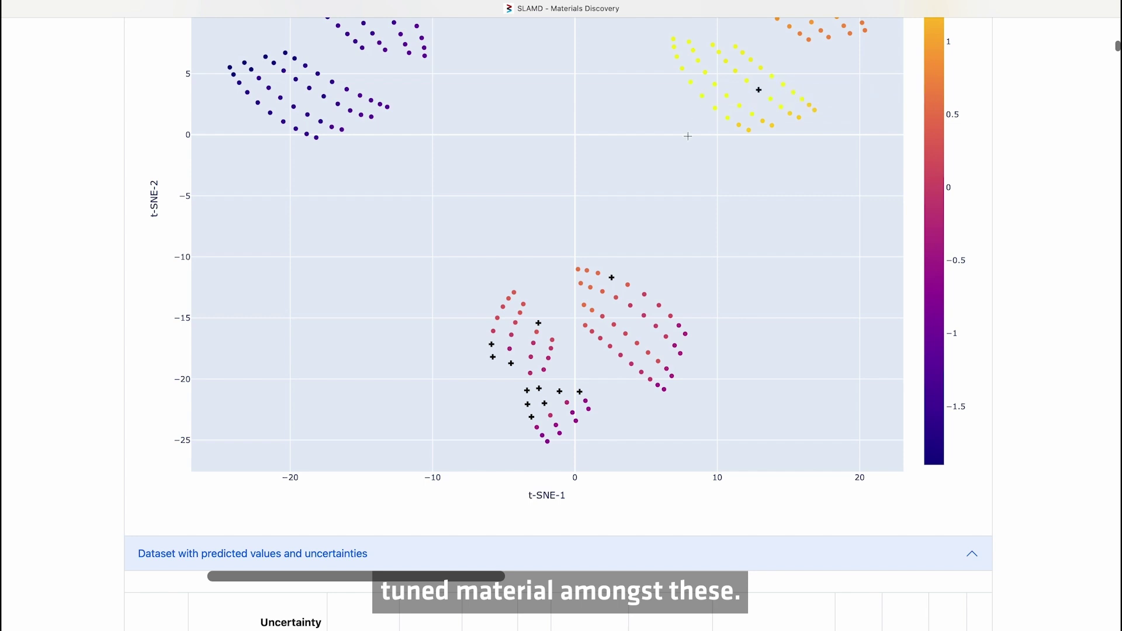
pyautogui.scroll(-2, 688, 134)
pyautogui.scroll(-2, 712, 524)
pyautogui.scroll(5, 713, 523)
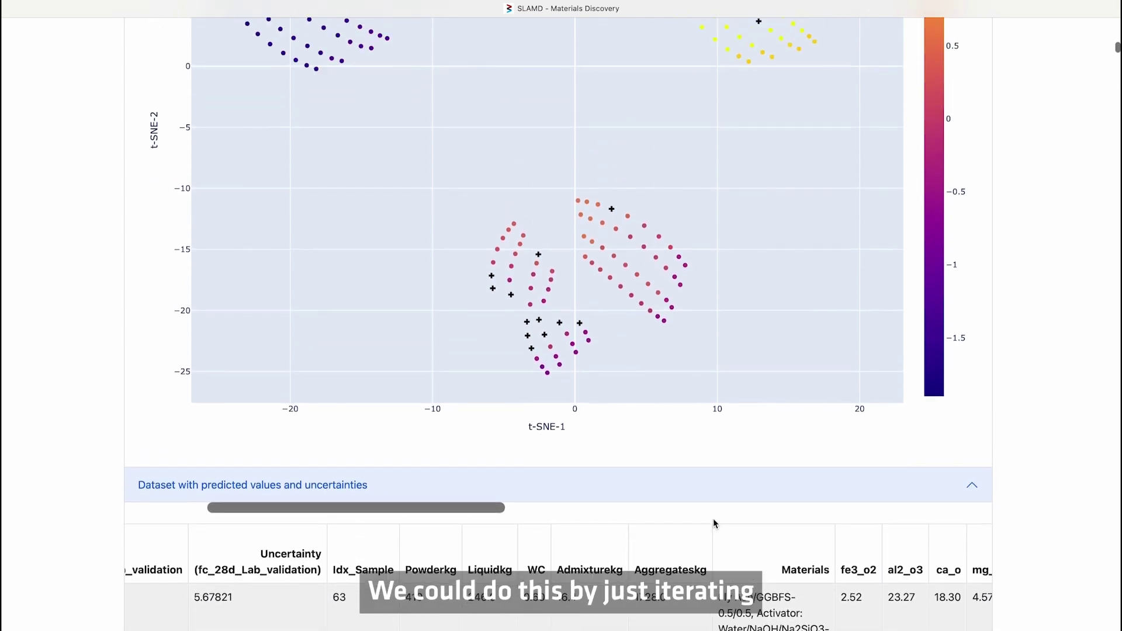
pyautogui.scroll(2, 713, 522)
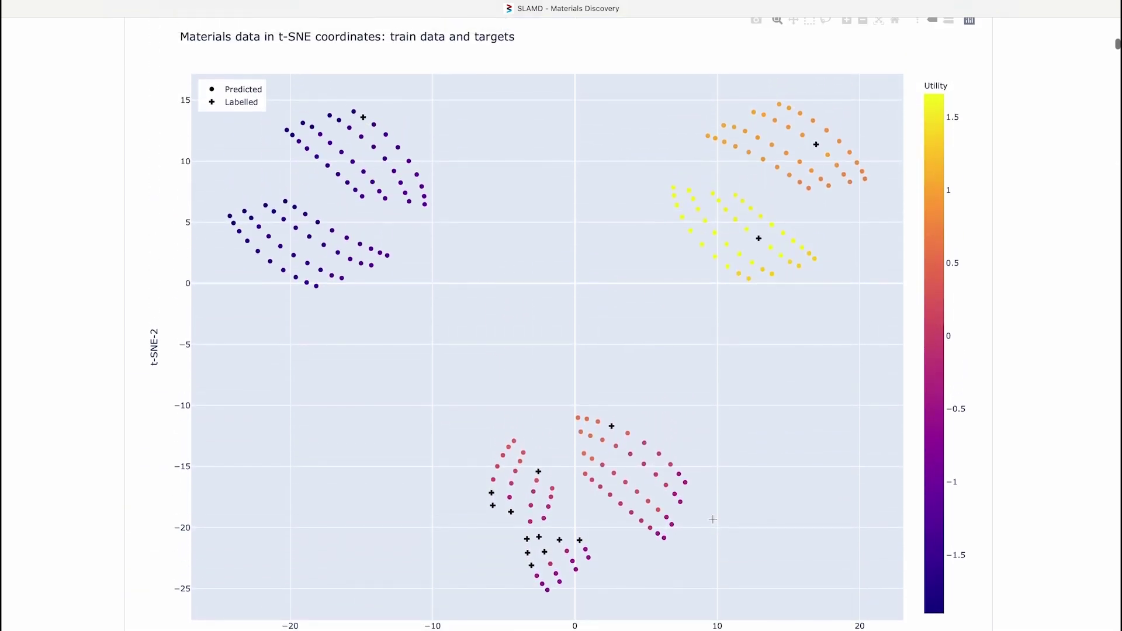
pyautogui.moveTo(688, 501)
pyautogui.scroll(-1, 688, 501)
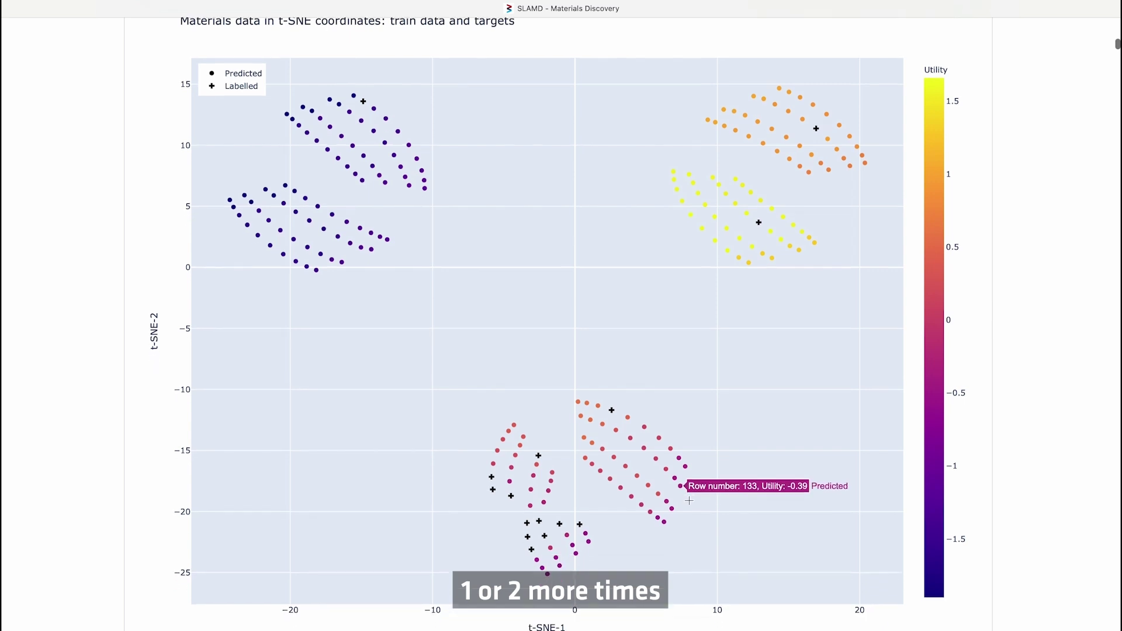
pyautogui.moveTo(734, 257)
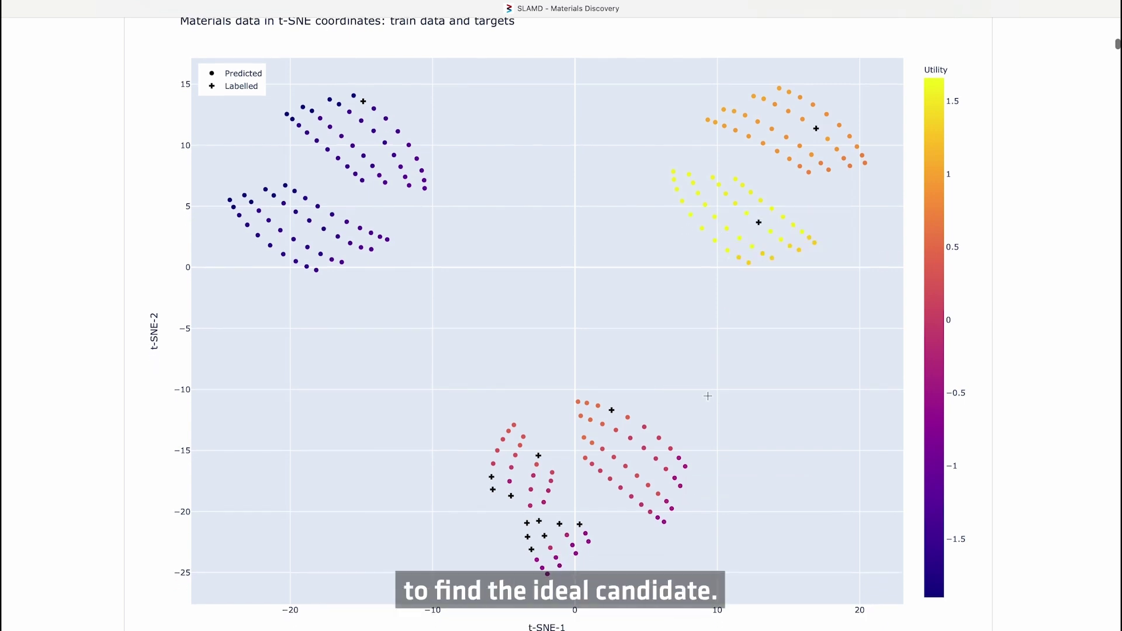
pyautogui.scroll(-5, 707, 396)
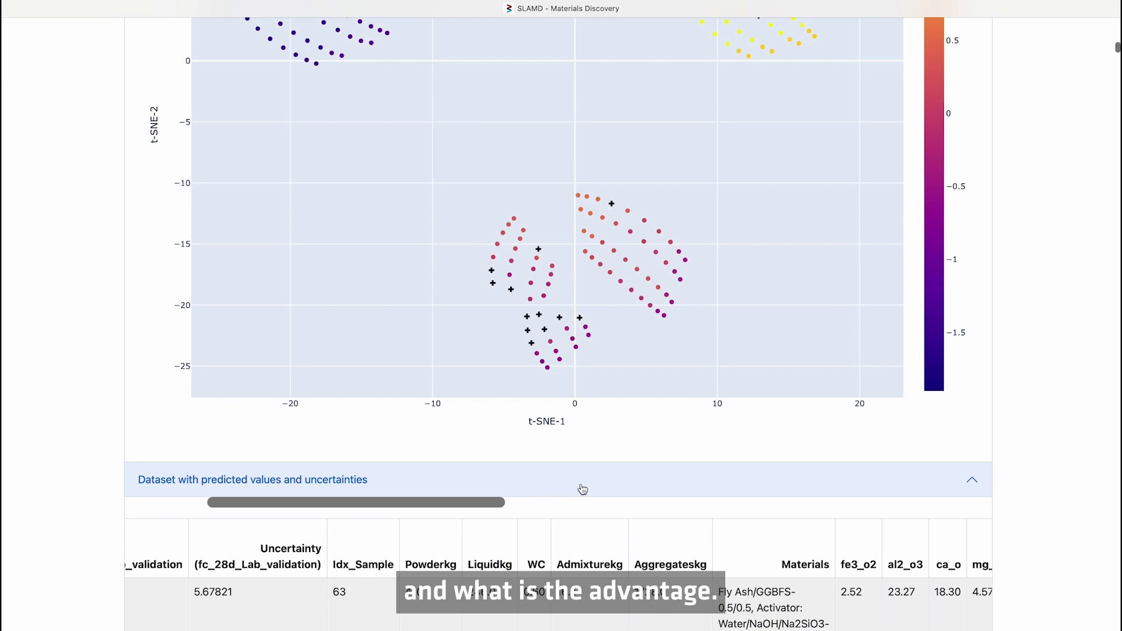
# - Review the experiment configuration, including the target properties, a priori information, weight, threshold, model and curiosity settings
pyautogui.scroll(8, 1075, 465)
pyautogui.scroll(15, 1075, 464)
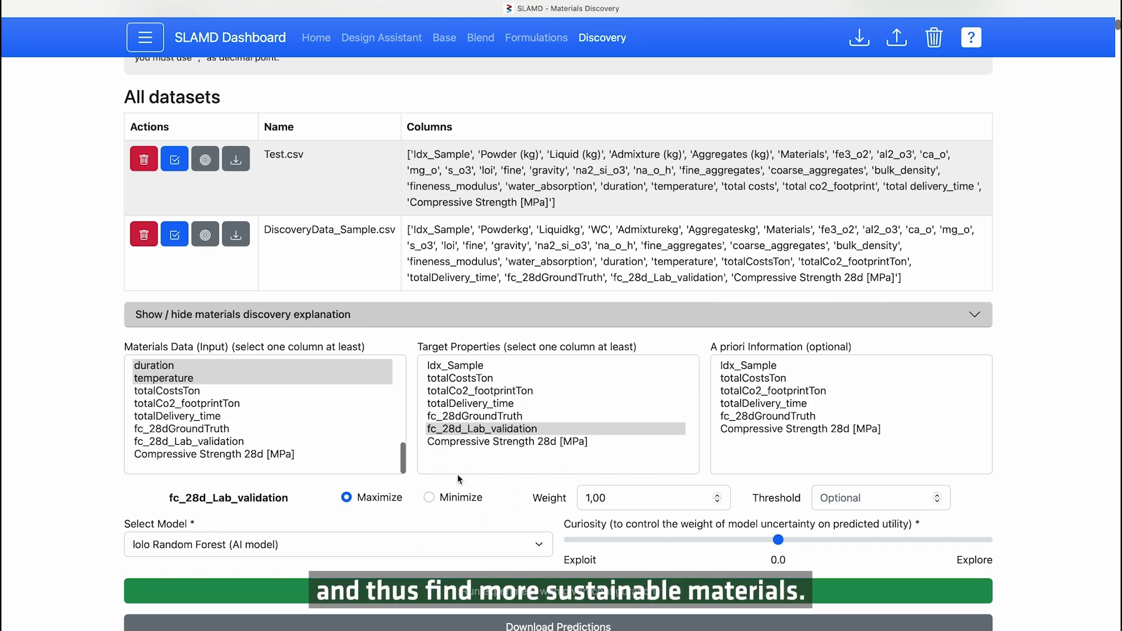
pyautogui.scroll(-1, 457, 475)
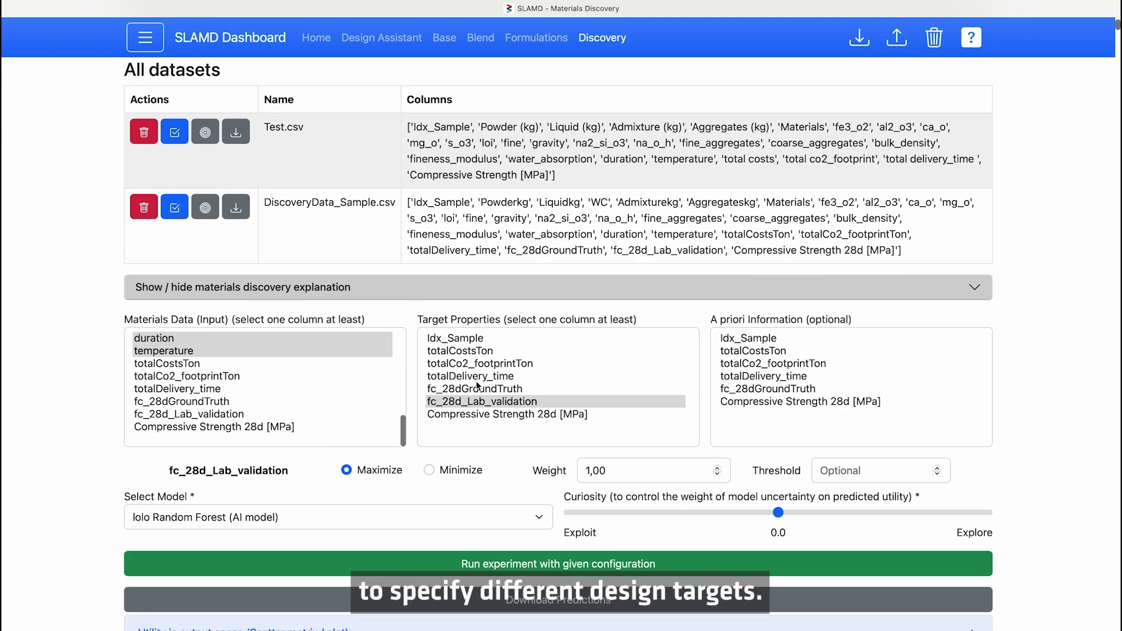
pyautogui.scroll(-5, 464, 438)
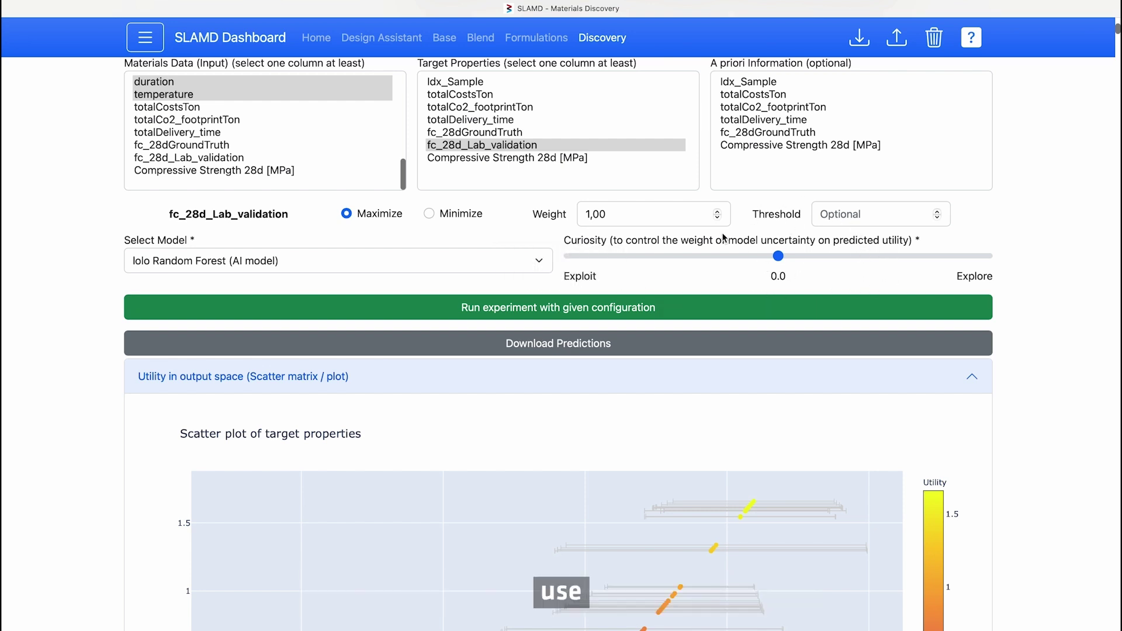
pyautogui.scroll(-2, 778, 392)
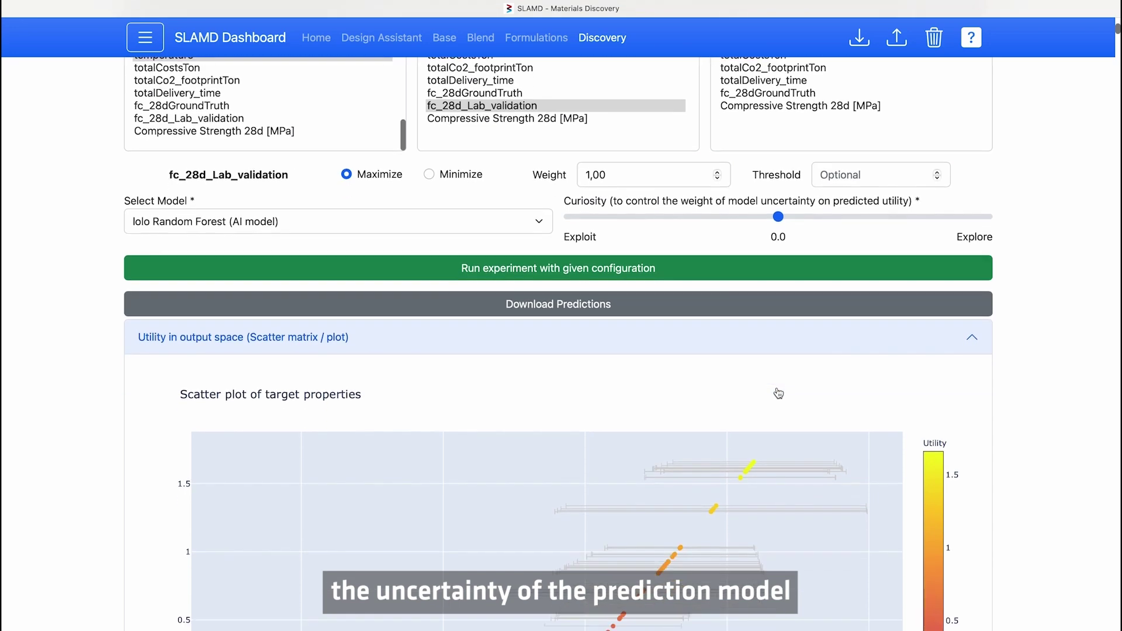
# - Examine the scatter plot of target properties for how utility and prediction uncertainty are spread across the candidates
pyautogui.scroll(-6, 778, 388)
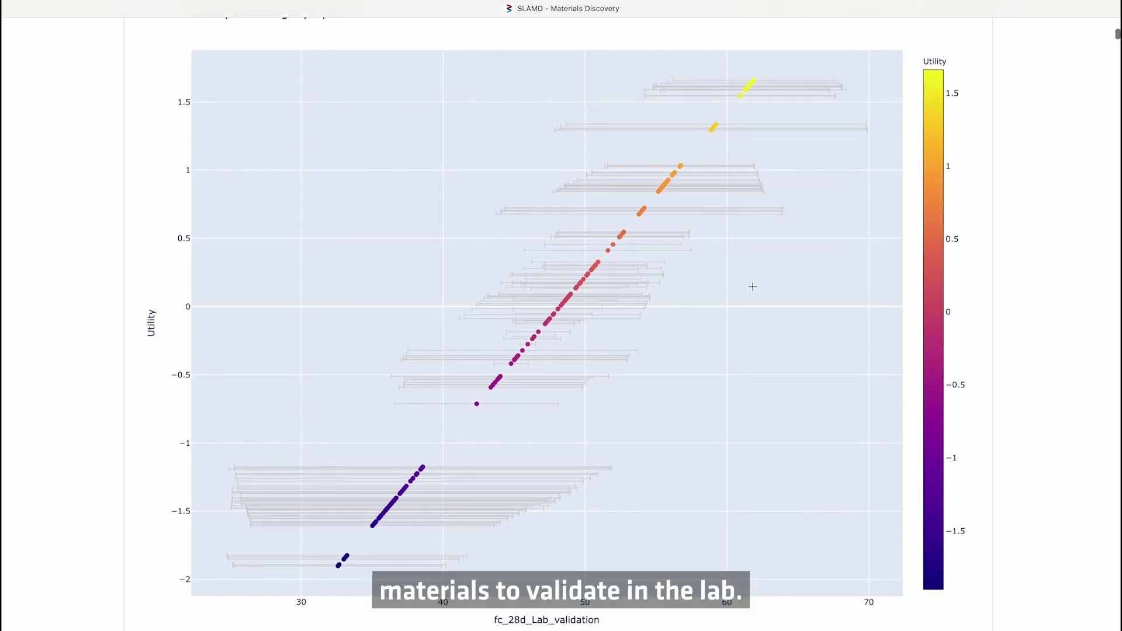
pyautogui.scroll(-1, 752, 286)
pyautogui.scroll(1, 752, 286)
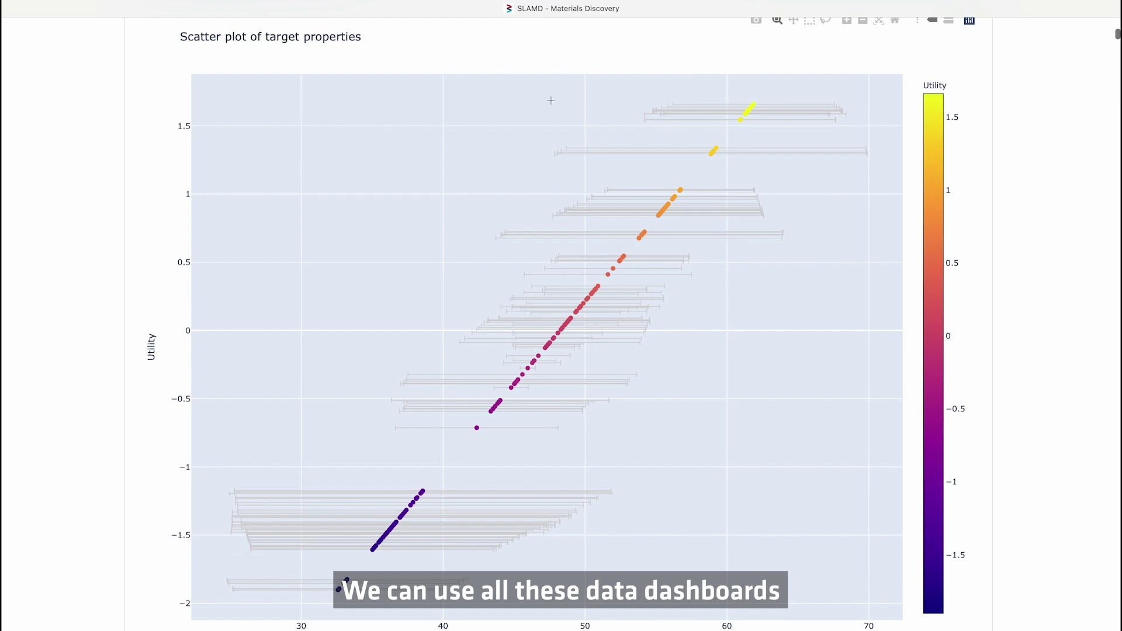
pyautogui.scroll(-5, 290, 429)
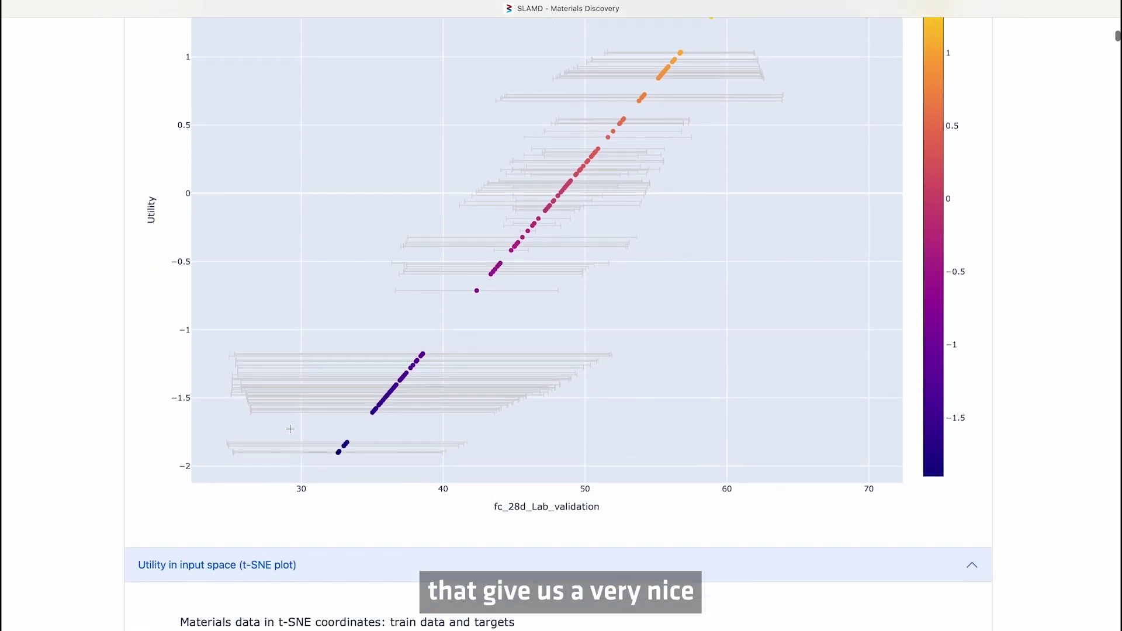
# - Inspect individual points in the high-, medium- and low-utility t-SNE clusters for their row number and utility
pyautogui.scroll(-10, 310, 494)
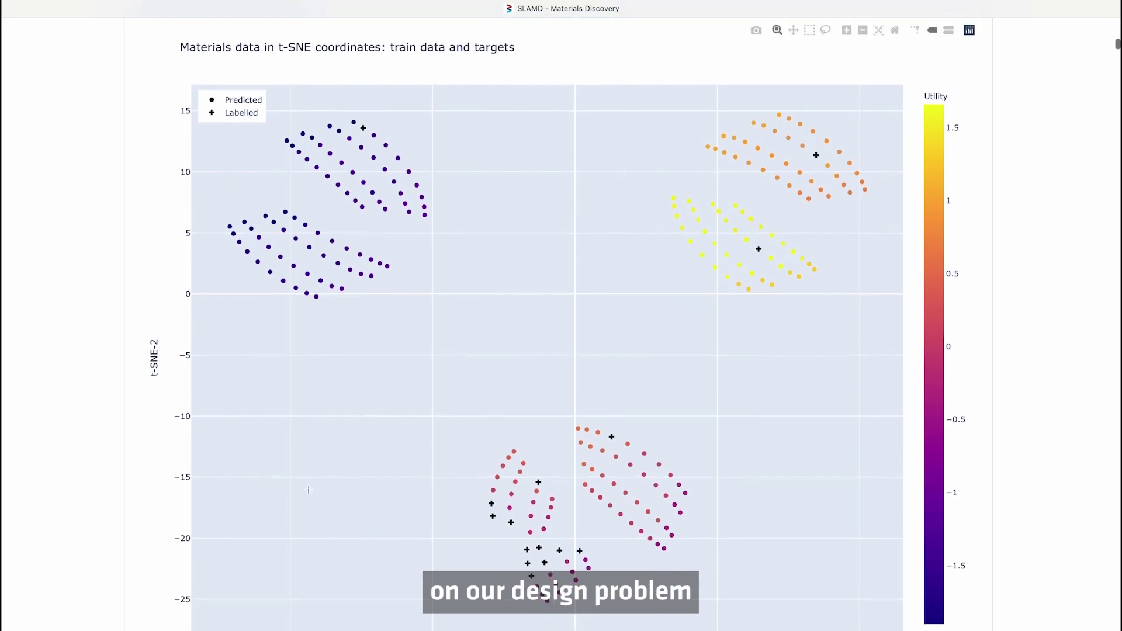
pyautogui.scroll(-1, 309, 490)
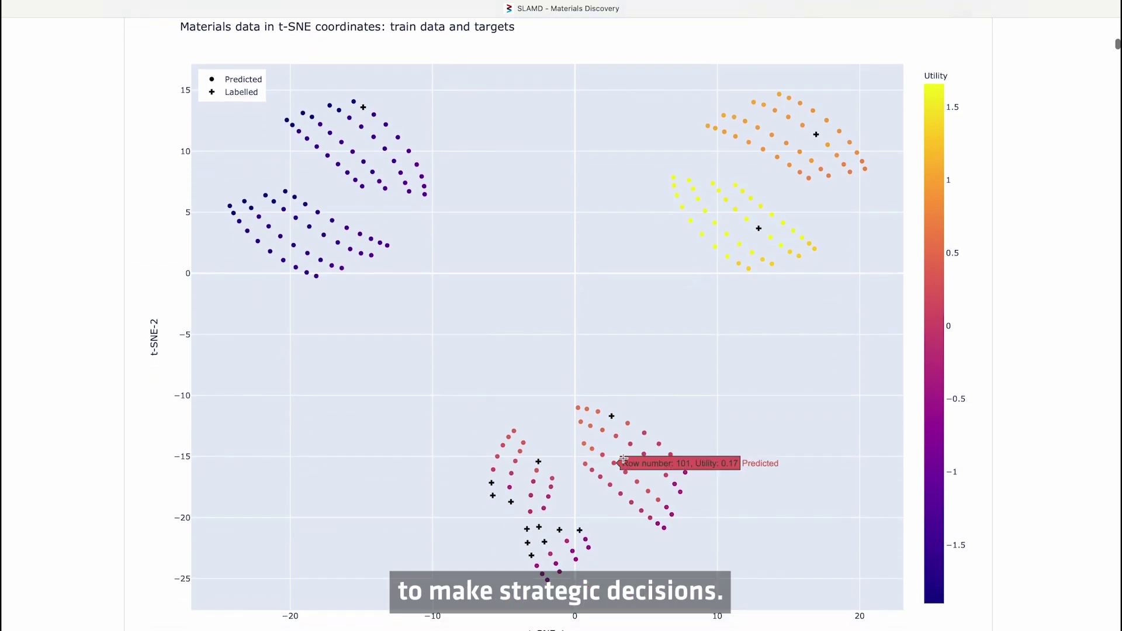
pyautogui.moveTo(608, 430)
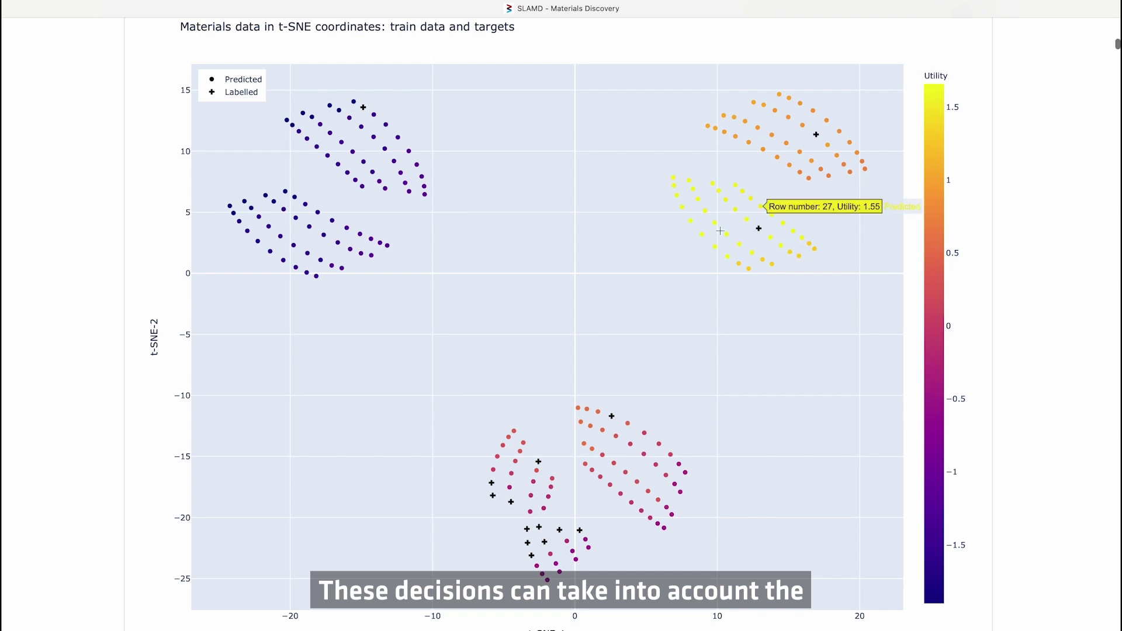
pyautogui.moveTo(297, 246)
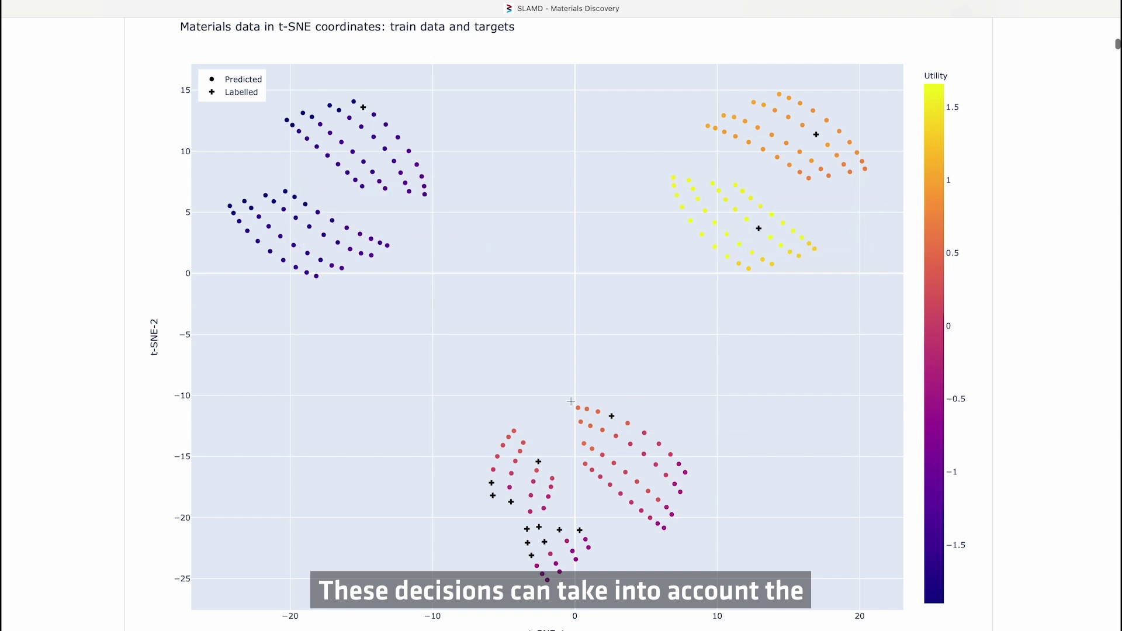
pyautogui.moveTo(544, 471)
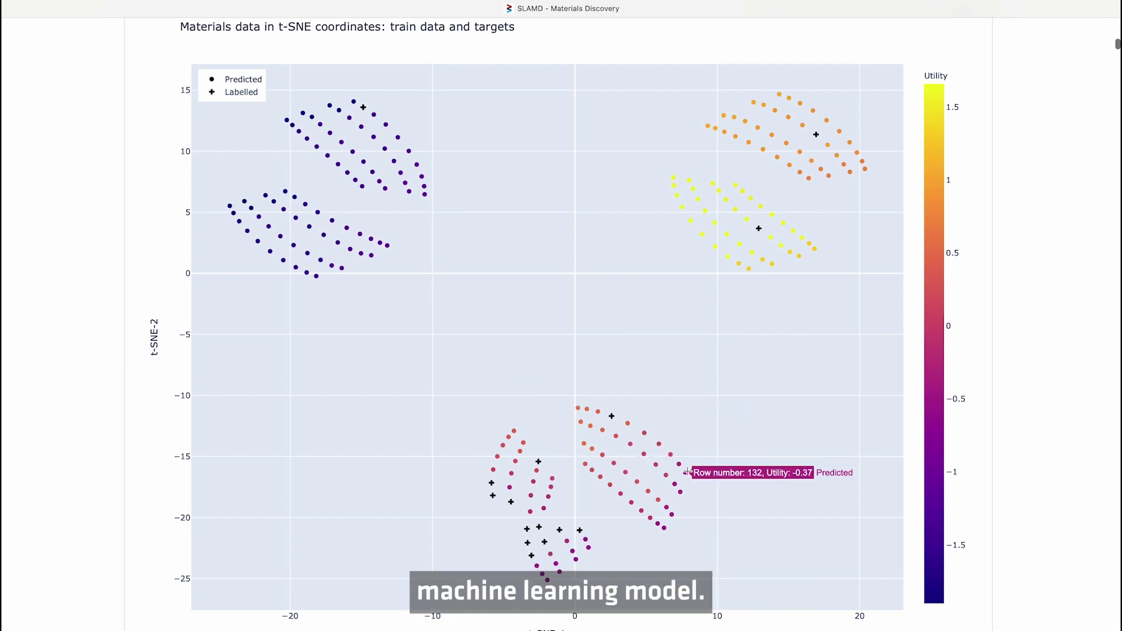
pyautogui.moveTo(745, 243)
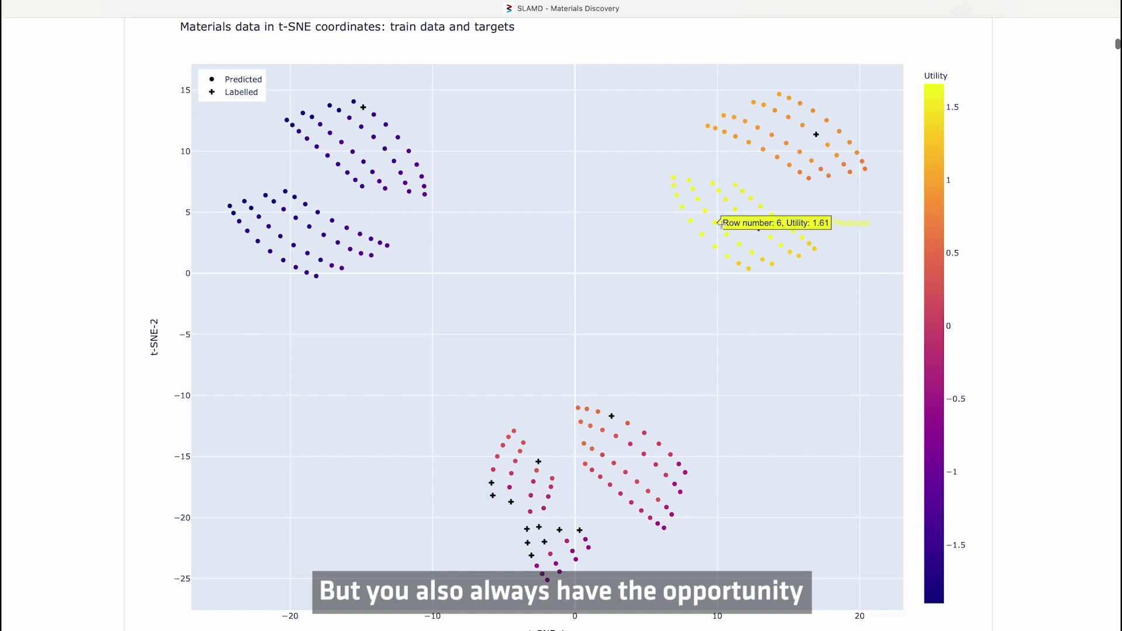
pyautogui.moveTo(785, 140)
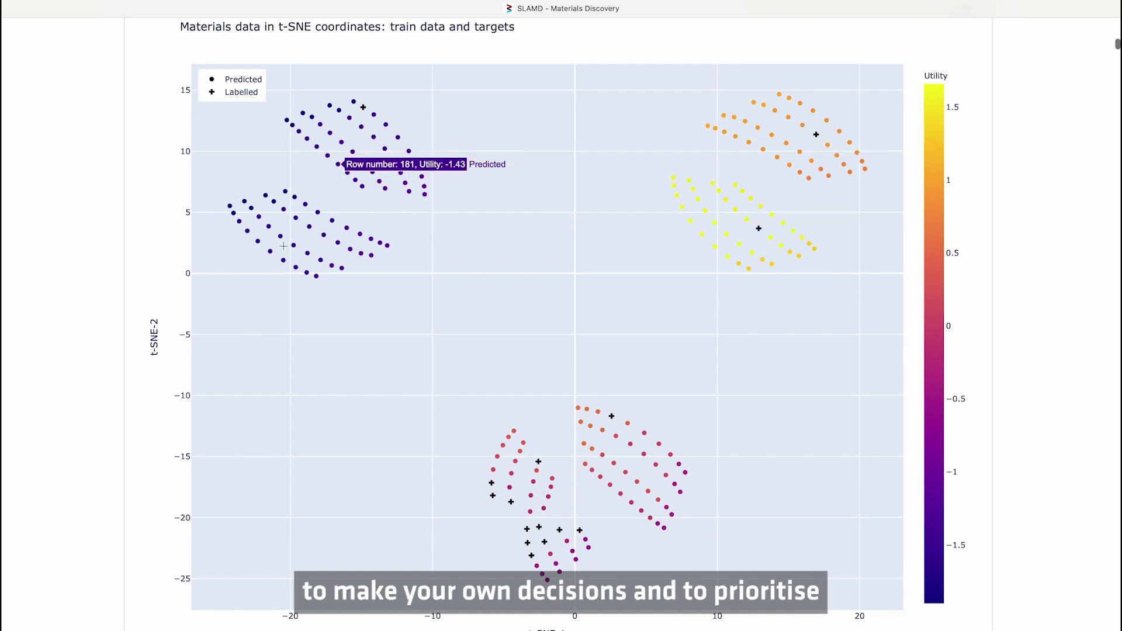
pyautogui.moveTo(308, 229)
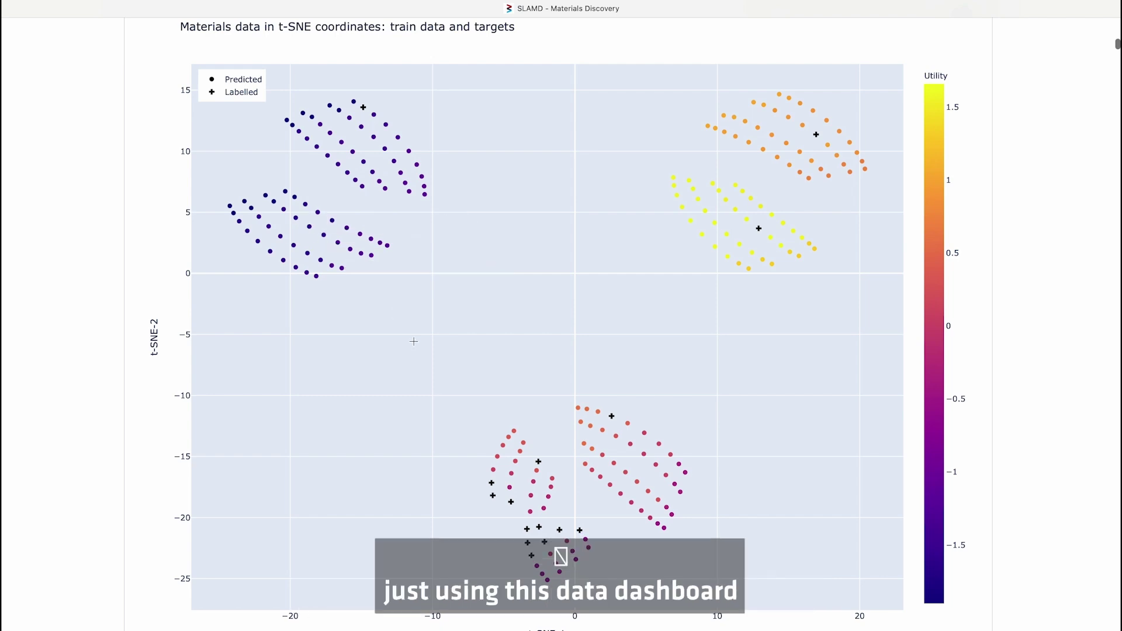
# - Read the dataset of predicted values for the utility, novelty, predicted strength and uncertainty of the top-ranked rows
pyautogui.scroll(-8, 413, 341)
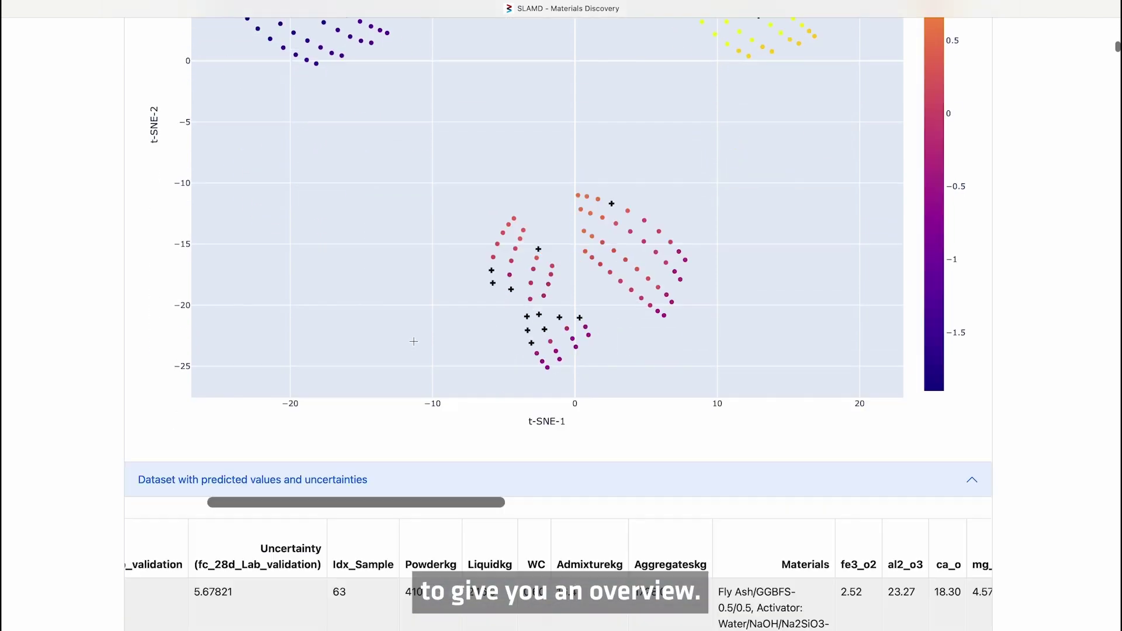
pyautogui.scroll(-3, 415, 345)
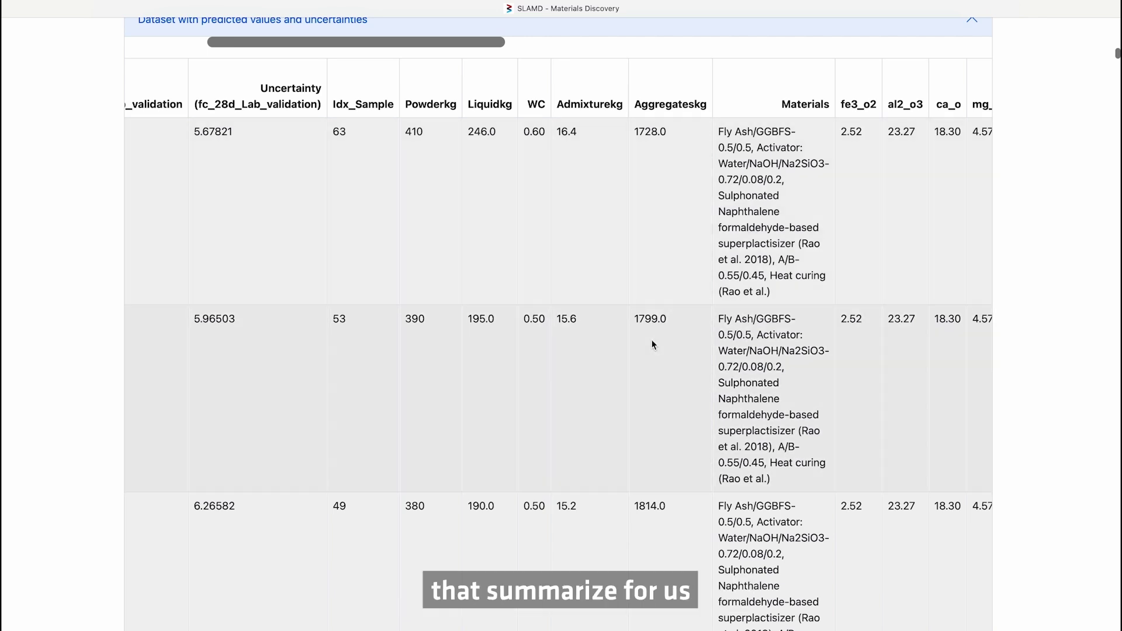
pyautogui.hscroll(-5, 265, 263)
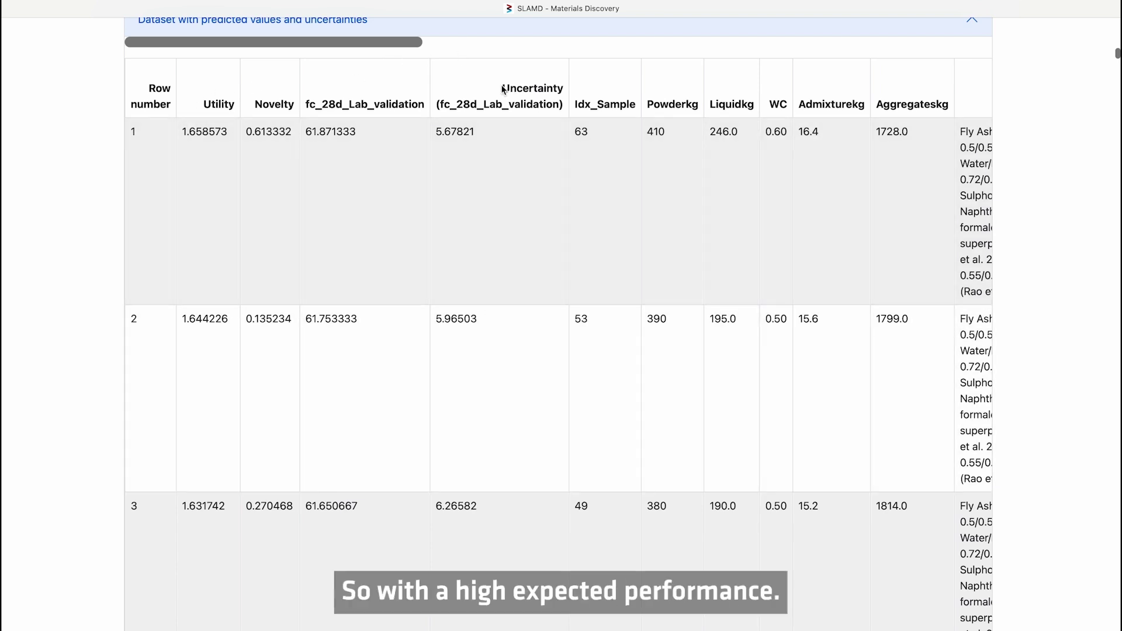
pyautogui.scroll(-12, 401, 252)
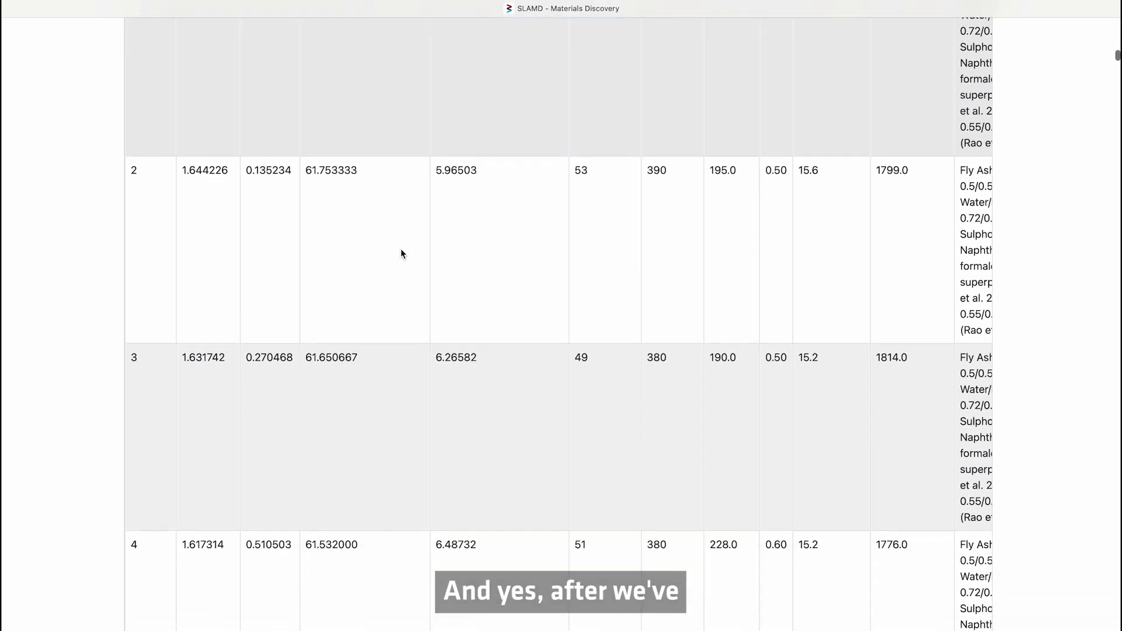
pyautogui.scroll(-10, 401, 248)
# - Leave the Materials Discovery results and open the SLAMD home page
pyautogui.scroll(20, 400, 248)
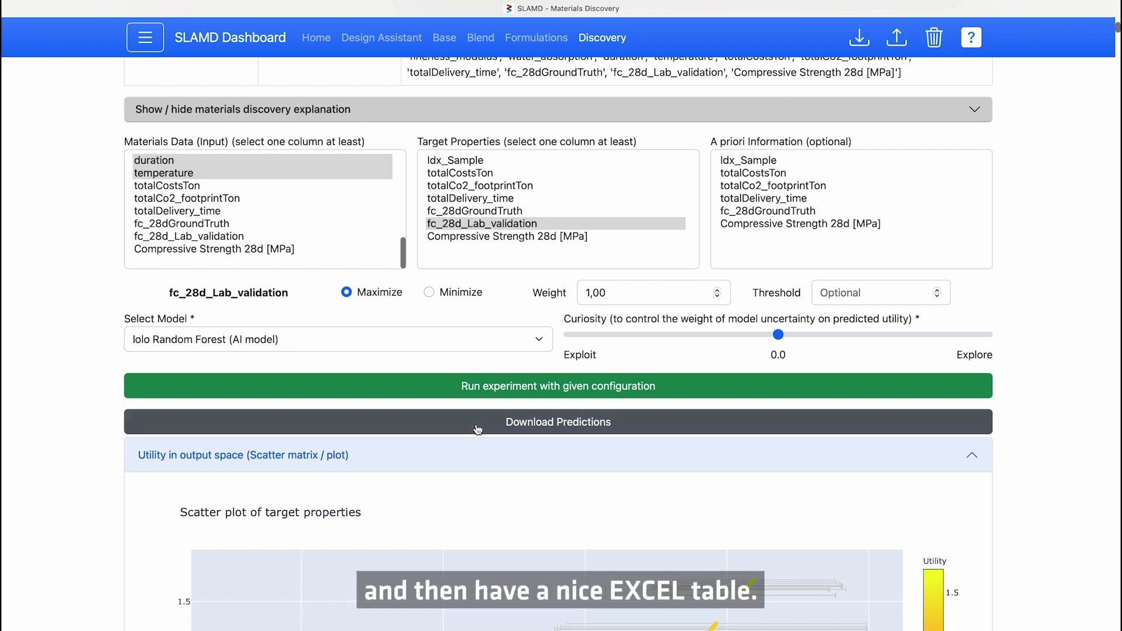
pyautogui.scroll(-6, 163, 282)
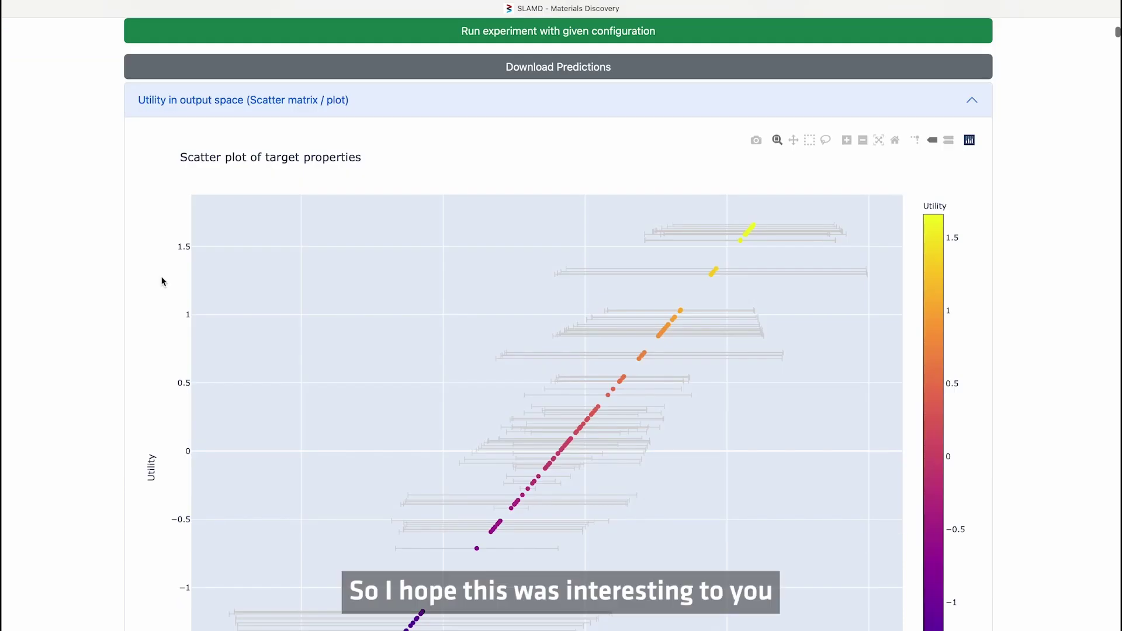
pyautogui.scroll(2, 163, 282)
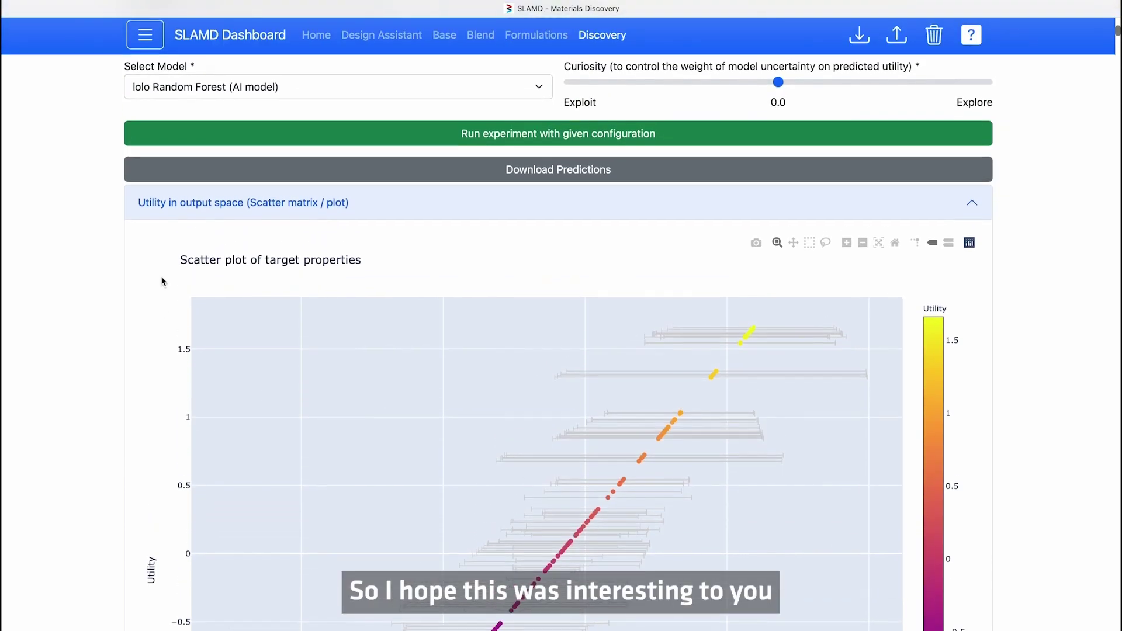
pyautogui.scroll(3, 163, 281)
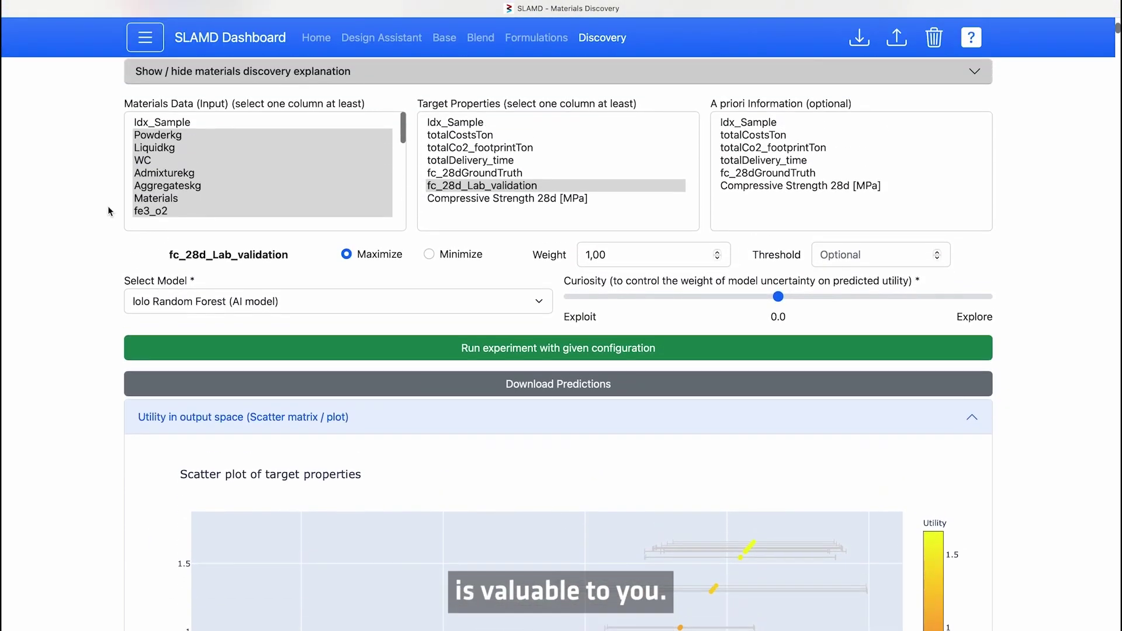
pyautogui.click(316, 37)
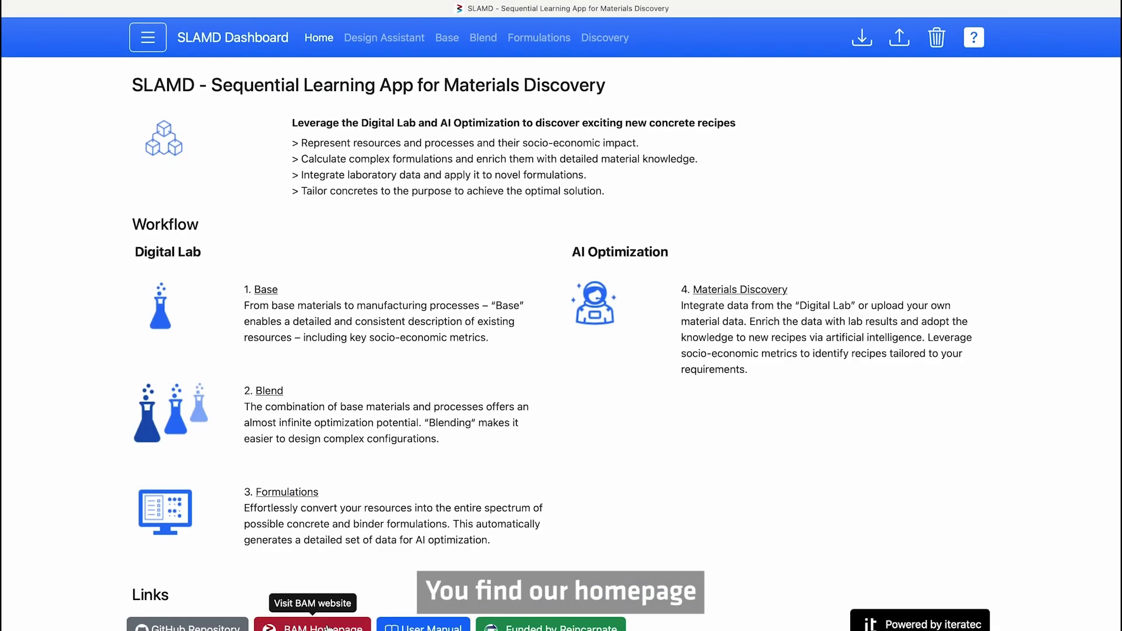